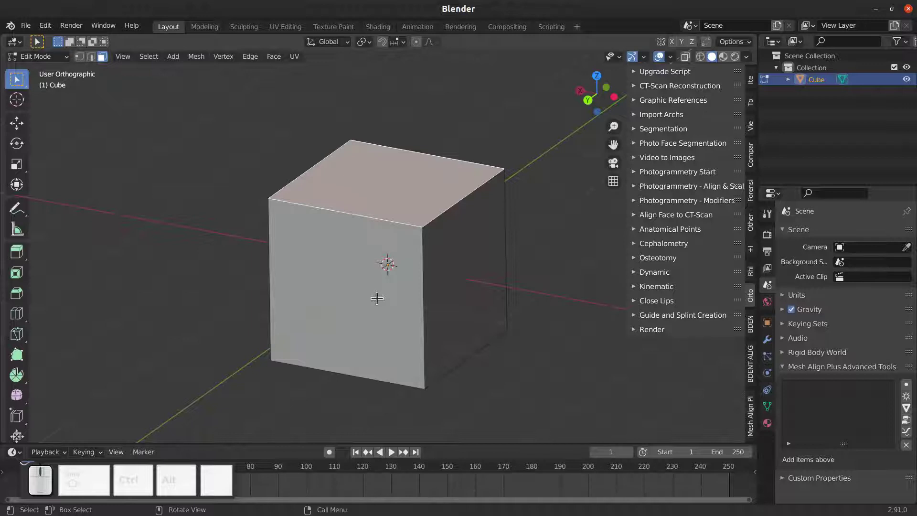
# Leave Edit Mode and start a new General file without saving the current scene.
pyautogui.scroll(4, 373, 306)
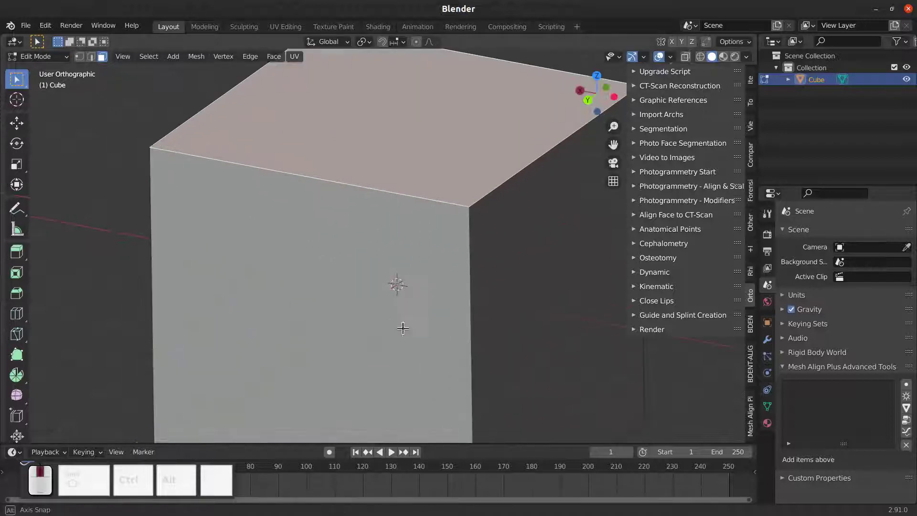
pyautogui.moveTo(372, 308); pyautogui.dragTo(375, 316, button='middle')
pyautogui.scroll(-5, 375, 316)
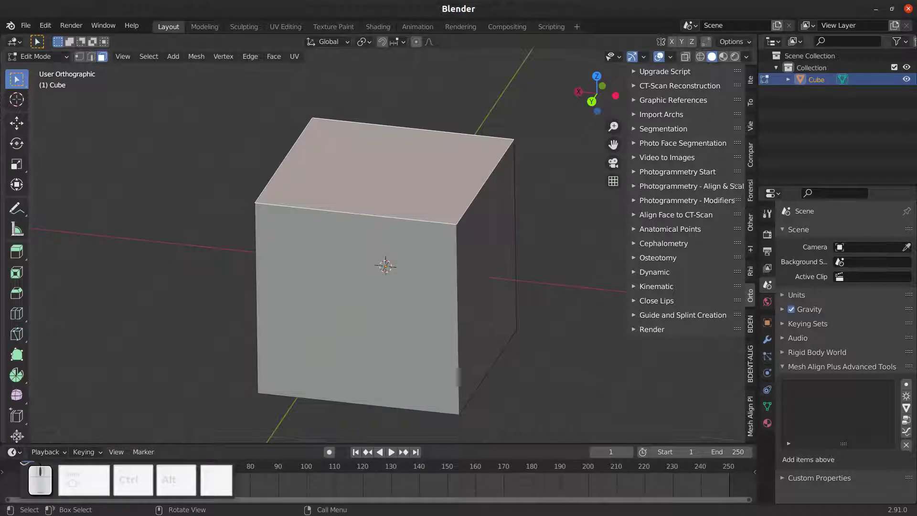
pyautogui.moveTo(225, 262); pyautogui.dragTo(324, 296, button='middle')
pyautogui.press('Tab')
pyautogui.hotkey('ctrl', 'n')
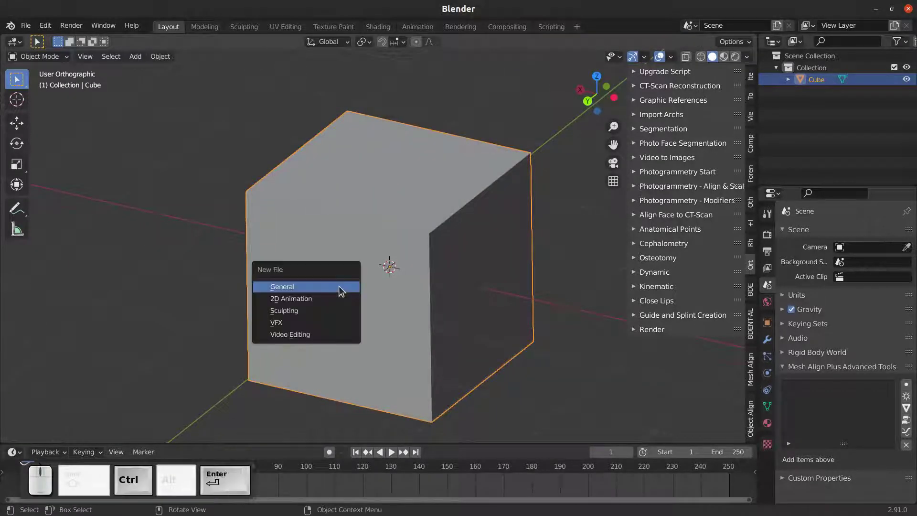
pyautogui.press('Return')
pyautogui.press('d')
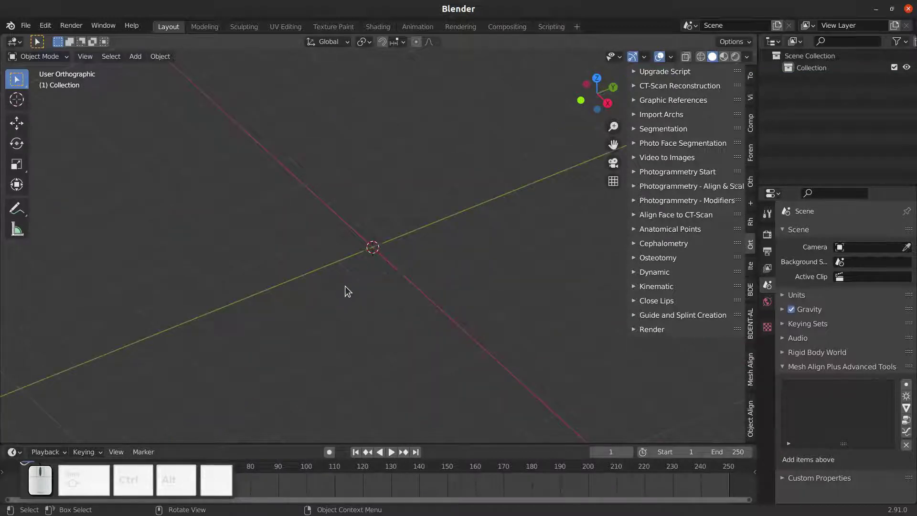
# Add a cube mesh at the origin and switch it into Edit Mode and back to Object Mode.
pyautogui.hotkey('shift', 'a')
pyautogui.moveTo(374, 249)
pyautogui.click(439, 260)
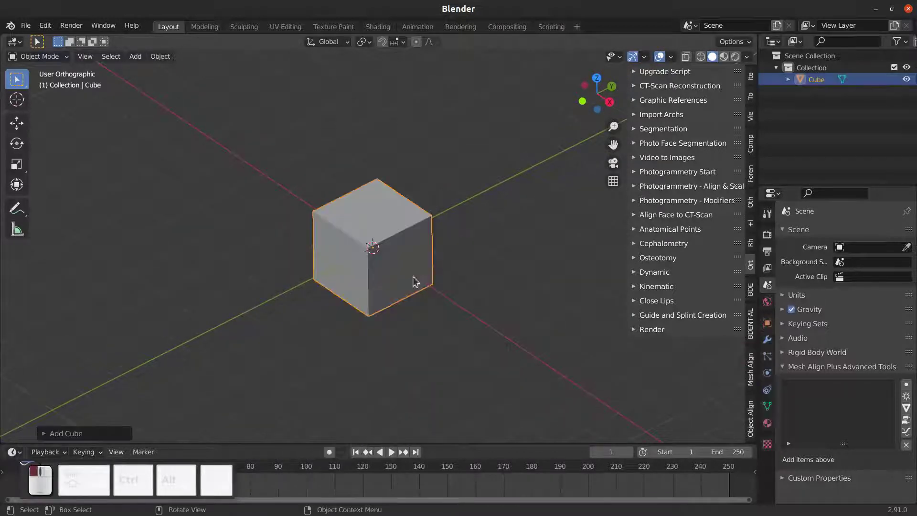
pyautogui.scroll(4, 390, 271)
pyautogui.press('Tab')
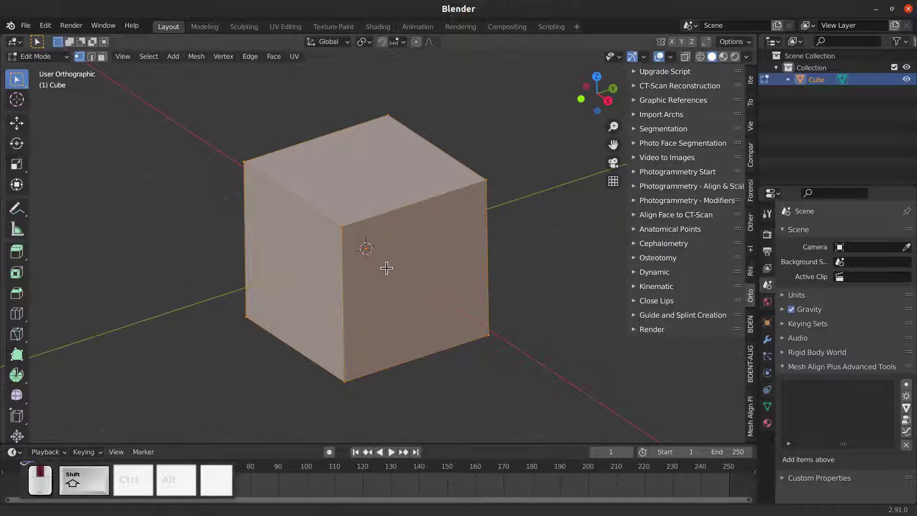
pyautogui.scroll(2, 380, 268)
pyautogui.scroll(-2, 358, 292)
pyautogui.press('Tab')
pyautogui.moveTo(357, 303); pyautogui.dragTo(359, 305, button='middle')
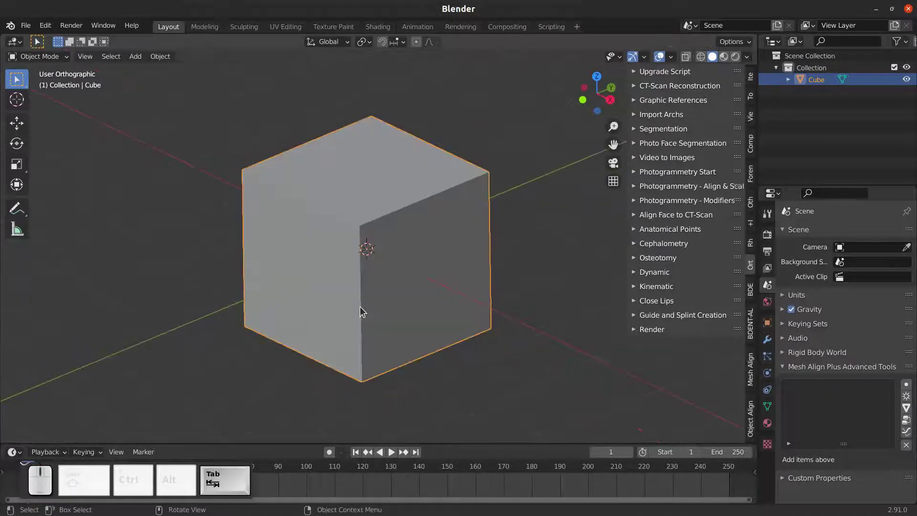
# Start another new General file, discarding the unsaved cube scene.
pyautogui.hotkey('ctrl', 'n')
pyautogui.press('Return')
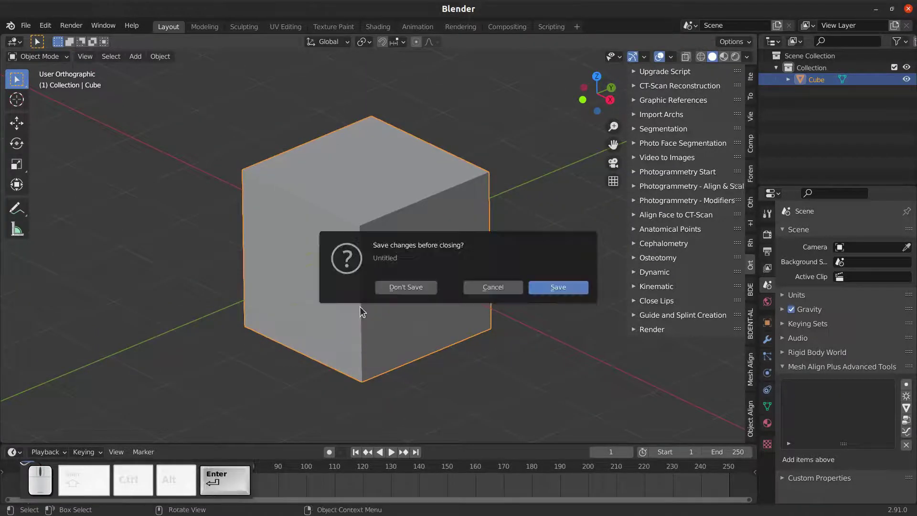
pyautogui.press('d')
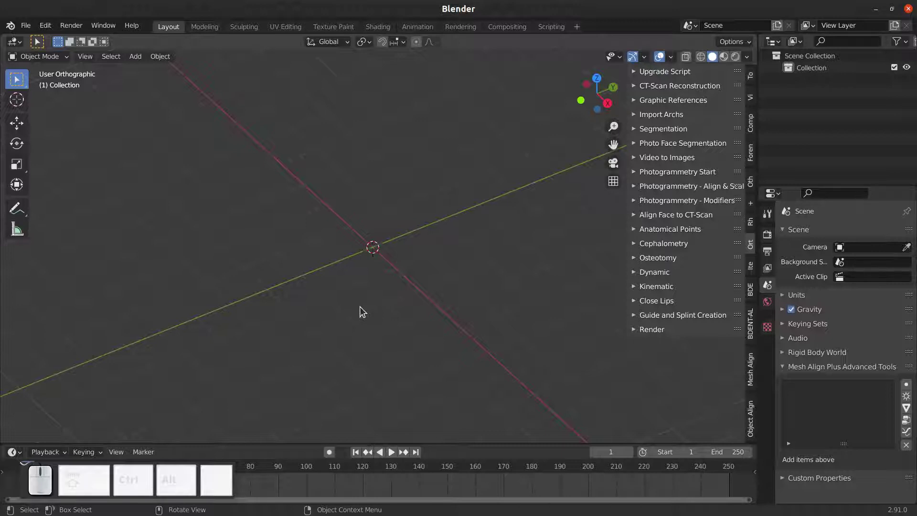
pyautogui.press('ctrl')
pyautogui.hotkey('ctrl', 'n')
pyautogui.press('Escape')
pyautogui.press('shift')
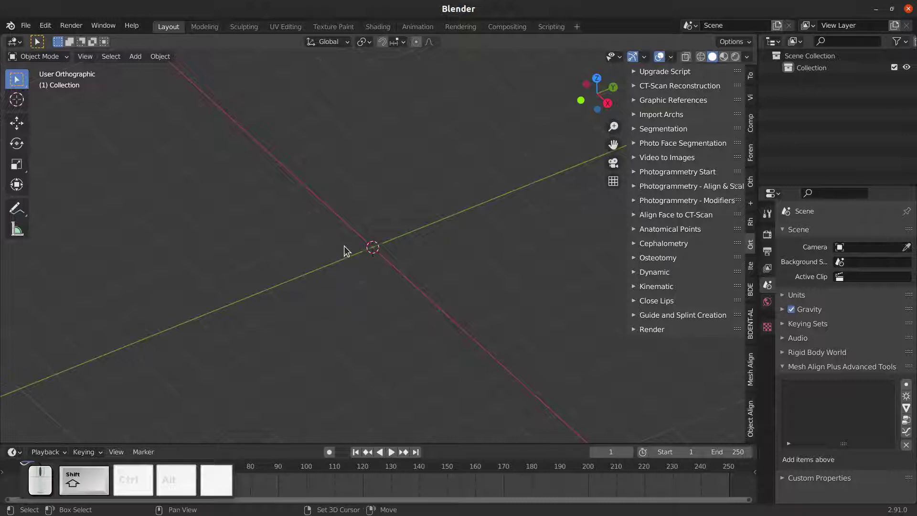
# Add a cube mesh at the origin of the empty scene.
pyautogui.hotkey('shift', 'a')
pyautogui.moveTo(365, 262)
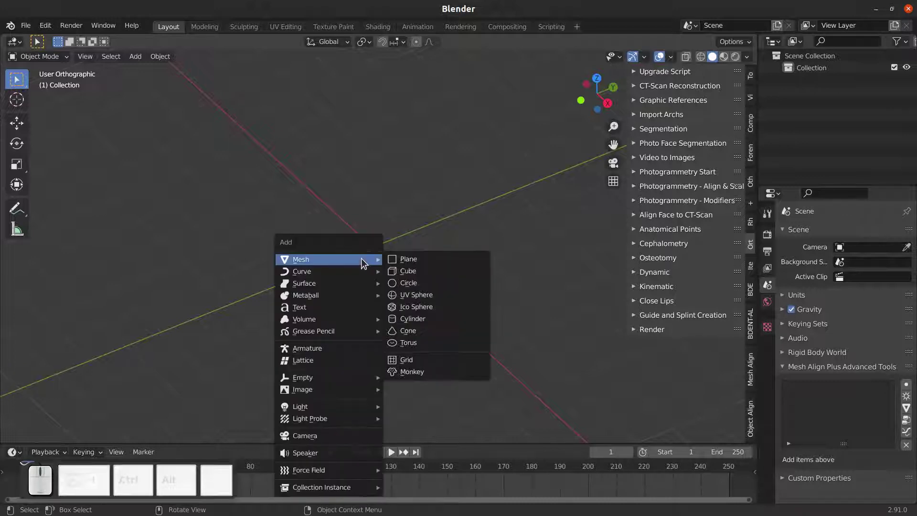
pyautogui.click(423, 270)
pyautogui.scroll(5, 380, 279)
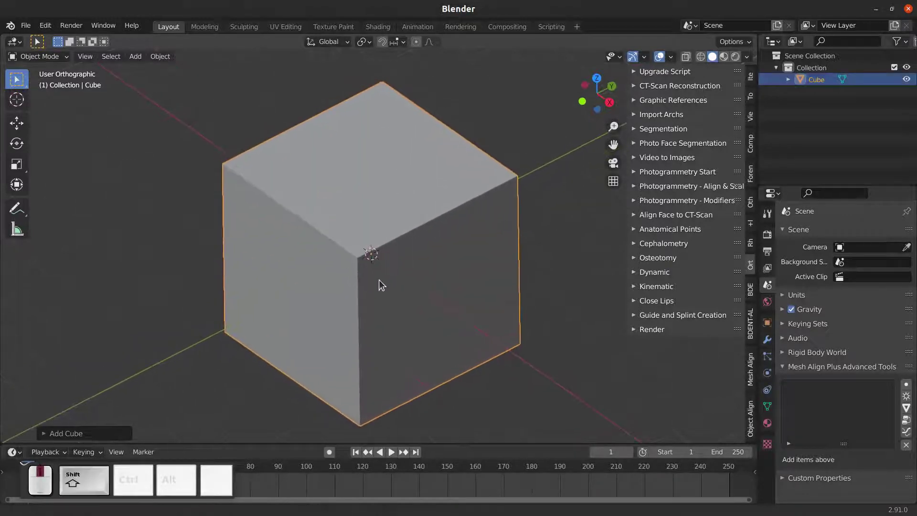
pyautogui.scroll(-3, 379, 283)
# Enter Edit Mode on the cube and switch through the vertex, edge and face selection modes.
pyautogui.press('Tab')
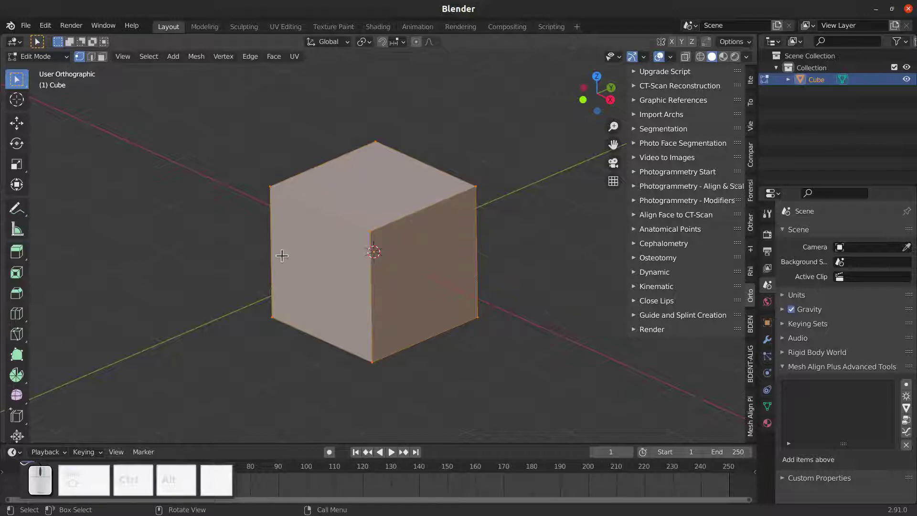
pyautogui.press('3')
pyautogui.press('1')
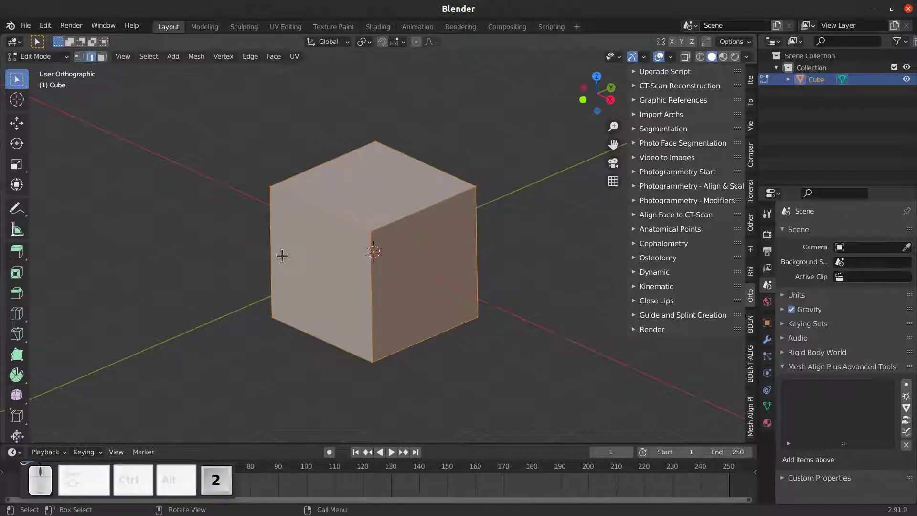
pyautogui.press('3')
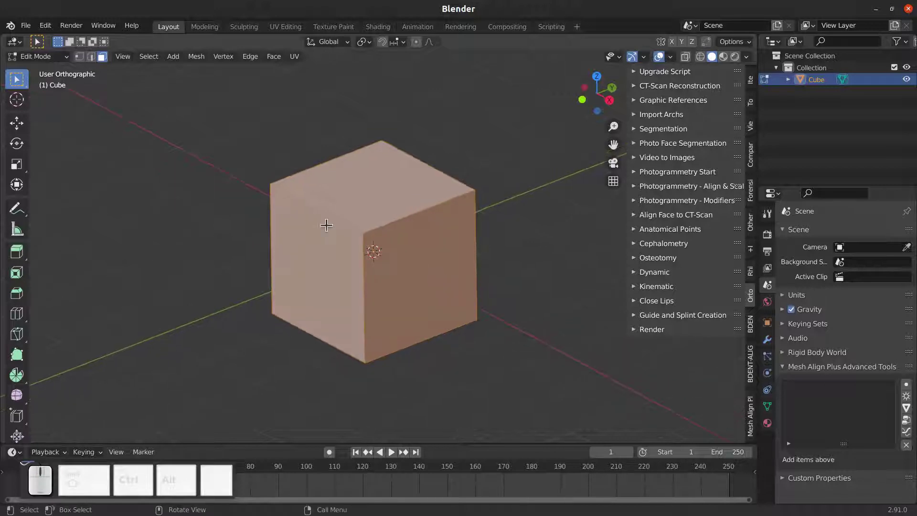
# Return to Object Mode and delete the cube.
pyautogui.press('Tab')
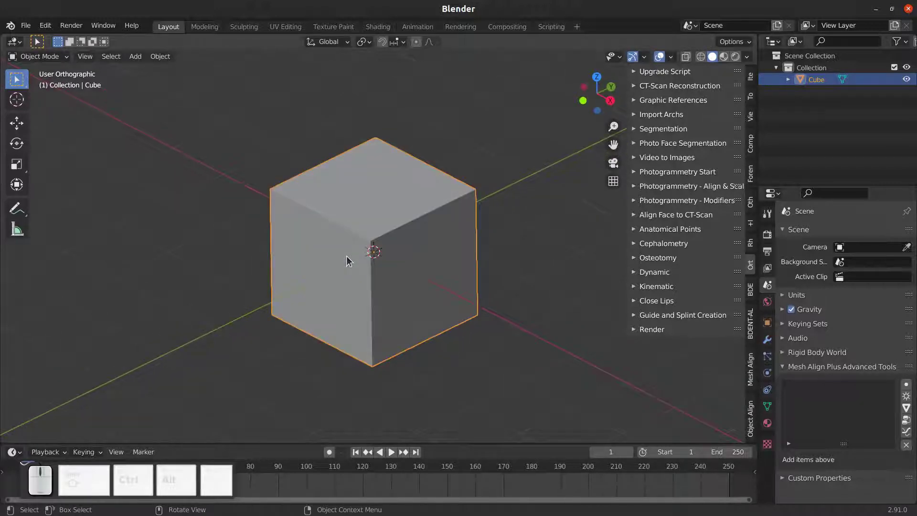
pyautogui.press('x')
pyautogui.click(347, 255)
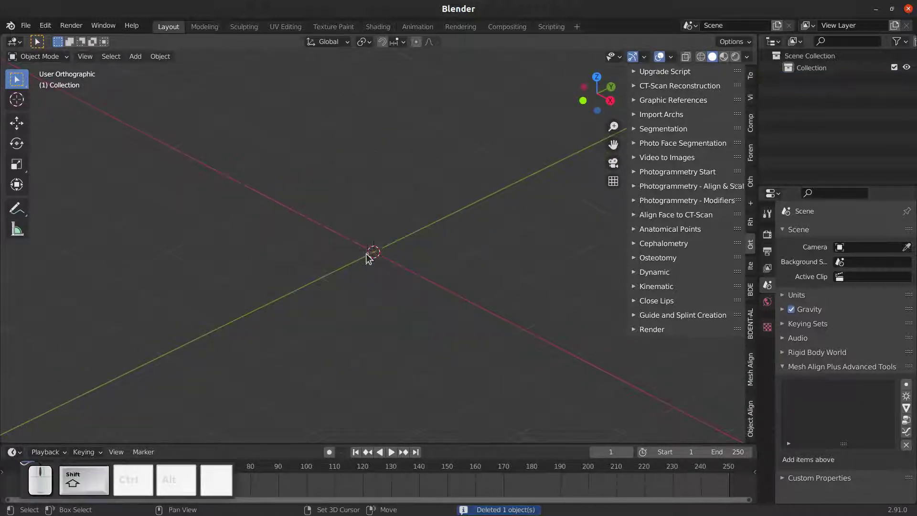
# Add a fresh cube mesh at the origin and enter Edit Mode with face selection.
pyautogui.hotkey('shift', 'a')
pyautogui.moveTo(389, 256)
pyautogui.click(419, 266)
pyautogui.press('Tab')
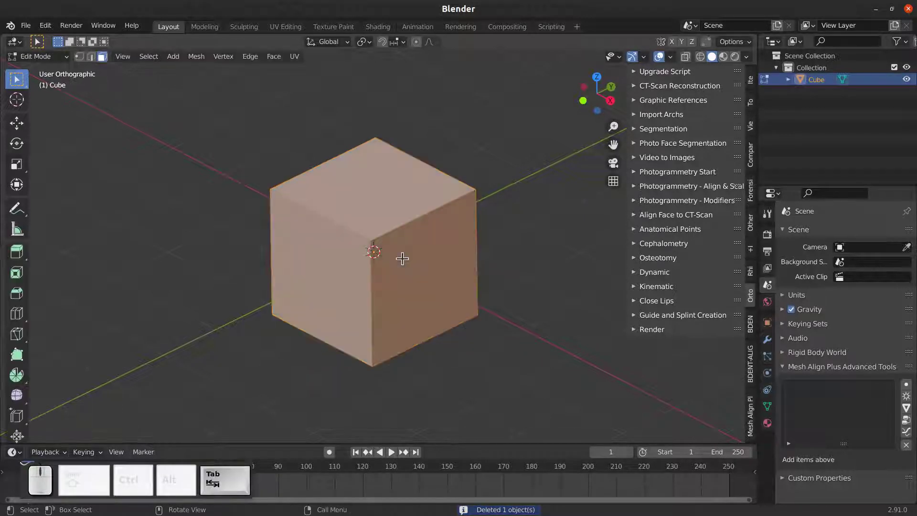
pyautogui.press('3')
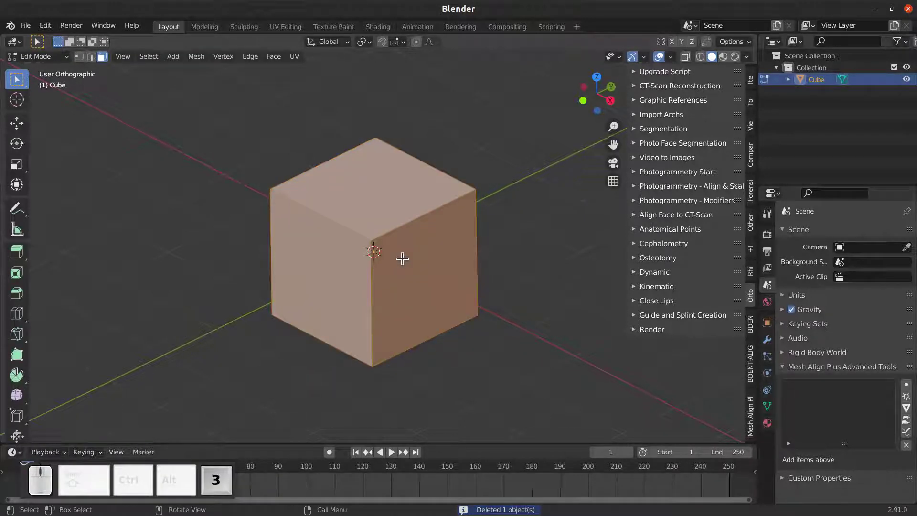
# Extrude the cube's top face straight upward to form a second block on top.
pyautogui.click(353, 197)
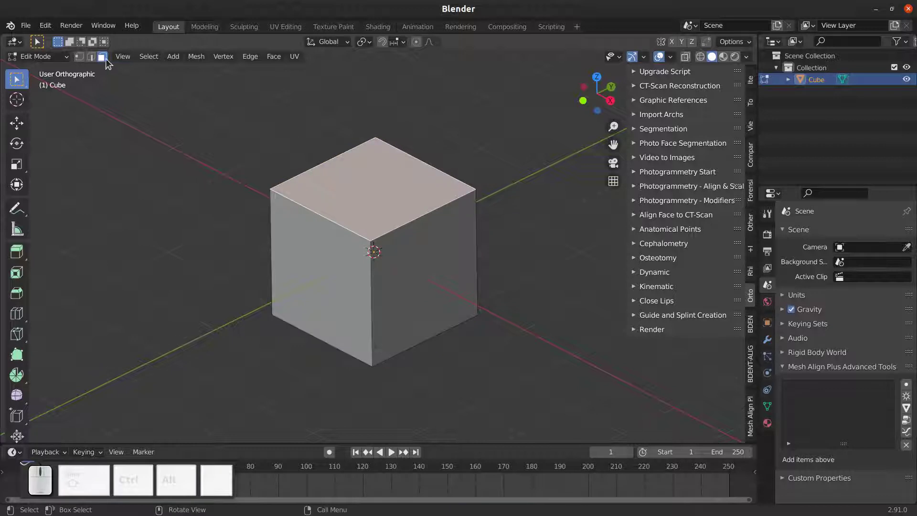
pyautogui.keyDown('shift'); pyautogui.moveTo(398, 250); pyautogui.dragTo(393, 308, button='middle'); pyautogui.keyUp('shift')
pyautogui.scroll(-1, 396, 264)
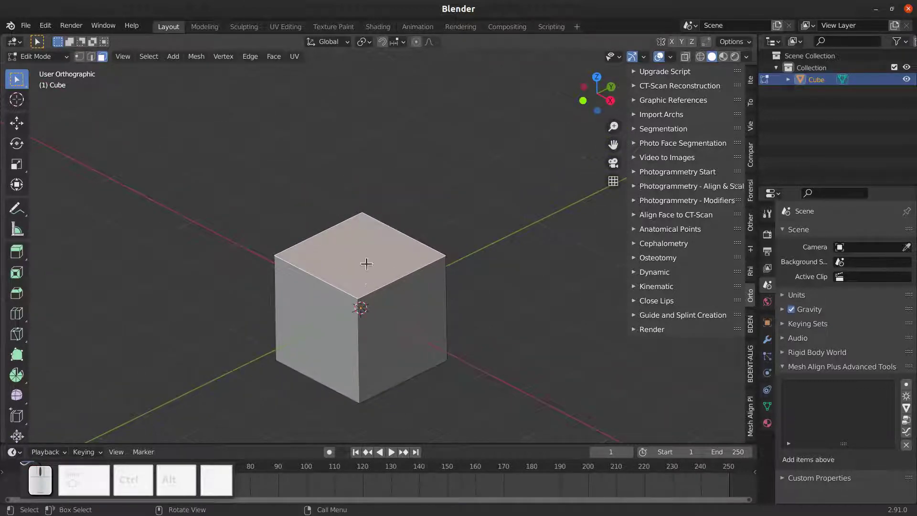
pyautogui.moveTo(366, 262); pyautogui.dragTo(352, 317, button='middle')
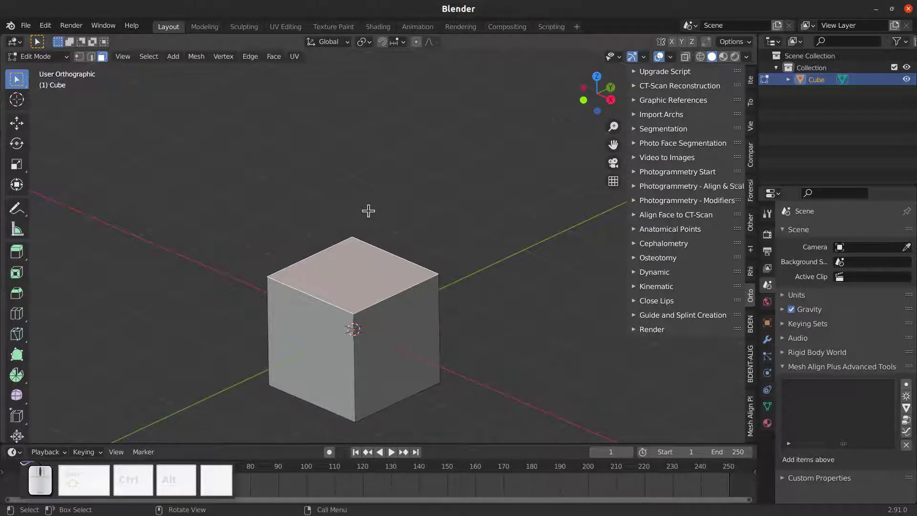
pyautogui.moveTo(370, 331); pyautogui.dragTo(378, 334, button='middle')
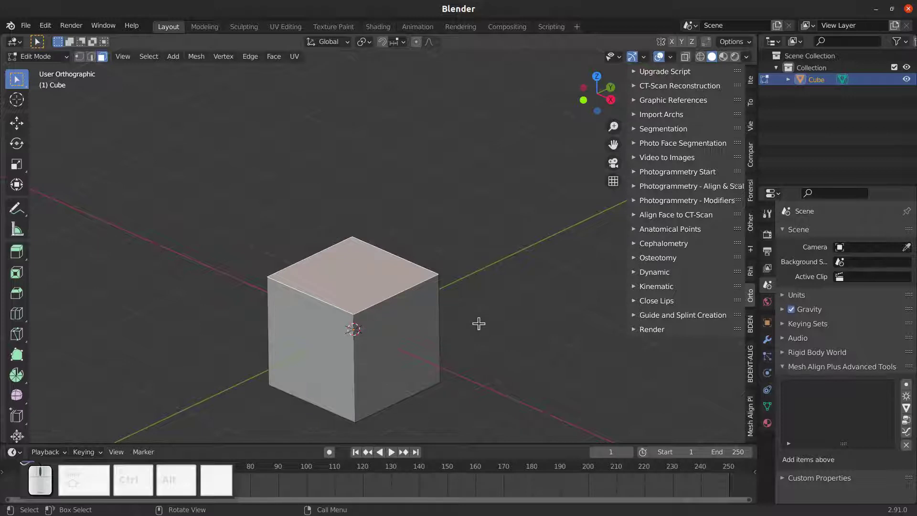
pyautogui.press('e')
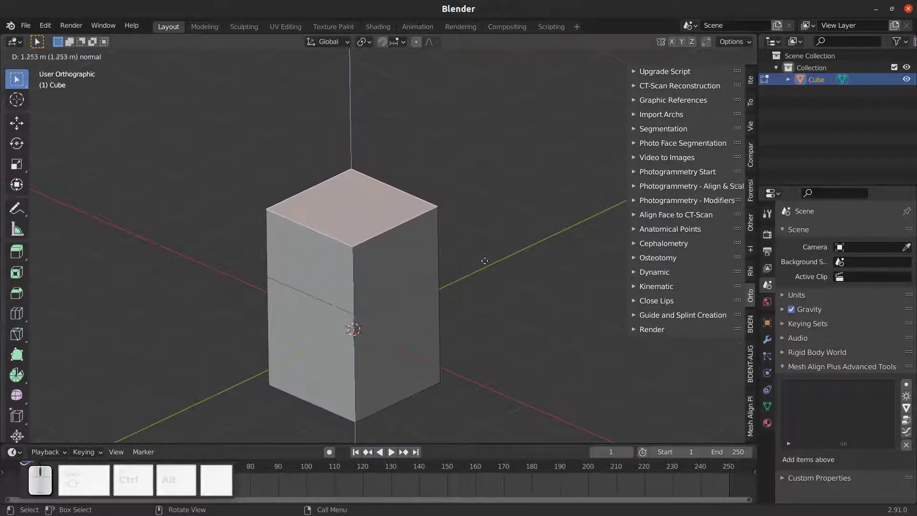
pyautogui.click(480, 235)
pyautogui.moveTo(364, 229); pyautogui.dragTo(298, 245, button='middle')
pyautogui.moveTo(406, 285); pyautogui.dragTo(444, 223, button='middle')
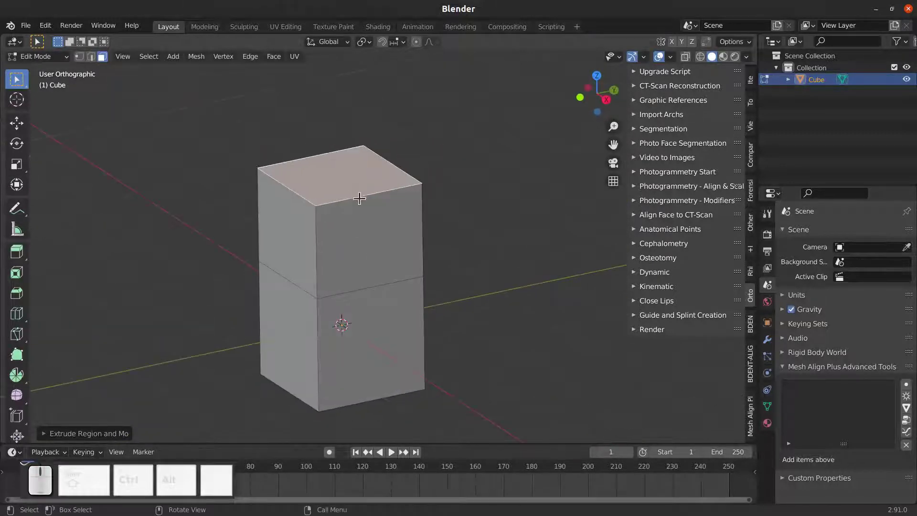
pyautogui.moveTo(360, 266); pyautogui.dragTo(354, 205, button='middle')
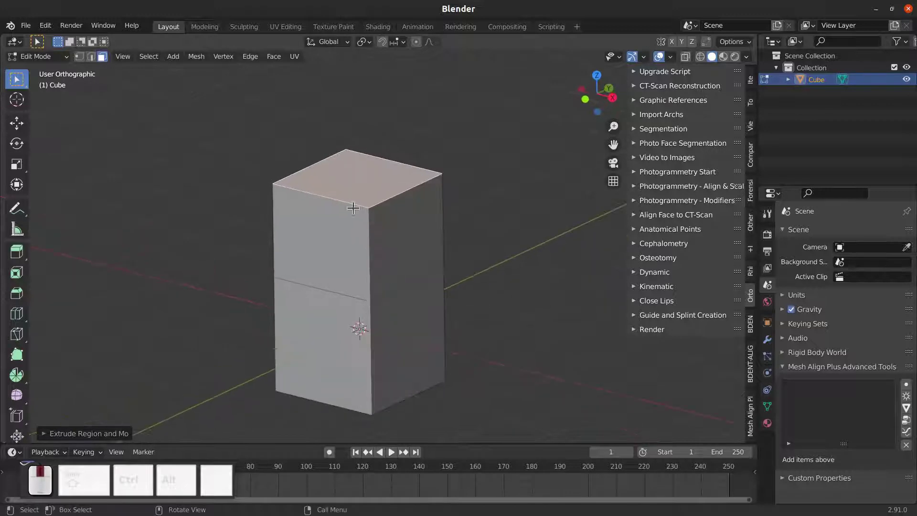
# Extrude the upper block's +X side face outward twice to form a two-segment horizontal arm.
pyautogui.click(400, 239)
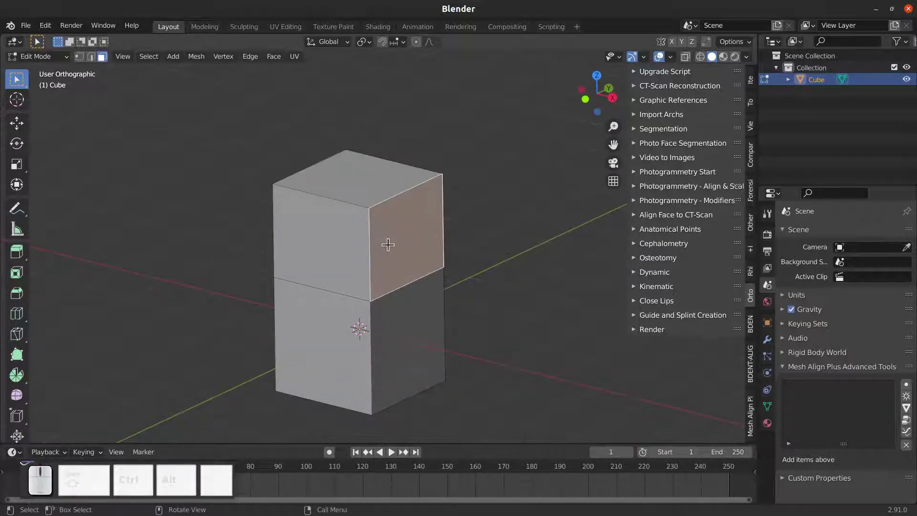
pyautogui.press('e')
pyautogui.click(479, 271)
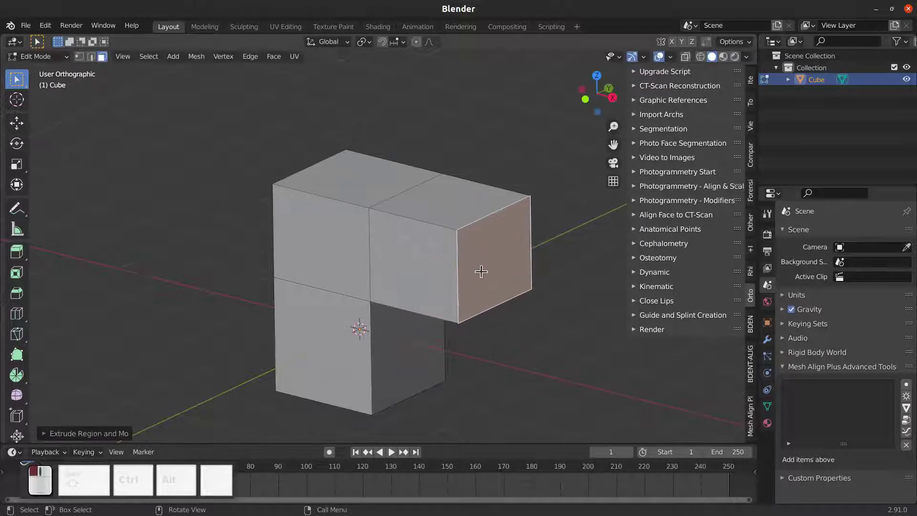
pyautogui.moveTo(479, 270); pyautogui.dragTo(424, 315, button='middle')
pyautogui.press('e')
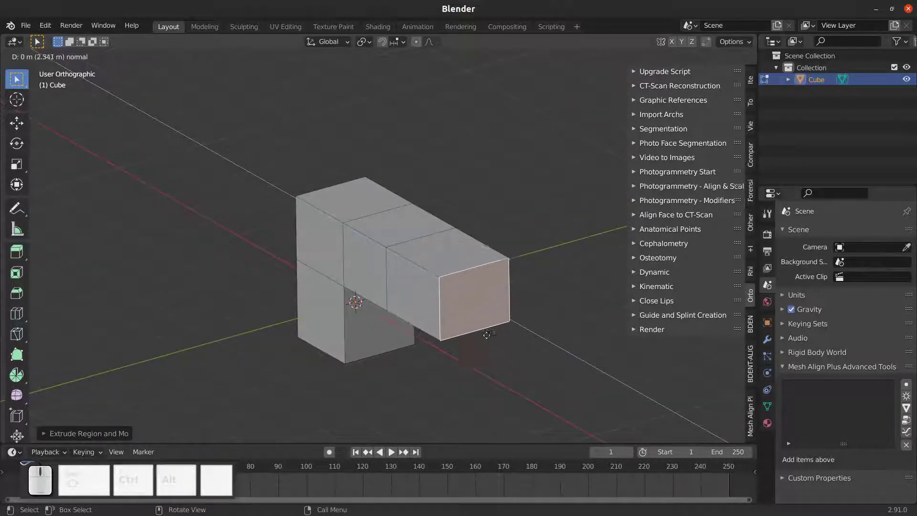
pyautogui.click(479, 330)
# Extrude the +Y side face of the arm's end segment outward twice, turning the arm at a right angle.
pyautogui.moveTo(478, 329); pyautogui.dragTo(348, 330, button='middle')
pyautogui.click(251, 266)
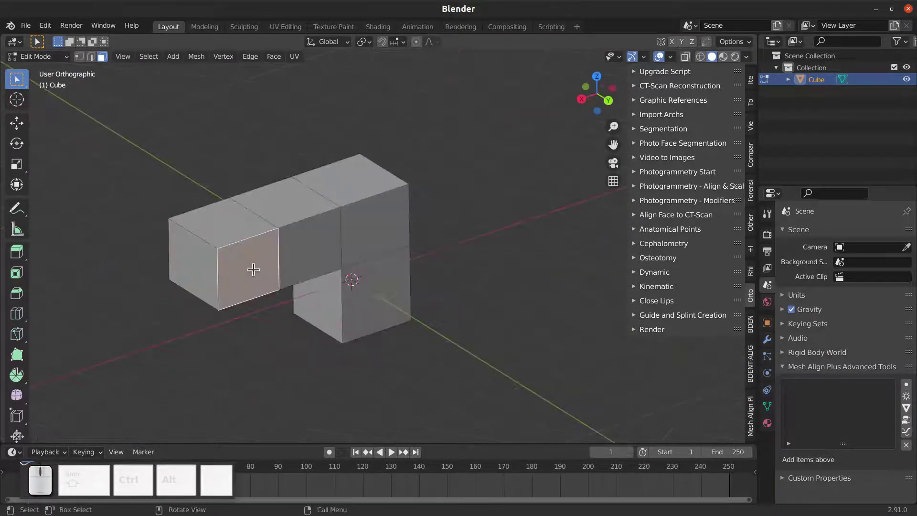
pyautogui.press('e')
pyautogui.click(311, 301)
pyautogui.press('e')
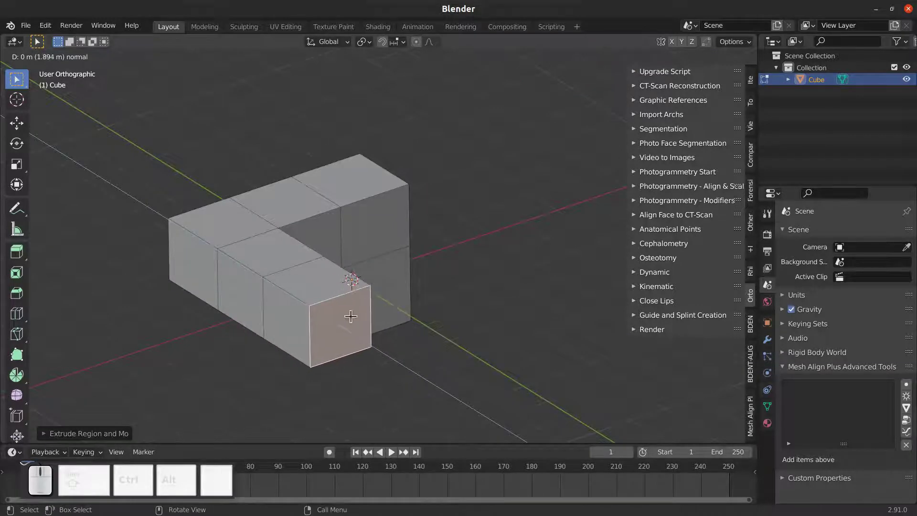
pyautogui.click(351, 317)
# Extrude the top face of the last segment upward twice to form a vertical column.
pyautogui.moveTo(351, 317); pyautogui.dragTo(320, 315, button='middle')
pyautogui.click(267, 280)
pyautogui.press('e')
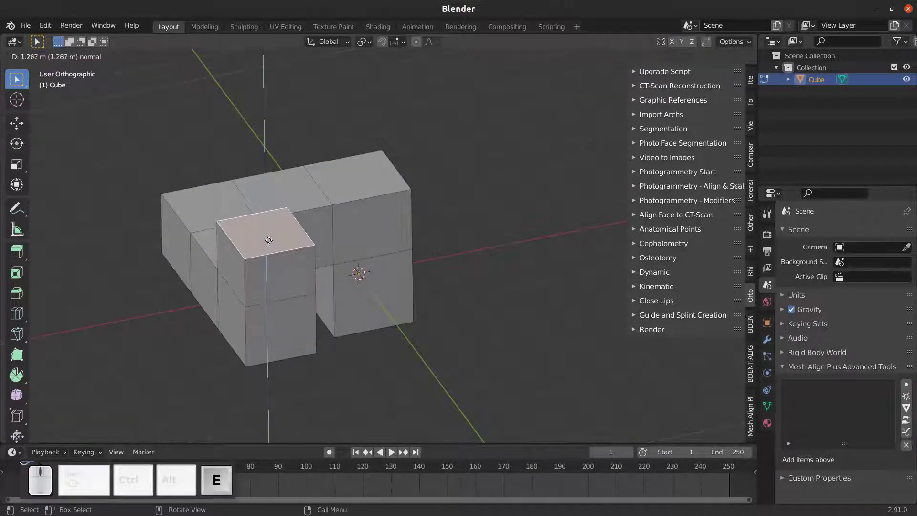
pyautogui.click(271, 247)
pyautogui.press('e')
pyautogui.click(260, 187)
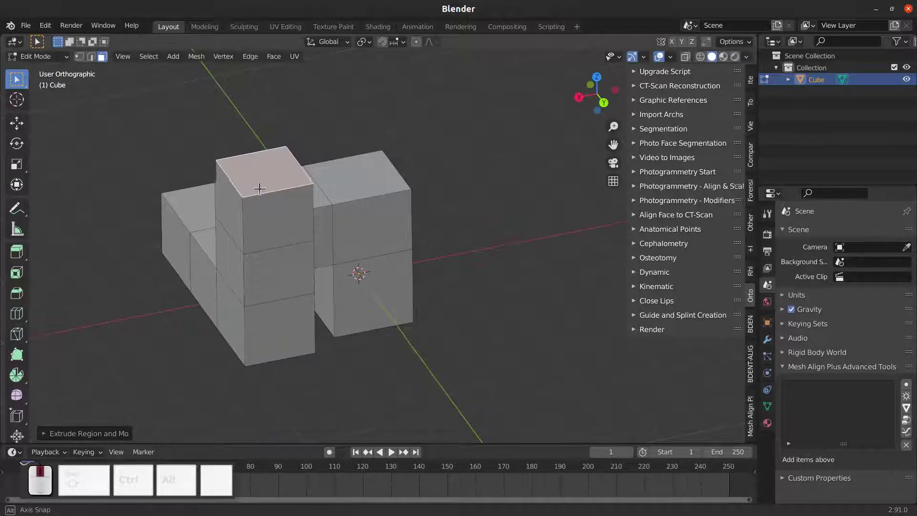
pyautogui.moveTo(259, 187); pyautogui.dragTo(373, 336, button='middle')
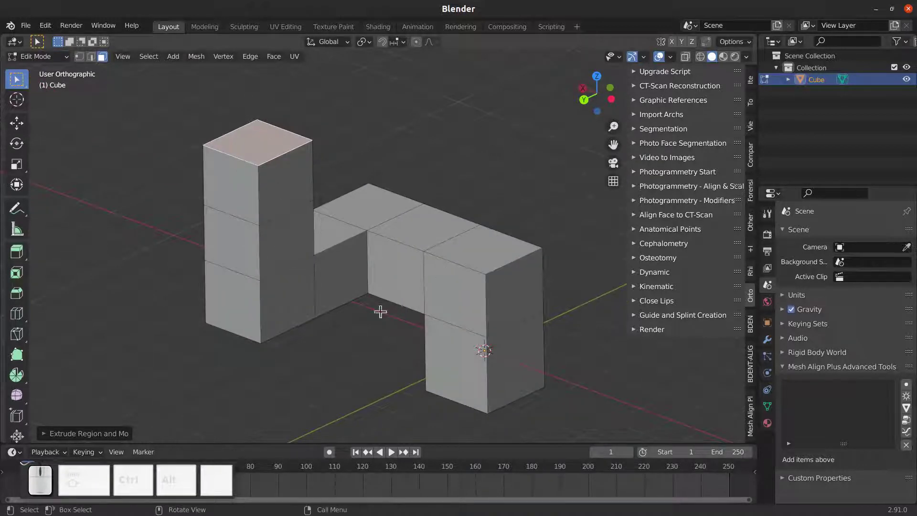
pyautogui.moveTo(340, 293); pyautogui.dragTo(333, 272, button='middle')
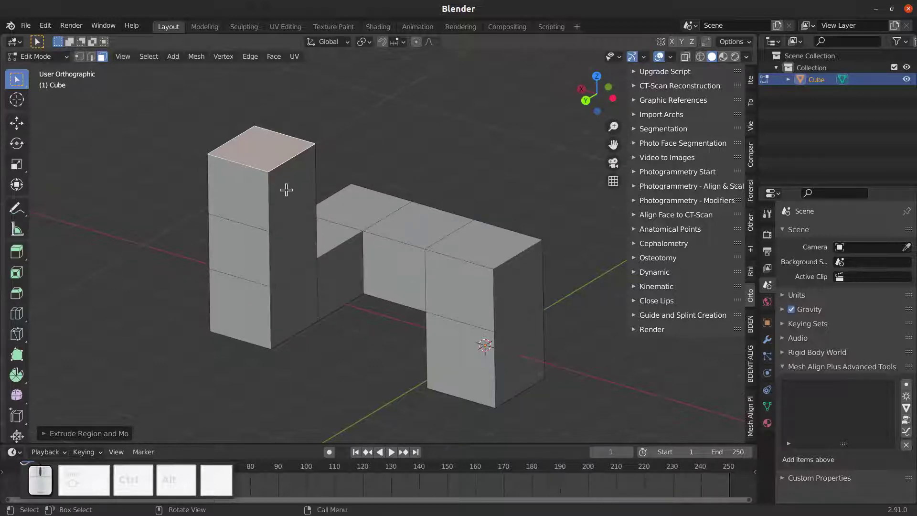
# Extrude the side face of the vertical column's top segment outward twice to form a horizontal upper arm.
pyautogui.scroll(-2, 282, 191)
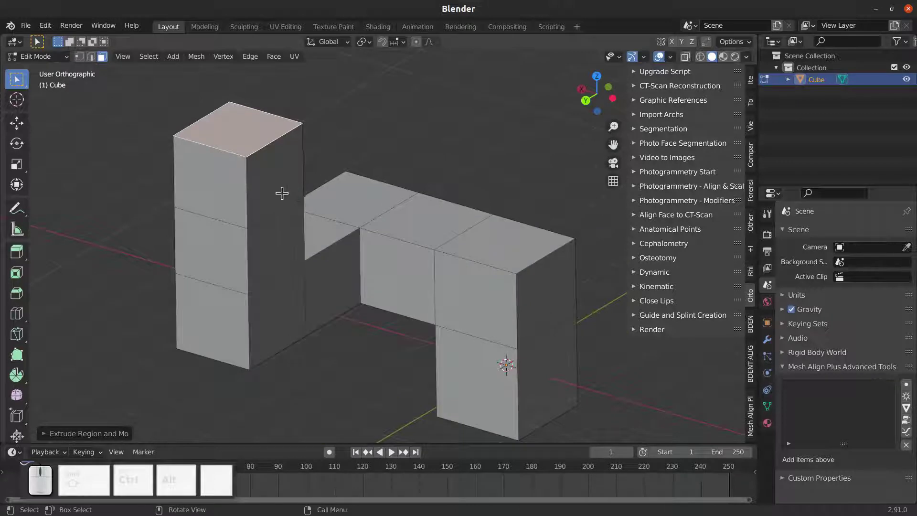
pyautogui.click(277, 177)
pyautogui.press('e')
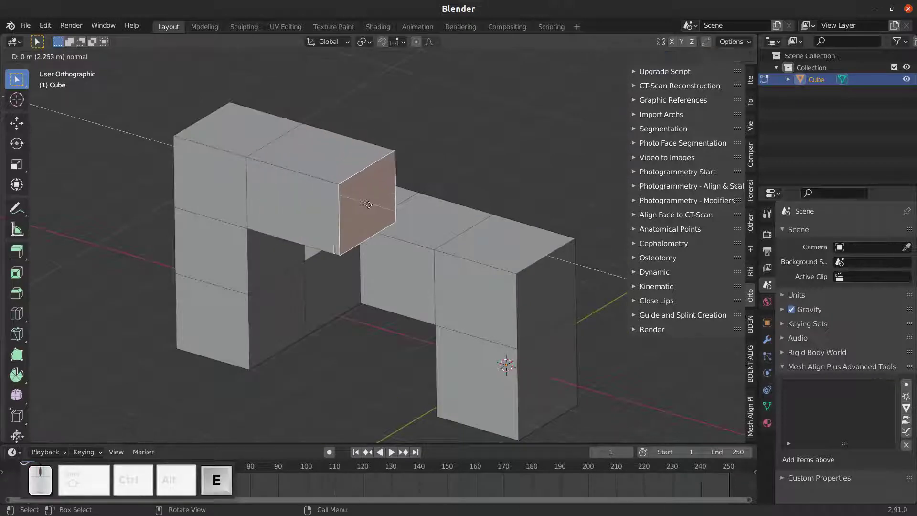
pyautogui.click(351, 222)
pyautogui.press('e')
pyautogui.click(419, 244)
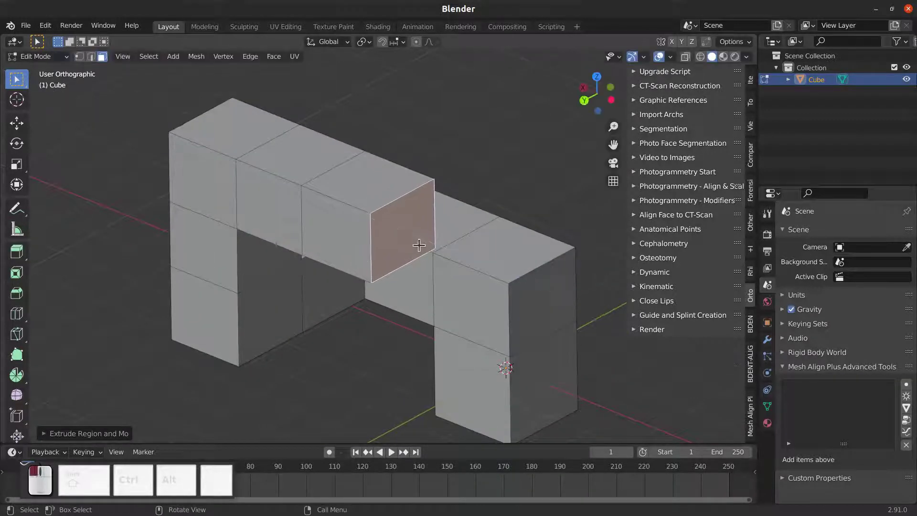
# Extrude the side face of the upper arm's end segment outward three times, turning the arm at a right angle.
pyautogui.moveTo(420, 244); pyautogui.dragTo(313, 240, button='middle')
pyautogui.keyDown('shift'); pyautogui.moveTo(302, 180); pyautogui.dragTo(295, 210, button='middle'); pyautogui.keyUp('shift')
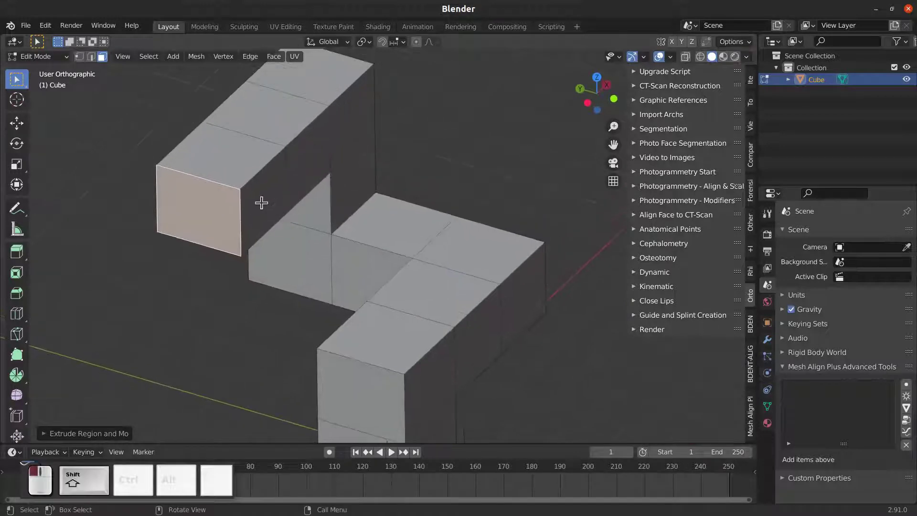
pyautogui.press('e')
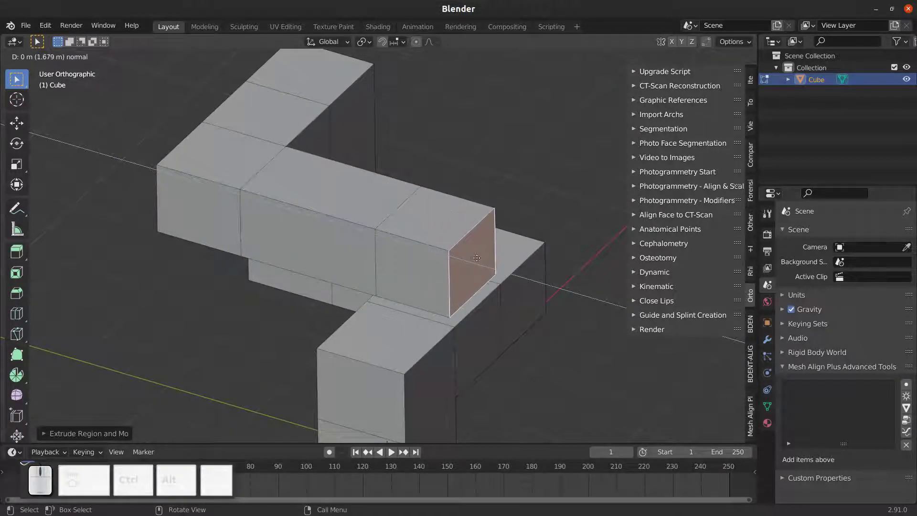
pyautogui.click(451, 246)
pyautogui.moveTo(451, 246)
pyautogui.mouseDown(button='middle')
pyautogui.moveTo(489, 221)
pyautogui.moveTo(480, 240)
pyautogui.moveTo(452, 239)
pyautogui.mouseUp(button='middle')
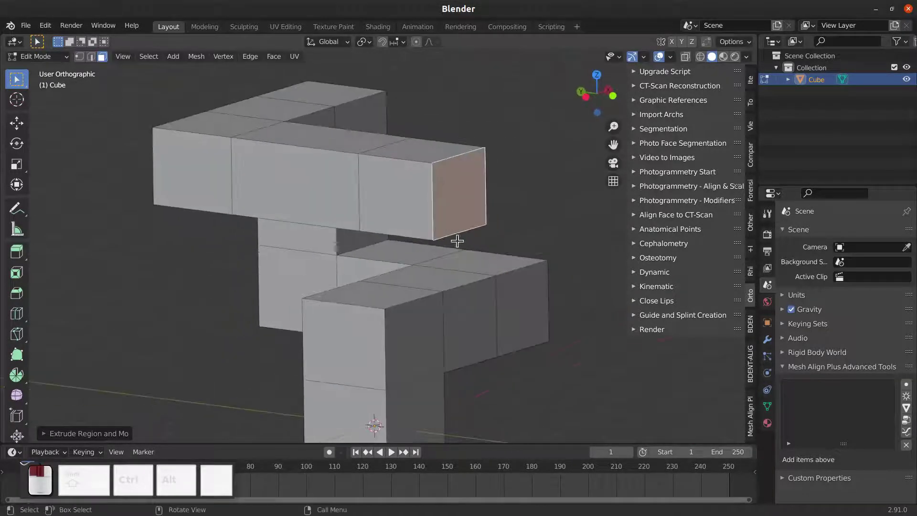
pyautogui.press('e')
pyautogui.click(445, 203)
# Extrude the bottom face of the upper arm's end segment downward twice to form a long leg.
pyautogui.scroll(-3, 403, 205)
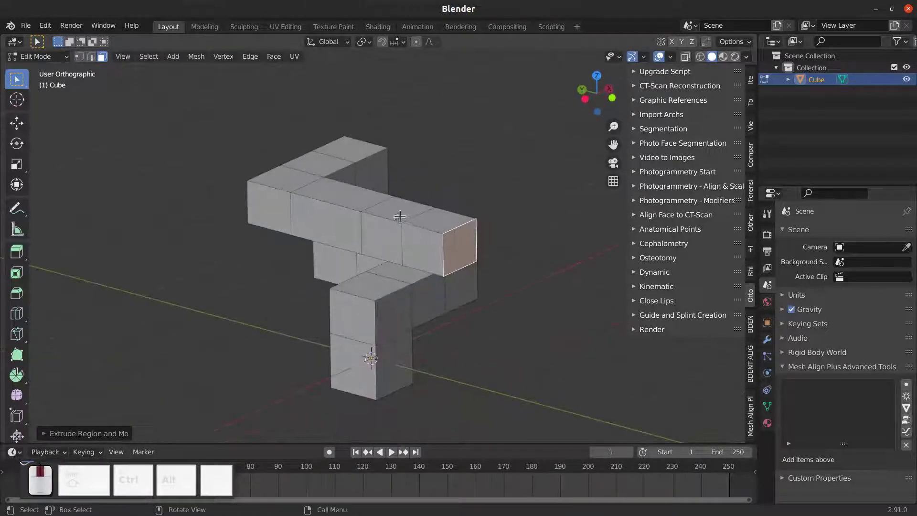
pyautogui.moveTo(411, 266); pyautogui.dragTo(463, 157, button='middle')
pyautogui.scroll(4, 416, 174)
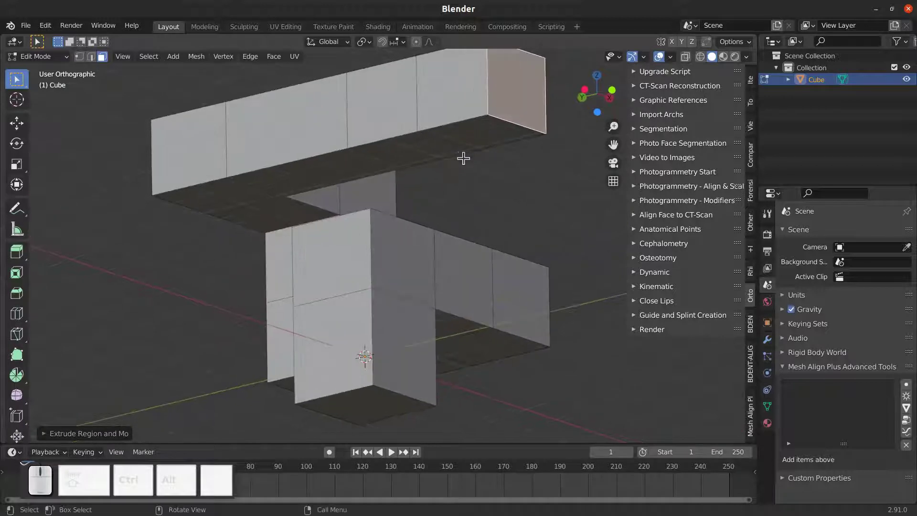
pyautogui.click(483, 139)
pyautogui.press('e')
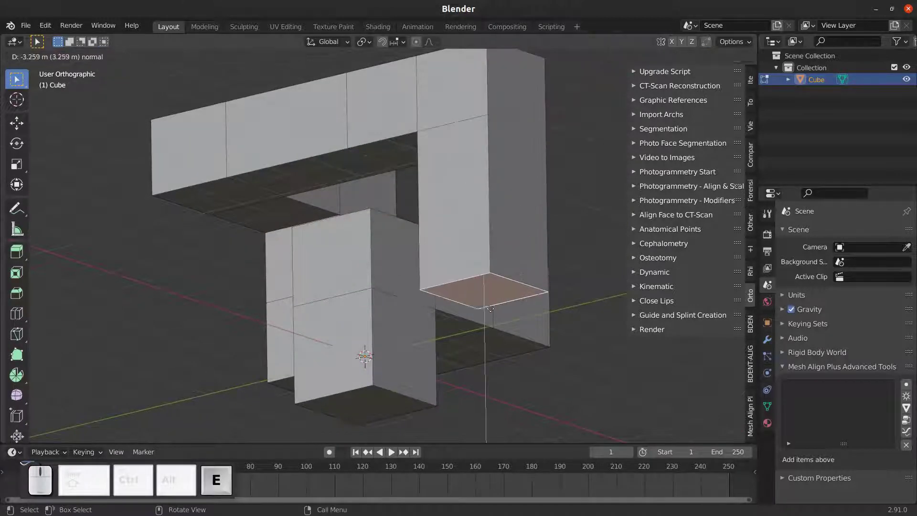
pyautogui.click(483, 420)
pyautogui.scroll(-2, 459, 277)
pyautogui.moveTo(460, 277); pyautogui.dragTo(358, 280, button='middle')
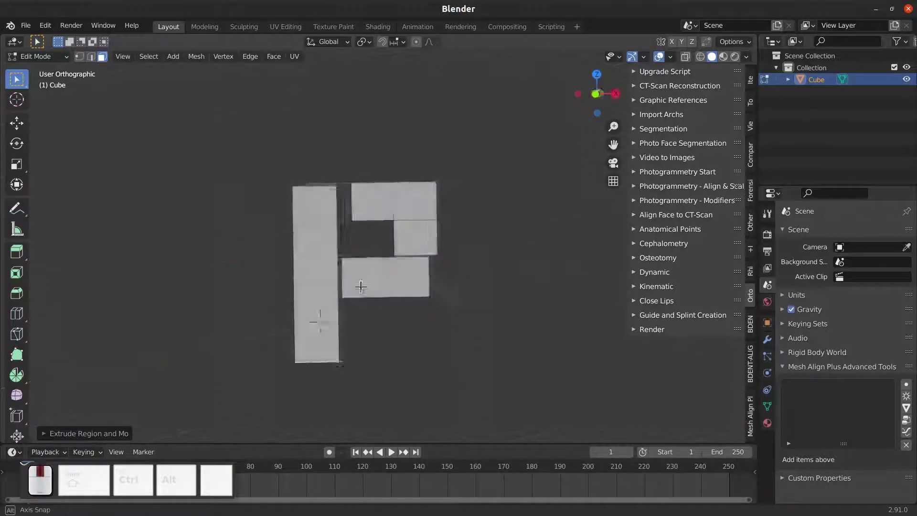
pyautogui.scroll(3, 334, 296)
pyautogui.press('e')
pyautogui.click(314, 330)
# Extrude the side face of the leg's bottom segment outward four times to form a long base beam.
pyautogui.moveTo(316, 329); pyautogui.dragTo(349, 299, button='middle')
pyautogui.click(322, 335)
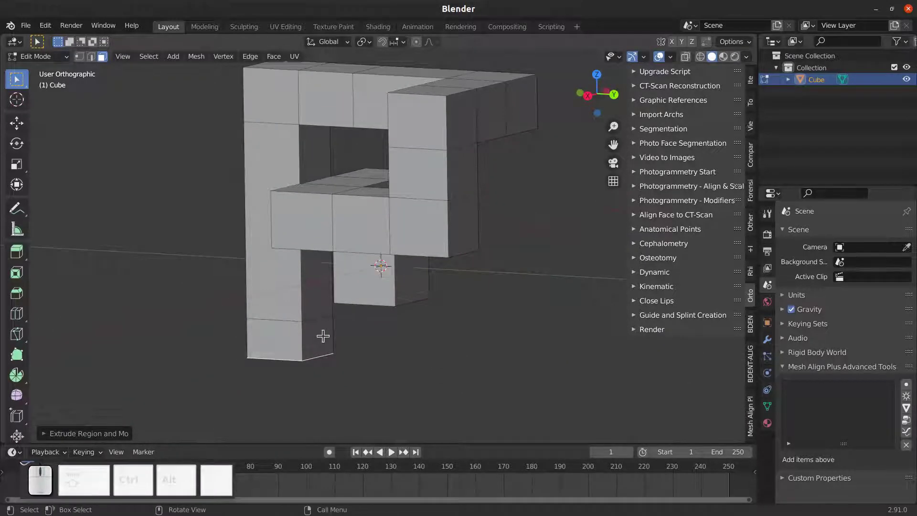
pyautogui.press('e')
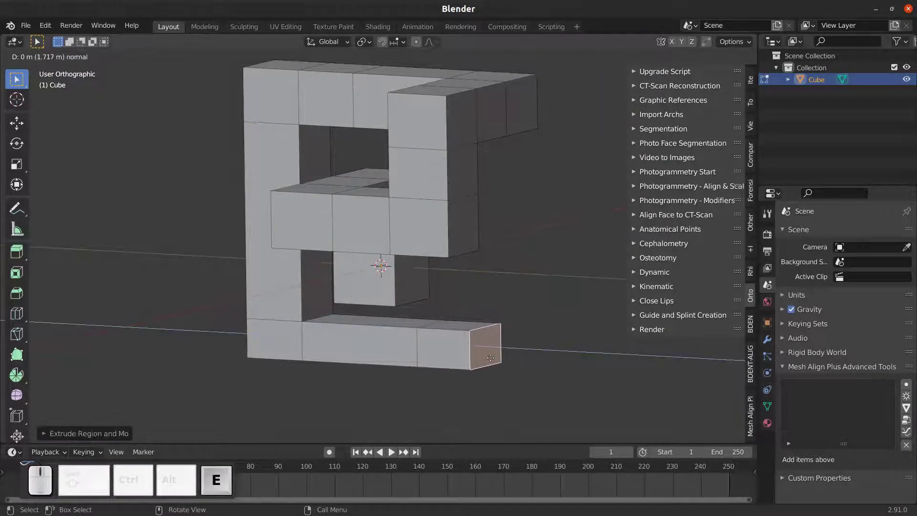
pyautogui.click(546, 342)
pyautogui.moveTo(489, 303); pyautogui.dragTo(489, 330, button='middle')
pyautogui.press('e')
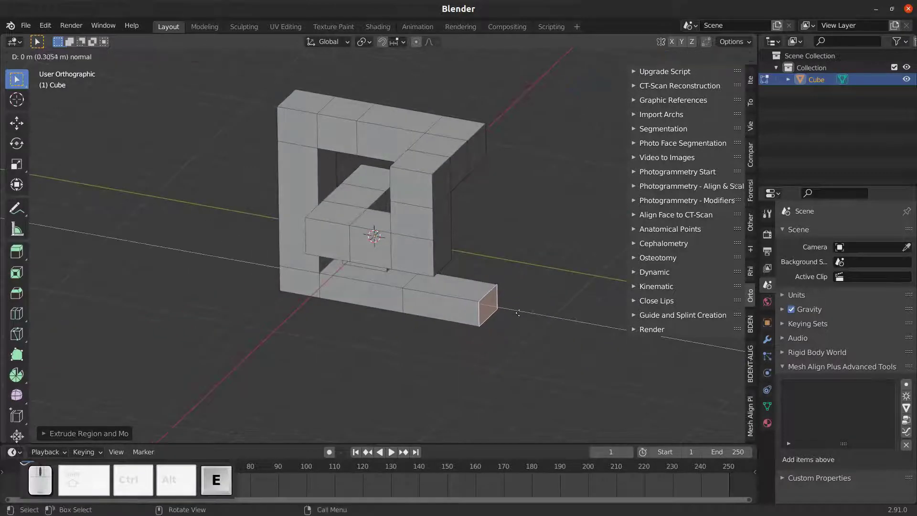
pyautogui.click(520, 322)
pyautogui.press('e')
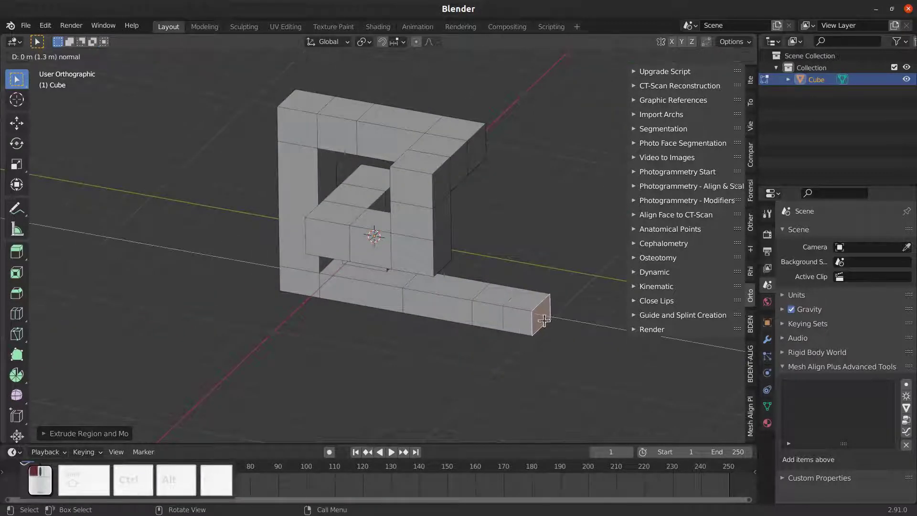
pyautogui.click(543, 320)
# Extrude the top face of the base beam's end segment upward twice into a tall column above the other blocks.
pyautogui.moveTo(543, 320); pyautogui.dragTo(281, 341, button='middle')
pyautogui.click(281, 341)
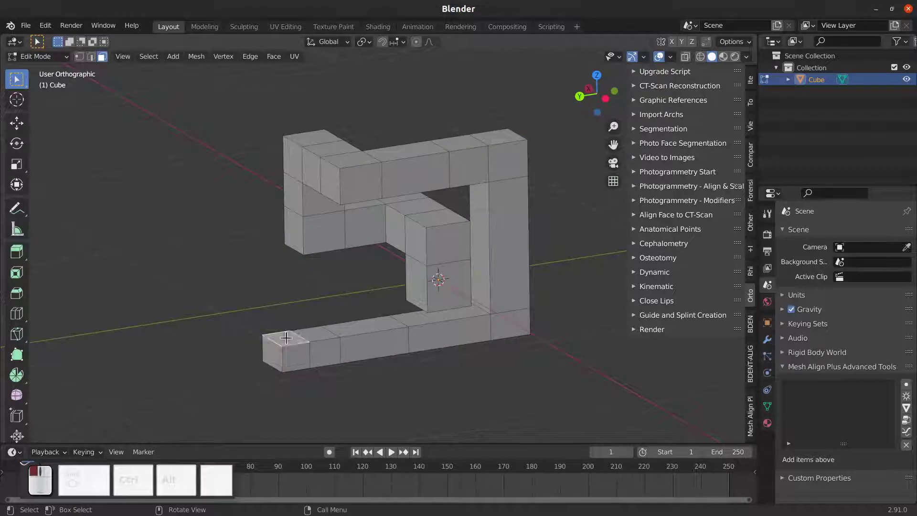
pyautogui.press('e')
pyautogui.click(280, 119)
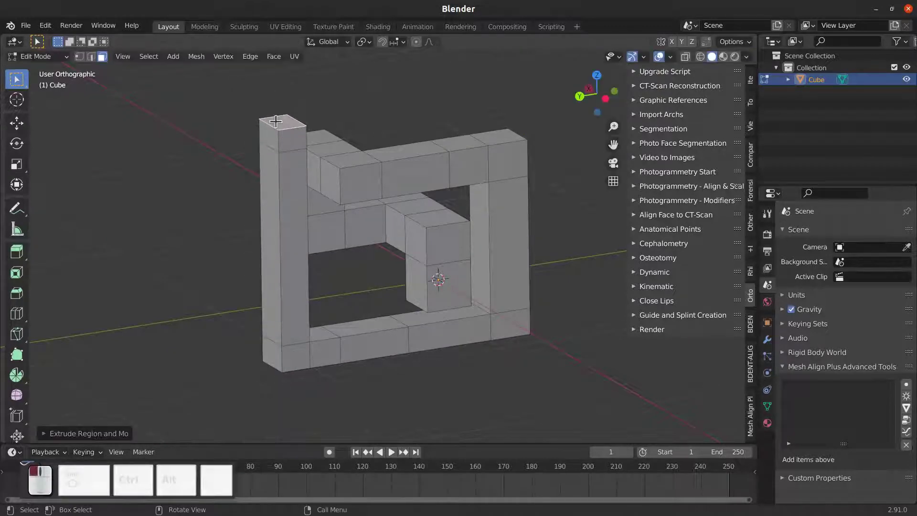
# Extrude the inner side face of the tall column's top segment twice to form a horizontal beam over the structure.
pyautogui.moveTo(381, 146); pyautogui.dragTo(311, 129, button='middle')
pyautogui.keyDown('shift'); pyautogui.moveTo(289, 116); pyautogui.dragTo(322, 204, button='middle'); pyautogui.keyUp('shift')
pyautogui.press('e')
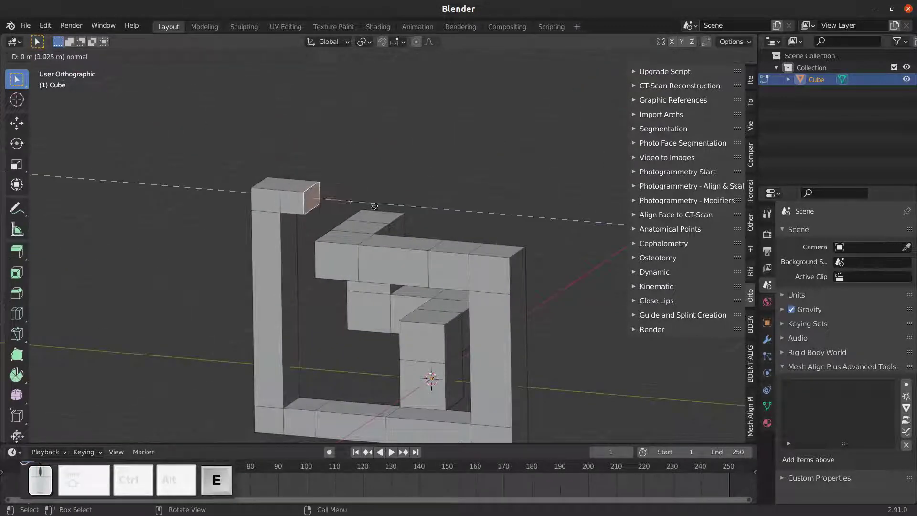
pyautogui.click(453, 224)
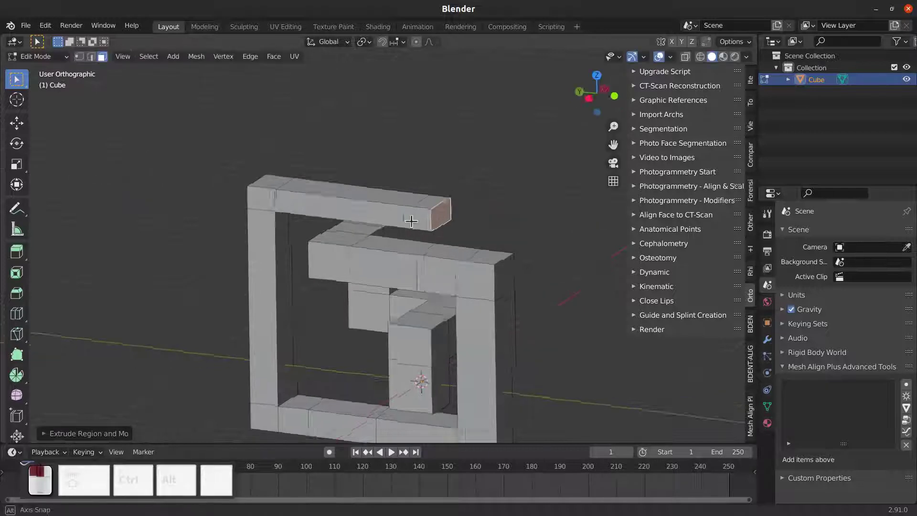
# Extrude the side face of the top beam's end segment outward twice, turning the beam at a right angle.
pyautogui.moveTo(453, 223); pyautogui.dragTo(334, 230, button='middle')
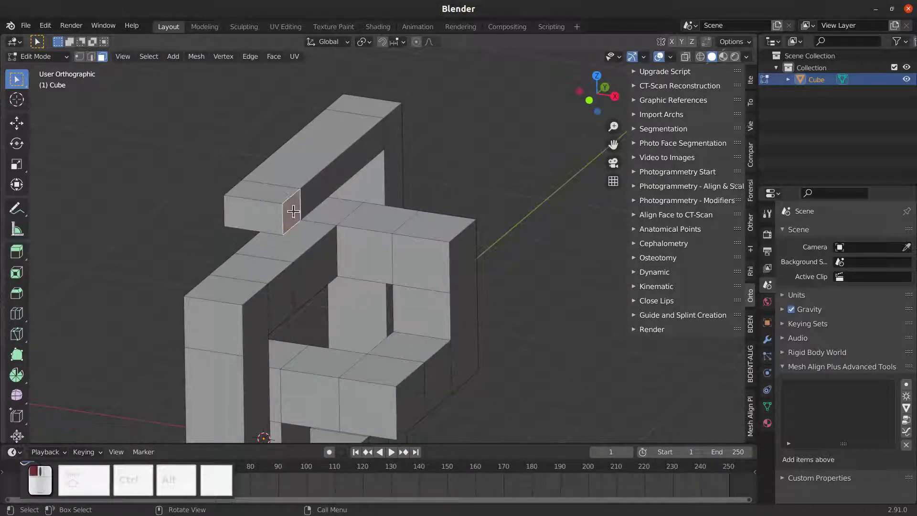
pyautogui.press('e')
pyautogui.click(465, 240)
pyautogui.press('e')
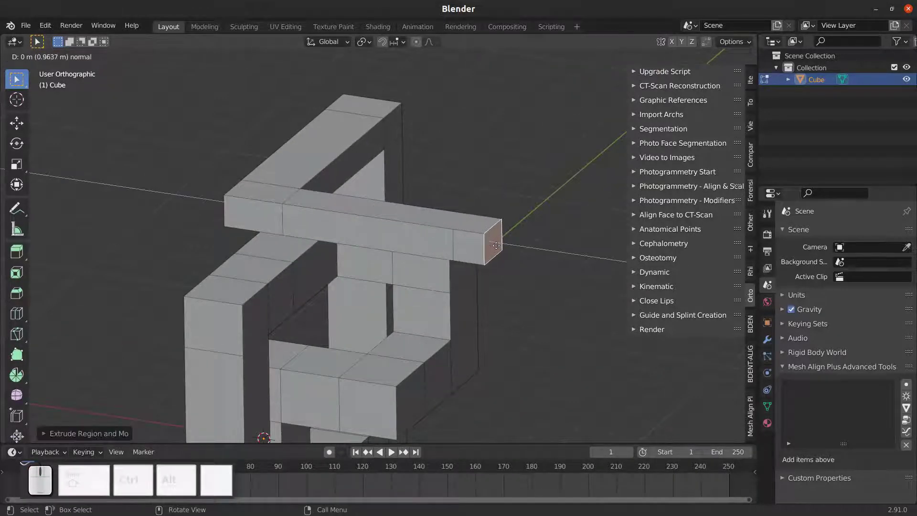
pyautogui.click(497, 245)
# Extrude the underside of the top beam's end segment downward twice to form a thin leg.
pyautogui.moveTo(496, 245); pyautogui.dragTo(426, 104, button='middle')
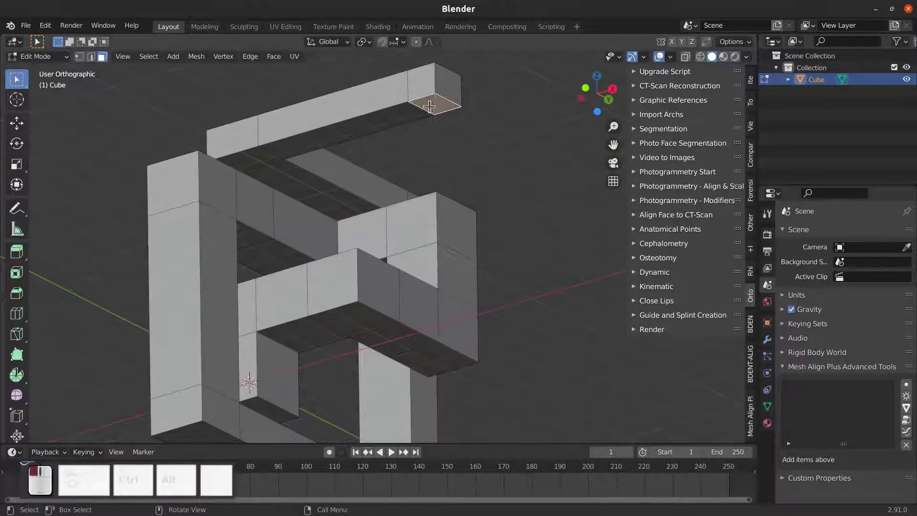
pyautogui.press('e')
pyautogui.click(456, 331)
pyautogui.scroll(-3, 455, 330)
pyautogui.moveTo(456, 330); pyautogui.dragTo(297, 307, button='middle')
pyautogui.press('e')
pyautogui.click(293, 332)
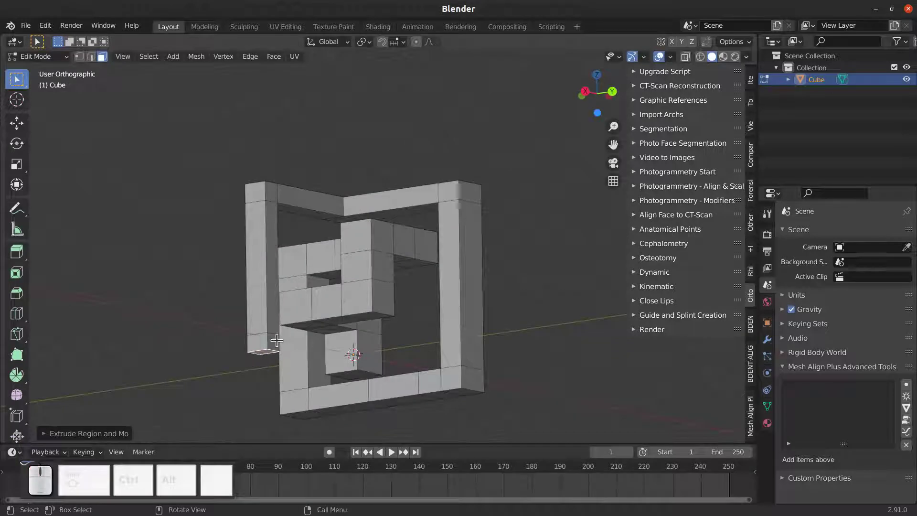
# Extrude the side face of the thin leg's bottom segment outward twice to form a low horizontal beam.
pyautogui.press('e')
pyautogui.click(385, 328)
pyautogui.moveTo(386, 328); pyautogui.dragTo(306, 381, button='middle')
pyautogui.press('e')
pyautogui.click(367, 383)
# Extrude the side face of the low beam's end segment twice toward the foot of the tall column, stopping short of it.
pyautogui.keyDown('shift'); pyautogui.moveTo(306, 381); pyautogui.dragTo(375, 324, button='middle'); pyautogui.keyUp('shift')
pyautogui.moveTo(375, 324); pyautogui.dragTo(340, 316, button='middle')
pyautogui.scroll(2, 340, 315)
pyautogui.moveTo(382, 347); pyautogui.dragTo(305, 259, button='middle')
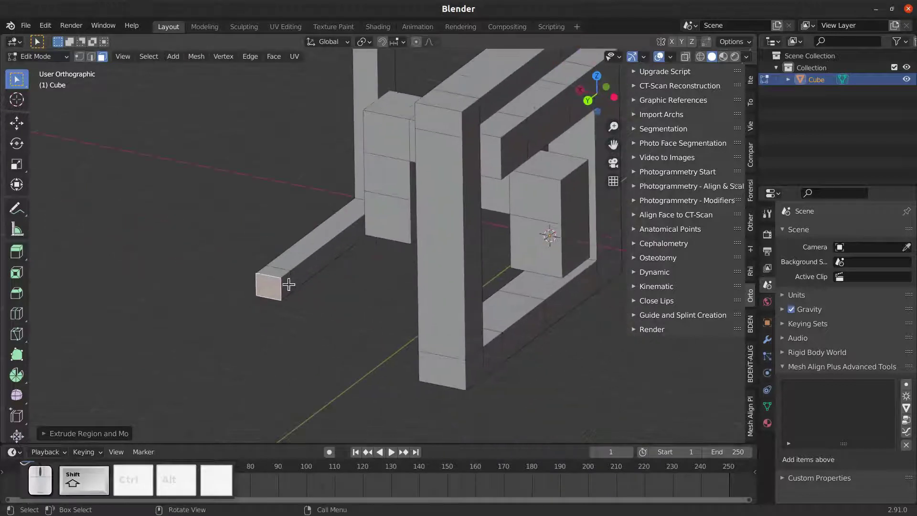
pyautogui.press('e')
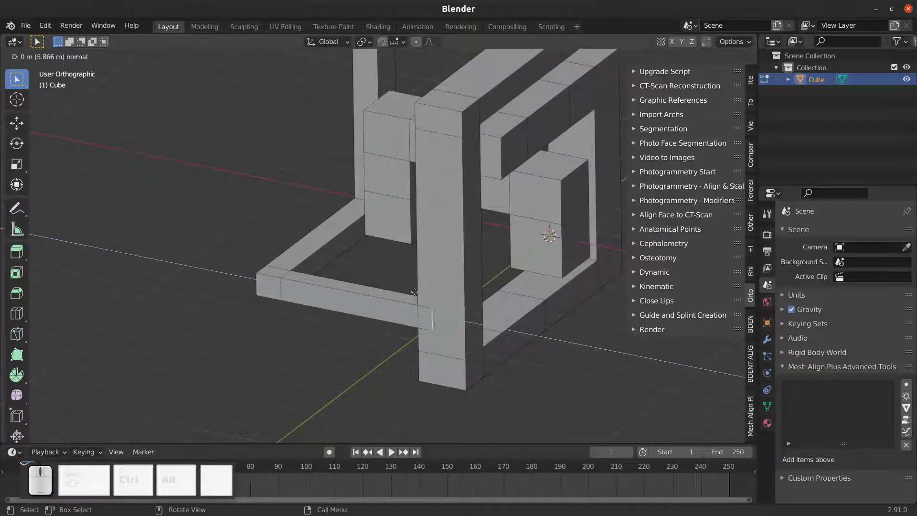
pyautogui.click(397, 290)
pyautogui.press('e')
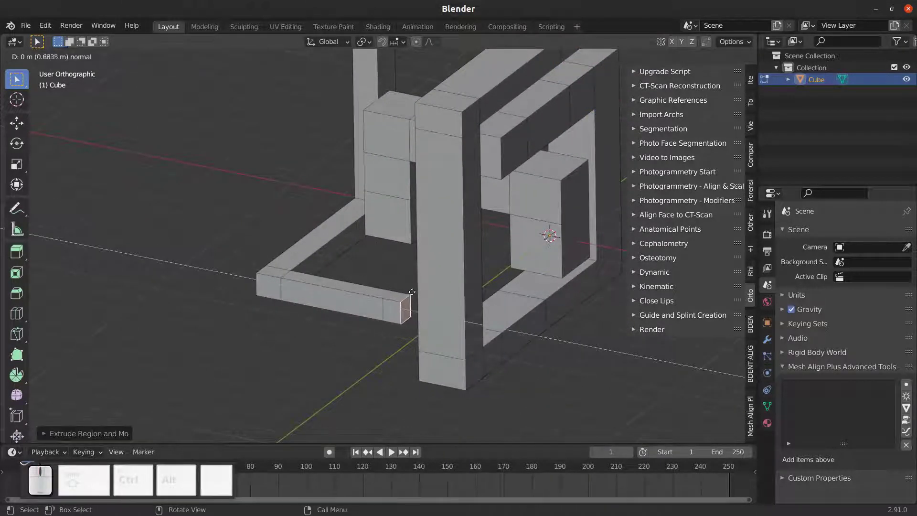
pyautogui.click(387, 311)
# Extrude the low beam's end forward by a short segment and continue it sideways past the tall column's front.
pyautogui.press('e')
pyautogui.click(374, 315)
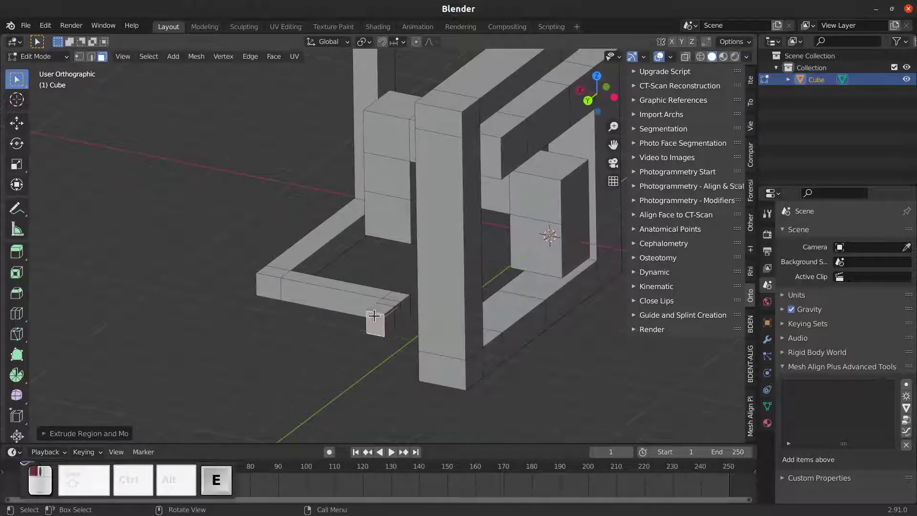
pyautogui.press('e')
pyautogui.click(483, 335)
# Turn the low beam around the tall column's outer corner and extrude it back along the column's far side.
pyautogui.moveTo(480, 333); pyautogui.dragTo(236, 193, button='middle')
pyautogui.scroll(2, 322, 260)
pyautogui.press('e')
pyautogui.click(327, 274)
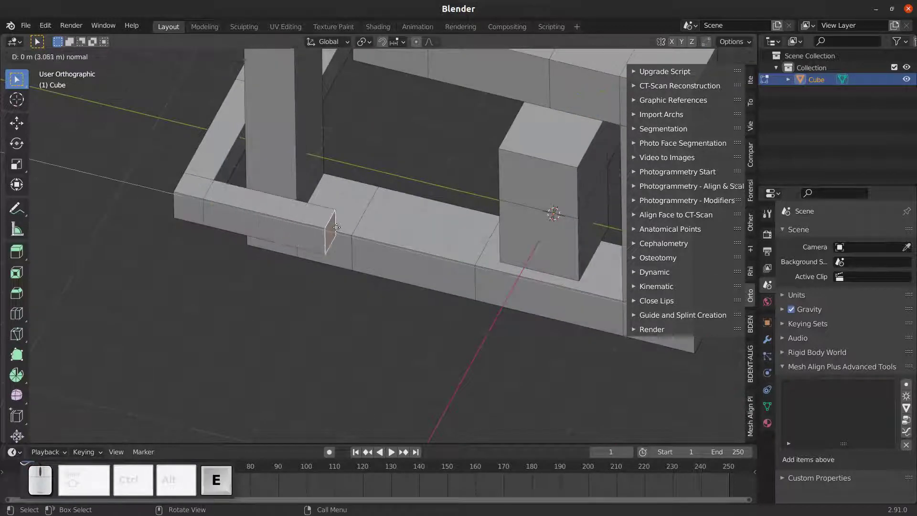
pyautogui.click(334, 225)
pyautogui.press('e')
pyautogui.click(369, 233)
# Extrude the inner side face of the low beam's end segment across the back of the tall column.
pyautogui.scroll(-2, 368, 233)
pyautogui.keyDown('shift'); pyautogui.moveTo(368, 233); pyautogui.dragTo(479, 219, button='middle'); pyautogui.keyUp('shift')
pyautogui.scroll(5, 337, 259)
pyautogui.press('e')
pyautogui.click(409, 221)
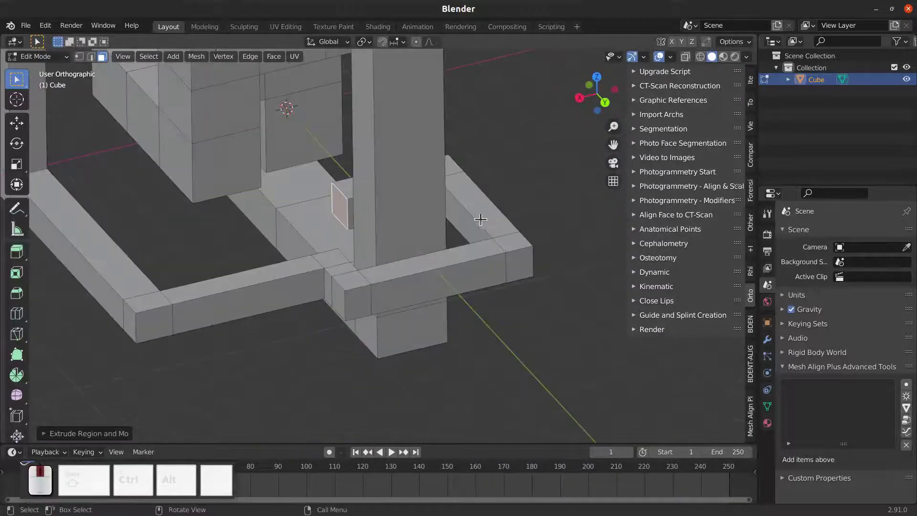
# Extend the beam behind the tall column and turn it with a short segment back toward the front beam.
pyautogui.press('e')
pyautogui.moveTo(420, 220); pyautogui.dragTo(390, 238, button='middle')
pyautogui.click(303, 227)
pyautogui.click(307, 215)
pyautogui.press('e')
pyautogui.click(315, 243)
pyautogui.press('e')
pyautogui.click(400, 247)
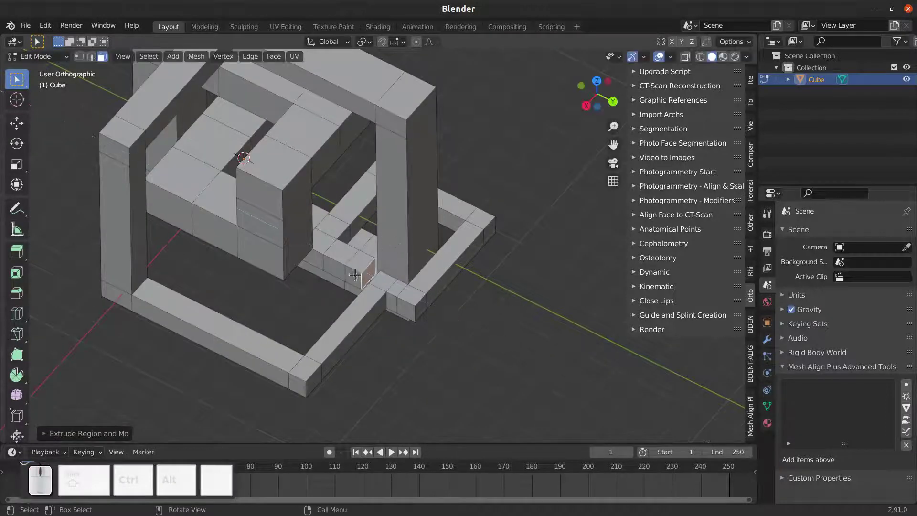
# Extrude the side face of the beam's end twice, running it parallel to the inside of the low front beam.
pyautogui.press('e')
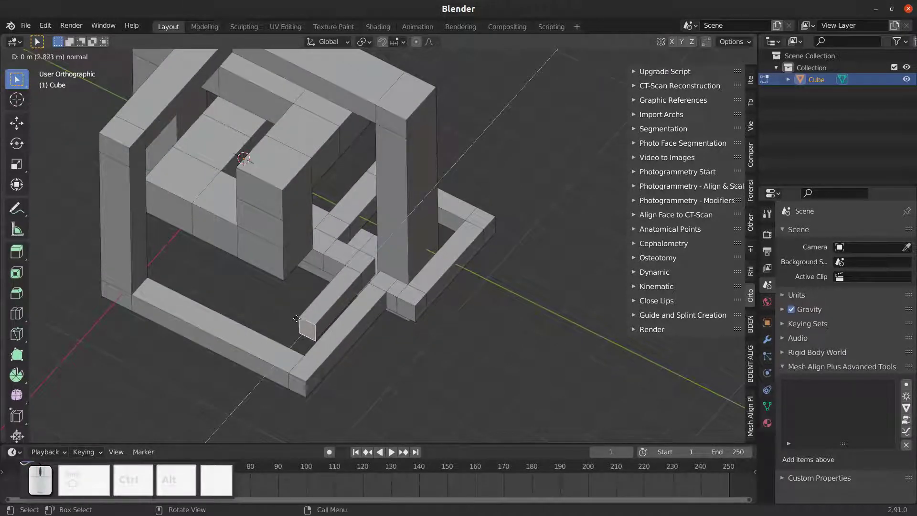
pyautogui.click(297, 319)
pyautogui.press('e')
pyautogui.click(291, 327)
# Extrude the top face of the inner beam's end segment upward to form a tall thin post.
pyautogui.moveTo(290, 327)
pyautogui.mouseDown(button='middle')
pyautogui.moveTo(258, 309)
pyautogui.moveTo(281, 337)
pyautogui.mouseUp(button='middle')
pyautogui.moveTo(299, 257); pyautogui.dragTo(301, 319, button='middle')
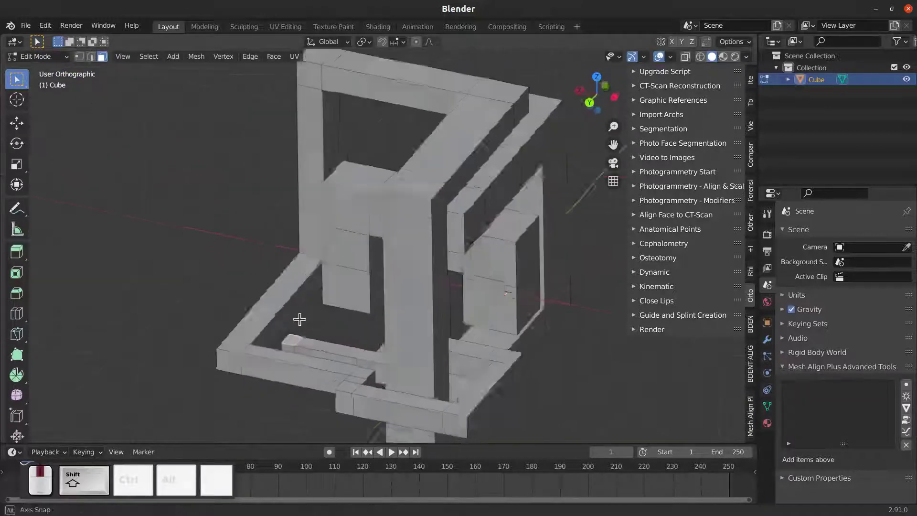
pyautogui.press('e')
pyautogui.click(313, 133)
# Return to Object Mode and add a Subdivision Surface modifier to the extruded block shape.
pyautogui.scroll(-2, 334, 135)
pyautogui.moveTo(334, 135); pyautogui.dragTo(352, 269, button='middle')
pyautogui.press('Tab')
pyautogui.scroll(1, 361, 297)
pyautogui.scroll(2, 338, 299)
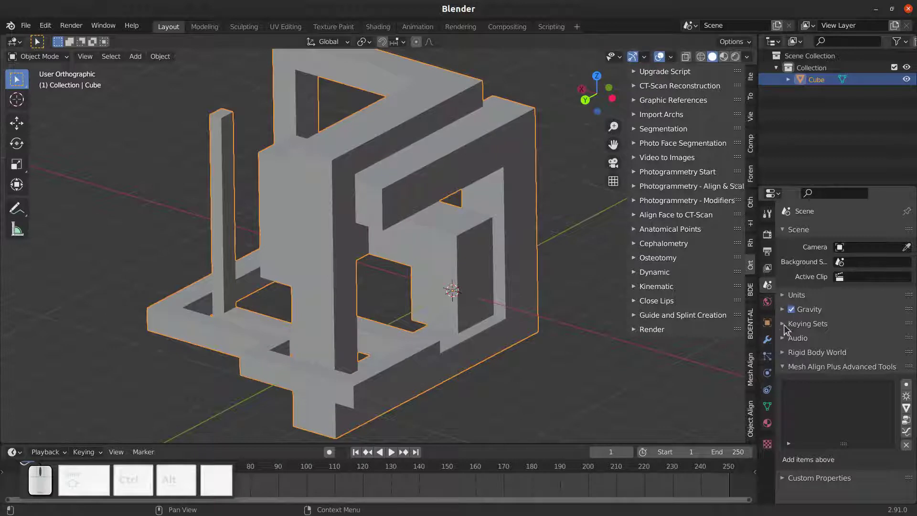
pyautogui.click(767, 340)
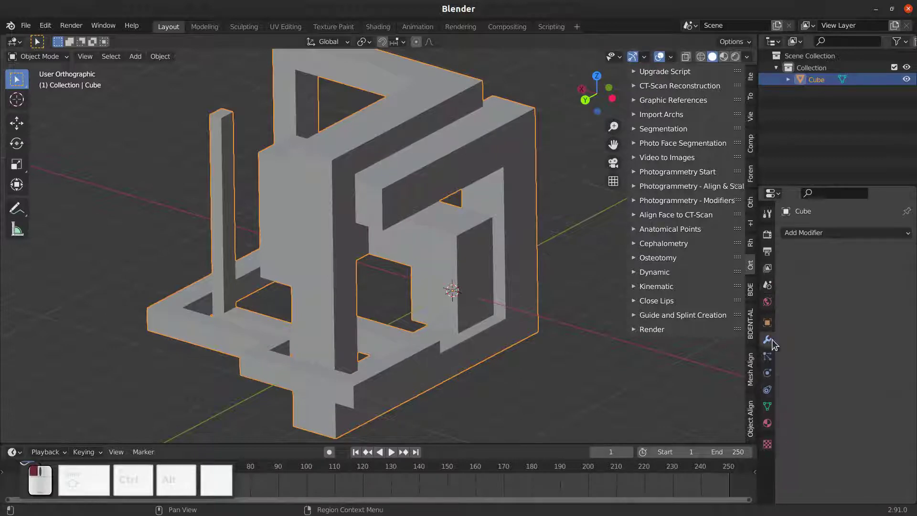
pyautogui.click(836, 234)
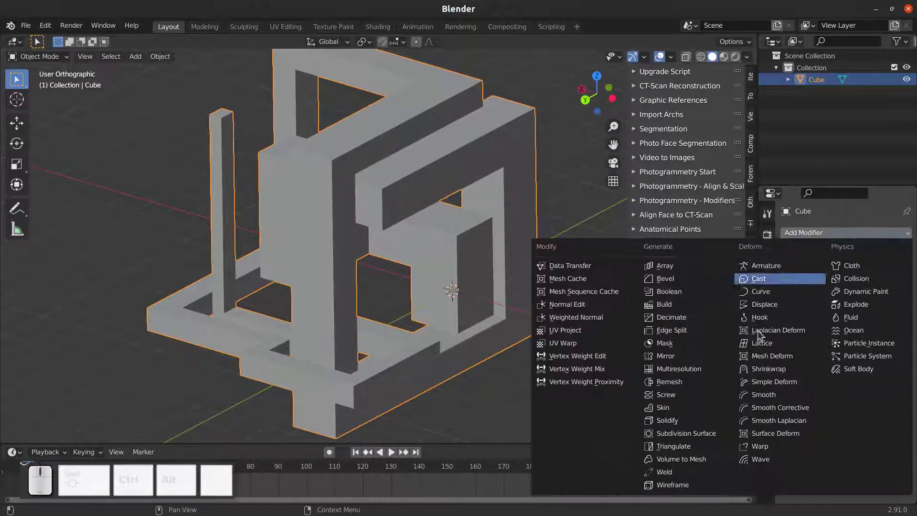
pyautogui.click(709, 436)
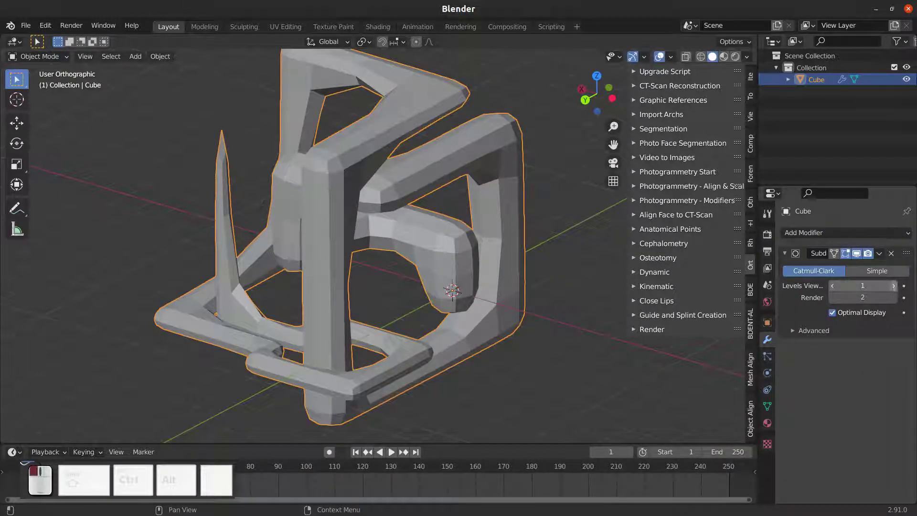
# Raise the Subdivision modifier's viewport level to 3 and apply smooth shading to the object.
pyautogui.click(894, 286)
pyautogui.click(893, 286)
pyautogui.moveTo(395, 275); pyautogui.dragTo(401, 274, button='middle')
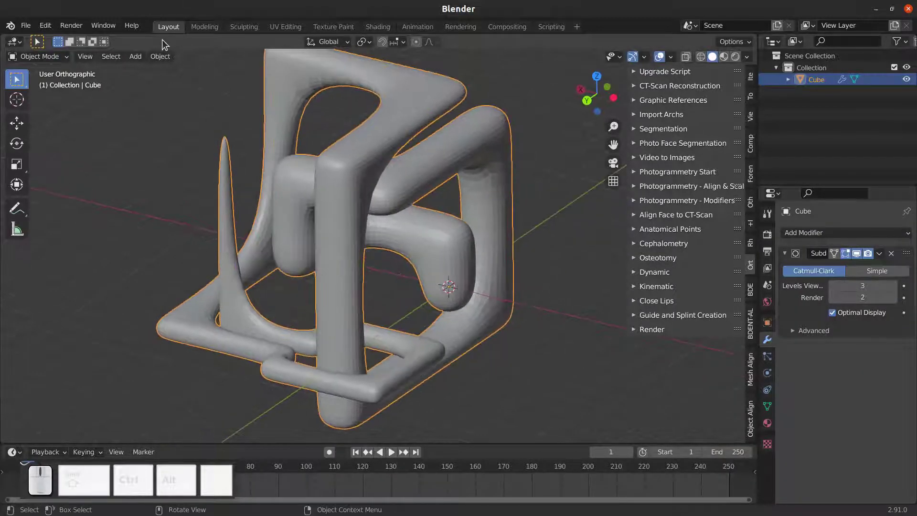
pyautogui.click(160, 57)
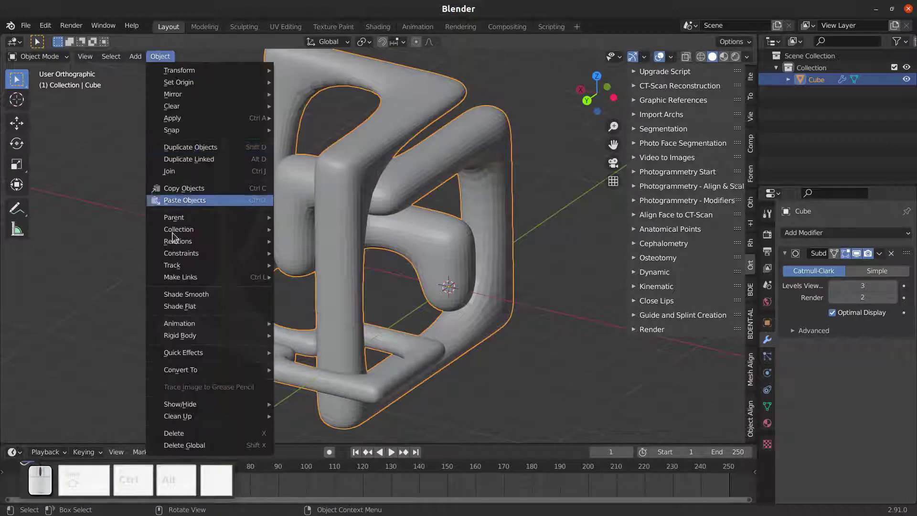
pyautogui.click(202, 296)
pyautogui.moveTo(239, 293); pyautogui.dragTo(374, 286, button='middle')
# In Edit Mode, extrude the thin post's top face in short successive segments to blunt its pointed tip.
pyautogui.press('Tab')
pyautogui.scroll(4, 378, 266)
pyautogui.keyDown('shift'); pyautogui.scroll(3, 369, 303); pyautogui.keyUp('shift')
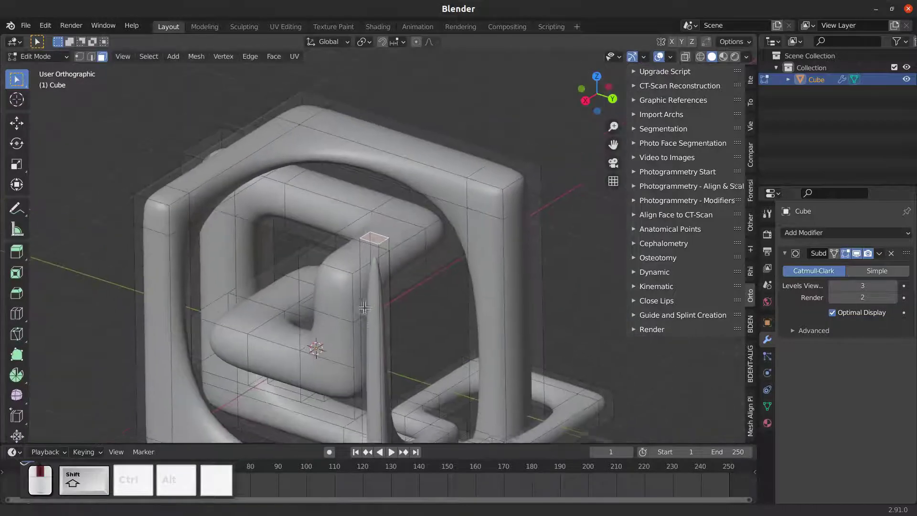
pyautogui.scroll(2, 380, 288)
pyautogui.press('e')
pyautogui.click(387, 265)
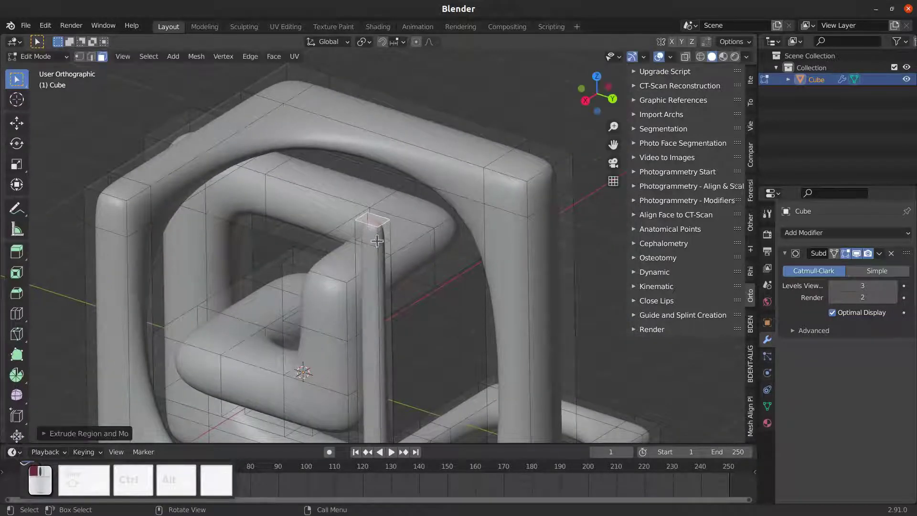
pyautogui.moveTo(387, 265); pyautogui.dragTo(118, 151, button='middle')
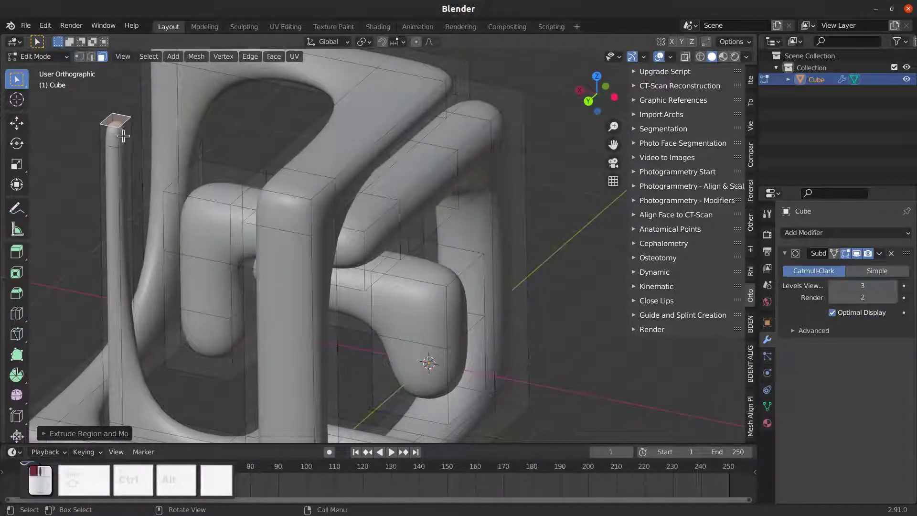
pyautogui.press('e')
pyautogui.click(205, 147)
pyautogui.press('e')
pyautogui.click(205, 143)
# Inset the top face of the tall column where it meets the upper beam.
pyautogui.moveTo(204, 143); pyautogui.dragTo(381, 301, button='middle')
pyautogui.scroll(5, 381, 300)
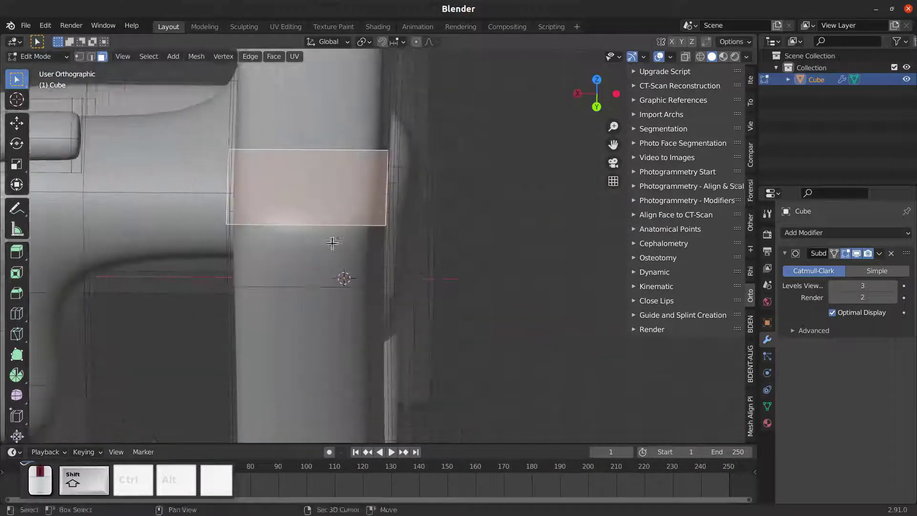
pyautogui.moveTo(332, 243); pyautogui.dragTo(421, 180, button='middle')
pyautogui.scroll(-1, 428, 107)
pyautogui.scroll(2, 423, 182)
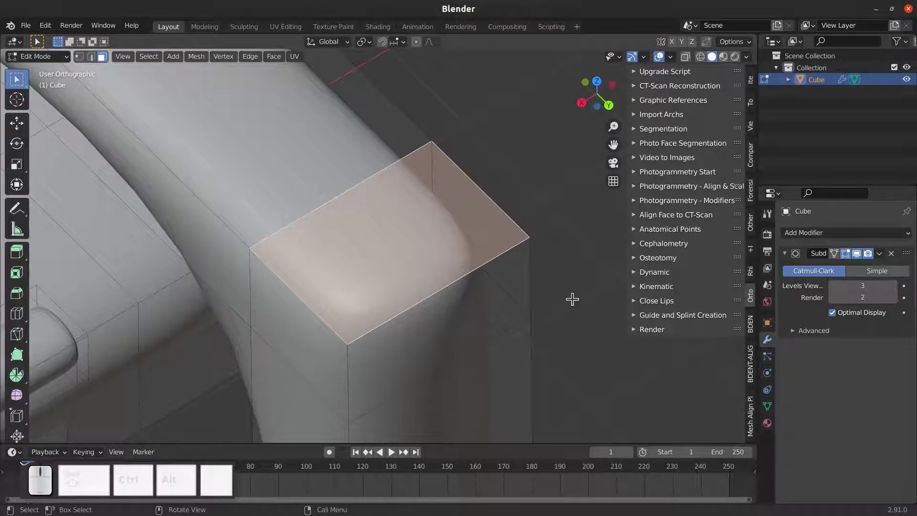
pyautogui.scroll(3, 550, 298)
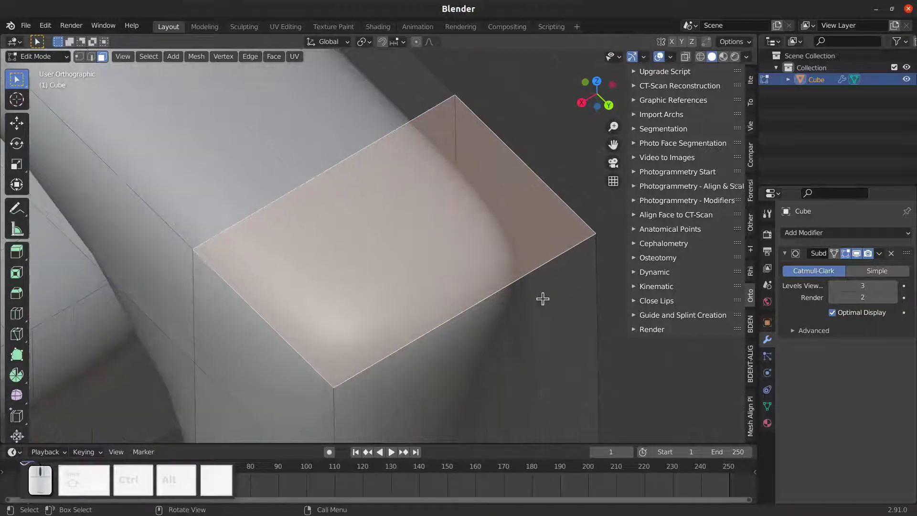
pyautogui.scroll(-2, 542, 298)
pyautogui.scroll(3, 543, 299)
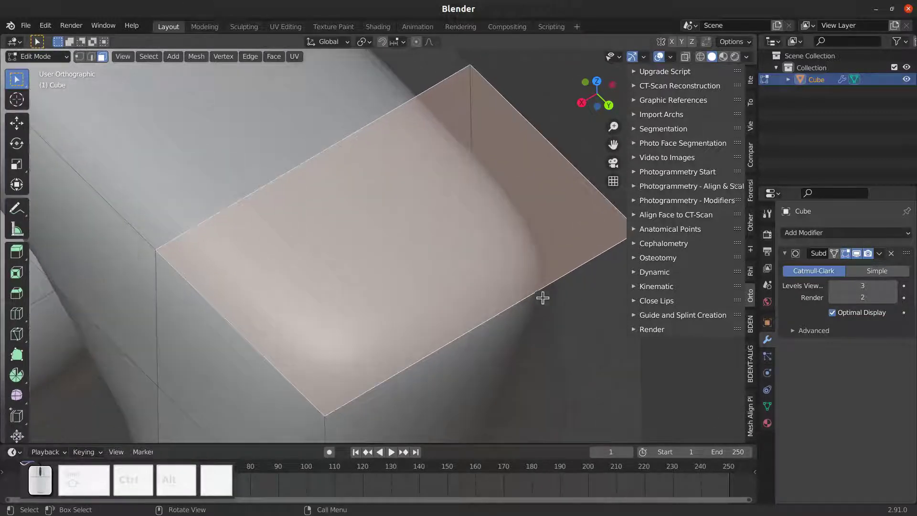
pyautogui.scroll(-4, 541, 308)
pyautogui.scroll(2, 539, 317)
pyautogui.scroll(1, 542, 314)
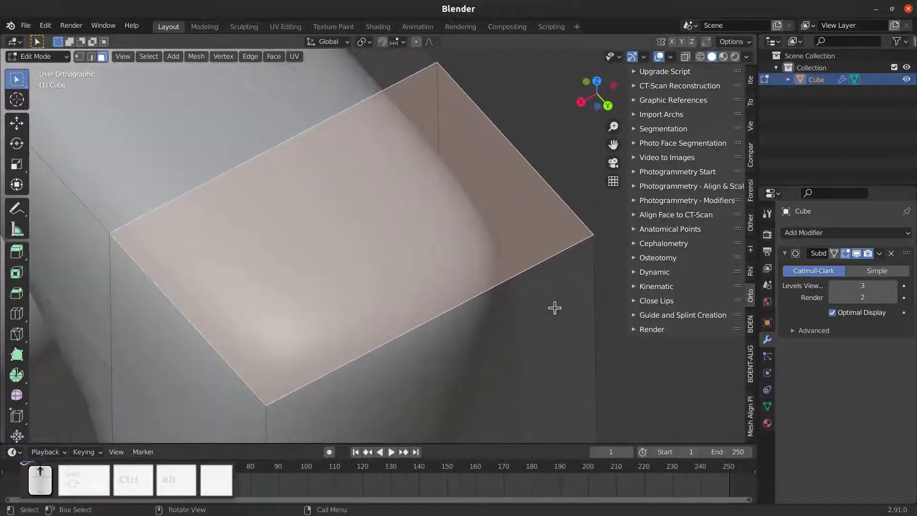
pyautogui.scroll(-1, 582, 331)
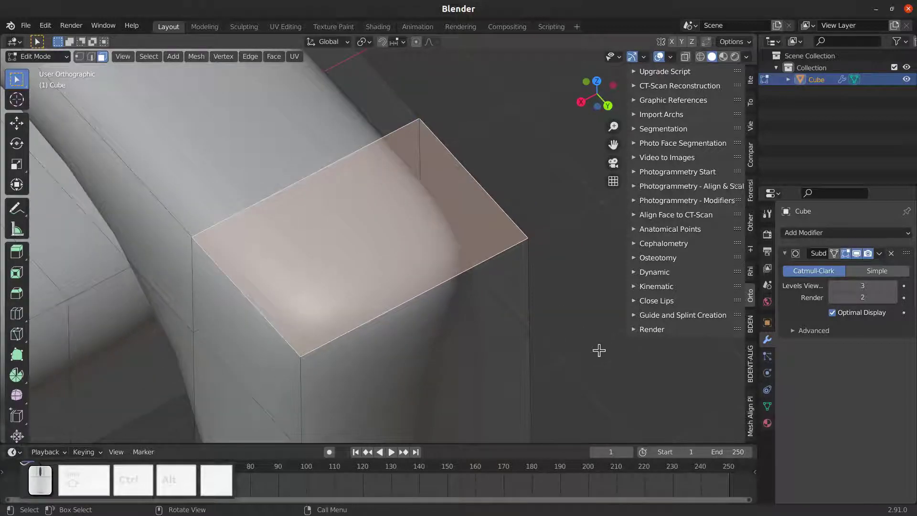
pyautogui.press('i')
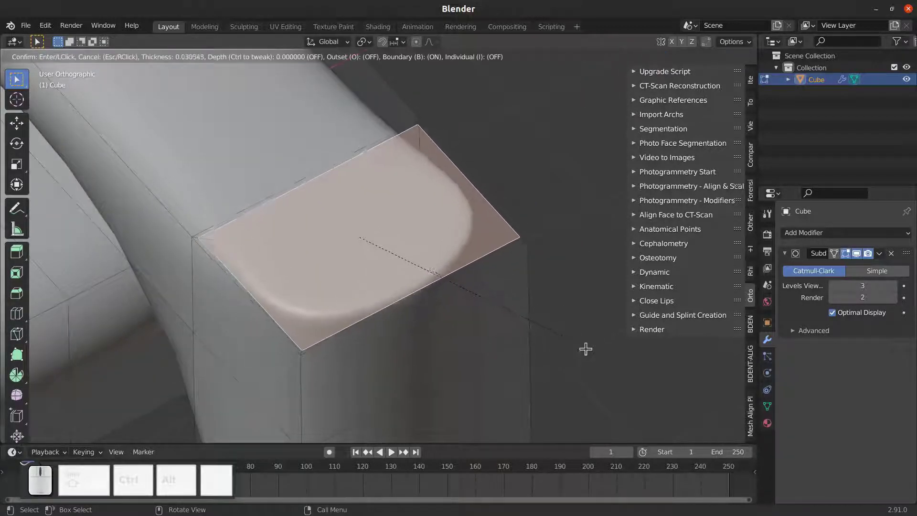
pyautogui.click(567, 340)
# Extrude the column's inset top face downward to sink a recess into the column.
pyautogui.moveTo(404, 258); pyautogui.dragTo(387, 242, button='middle')
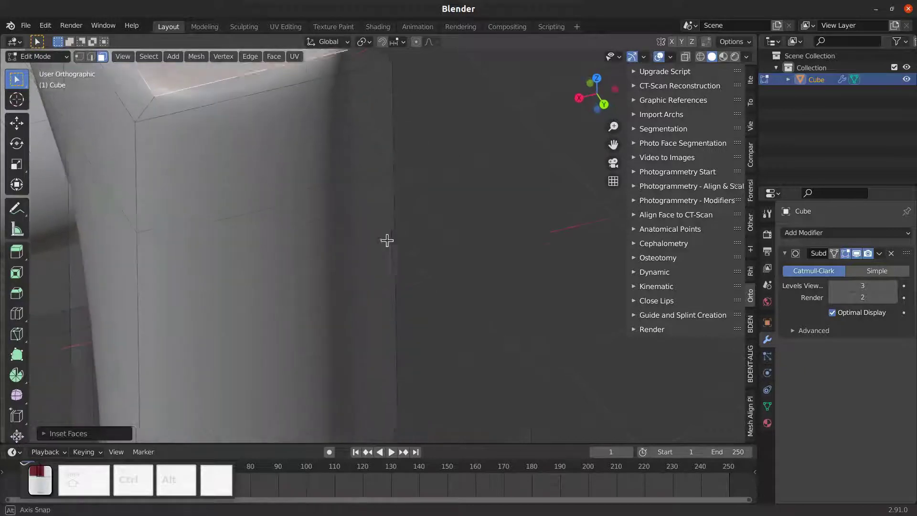
pyautogui.scroll(-2, 317, 159)
pyautogui.keyDown('shift'); pyautogui.moveTo(317, 159); pyautogui.dragTo(454, 337, button='middle'); pyautogui.keyUp('shift')
pyautogui.scroll(2, 445, 266)
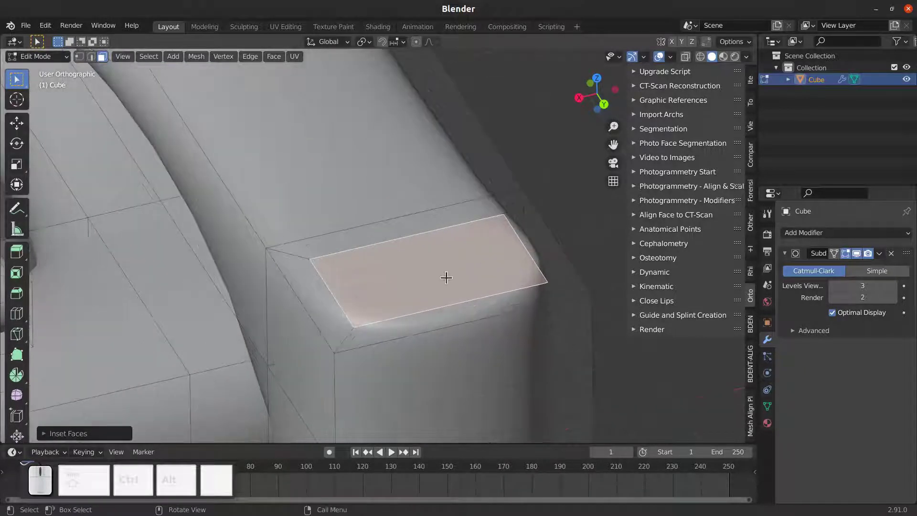
pyautogui.scroll(-2, 449, 268)
pyautogui.press('e')
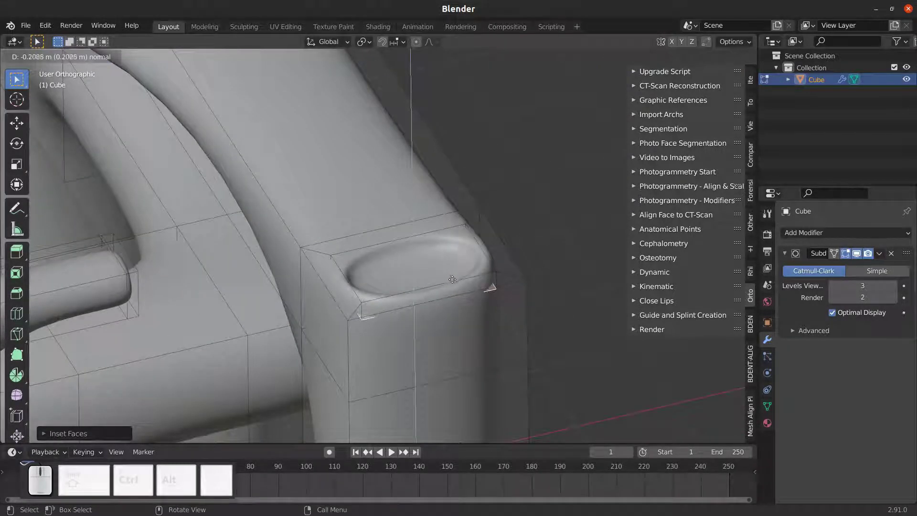
pyautogui.click(452, 290)
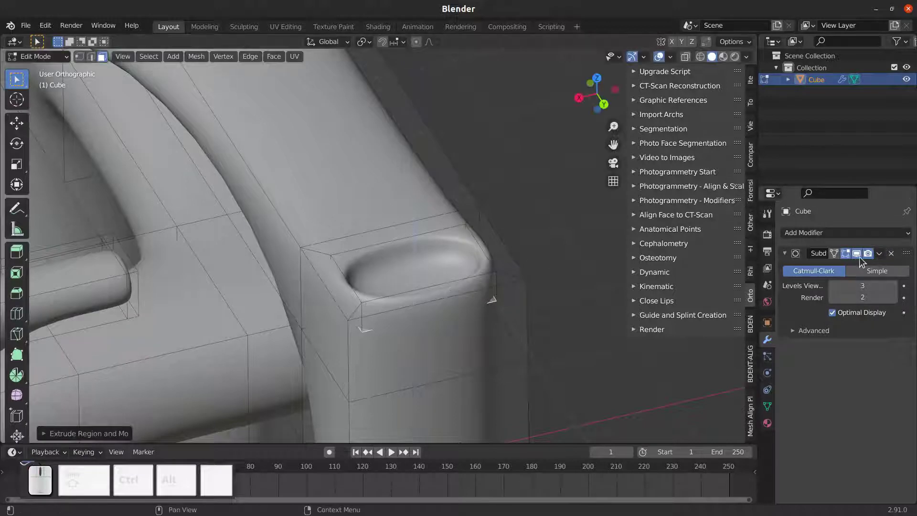
# Turn off the Subdivision modifier's viewport display and inset the top face of the upper beam's next corner.
pyautogui.click(856, 254)
pyautogui.moveTo(483, 260); pyautogui.dragTo(365, 273, button='middle')
pyautogui.keyDown('shift'); pyautogui.moveTo(272, 248); pyautogui.dragTo(409, 315, button='middle'); pyautogui.keyUp('shift')
pyautogui.keyDown('shift'); pyautogui.moveTo(564, 196); pyautogui.dragTo(339, 331, button='middle'); pyautogui.keyUp('shift')
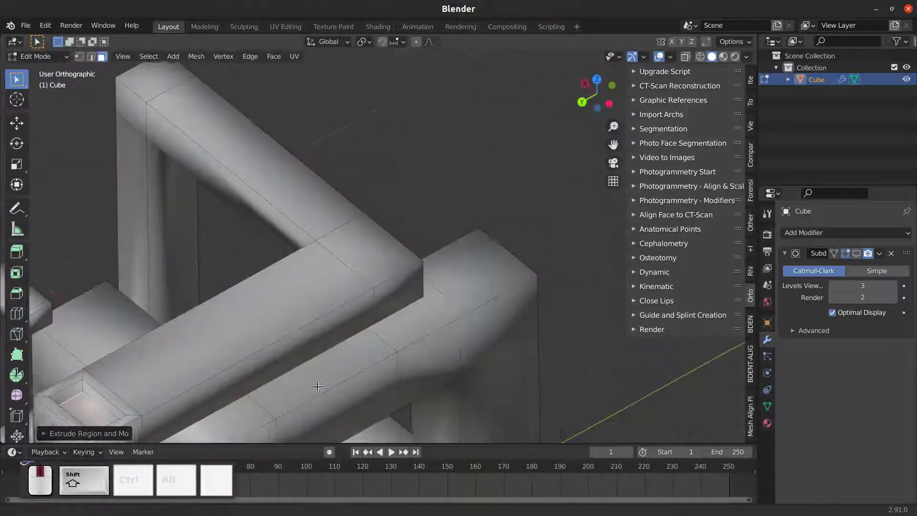
pyautogui.moveTo(422, 249); pyautogui.dragTo(391, 221, button='middle')
pyautogui.scroll(2, 391, 221)
pyautogui.scroll(4, 391, 222)
pyautogui.click(350, 247)
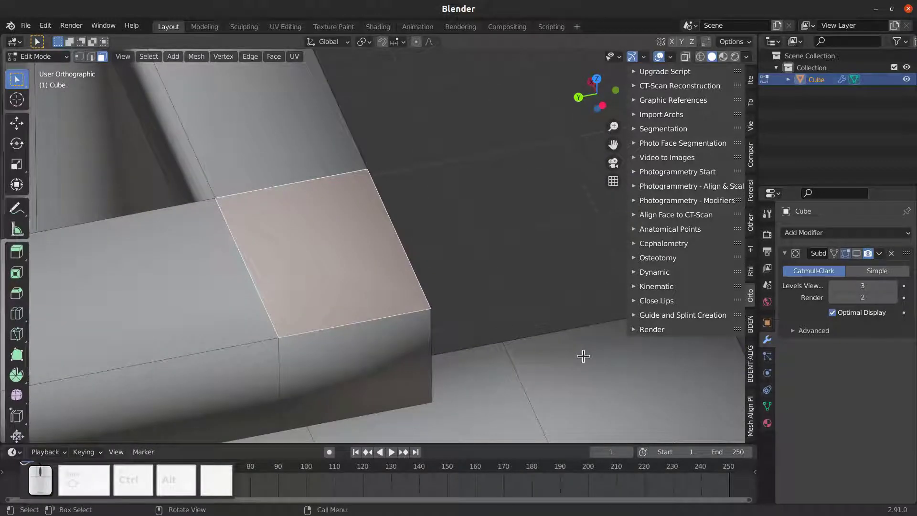
pyautogui.press('i')
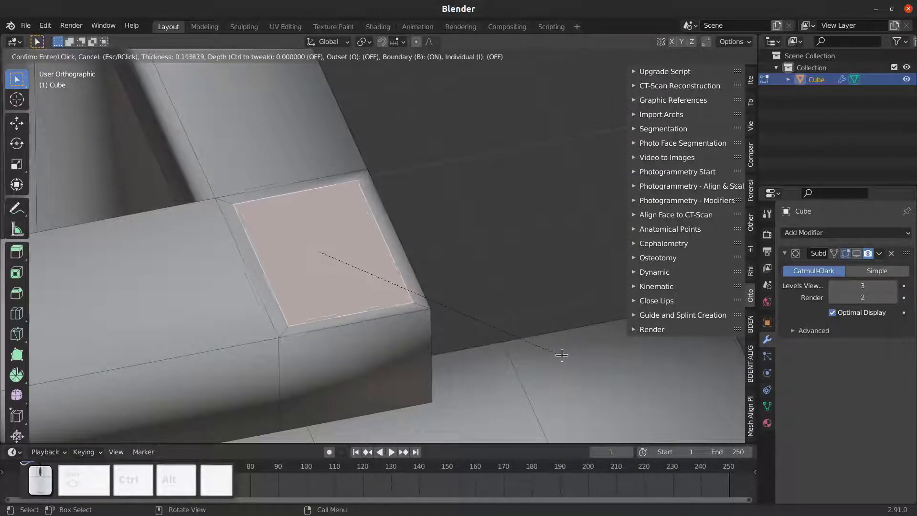
pyautogui.click(554, 351)
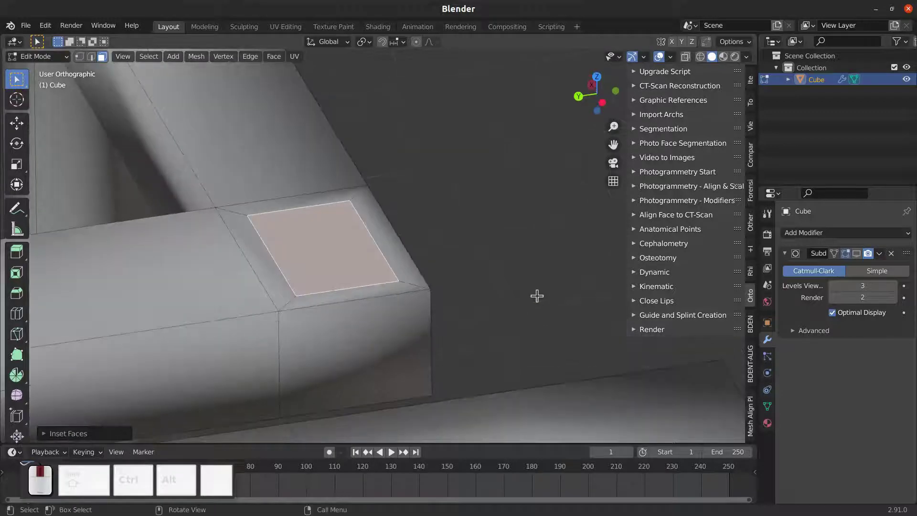
# Extrude the corner's inset face downward twice to deepen it into a hole.
pyautogui.press('e')
pyautogui.click(540, 350)
pyautogui.press('e')
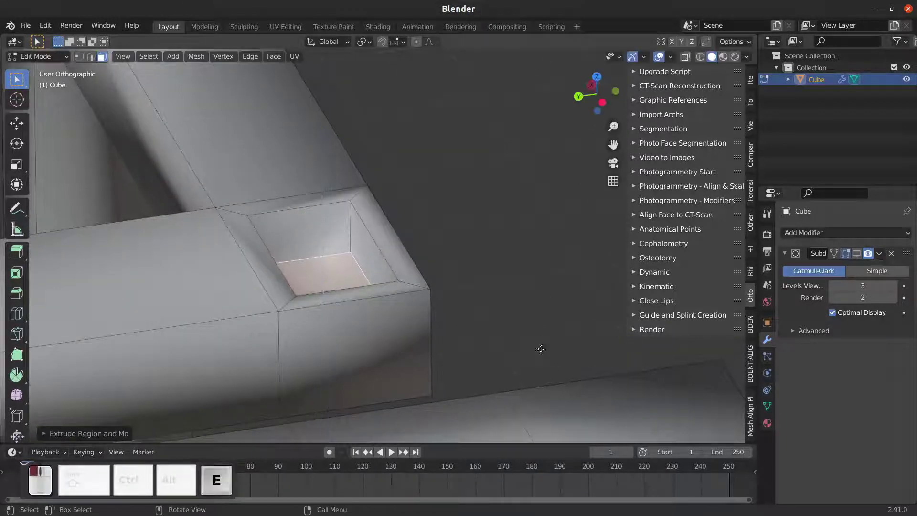
pyautogui.click(540, 355)
pyautogui.scroll(-3, 446, 305)
pyautogui.moveTo(393, 228); pyautogui.dragTo(391, 251, button='middle')
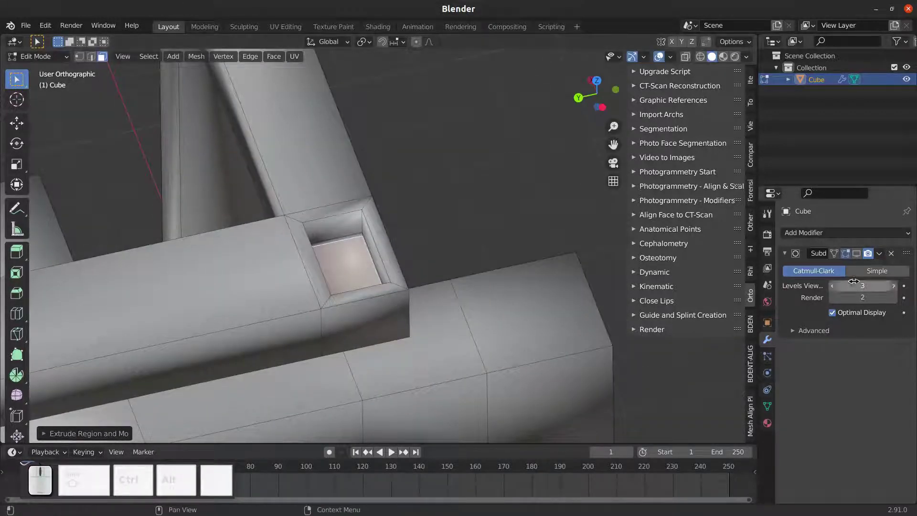
# Turn the Subdivision modifier's viewport display back on and return to Object Mode to inspect the rounded hole.
pyautogui.click(855, 251)
pyautogui.press('Tab')
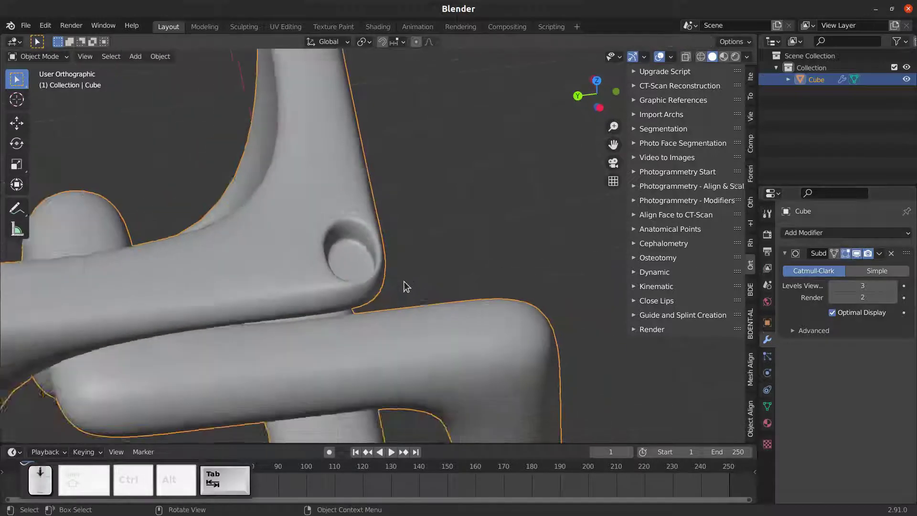
pyautogui.scroll(5, 337, 243)
pyautogui.scroll(2, 408, 285)
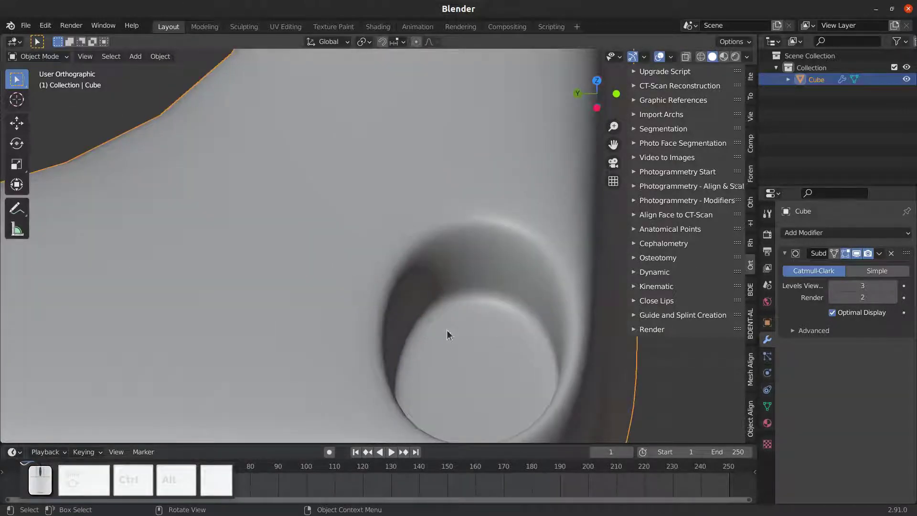
pyautogui.scroll(-8, 439, 296)
# In Edit Mode, select the top face at the far end of the upper beam beyond the recessed corner.
pyautogui.keyDown('shift'); pyautogui.moveTo(431, 250); pyautogui.dragTo(477, 308, button='middle'); pyautogui.keyUp('shift')
pyautogui.moveTo(477, 308); pyautogui.dragTo(432, 287, button='middle')
pyautogui.press('Tab')
pyautogui.scroll(3, 501, 277)
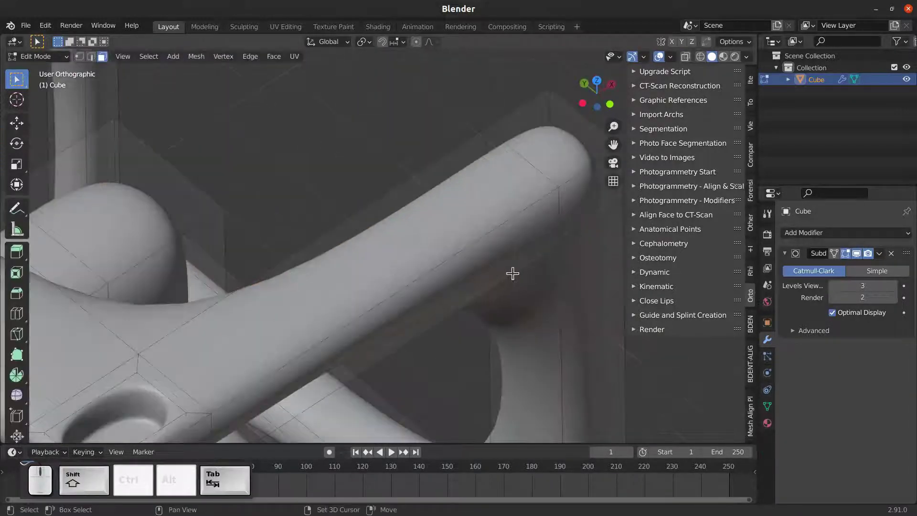
pyautogui.keyDown('shift'); pyautogui.moveTo(548, 94); pyautogui.dragTo(366, 178, button='middle'); pyautogui.keyUp('shift')
pyautogui.scroll(3, 366, 178)
pyautogui.click(371, 220)
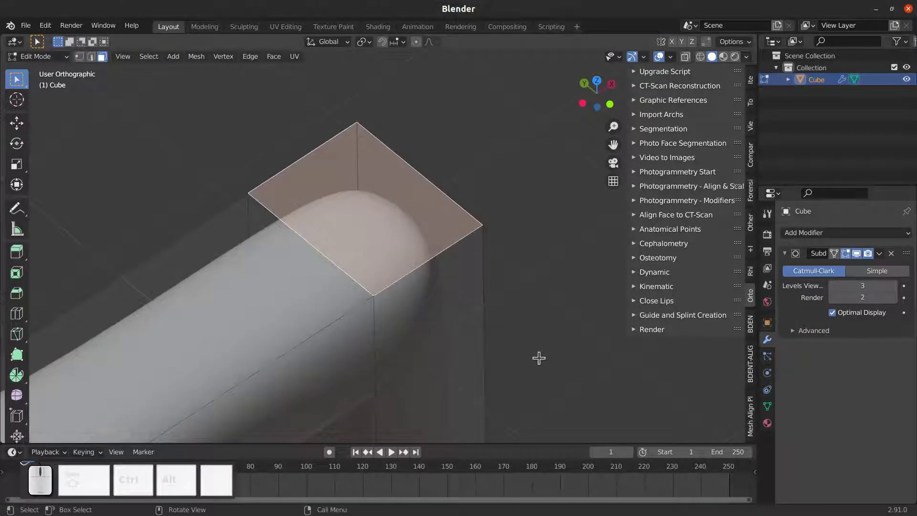
pyautogui.press('e')
pyautogui.rightClick(521, 344)
pyautogui.hotkey('ctrl', 'z')
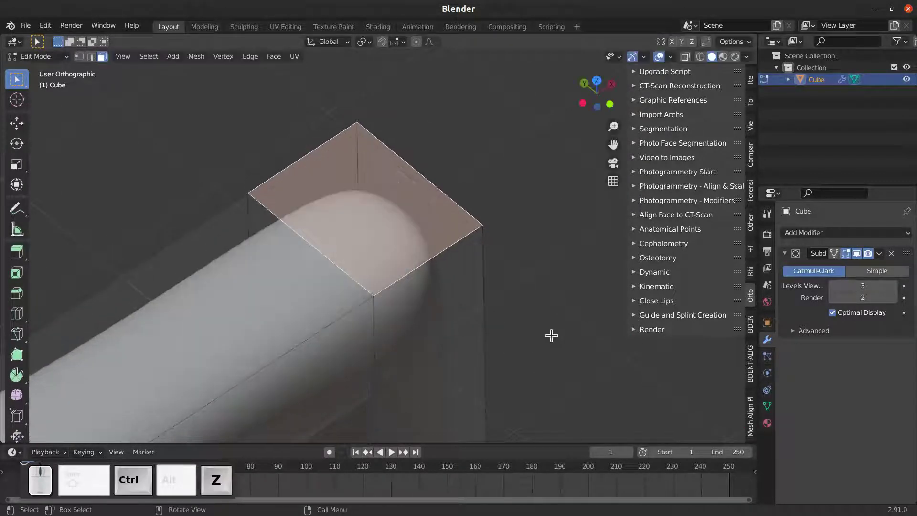
# Inset the top face at the upper beam's far end and extrude it downward in two stages to form a recess.
pyautogui.press('i')
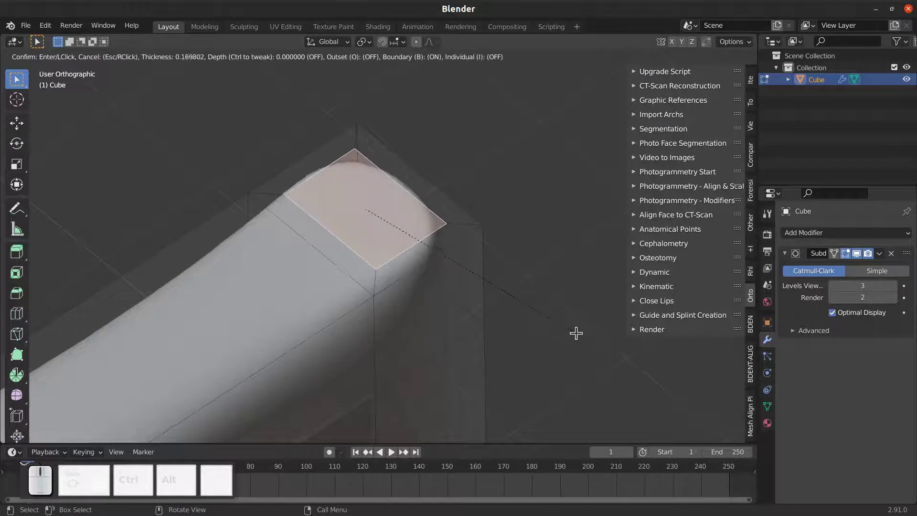
pyautogui.click(577, 333)
pyautogui.press('e')
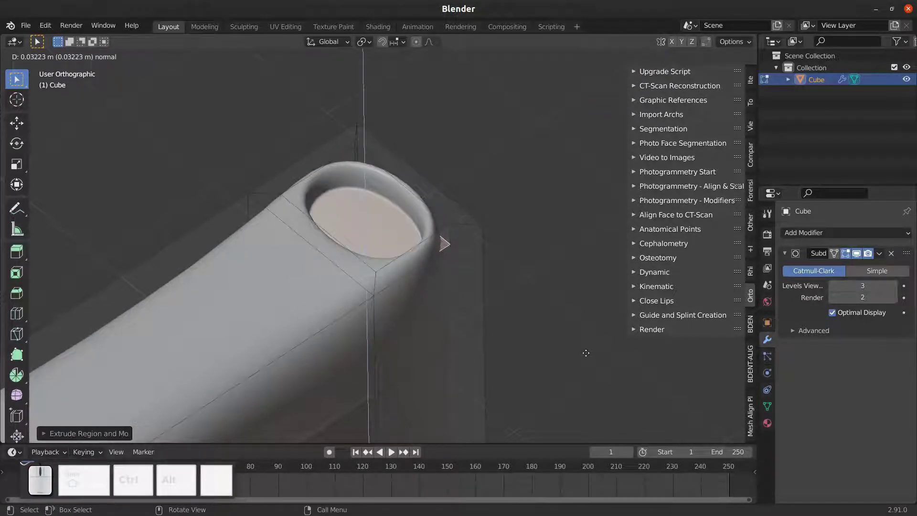
pyautogui.click(586, 353)
# Switch to Object Mode and examine the smoothed recess at the upper beam's far end up close.
pyautogui.press('Tab')
pyautogui.scroll(4, 442, 218)
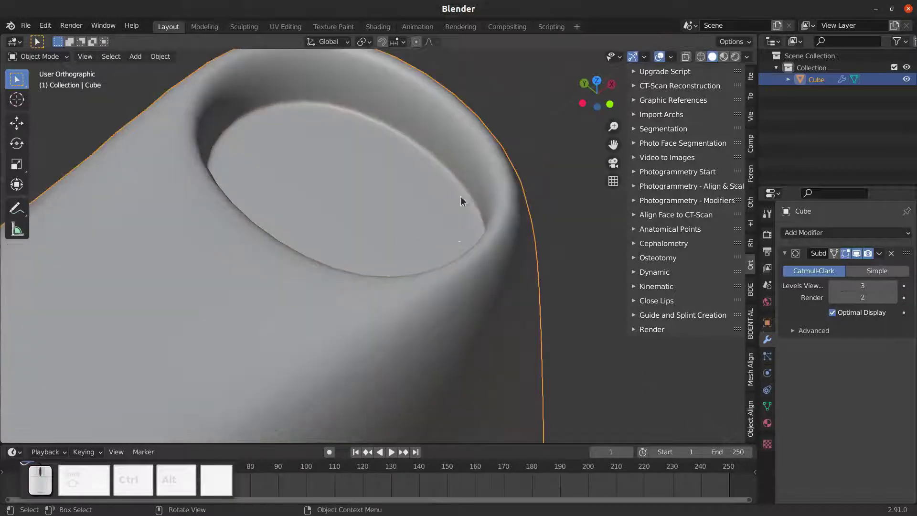
pyautogui.scroll(-5, 461, 201)
# In Edit Mode, select the side face of the middle segment on the beam below the upper one.
pyautogui.moveTo(461, 272); pyautogui.dragTo(415, 285, button='middle')
pyautogui.scroll(5, 409, 274)
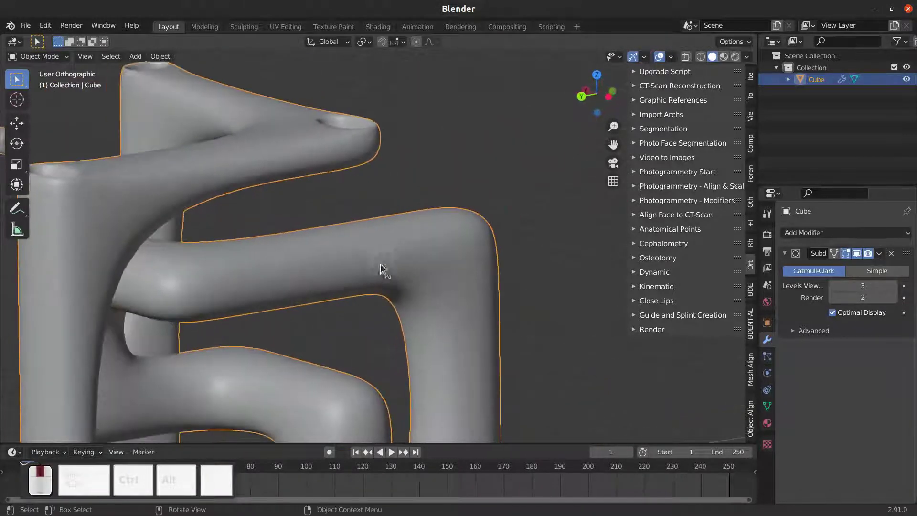
pyautogui.scroll(4, 381, 269)
pyautogui.press('Tab')
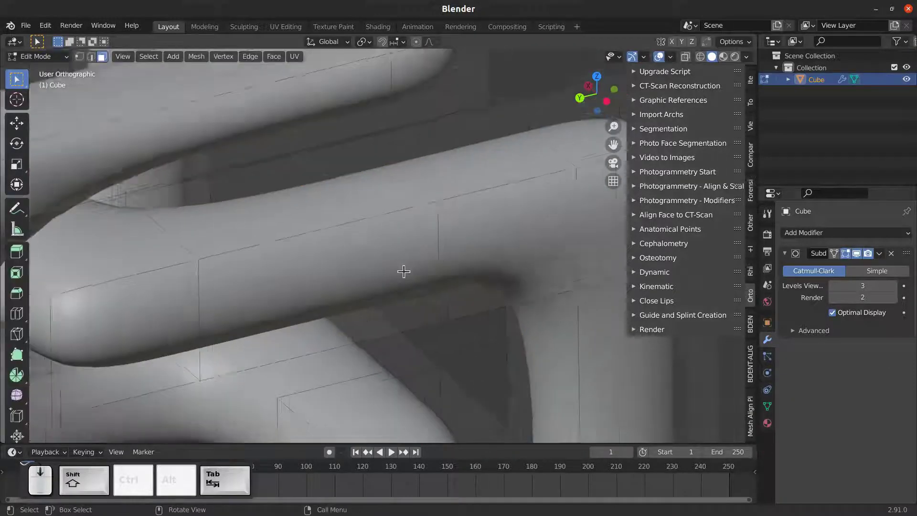
pyautogui.scroll(3, 403, 270)
pyautogui.click(374, 315)
pyautogui.press('e')
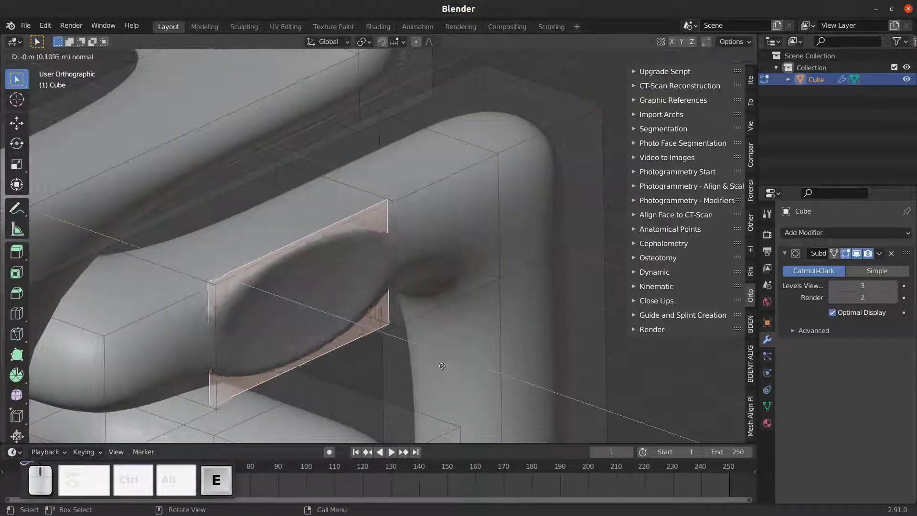
pyautogui.click(457, 371)
pyautogui.hotkey('ctrl', 'z')
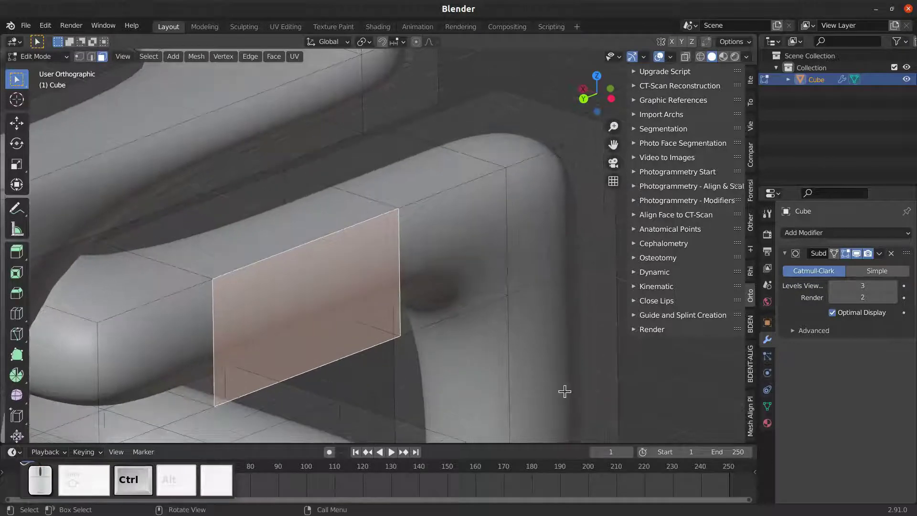
# Inset the selected side face of the beam's middle segment, and inset the matching face on the opposite side.
pyautogui.press('i')
pyautogui.click(526, 385)
pyautogui.moveTo(527, 385); pyautogui.dragTo(457, 319, button='middle')
pyautogui.click(459, 326)
pyautogui.press('i')
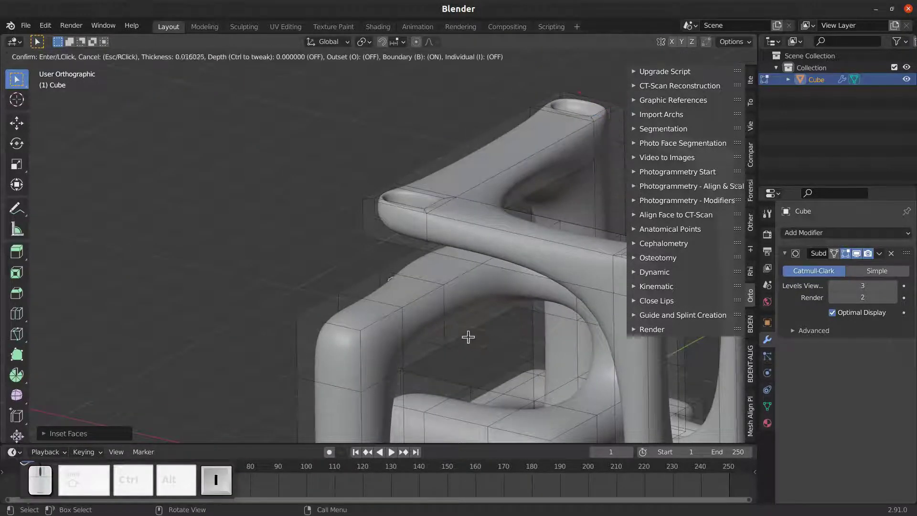
pyautogui.rightClick(484, 324)
pyautogui.click(468, 320)
pyautogui.press('i')
pyautogui.click(468, 333)
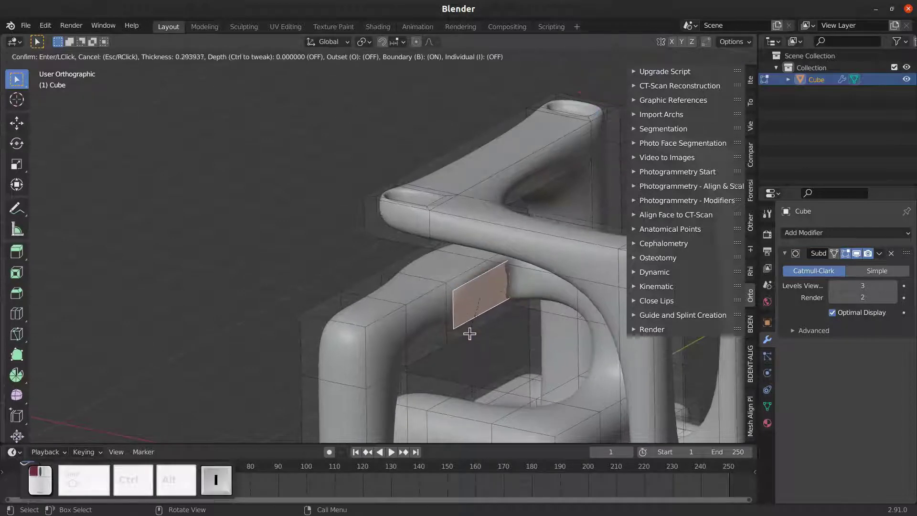
# Select both inset faces of the beam's middle segment and connect them with Bridge Edge Loops to form a through hole.
pyautogui.moveTo(415, 334); pyautogui.dragTo(481, 336, button='middle')
pyautogui.press('g')
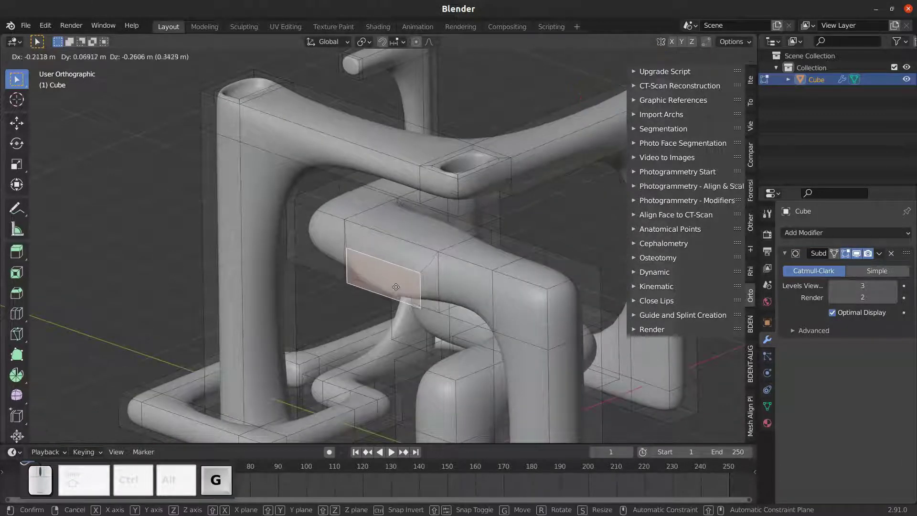
pyautogui.click(406, 281)
pyautogui.moveTo(509, 276); pyautogui.dragTo(452, 274, button='middle')
pyautogui.scroll(3, 506, 349)
pyautogui.click(497, 335)
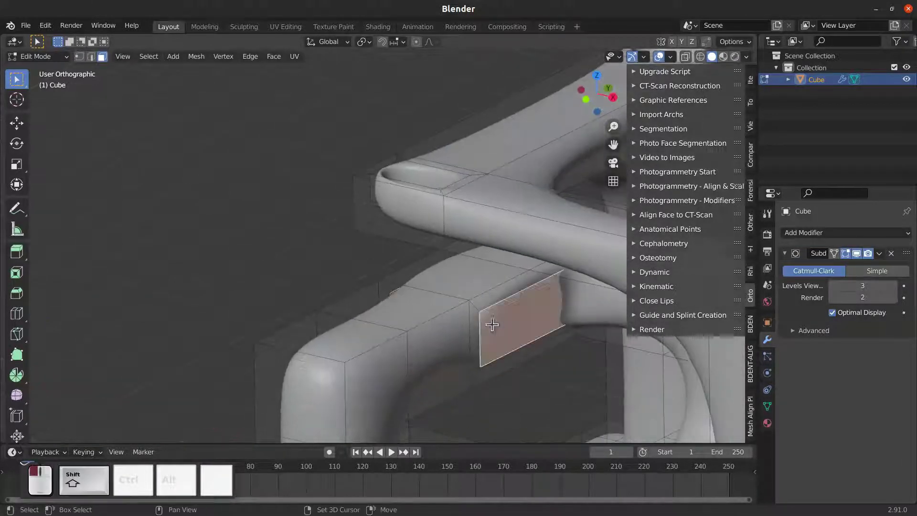
pyautogui.moveTo(493, 325); pyautogui.dragTo(427, 313, button='middle')
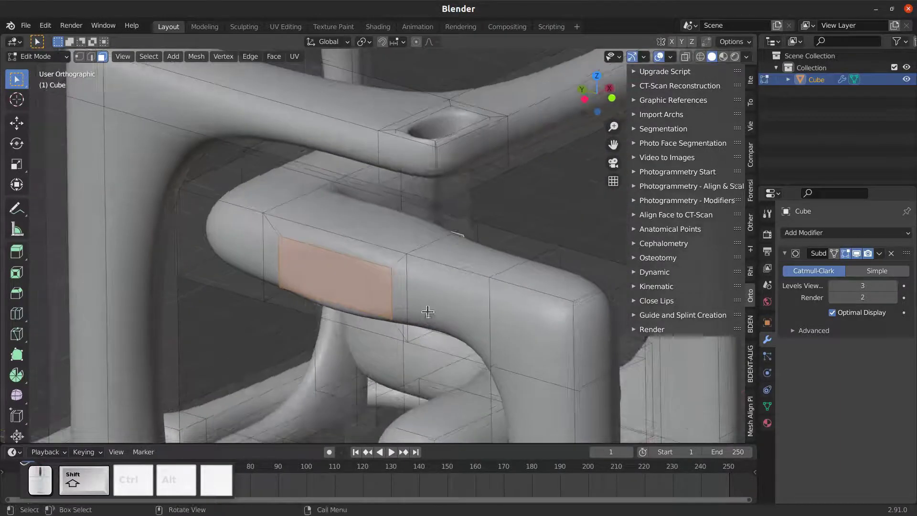
pyautogui.press('F3')
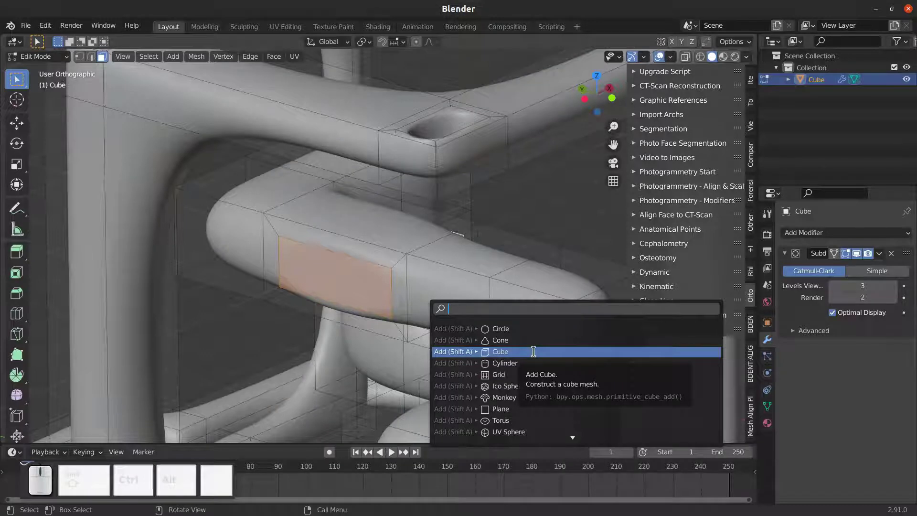
pyautogui.write('bri')
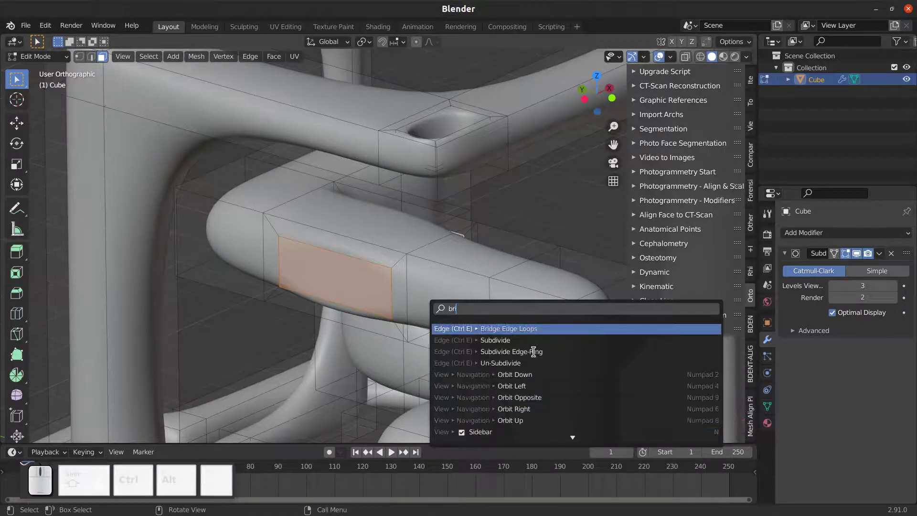
pyautogui.click(522, 329)
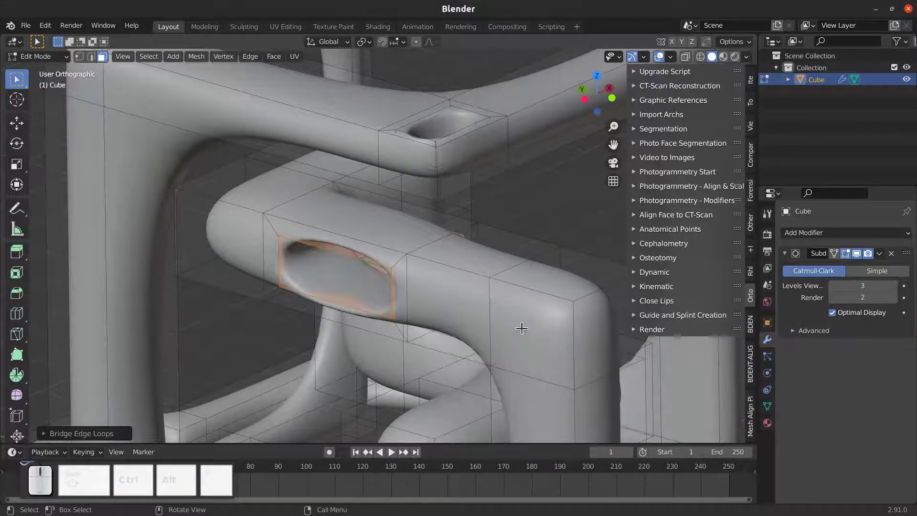
# Switch to Object Mode and examine the bridged hole through the beam up close.
pyautogui.moveTo(387, 268); pyautogui.dragTo(425, 313, button='middle')
pyautogui.press('Tab')
pyautogui.press('Tab')
pyautogui.scroll(-4, 361, 294)
pyautogui.press('Tab')
pyautogui.scroll(3, 459, 312)
pyautogui.keyDown('shift'); pyautogui.moveTo(425, 313); pyautogui.dragTo(327, 307, button='middle'); pyautogui.keyUp('shift')
# In Edit Mode, inset the side face of the lower beam's segment just before its downward bend.
pyautogui.press('Tab')
pyautogui.keyDown('shift'); pyautogui.moveTo(243, 296); pyautogui.dragTo(396, 314, button='middle'); pyautogui.keyUp('shift')
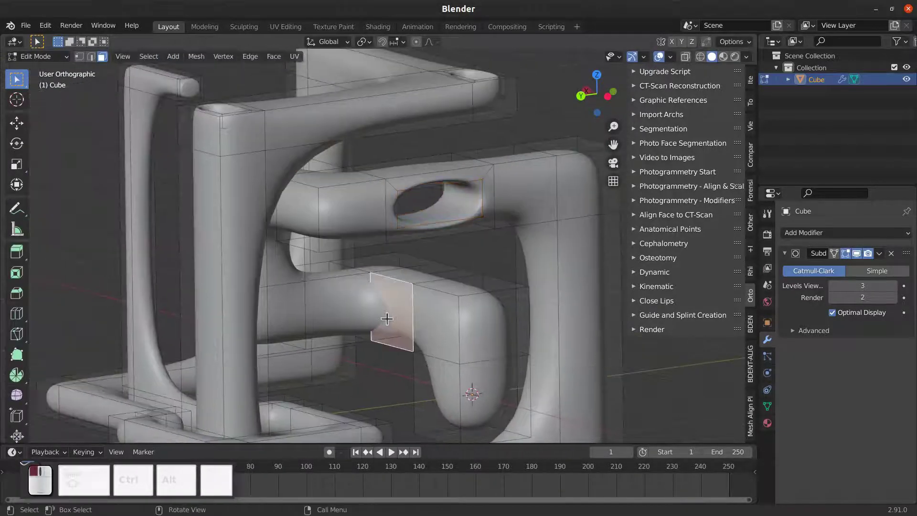
pyautogui.scroll(2, 387, 318)
pyautogui.press('i')
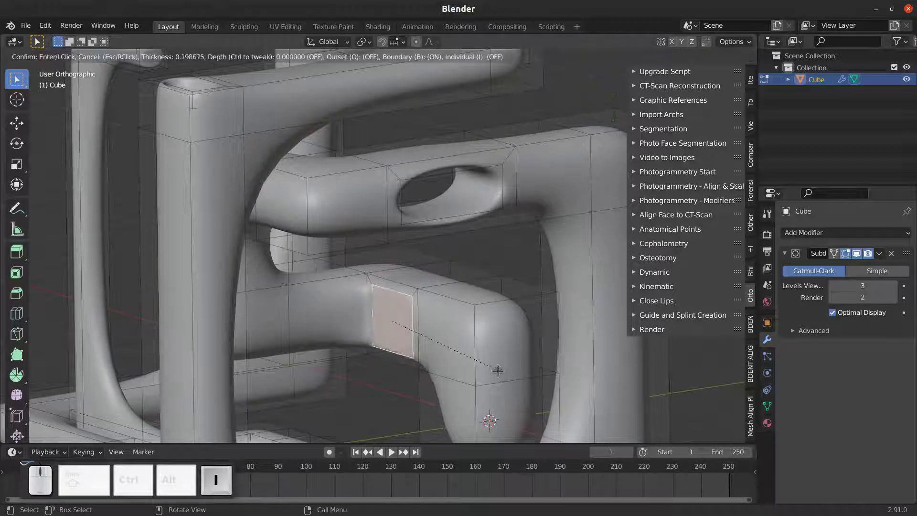
pyautogui.click(499, 370)
# Inset the opposite side face of the lower beam's segment and join both inset faces with Bridge Edge Loops.
pyautogui.moveTo(499, 370); pyautogui.dragTo(473, 388, button='middle')
pyautogui.click(398, 342)
pyautogui.scroll(1, 406, 359)
pyautogui.press('i')
pyautogui.click(395, 357)
pyautogui.press('F3')
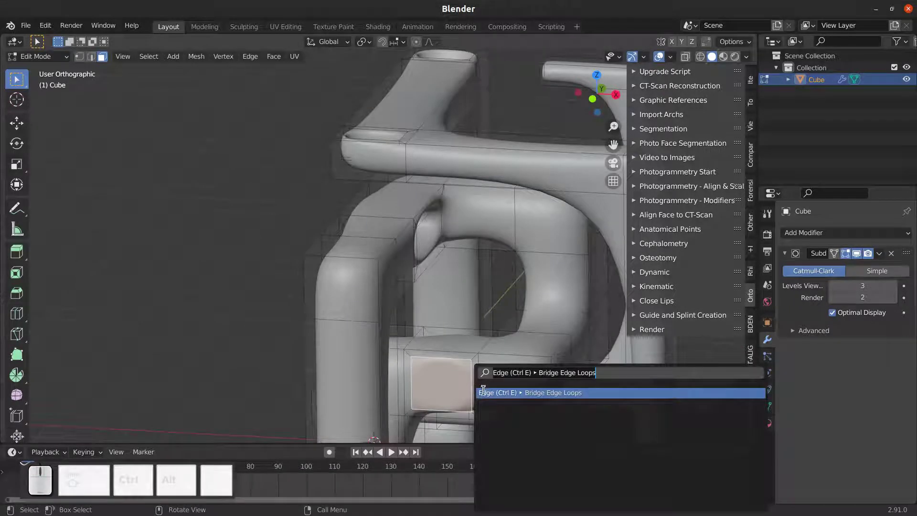
pyautogui.click(535, 392)
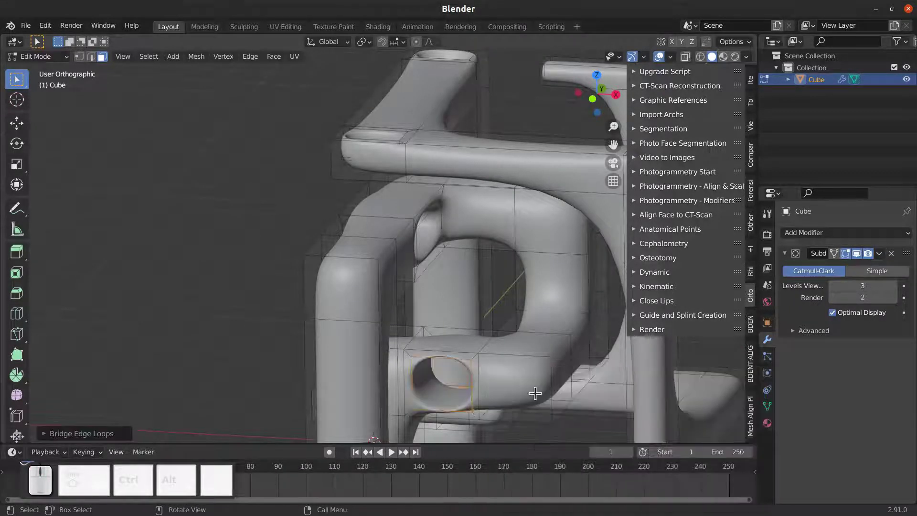
# Switch to Object Mode, deselect the object and examine the smoothed structure and its holes from several angles.
pyautogui.scroll(-5, 419, 368)
pyautogui.press('Tab')
pyautogui.moveTo(380, 331); pyautogui.dragTo(422, 331, button='middle')
pyautogui.press('a')
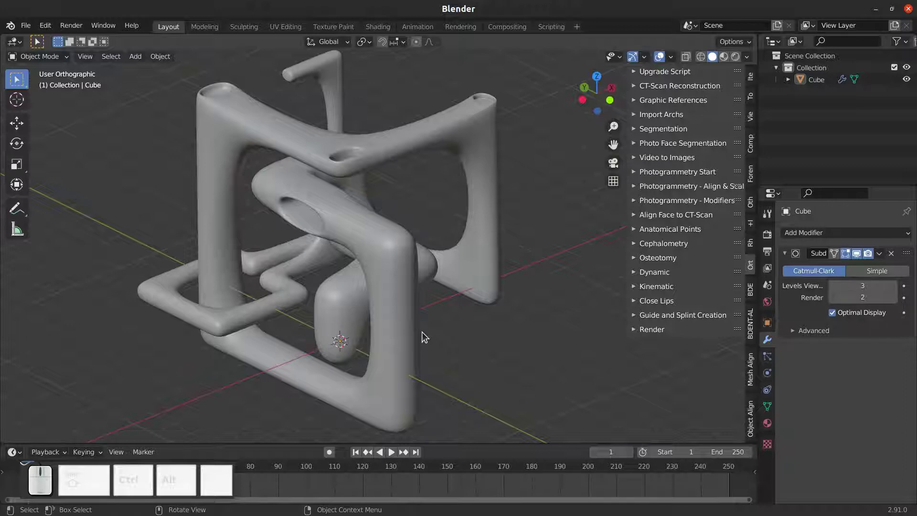
pyautogui.moveTo(422, 332); pyautogui.dragTo(343, 243, button='middle')
pyautogui.moveTo(254, 256); pyautogui.dragTo(314, 287, button='middle')
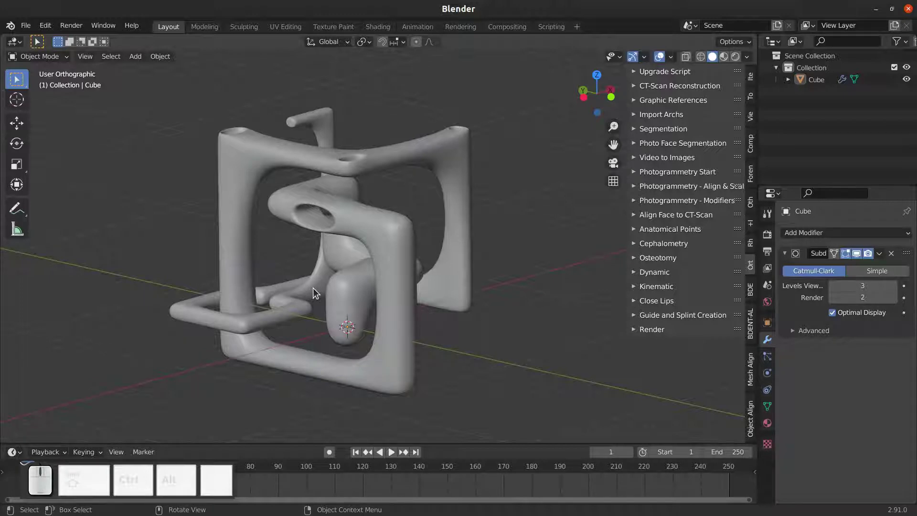
pyautogui.scroll(3, 299, 270)
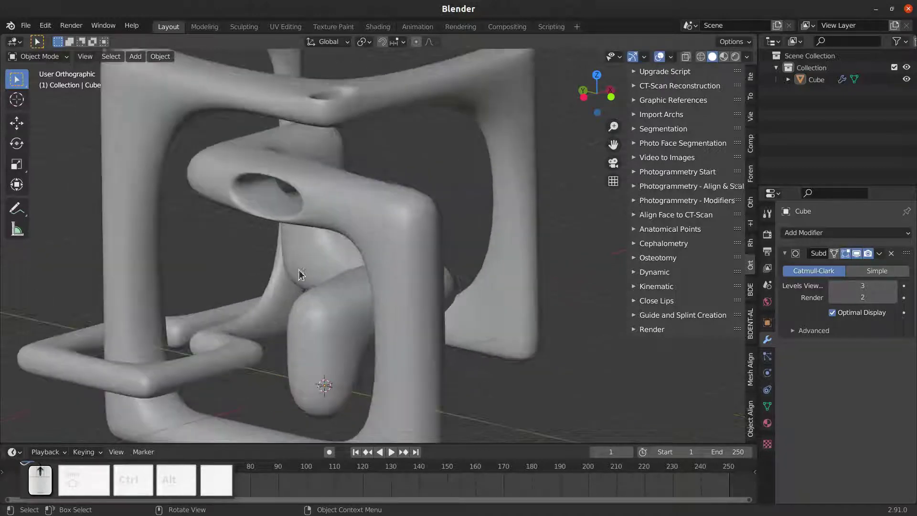
pyautogui.moveTo(299, 269); pyautogui.dragTo(333, 287, button='middle')
pyautogui.scroll(-2, 435, 283)
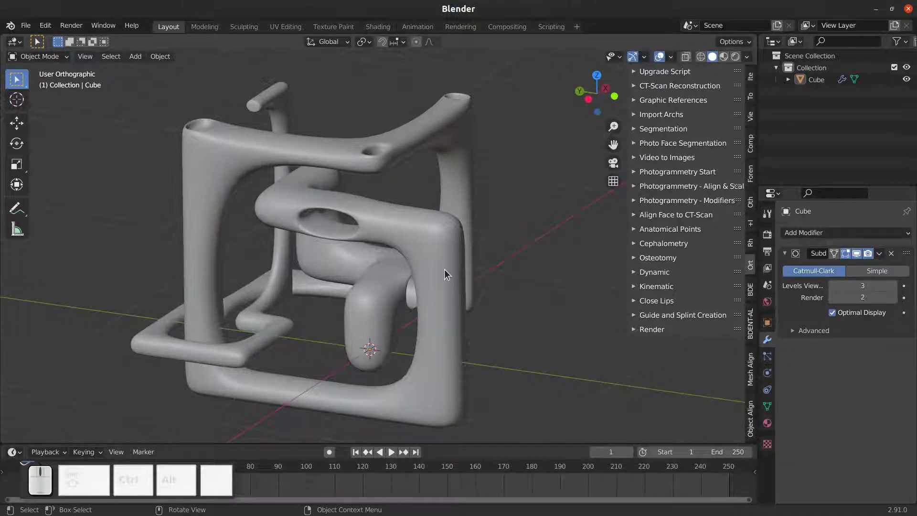
pyautogui.moveTo(467, 282); pyautogui.dragTo(440, 279, button='middle')
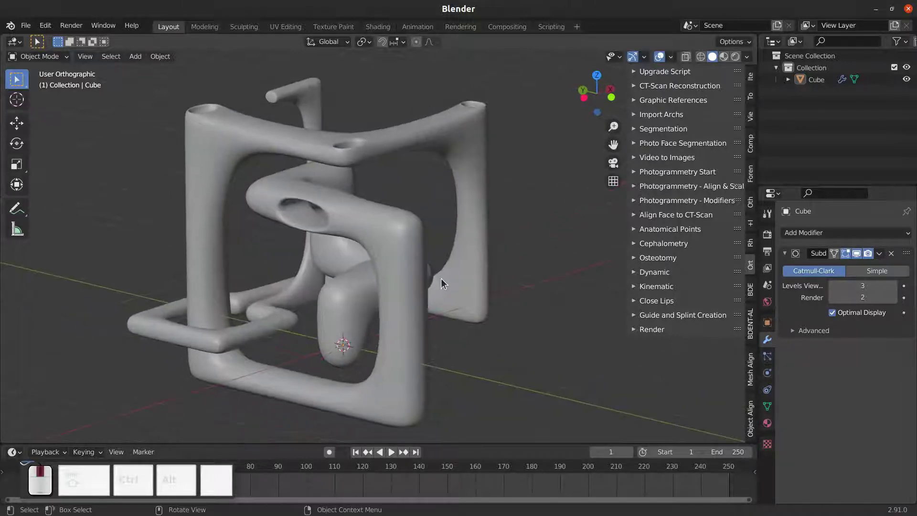
# Start a new file without saving the changes to the current one.
pyautogui.hotkey('ctrl', 'n')
pyautogui.press('Return')
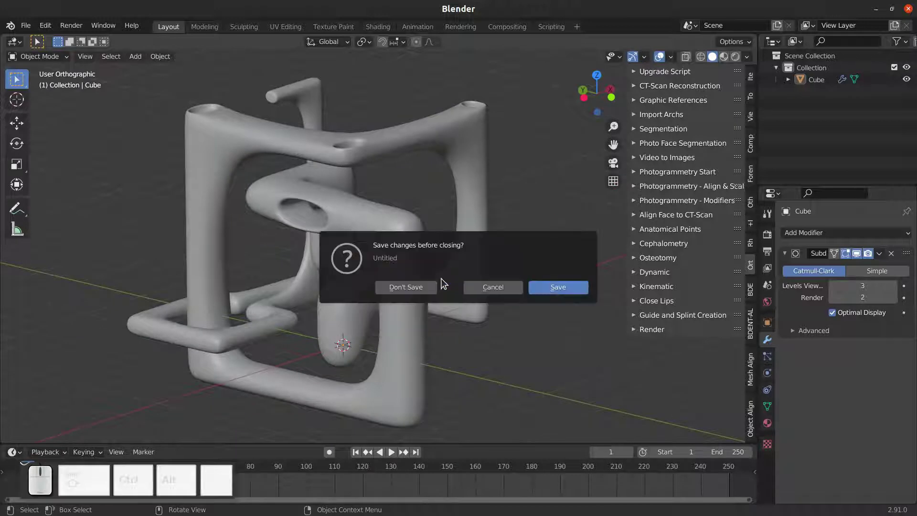
pyautogui.click(410, 287)
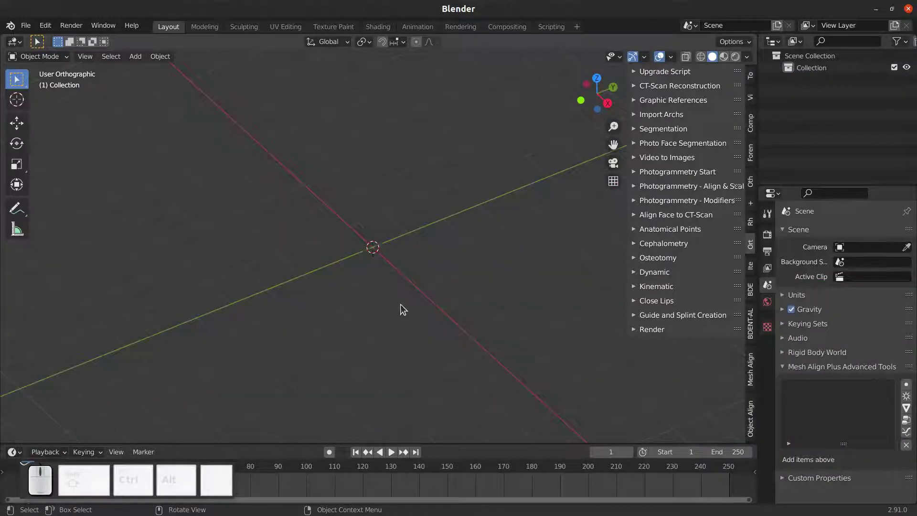
pyautogui.moveTo(402, 308); pyautogui.dragTo(347, 353, button='middle')
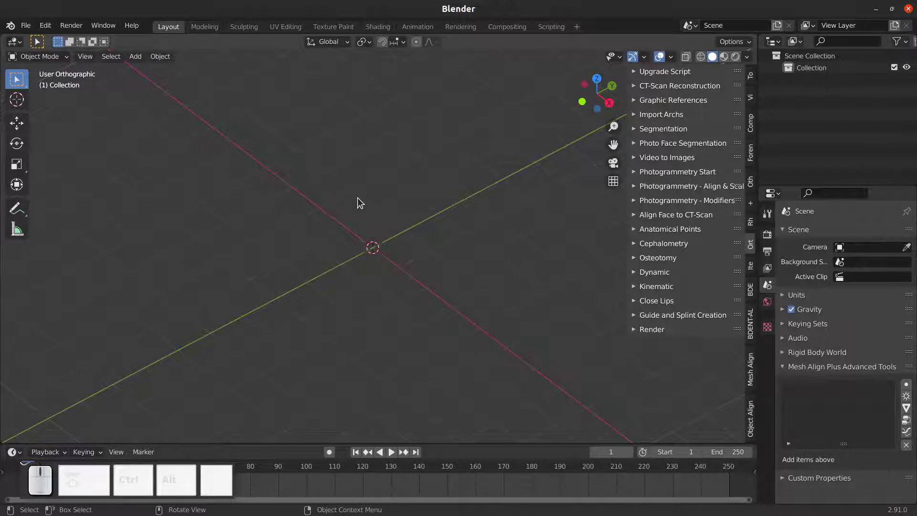
pyautogui.moveTo(316, 281); pyautogui.dragTo(317, 373, button='middle')
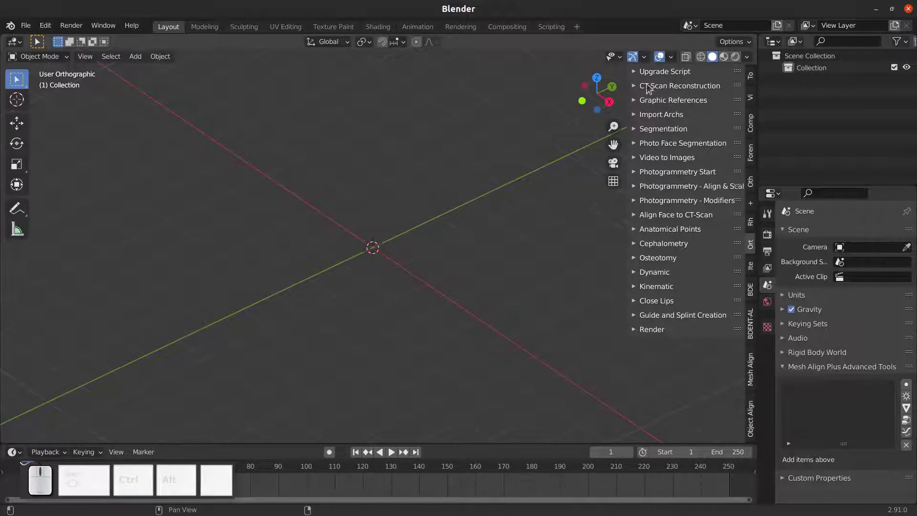
pyautogui.moveTo(437, 262); pyautogui.dragTo(516, 199, button='middle')
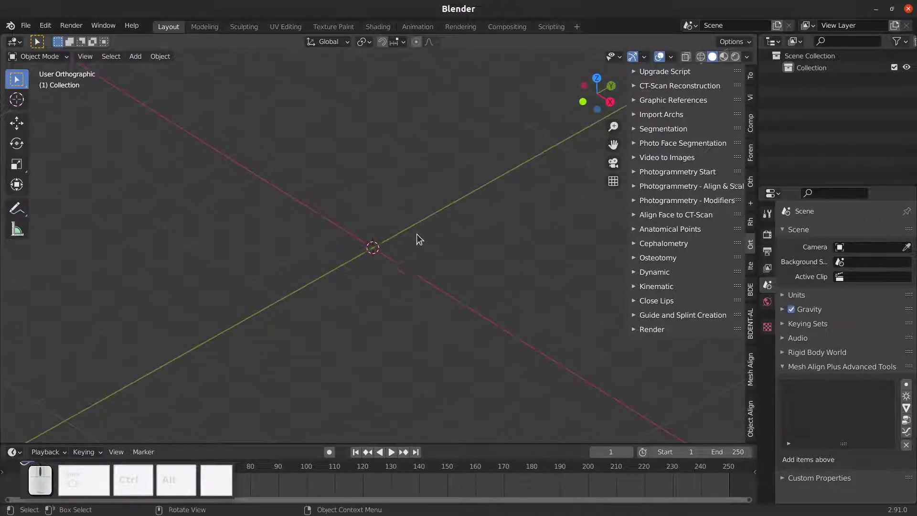
pyautogui.moveTo(420, 252); pyautogui.dragTo(406, 173, button='middle')
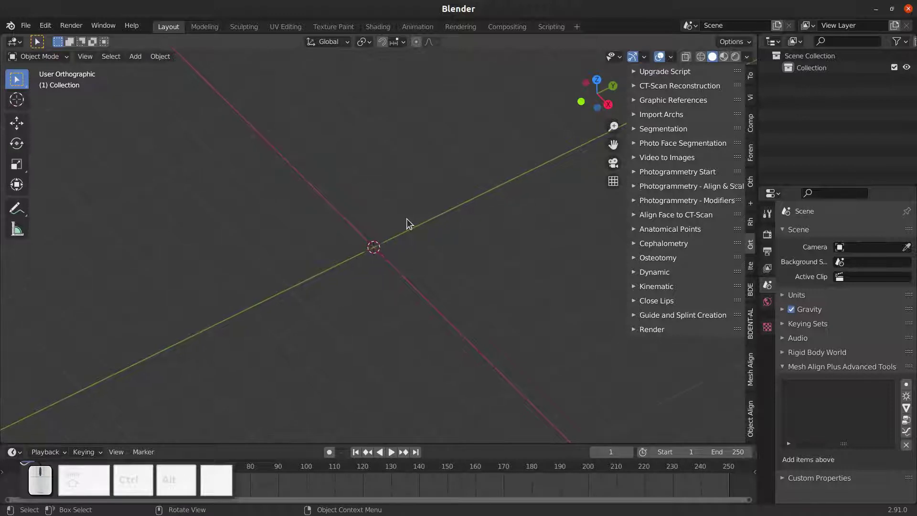
# Switch to the front view and add a mesh cube at the scene's origin.
pyautogui.press('KP_1')
pyautogui.hotkey('shift', 'a')
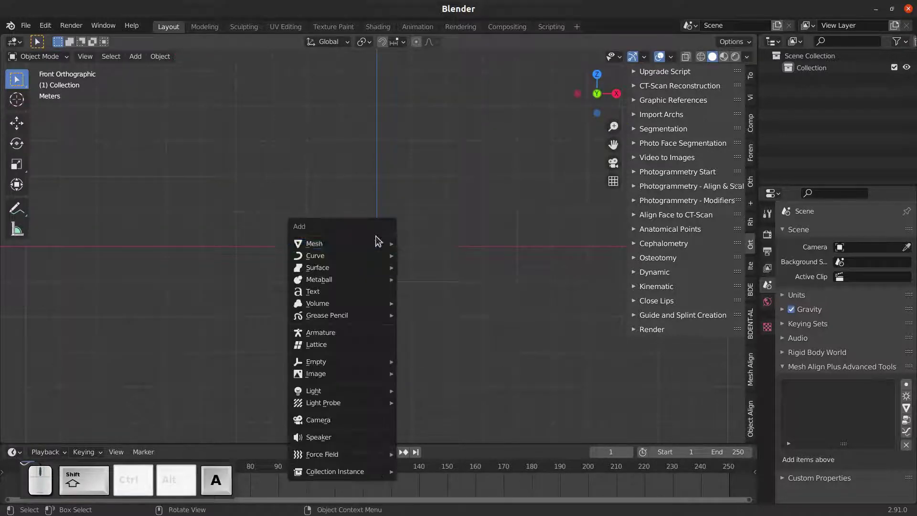
pyautogui.moveTo(391, 250)
pyautogui.click(420, 255)
pyautogui.scroll(3, 377, 269)
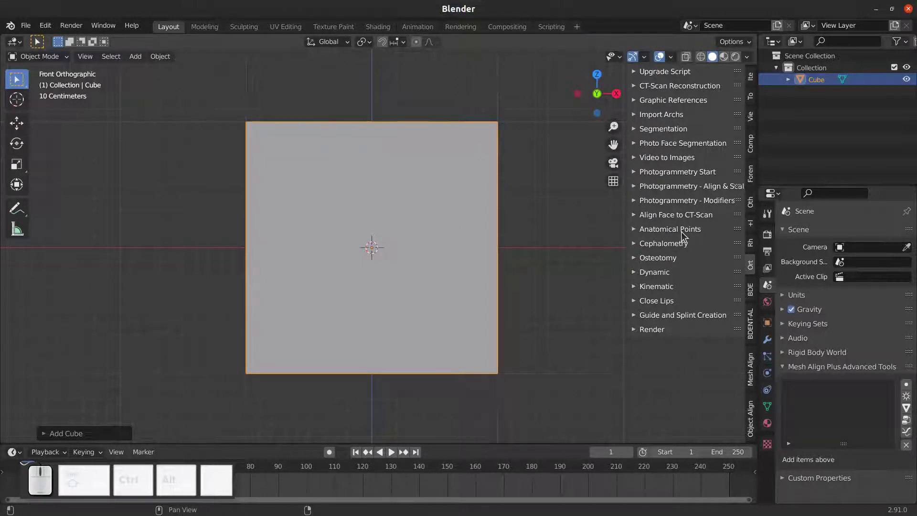
# Show the Segmentation tools and set the view of the cube to right orthographic.
pyautogui.click(635, 128)
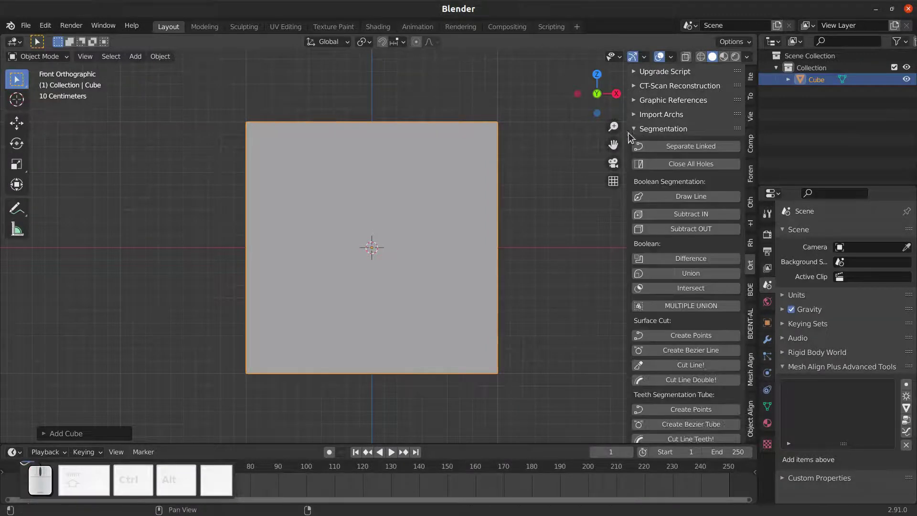
pyautogui.scroll(-3, 369, 280)
pyautogui.press('KP_3')
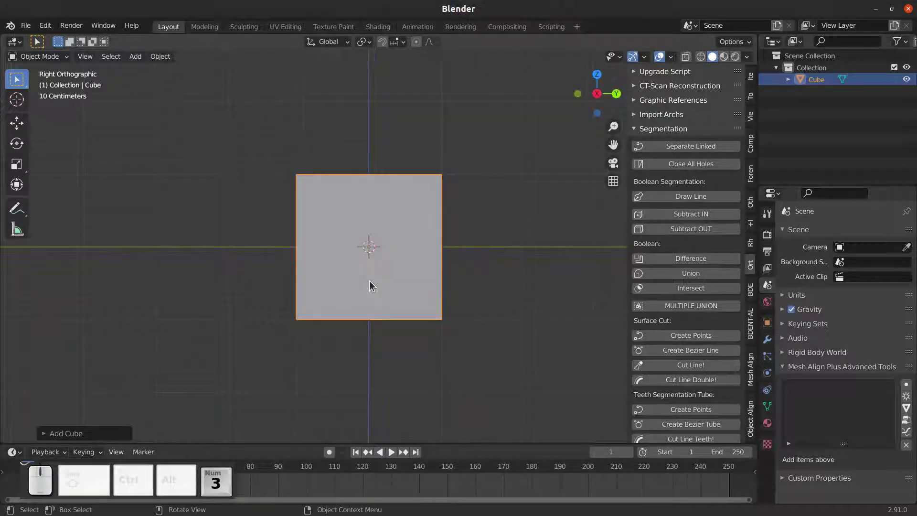
pyautogui.scroll(2, 369, 280)
pyautogui.moveTo(352, 271); pyautogui.dragTo(405, 197, button='middle')
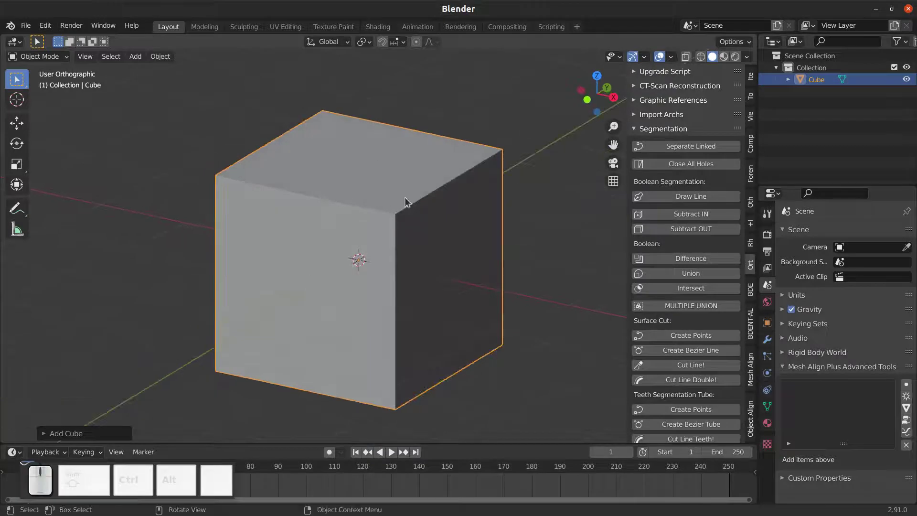
pyautogui.press('KP_3')
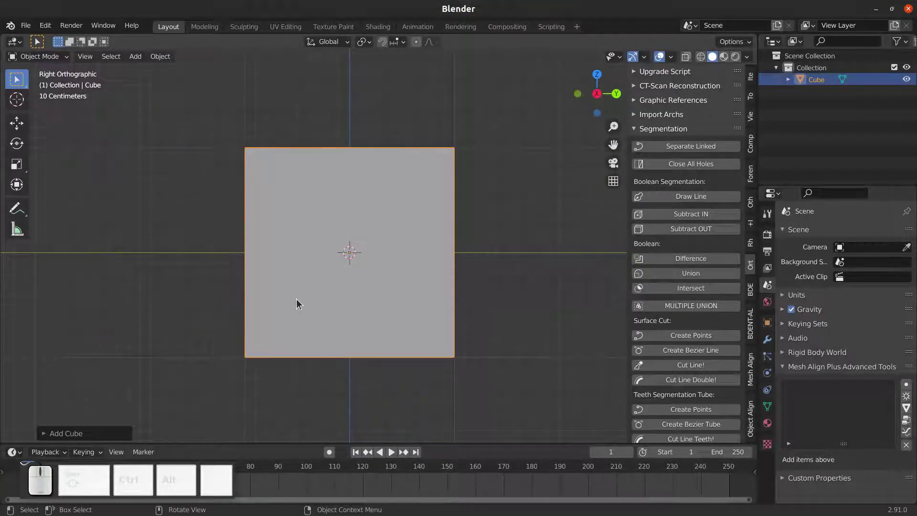
# With Draw Line, outline a trapezoid over the lower part of the cube, its base running just below the cube's bottom edge.
pyautogui.click(683, 197)
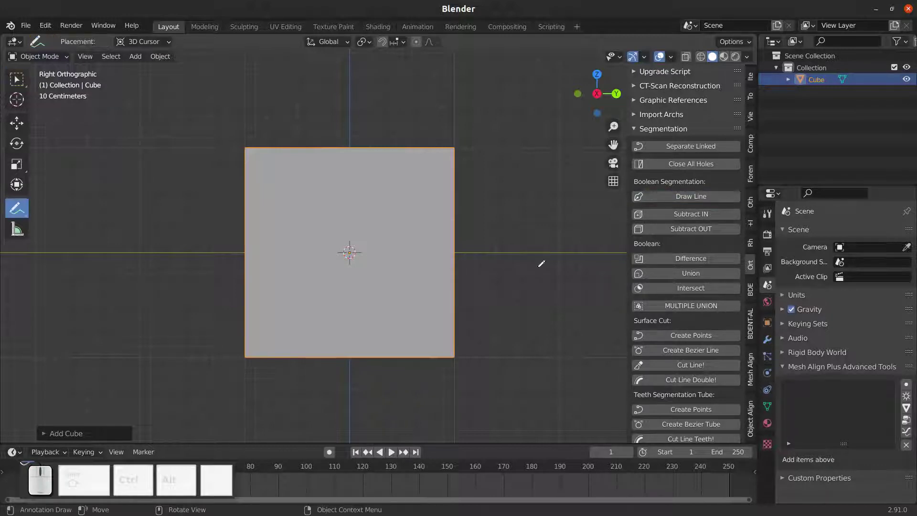
pyautogui.click(258, 363)
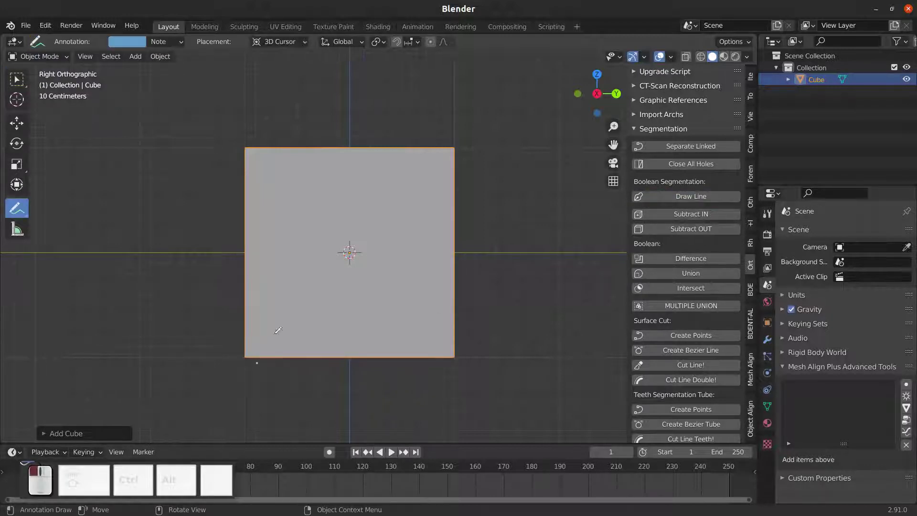
pyautogui.click(286, 277)
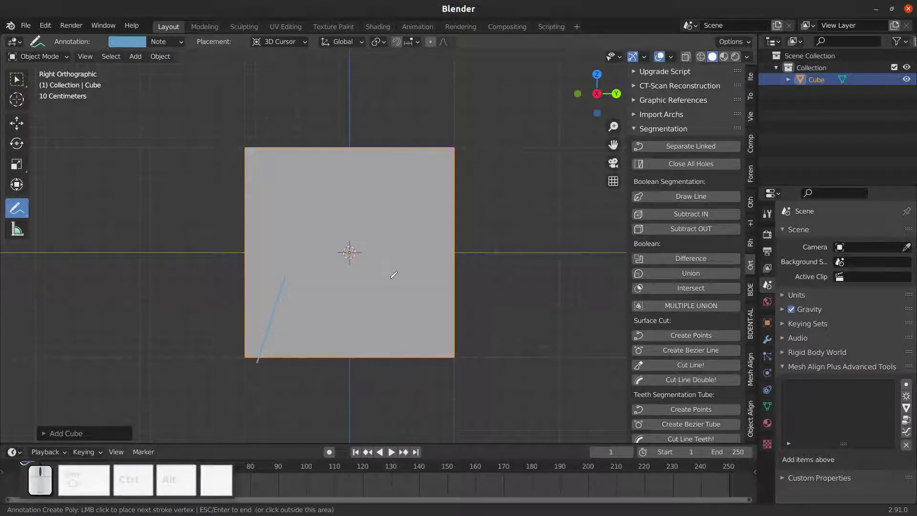
pyautogui.click(389, 278)
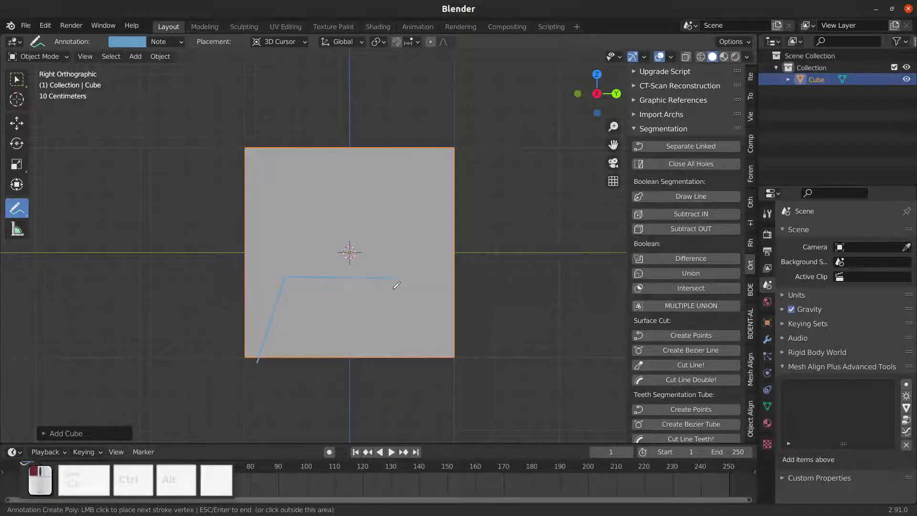
pyautogui.click(416, 359)
pyautogui.click(263, 365)
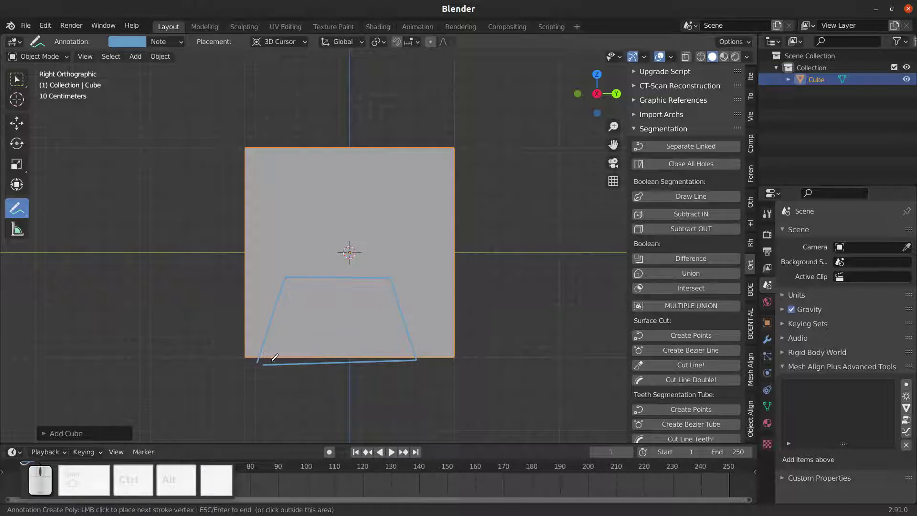
pyautogui.press('Return')
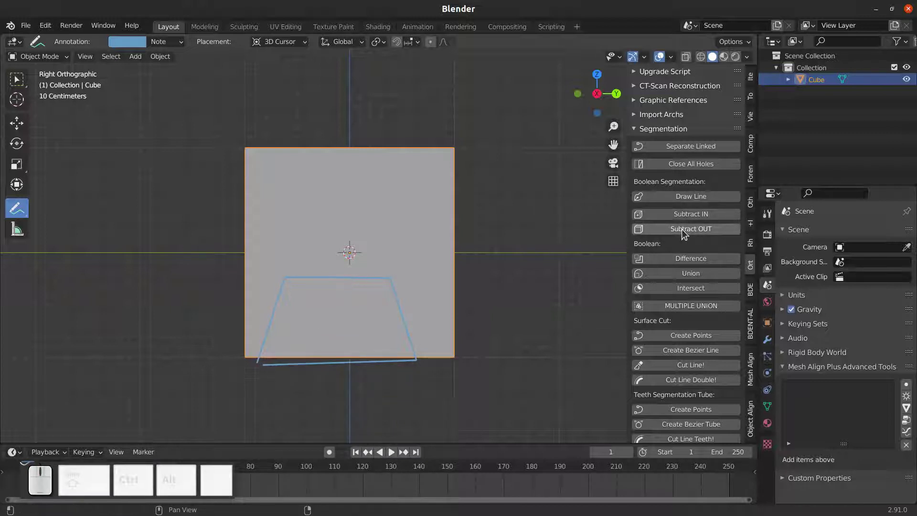
# Cut the outlined trapezoid out of the cube with Subtract IN and delete the leftover drawn line.
pyautogui.click(693, 214)
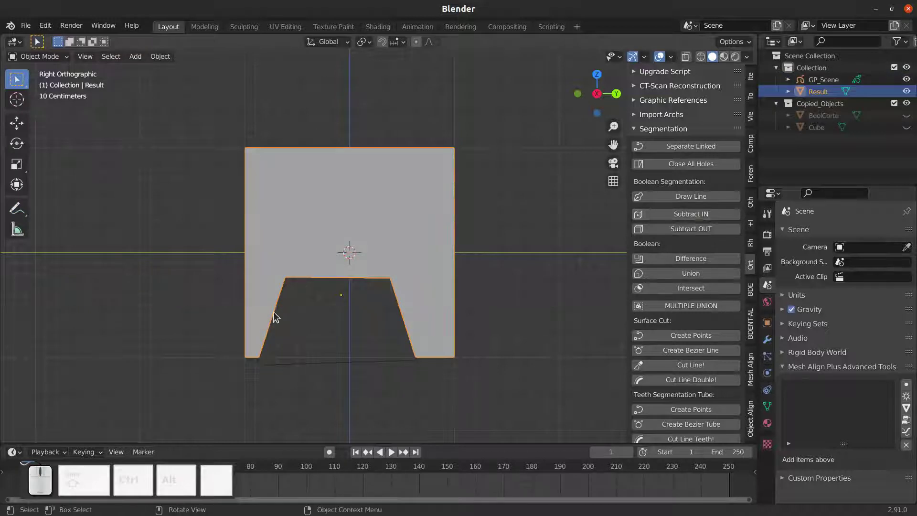
pyautogui.moveTo(317, 376)
pyautogui.mouseDown(button='middle')
pyautogui.moveTo(389, 321)
pyautogui.moveTo(536, 352)
pyautogui.moveTo(458, 379)
pyautogui.moveTo(500, 379)
pyautogui.moveTo(453, 368)
pyautogui.moveTo(266, 404)
pyautogui.moveTo(296, 280)
pyautogui.moveTo(398, 330)
pyautogui.mouseUp(button='middle')
pyautogui.click(436, 361)
pyautogui.press('x')
pyautogui.click(456, 365)
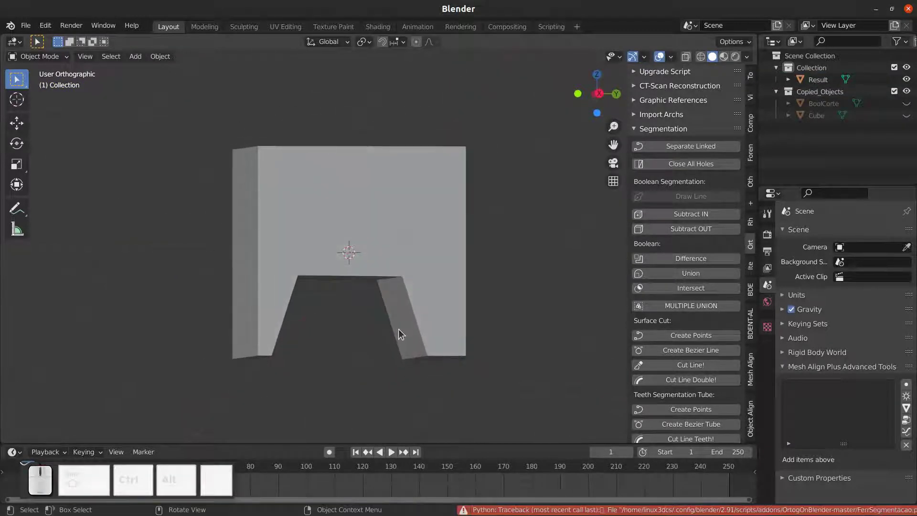
# In the right view, use Draw Line to outline a chair's side profile over the notched cube, closing it just below the bottom edge.
pyautogui.press('KP_1')
pyautogui.press('KP_3')
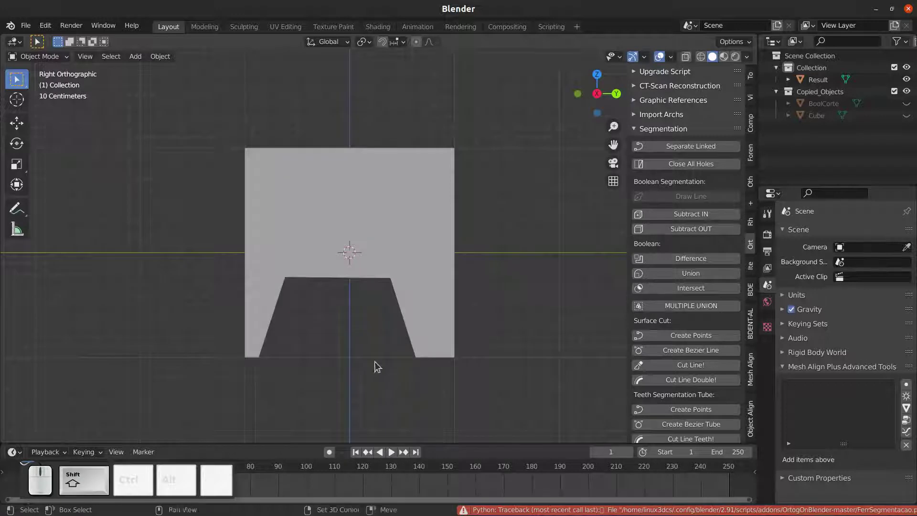
pyautogui.keyDown('shift'); pyautogui.click(283, 268); pyautogui.keyUp('shift')
pyautogui.keyDown('shift'); pyautogui.moveTo(283, 268); pyautogui.dragTo(281, 271, button='middle'); pyautogui.keyUp('shift')
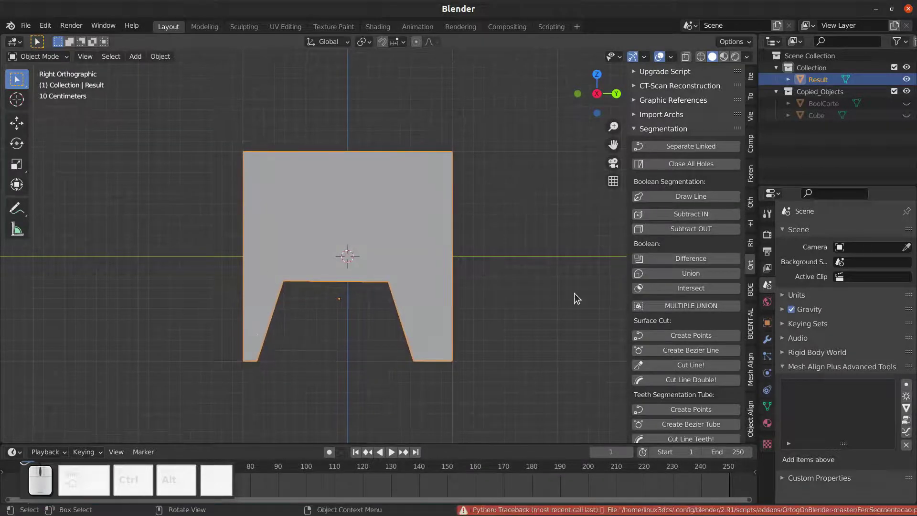
pyautogui.click(691, 196)
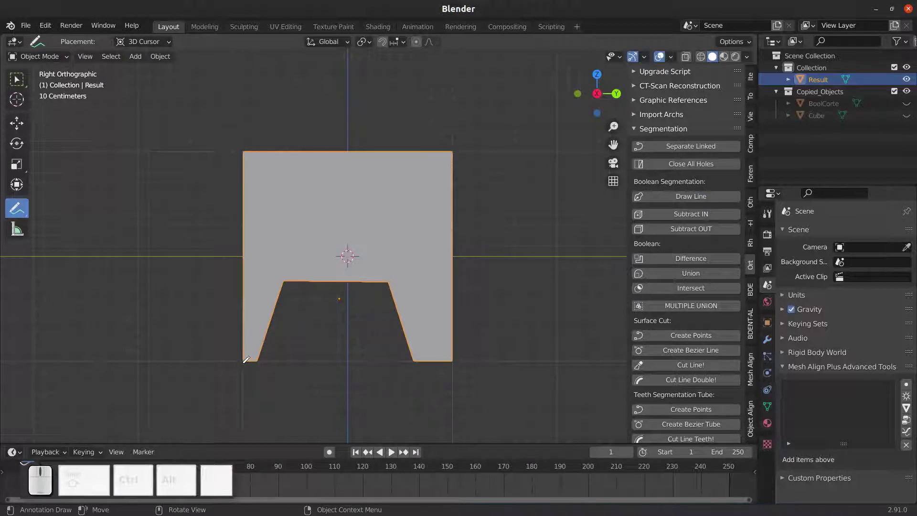
pyautogui.click(242, 365)
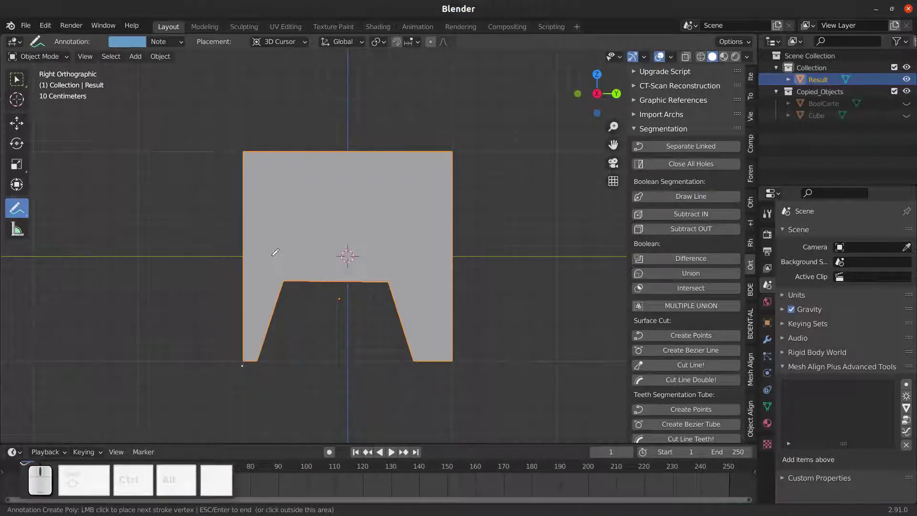
pyautogui.click(272, 256)
pyautogui.click(389, 249)
pyautogui.click(423, 142)
pyautogui.click(439, 142)
pyautogui.click(423, 266)
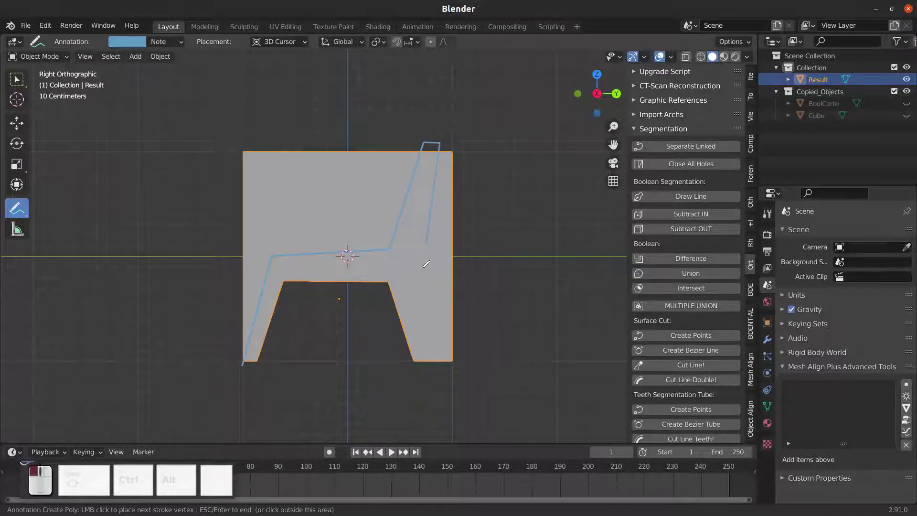
pyautogui.click(435, 366)
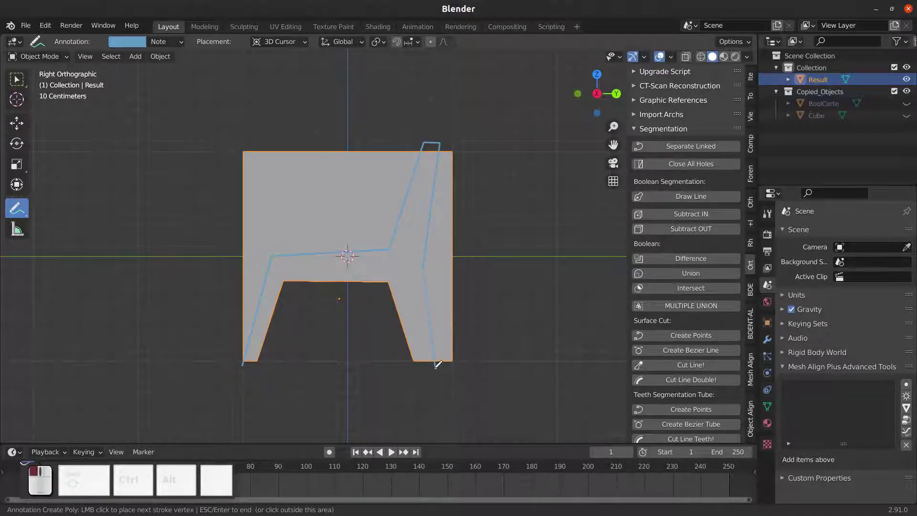
pyautogui.click(244, 370)
pyautogui.press('Return')
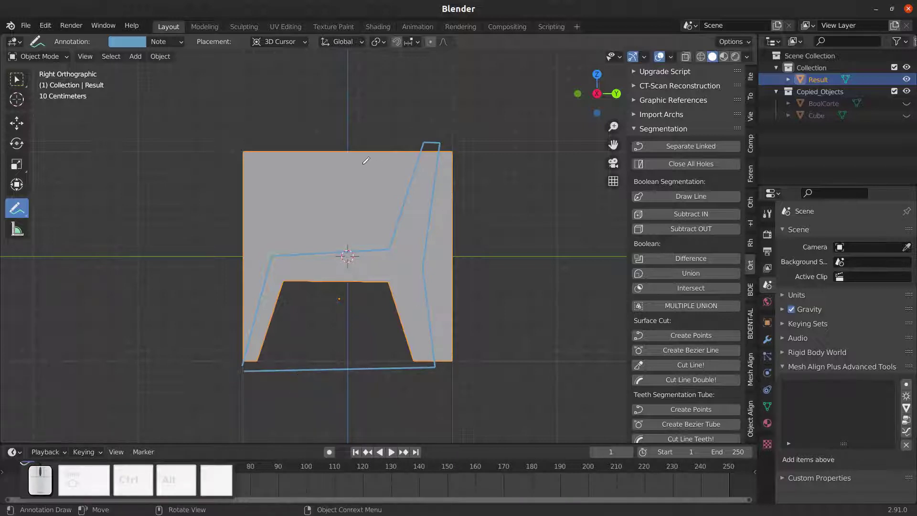
# Keep only the block's material inside the chair outline with Subtract OUT and delete the leftover drawn line.
pyautogui.click(681, 217)
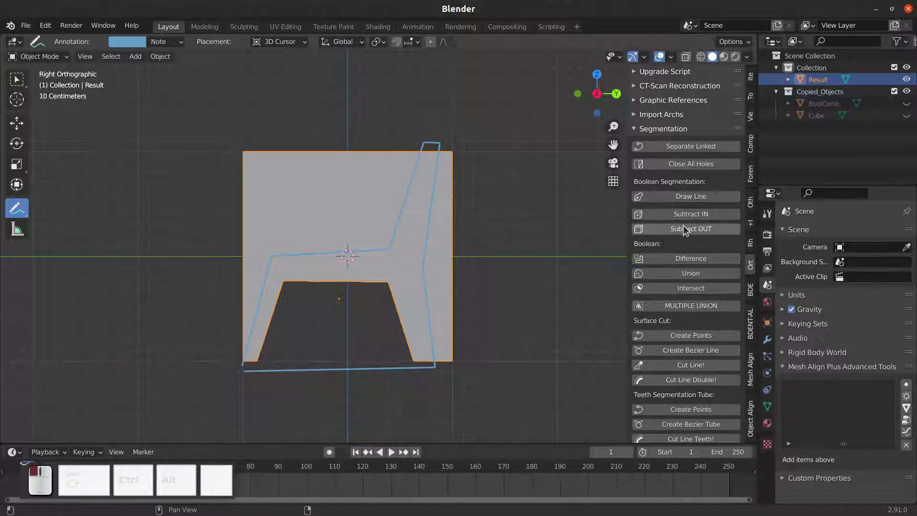
pyautogui.moveTo(414, 277); pyautogui.dragTo(352, 338, button='middle')
pyautogui.click(337, 367)
pyautogui.moveTo(338, 388)
pyautogui.mouseDown(button='middle')
pyautogui.moveTo(357, 373)
pyautogui.moveTo(403, 372)
pyautogui.moveTo(372, 352)
pyautogui.moveTo(365, 385)
pyautogui.moveTo(373, 392)
pyautogui.mouseUp(button='middle')
pyautogui.press('x')
pyautogui.click(353, 364)
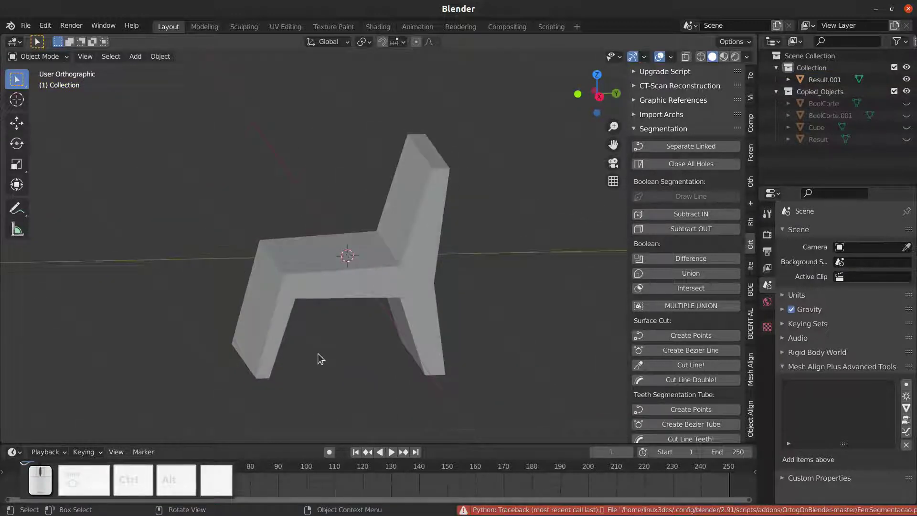
# Scale the chair along X in the front view to a little over half its width.
pyautogui.moveTo(223, 313); pyautogui.dragTo(242, 314, button='middle')
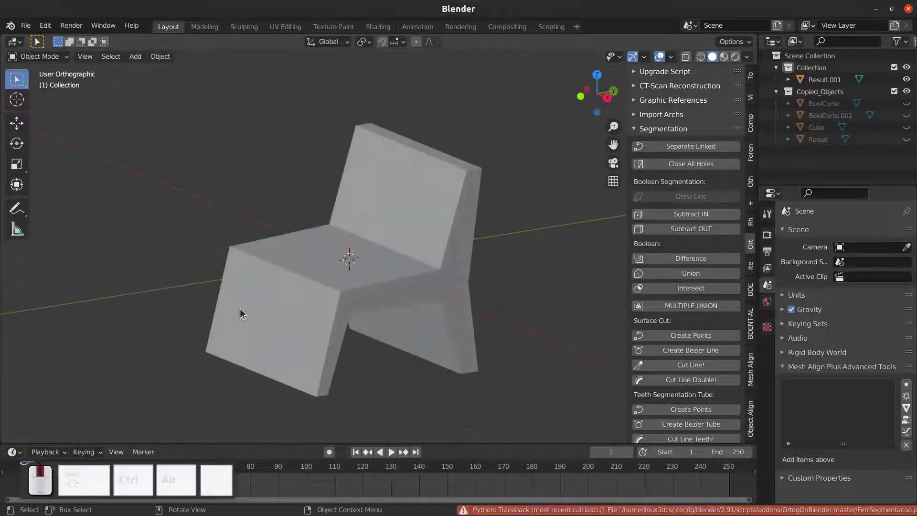
pyautogui.moveTo(399, 225); pyautogui.dragTo(401, 265, button='middle')
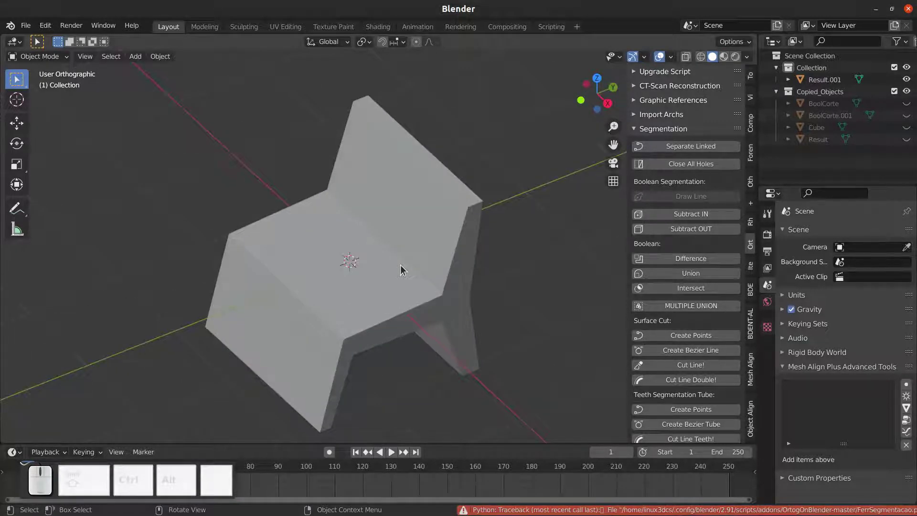
pyautogui.press('KP_1')
pyautogui.press('KP_3')
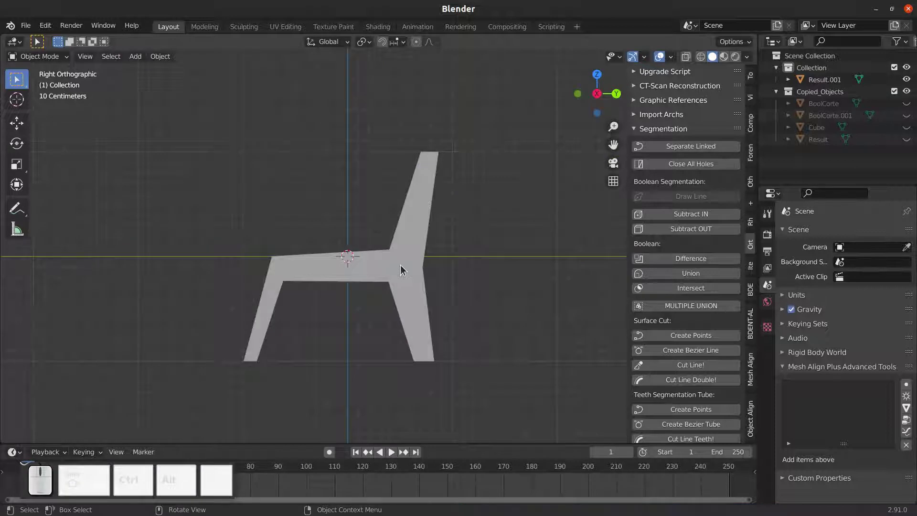
pyautogui.scroll(2, 288, 285)
pyautogui.scroll(-1, 331, 296)
pyautogui.moveTo(331, 296); pyautogui.dragTo(417, 308, button='middle')
pyautogui.press('KP_1')
pyautogui.click(348, 306)
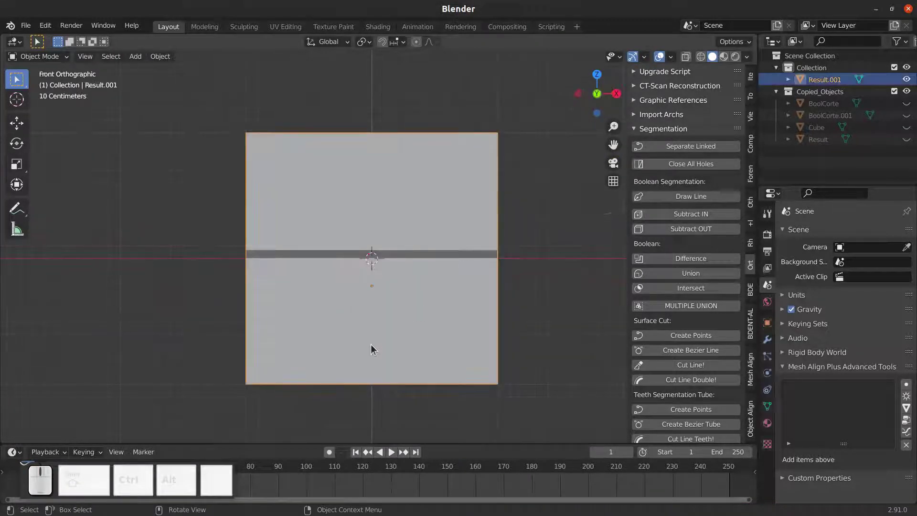
pyautogui.keyDown('shift'); pyautogui.scroll(-2, 375, 351); pyautogui.keyUp('shift')
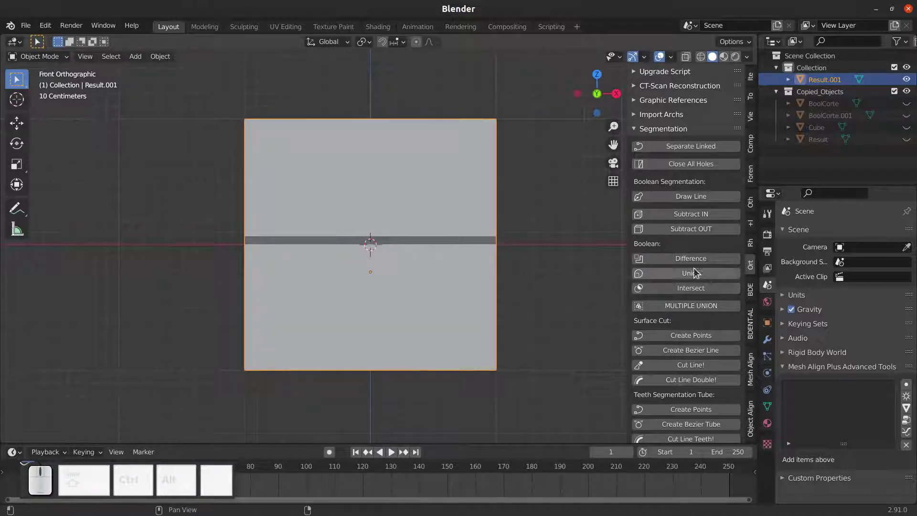
pyautogui.press('s')
pyautogui.press('x')
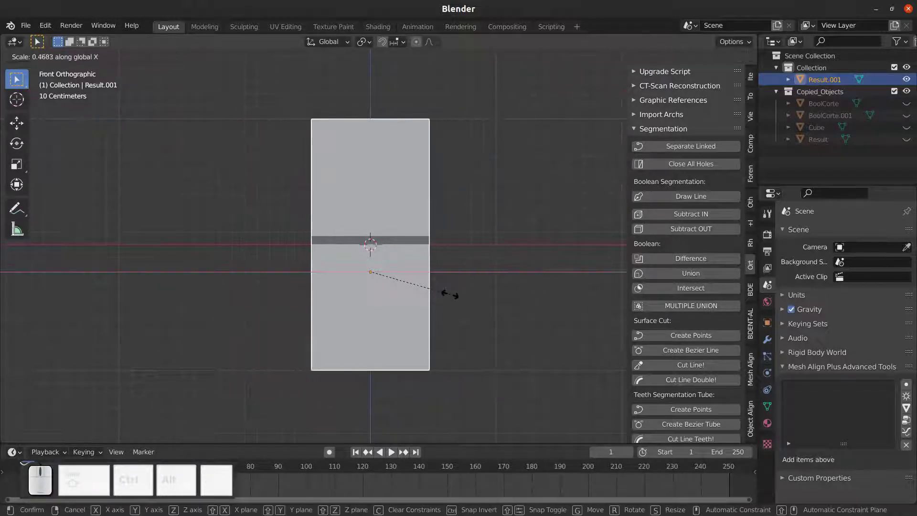
pyautogui.click(468, 302)
pyautogui.moveTo(468, 301); pyautogui.dragTo(384, 288, button='middle')
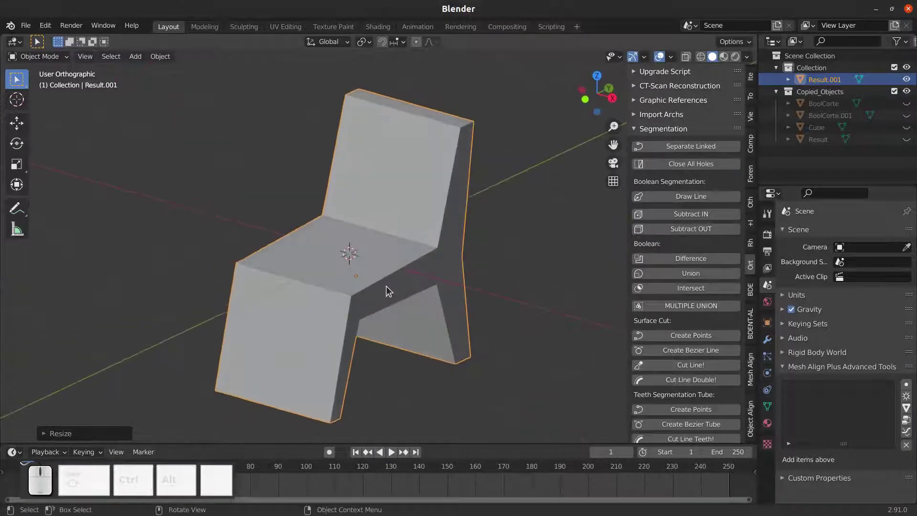
# Outline an upward-narrowing trapezoid around the chair's front with Draw Line and try to trim the chair to it with Subtract OUT.
pyautogui.press('KP_1')
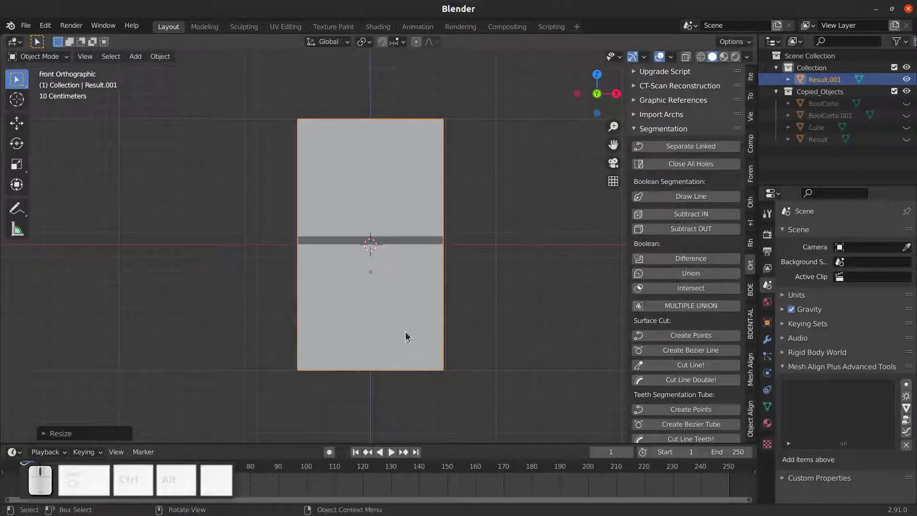
pyautogui.moveTo(406, 335); pyautogui.dragTo(334, 334, button='middle')
pyautogui.moveTo(225, 324); pyautogui.dragTo(233, 347, button='middle')
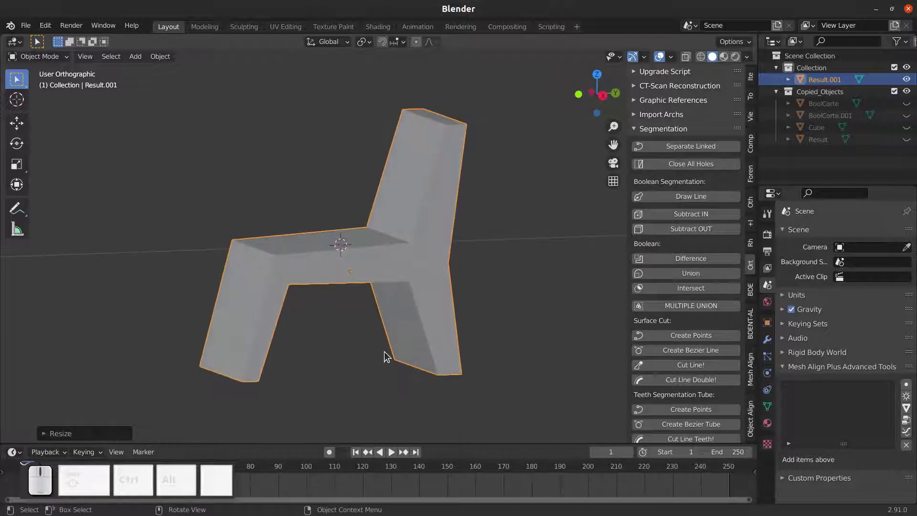
pyautogui.press('KP_1')
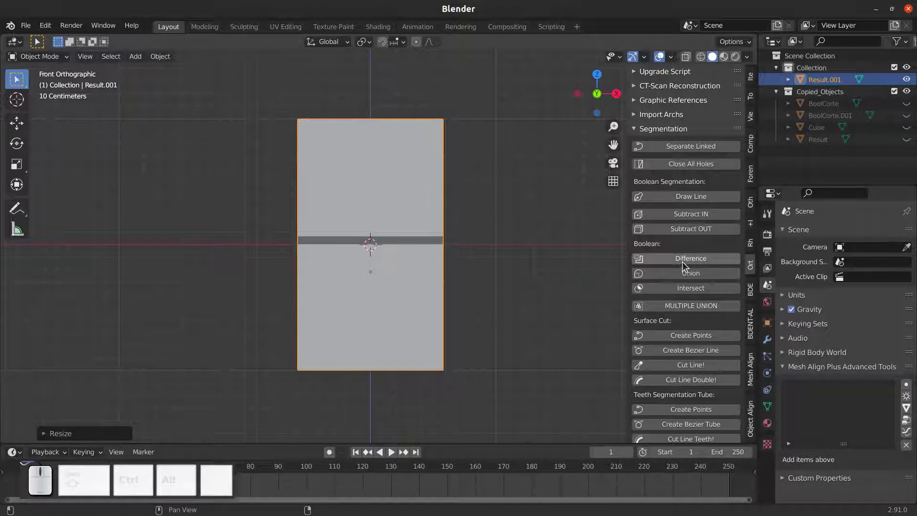
pyautogui.click(679, 197)
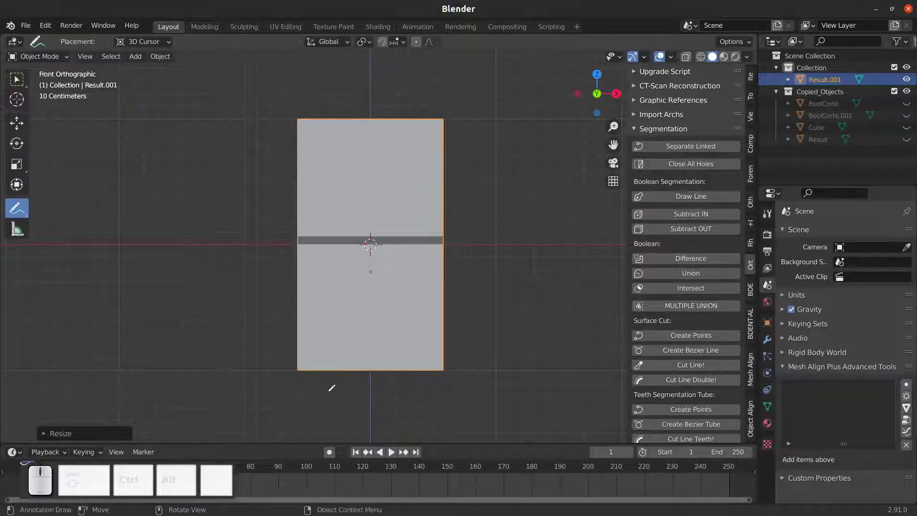
pyautogui.click(296, 378)
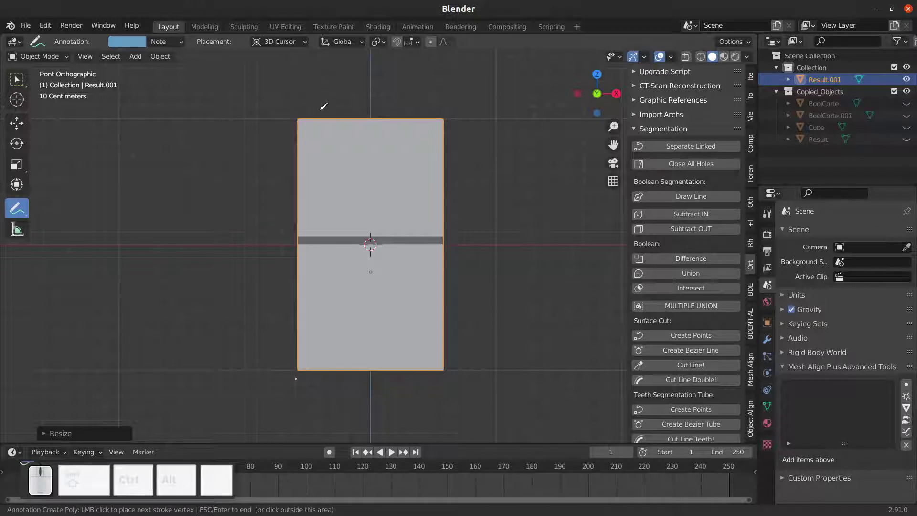
pyautogui.click(319, 113)
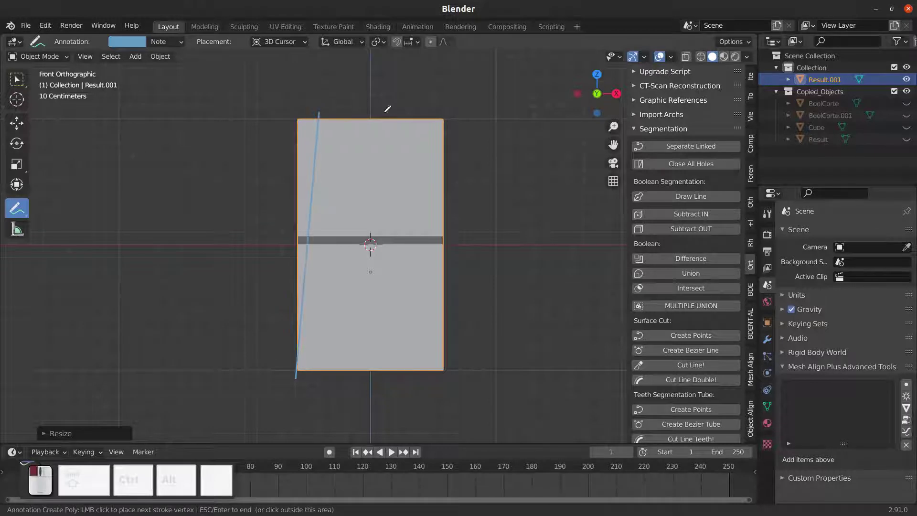
pyautogui.click(421, 108)
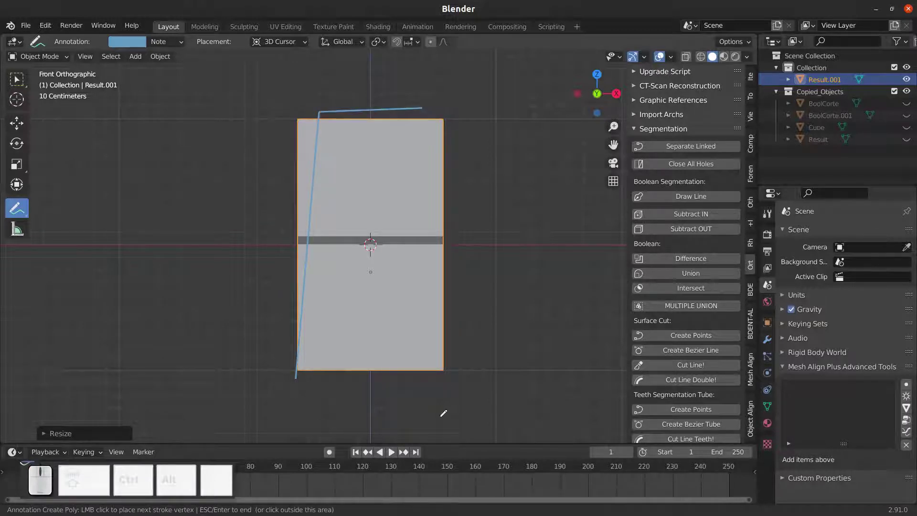
pyautogui.click(443, 377)
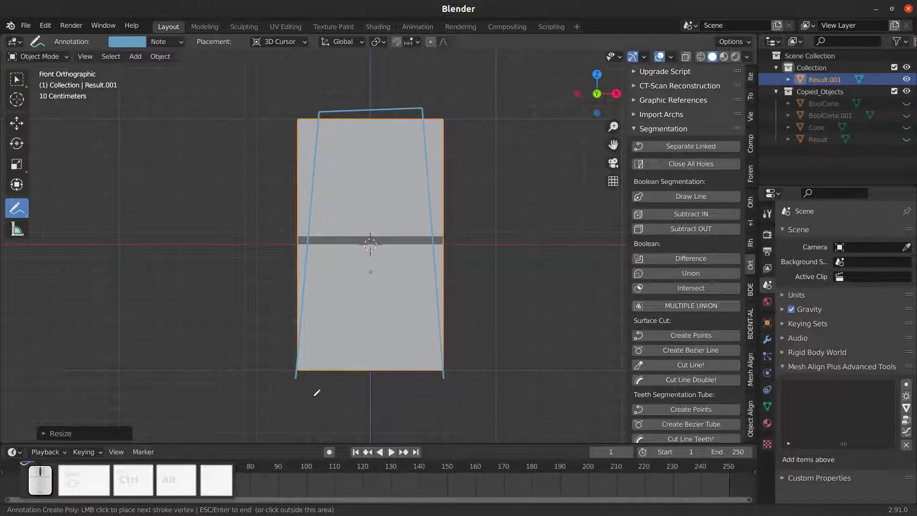
pyautogui.click(299, 382)
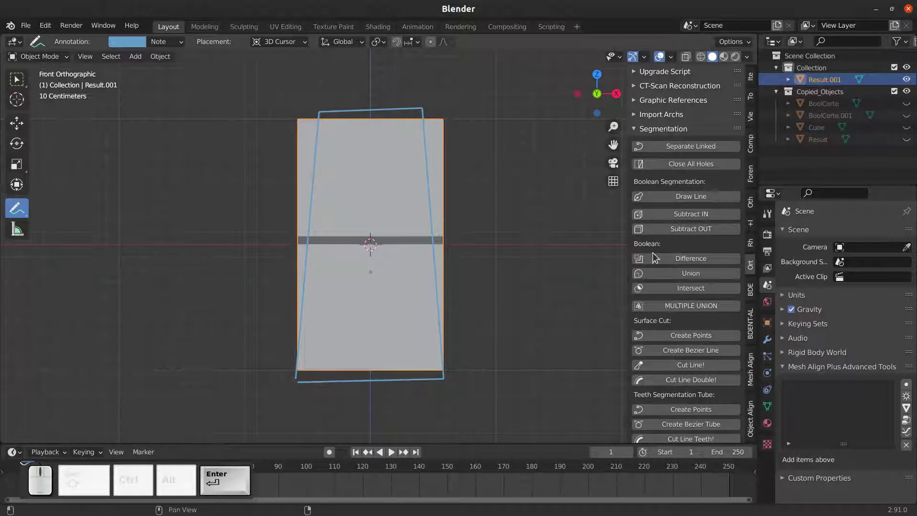
pyautogui.click(681, 230)
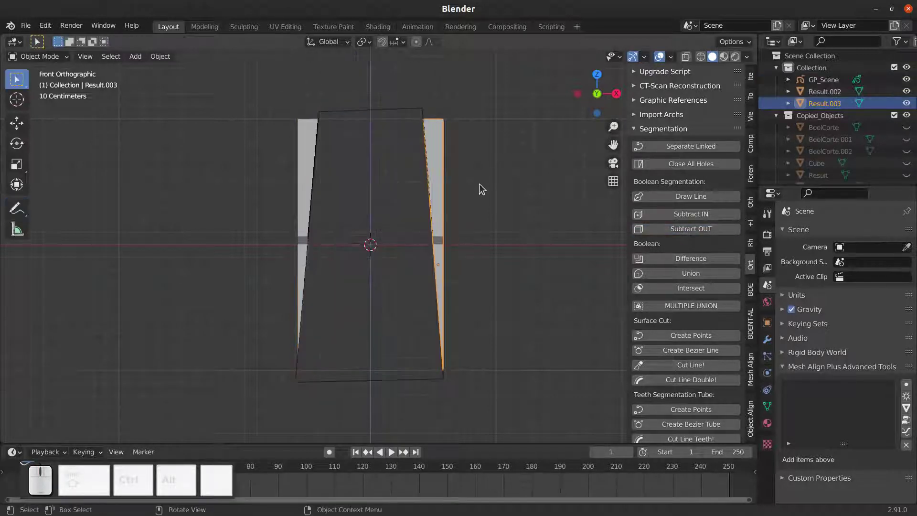
pyautogui.hotkey('ctrl', 'z')
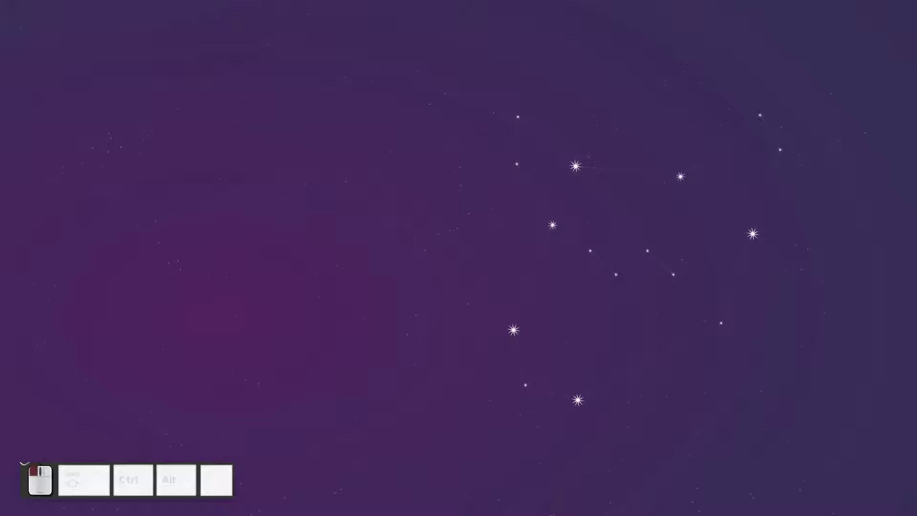
# Start Blender again and maximize its window.
pyautogui.press('t')
pyautogui.press('Return')
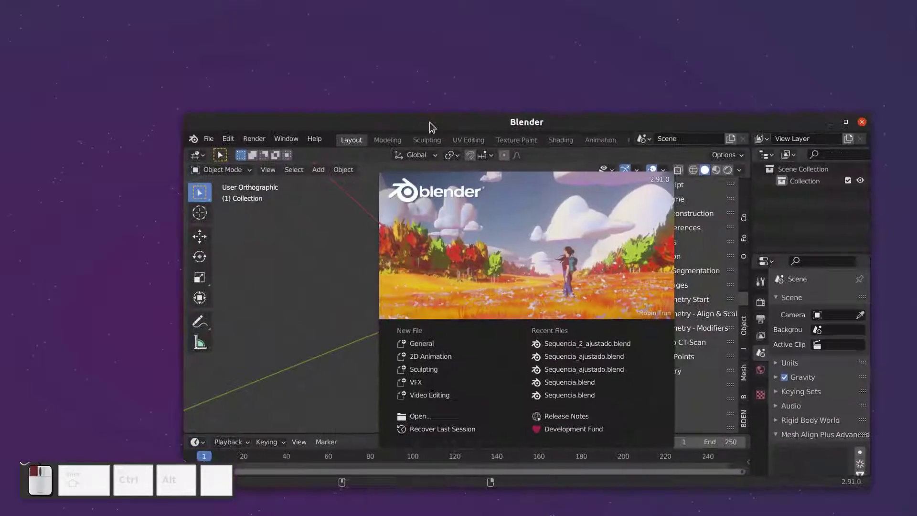
pyautogui.doubleClick(429, 122)
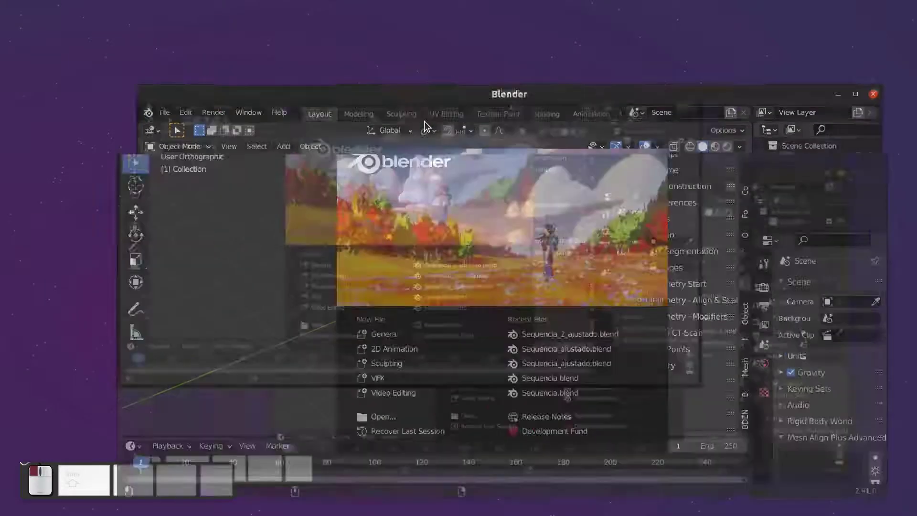
# Add a mesh cube to the scene and view it in right orthographic.
pyautogui.hotkey('shift', 'a')
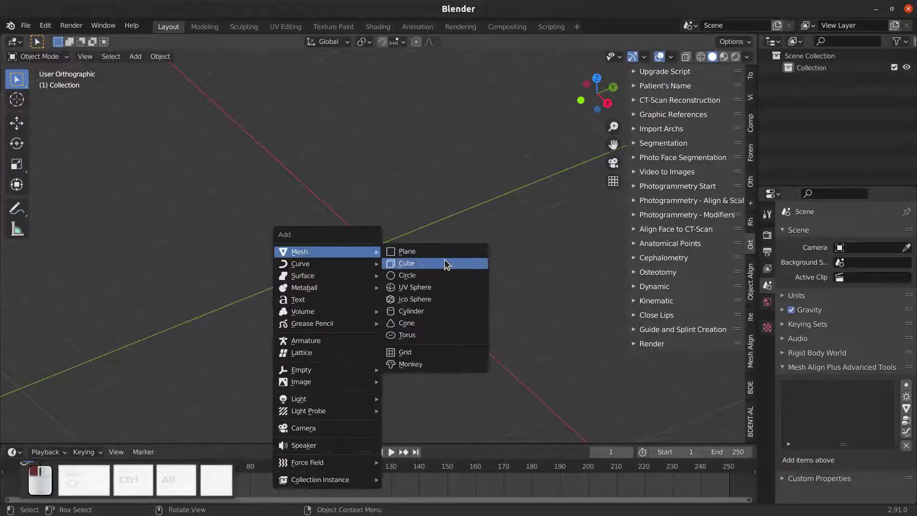
pyautogui.click(430, 263)
pyautogui.press('KP_3')
pyautogui.scroll(6, 406, 285)
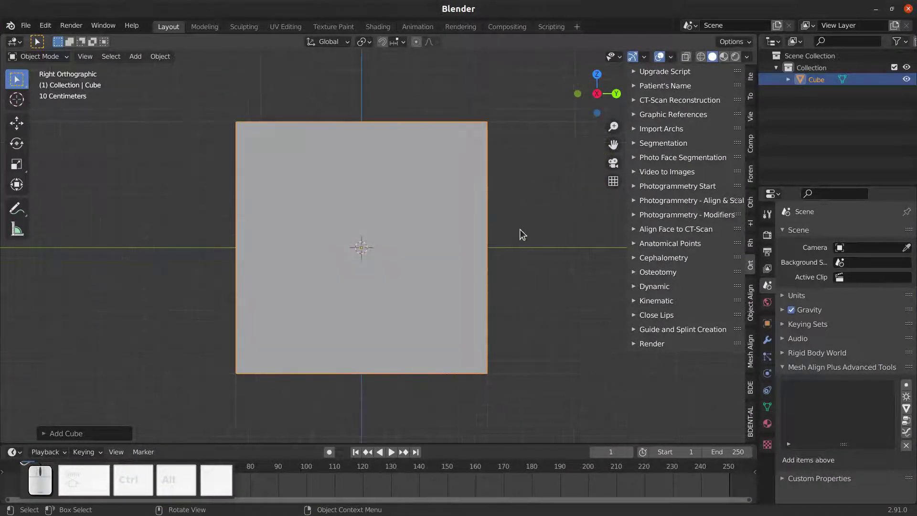
# Outline a chair side profile with seat, backrest and two splayed legs over the cube using Draw Line, and carve it with Subtract OUT.
pyautogui.click(639, 143)
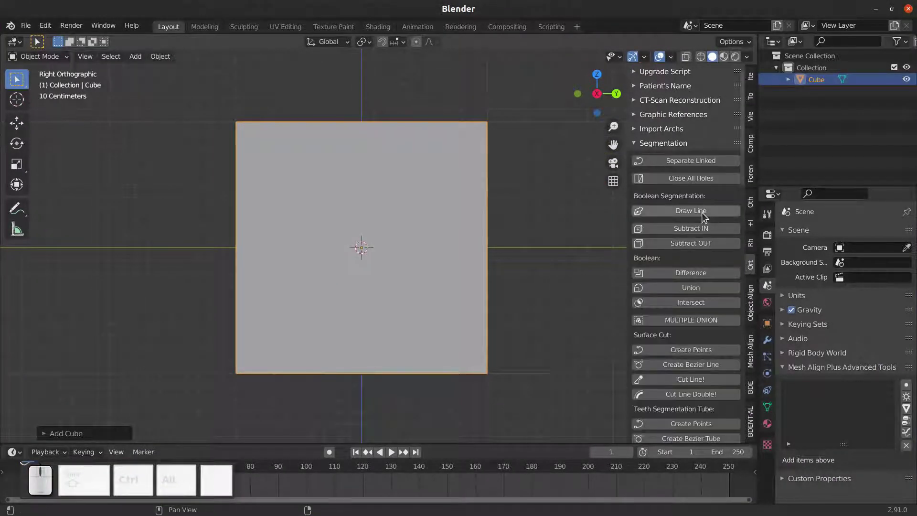
pyautogui.click(691, 211)
pyautogui.click(234, 383)
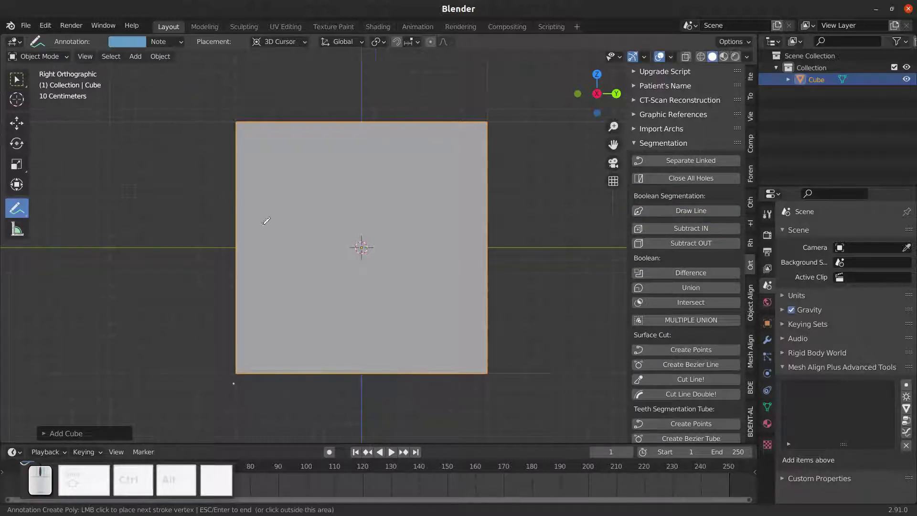
pyautogui.click(269, 250)
pyautogui.click(396, 247)
pyautogui.click(423, 101)
pyautogui.click(437, 101)
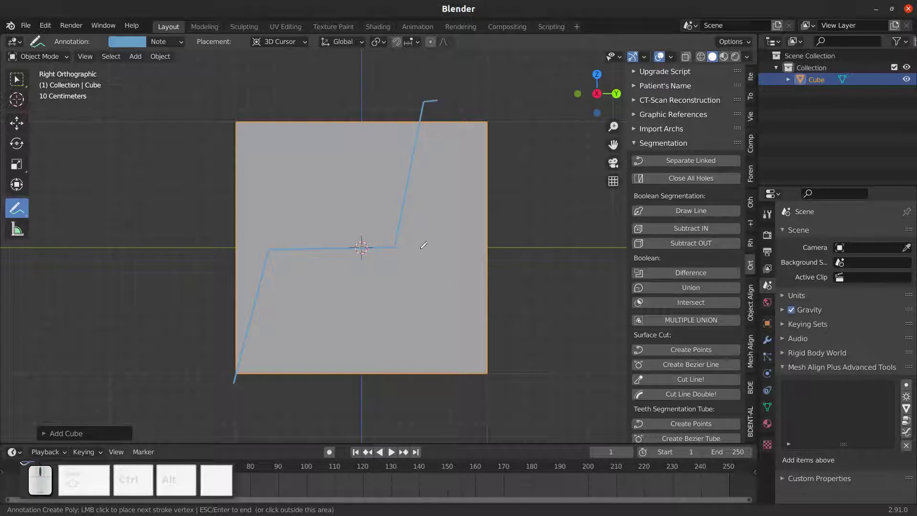
pyautogui.click(425, 254)
pyautogui.click(452, 384)
pyautogui.click(431, 383)
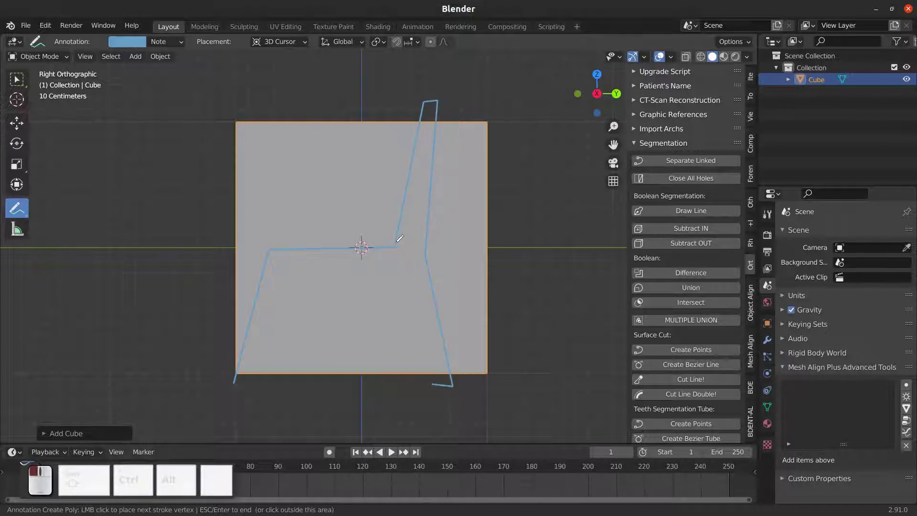
pyautogui.click(389, 275)
pyautogui.click(296, 277)
pyautogui.click(255, 380)
pyautogui.click(236, 385)
pyautogui.press('Return')
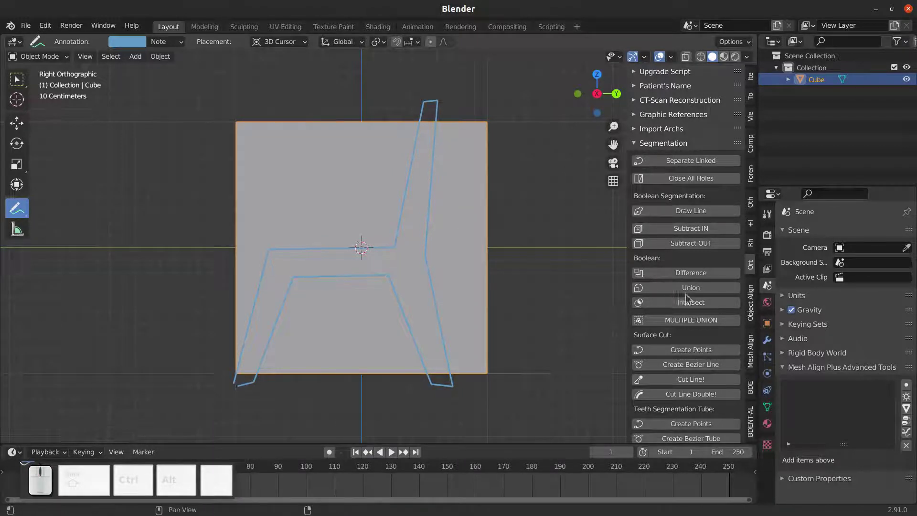
pyautogui.click(709, 243)
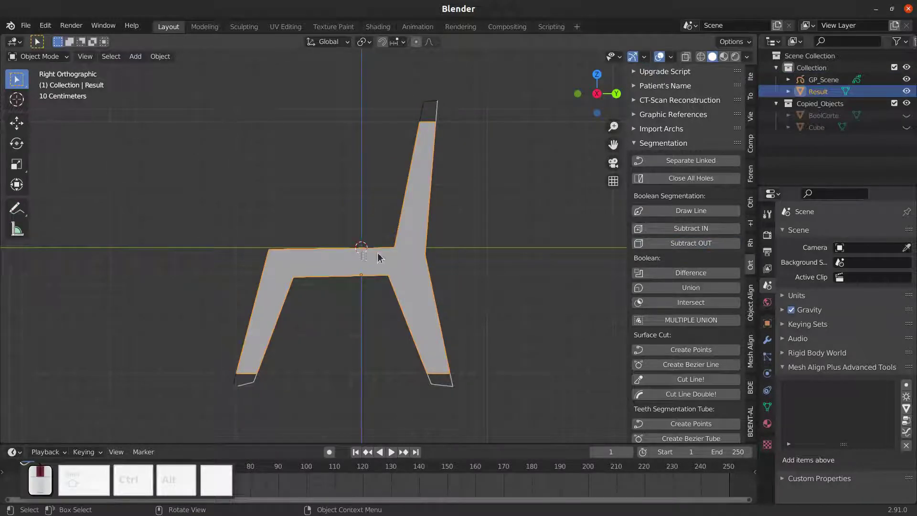
# Outline an upward-narrowing trapezoid over the chair's front with Draw Line, try trimming the chair with Subtract OUT, and undo the cut.
pyautogui.moveTo(377, 258); pyautogui.dragTo(474, 259, button='middle')
pyautogui.press('KP_1')
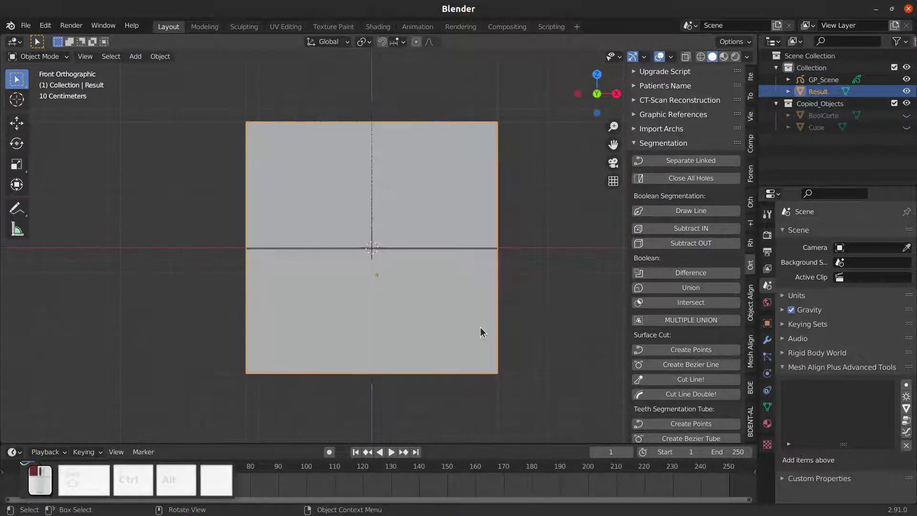
pyautogui.click(691, 211)
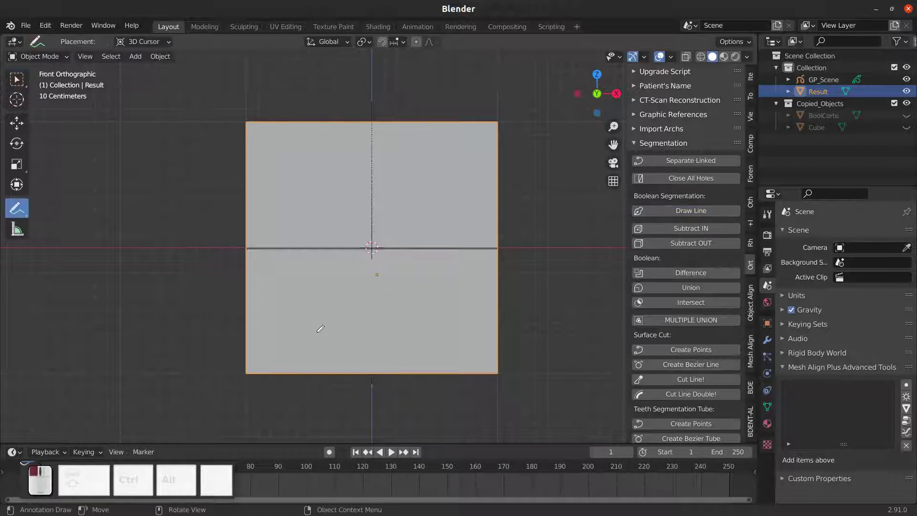
pyautogui.click(270, 378)
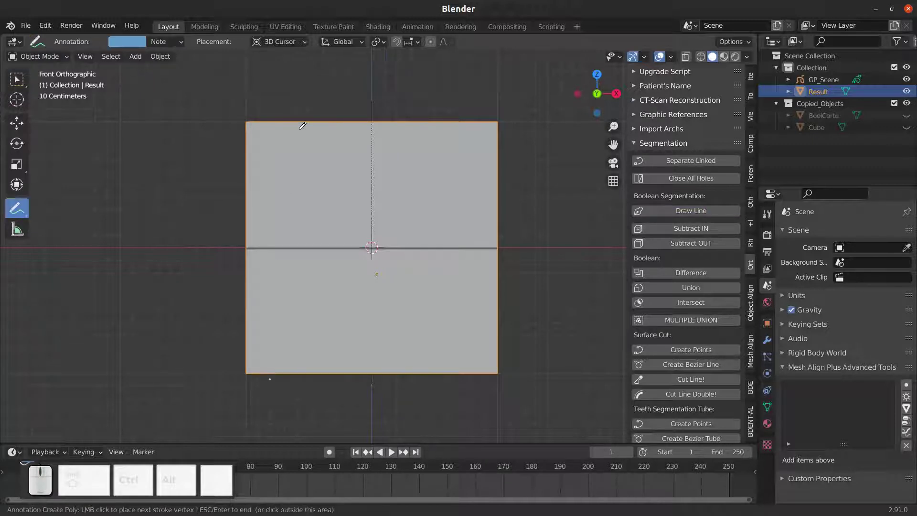
pyautogui.click(297, 116)
pyautogui.click(398, 112)
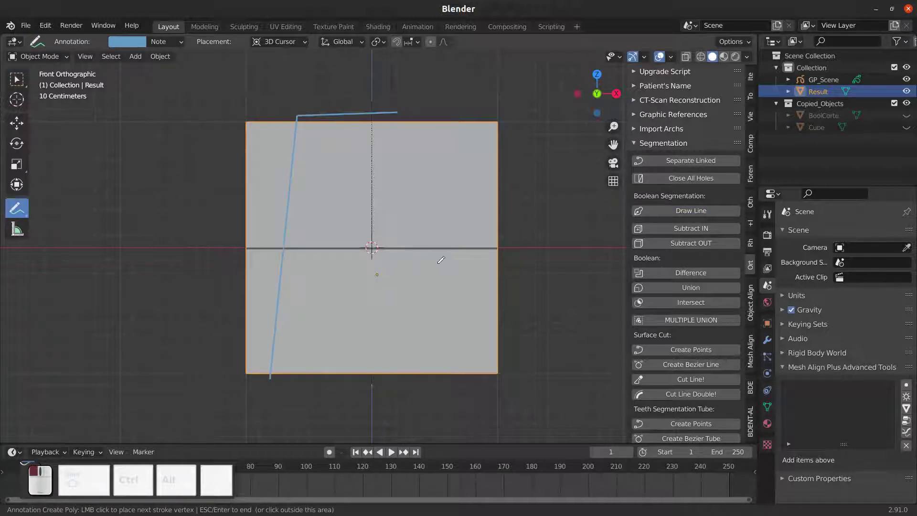
pyautogui.click(413, 384)
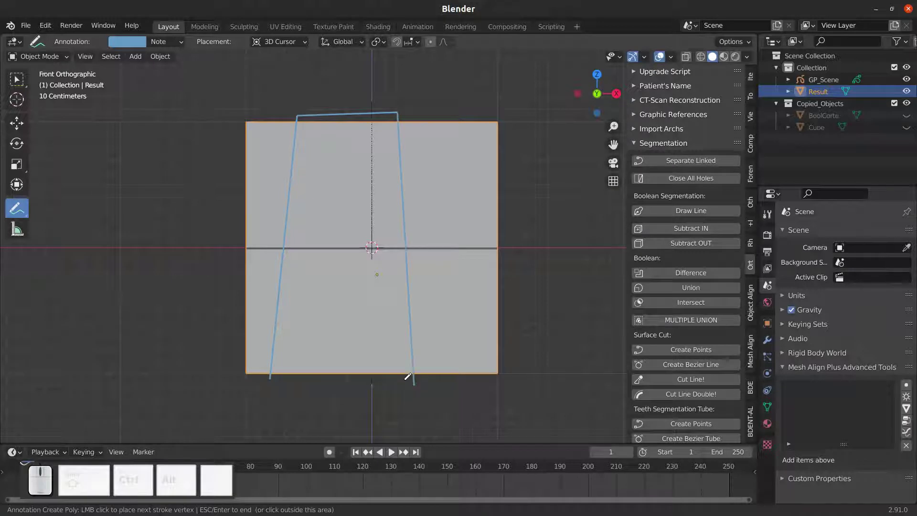
pyautogui.hotkey('ctrl', 'z')
pyautogui.click(270, 380)
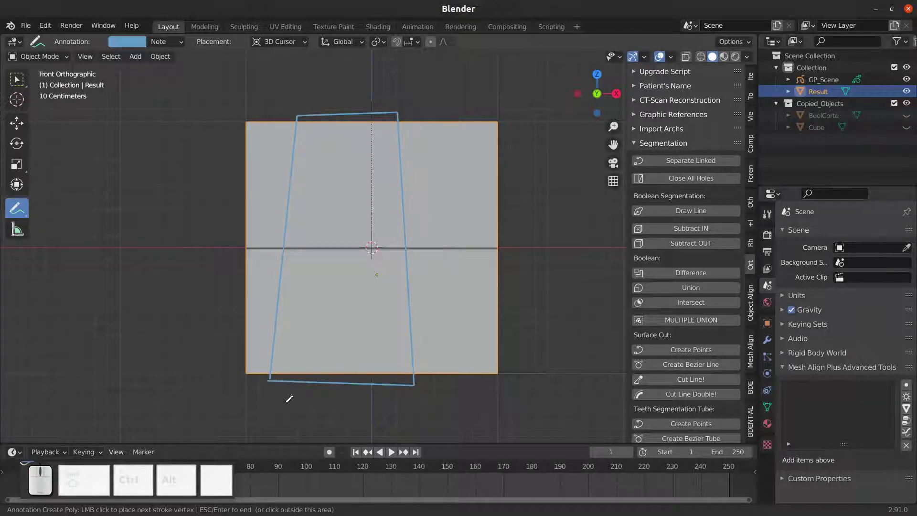
pyautogui.press('Return')
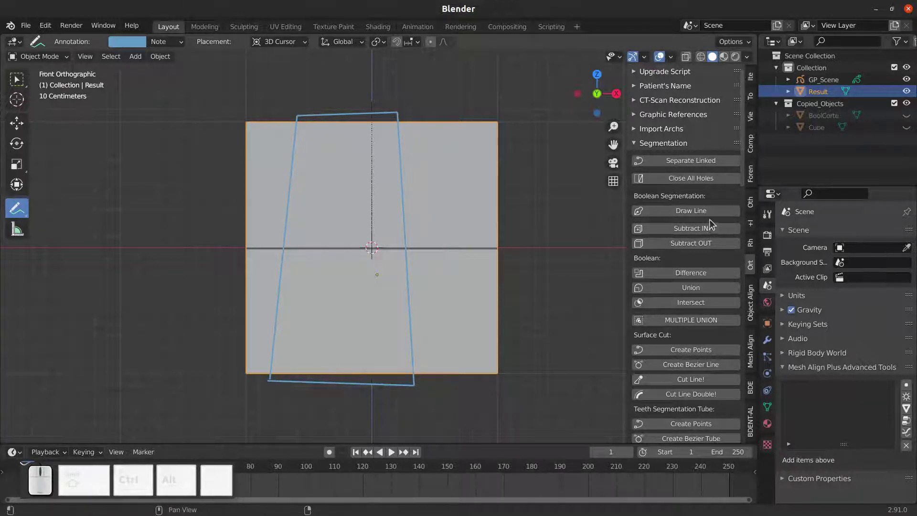
pyautogui.click(715, 242)
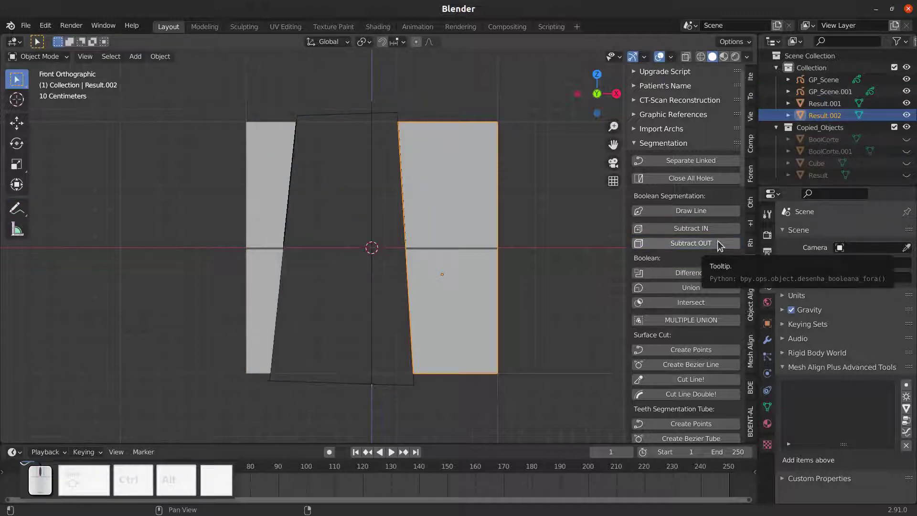
pyautogui.hotkey('ctrl', 'z')
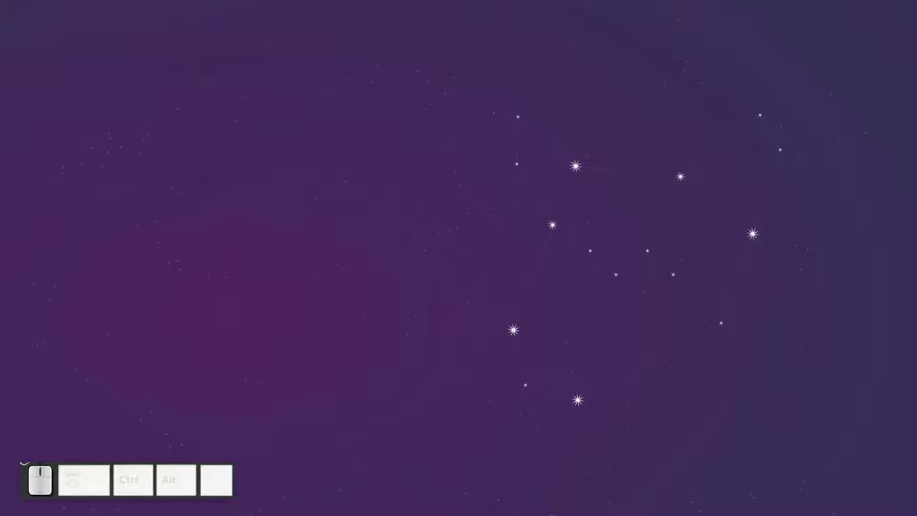
# Relaunch Blender, maximize its window and dismiss the splash screen.
pyautogui.press('Up')
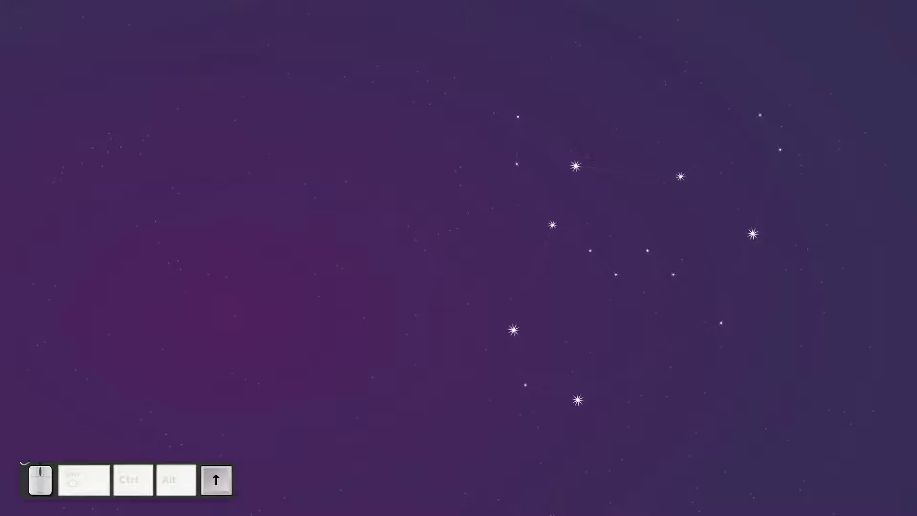
pyautogui.press('Return')
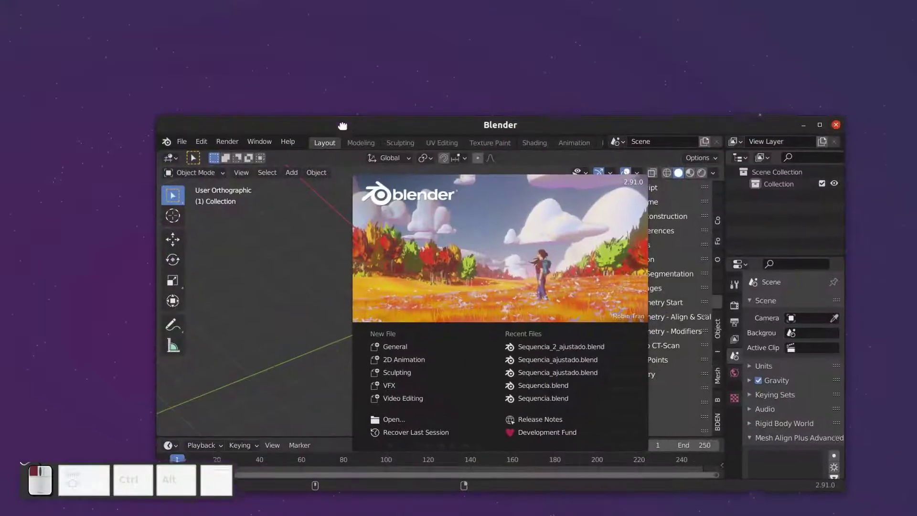
pyautogui.doubleClick(345, 126)
pyautogui.click(236, 228)
# Add a new mesh cube at the origin and show it enlarged in right orthographic view.
pyautogui.moveTo(362, 258); pyautogui.dragTo(371, 250, button='middle')
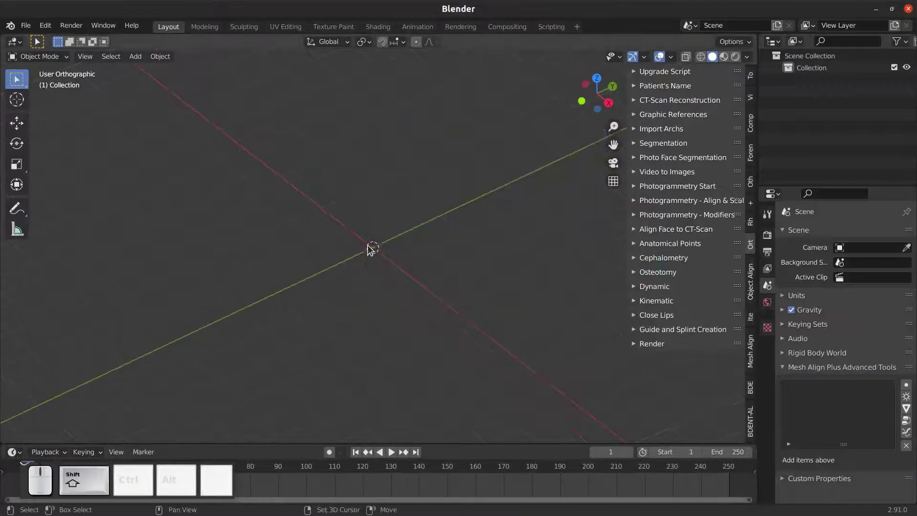
pyautogui.hotkey('shift', 'a')
pyautogui.click(422, 261)
pyautogui.press('KP_3')
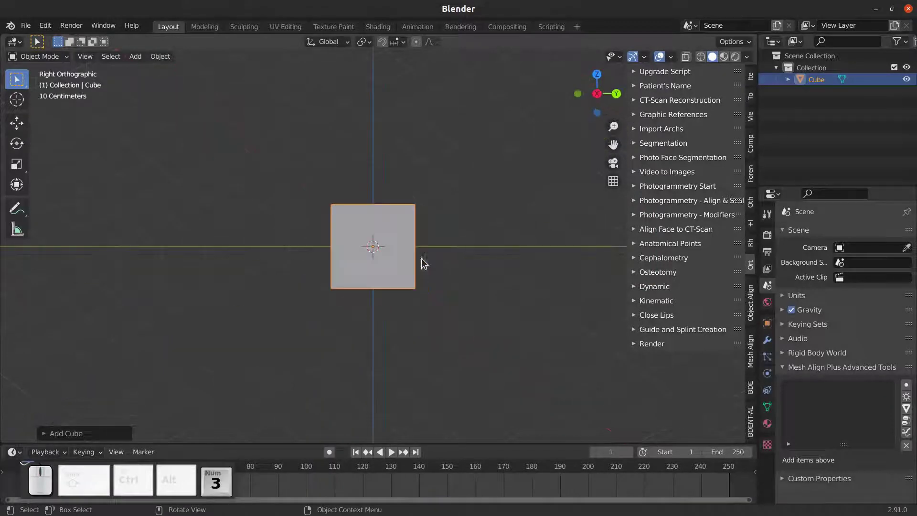
pyautogui.scroll(7, 422, 262)
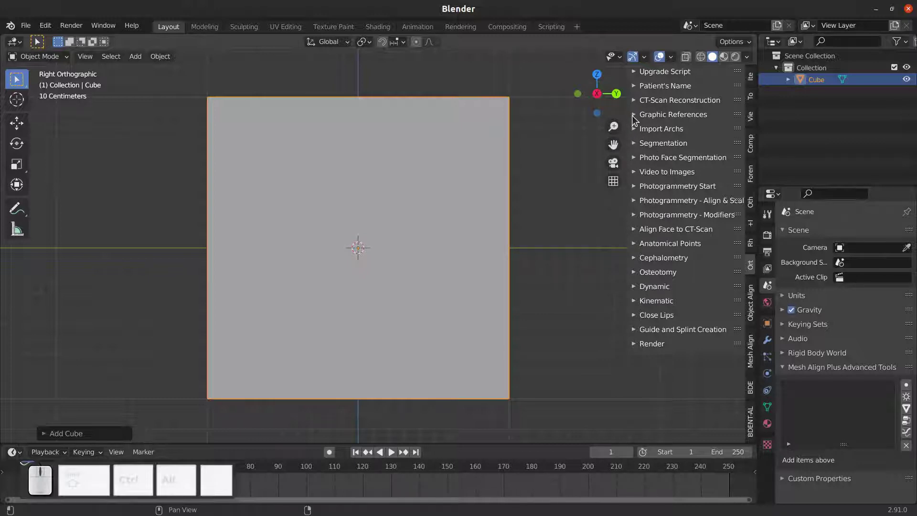
# Draw a closed chair side profile over the cube with Draw Line and cut away everything outside it using Subtract OUT.
pyautogui.click(637, 143)
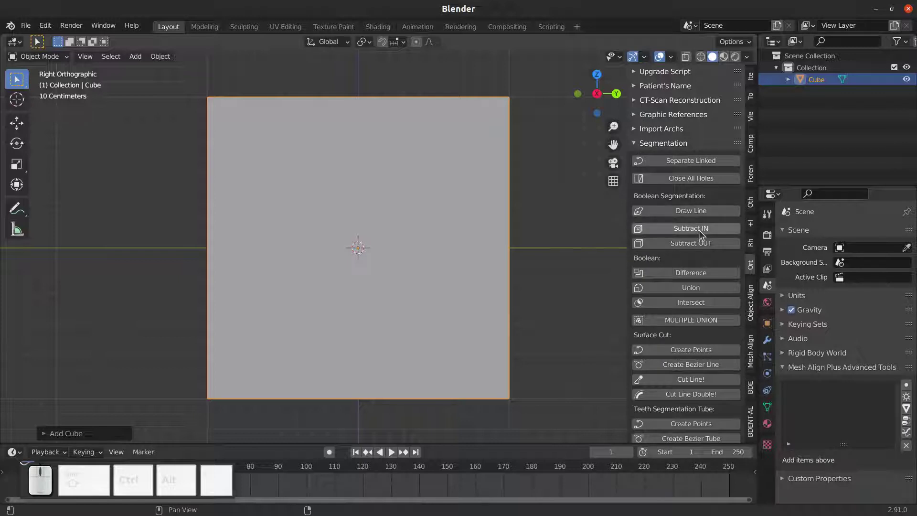
pyautogui.click(695, 212)
pyautogui.click(224, 405)
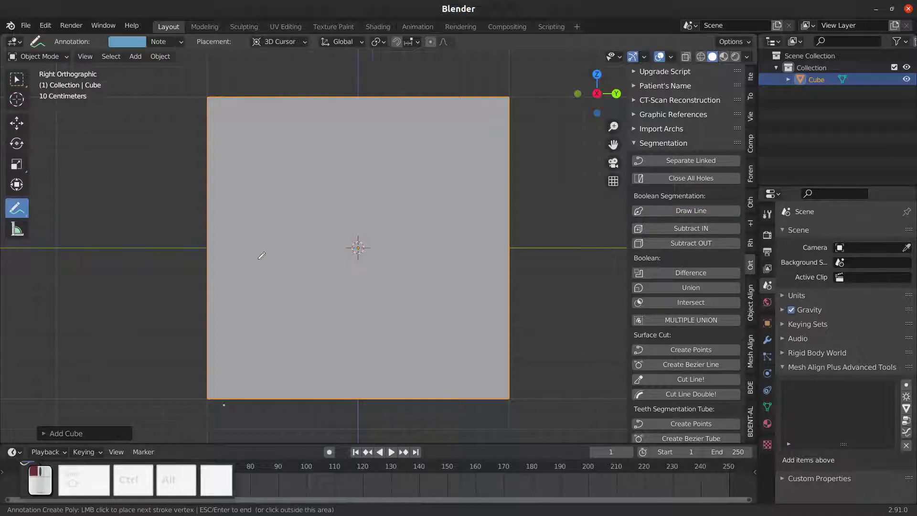
pyautogui.click(263, 252)
pyautogui.click(402, 247)
pyautogui.click(443, 92)
pyautogui.click(459, 92)
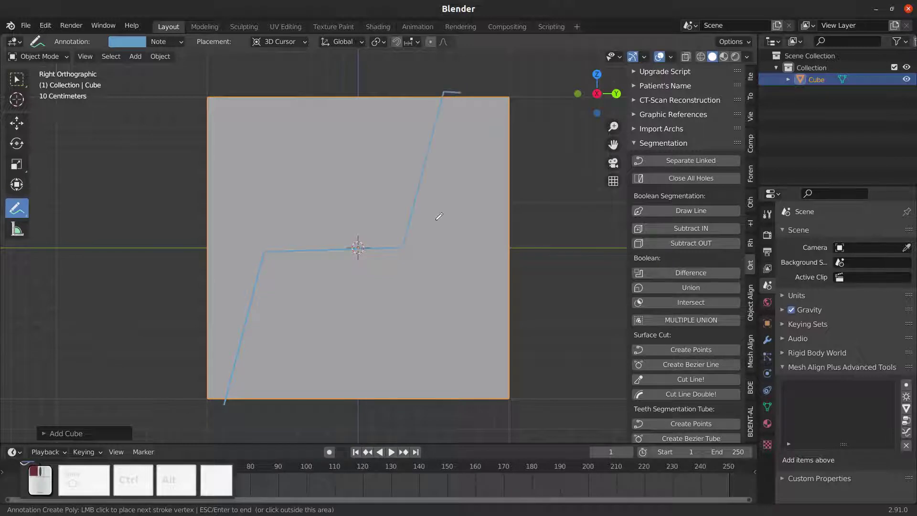
pyautogui.click(440, 259)
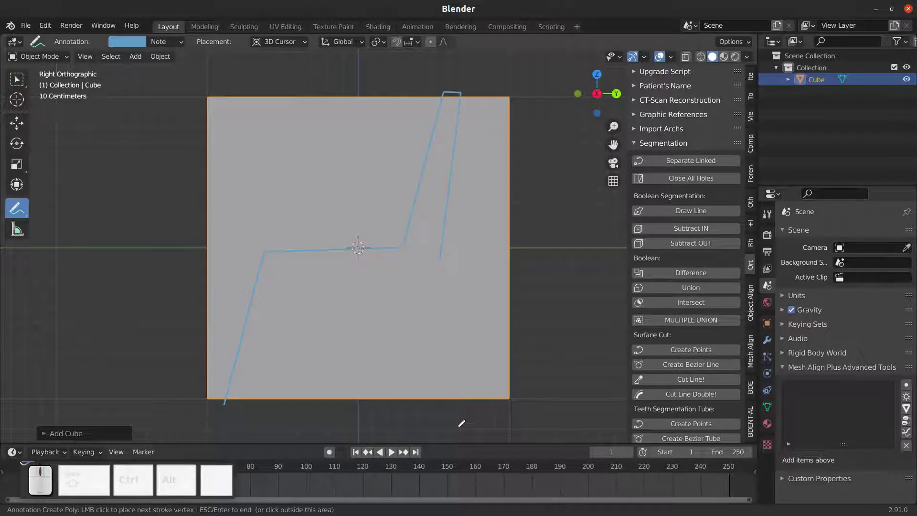
pyautogui.click(435, 412)
pyautogui.click(392, 283)
pyautogui.click(245, 408)
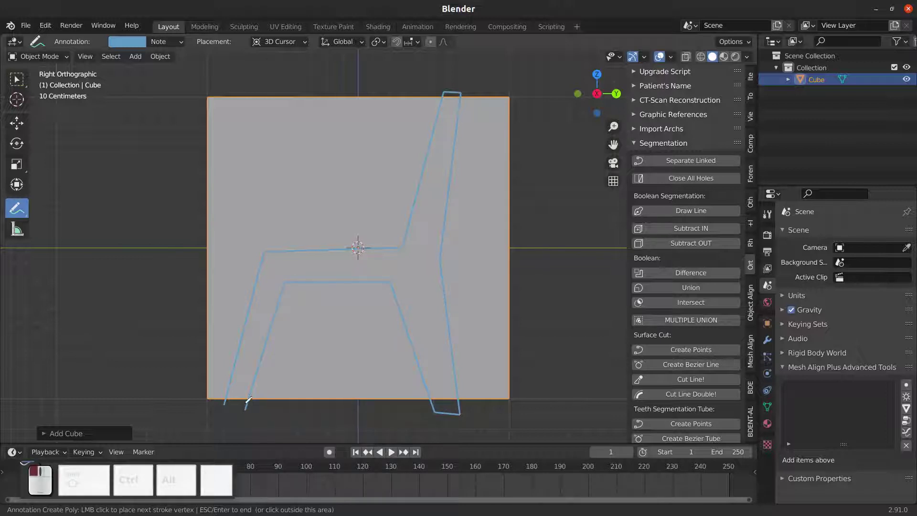
pyautogui.click(222, 411)
pyautogui.press('Return')
pyautogui.click(704, 241)
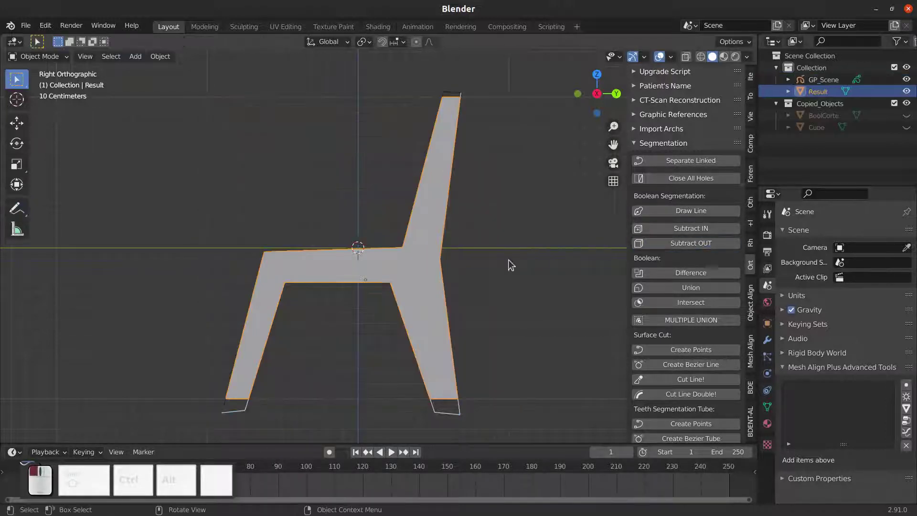
# In the front view, outline an upward-narrowing trapezoid over the chair with Draw Line and trim the chair to it using Subtract IN.
pyautogui.press('KP_1')
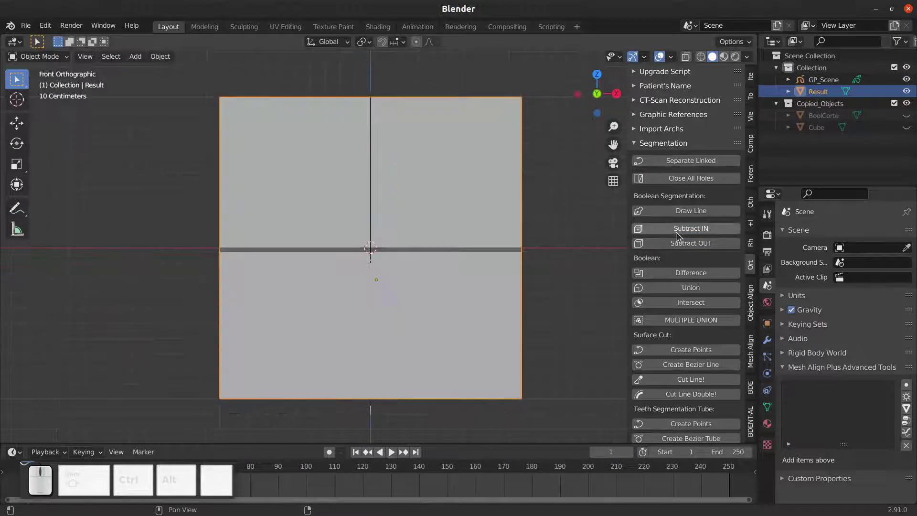
pyautogui.click(691, 210)
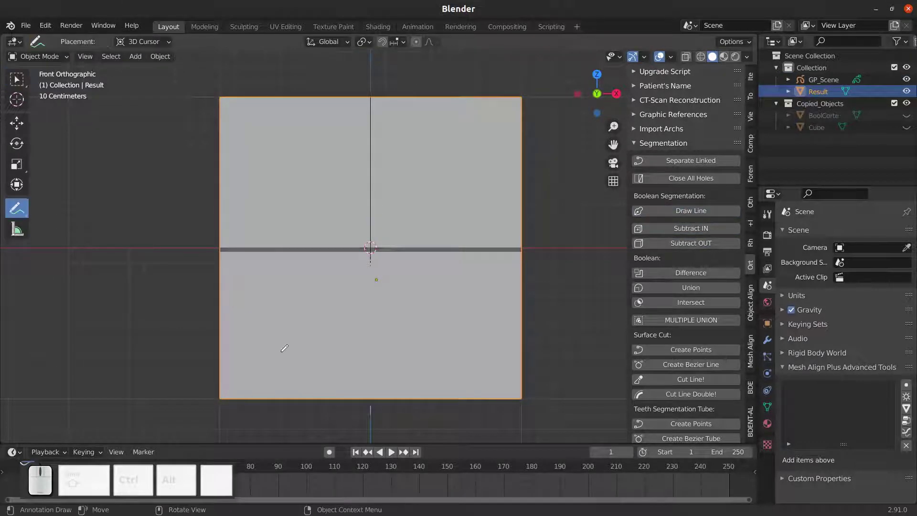
pyautogui.click(267, 399)
pyautogui.click(319, 88)
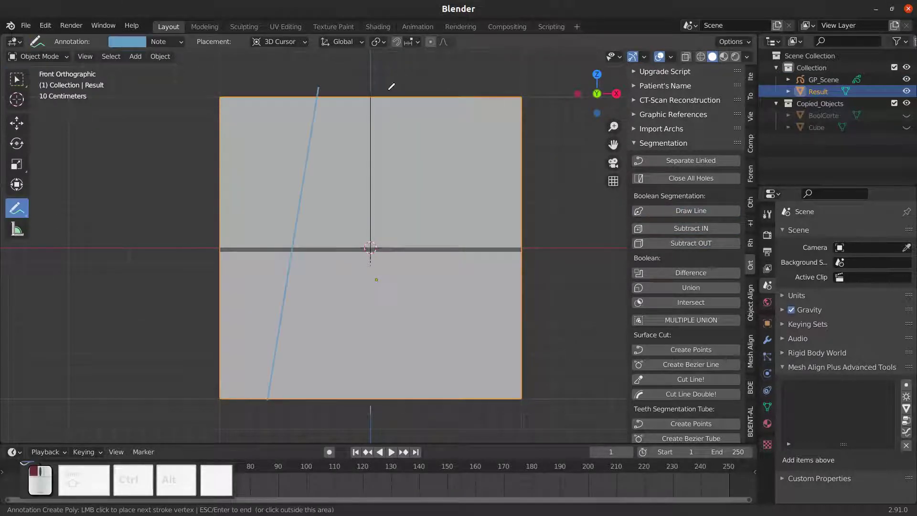
pyautogui.click(414, 87)
pyautogui.click(440, 402)
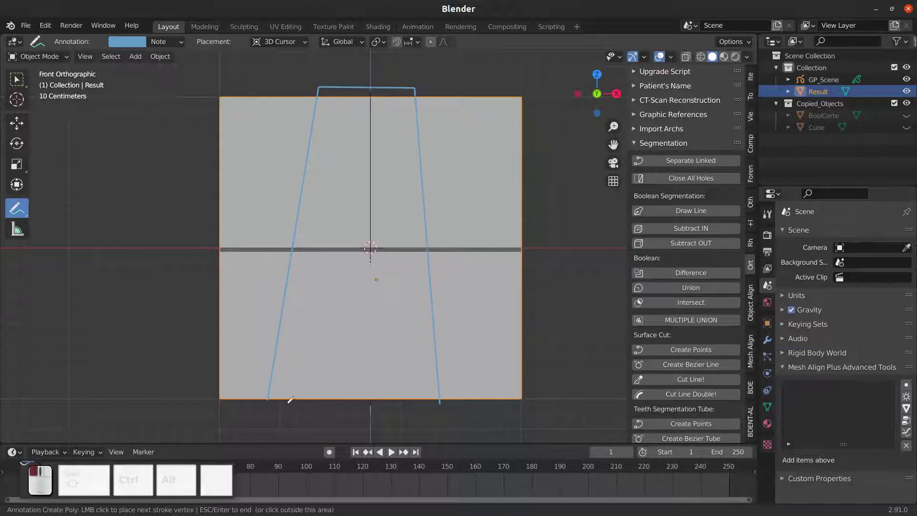
pyautogui.click(265, 407)
pyautogui.press('Return')
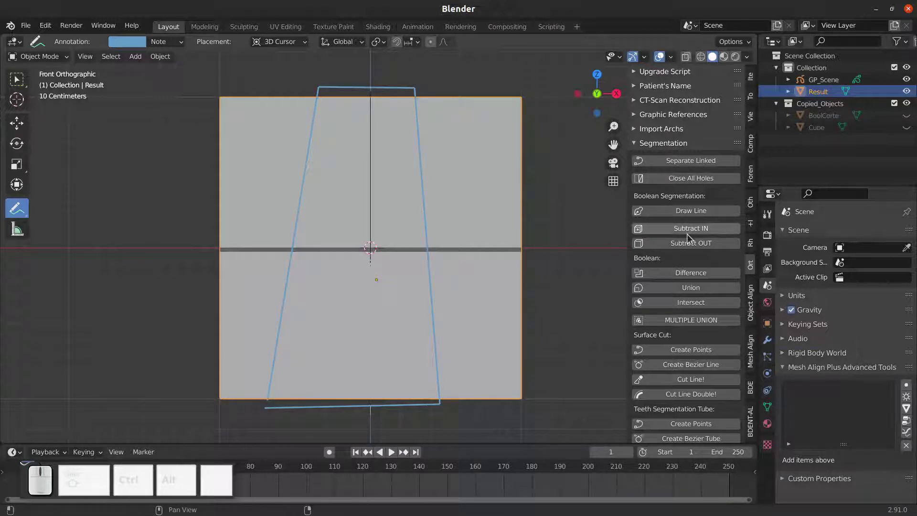
pyautogui.click(684, 230)
# Invert the selection to delete the leftover drawn-line objects, and select the chair again.
pyautogui.moveTo(444, 222)
pyautogui.mouseDown(button='middle')
pyautogui.moveTo(382, 224)
pyautogui.moveTo(344, 240)
pyautogui.moveTo(374, 308)
pyautogui.moveTo(271, 314)
pyautogui.moveTo(343, 296)
pyautogui.moveTo(334, 347)
pyautogui.mouseUp(button='middle')
pyautogui.scroll(-2, 271, 314)
pyautogui.hotkey('ctrl', 'i')
pyautogui.press('x')
pyautogui.click(343, 296)
pyautogui.click(334, 349)
# Duplicate the tapered chair in the front view and place the copy to the left of the original.
pyautogui.press('KP_1')
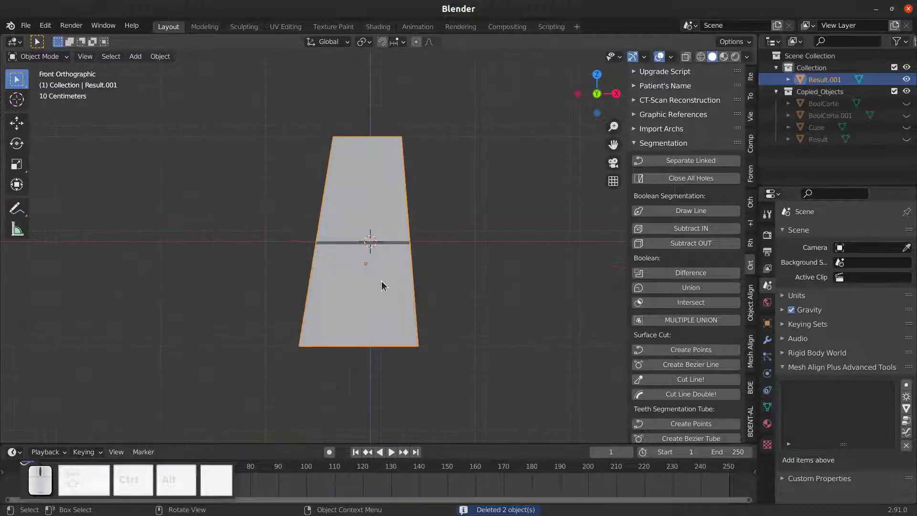
pyautogui.hotkey('shift', 'd')
pyautogui.click(147, 267)
# Select the original chair, outline a trapezoid below its seat with Draw Line, and cut out the leg opening using Subtract IN.
pyautogui.scroll(2, 404, 332)
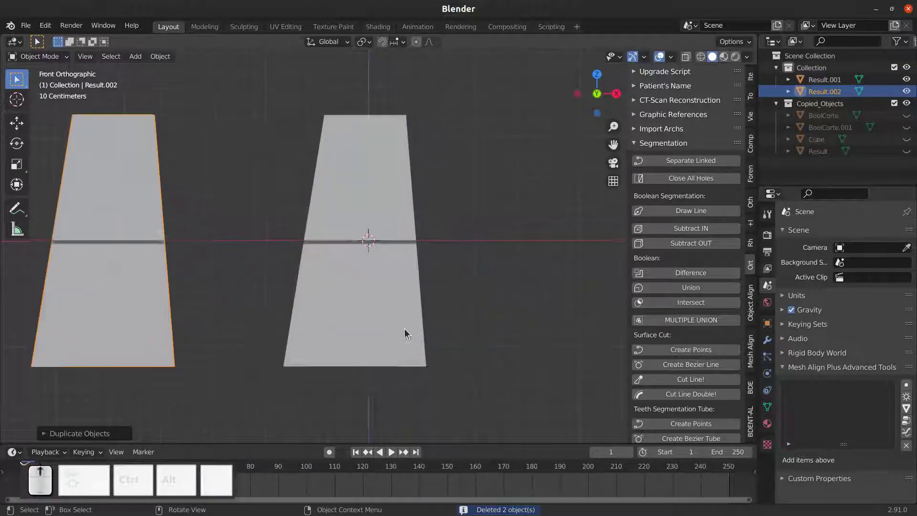
pyautogui.click(370, 367)
pyautogui.keyDown('shift'); pyautogui.moveTo(202, 301); pyautogui.dragTo(408, 311, button='middle'); pyautogui.keyUp('shift')
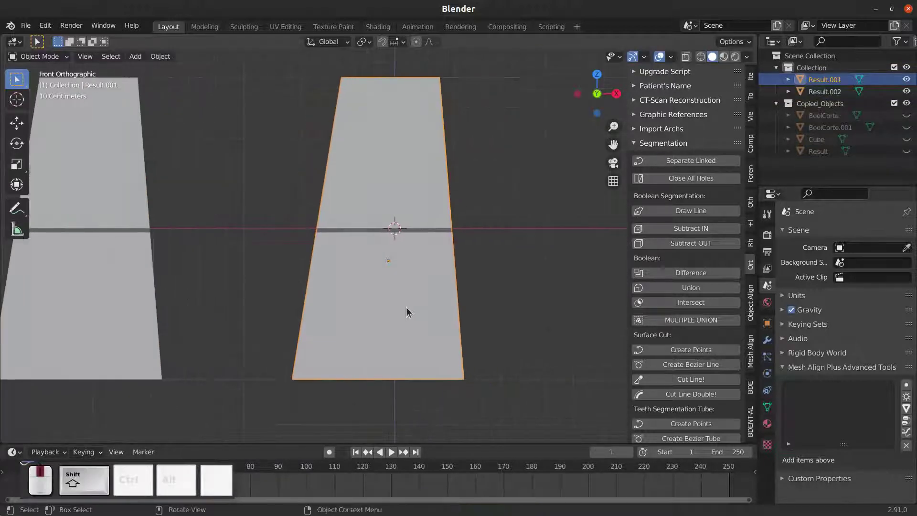
pyautogui.click(691, 211)
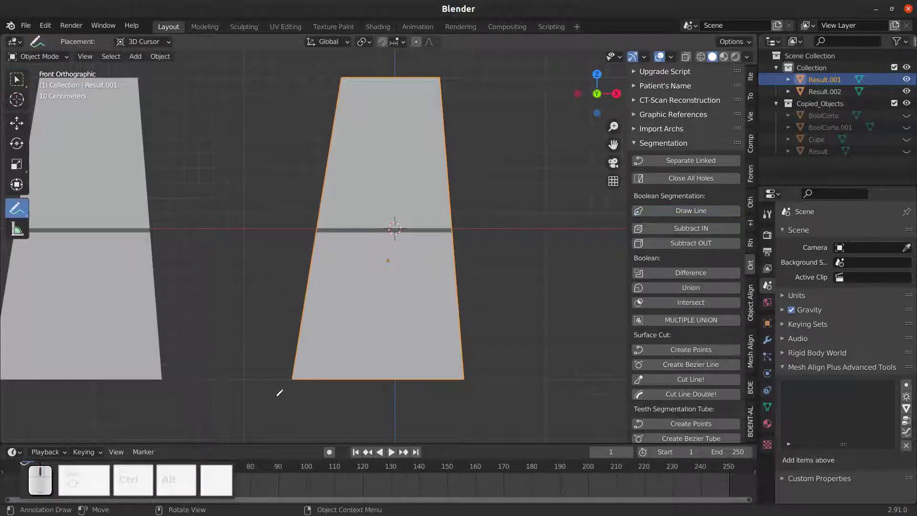
pyautogui.click(304, 387)
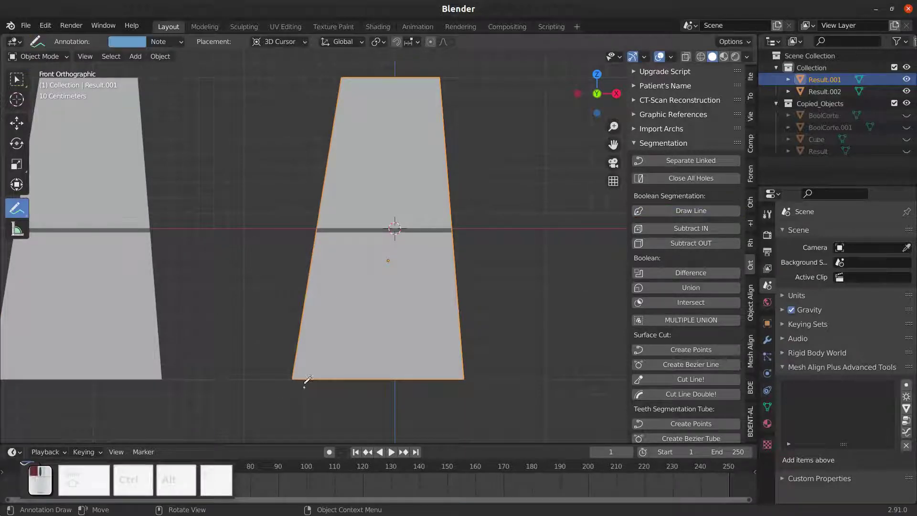
pyautogui.click(342, 260)
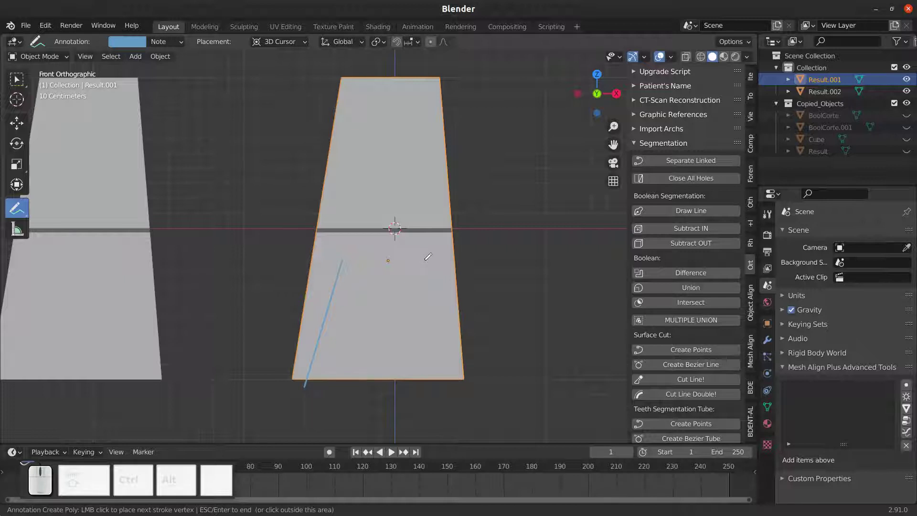
pyautogui.click(425, 261)
pyautogui.click(448, 384)
pyautogui.click(311, 387)
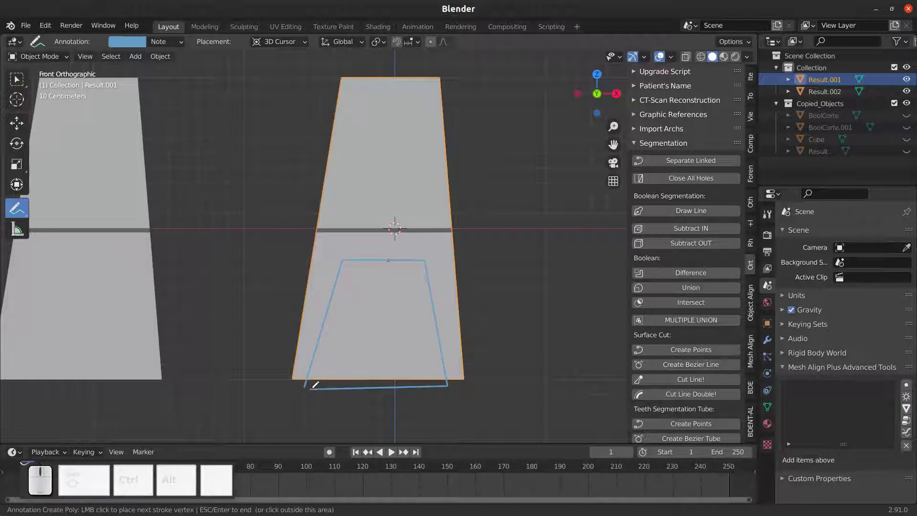
pyautogui.click(710, 228)
# Delete the leftover drawn-line object and the uncut spare chair, keeping only the four-legged chair.
pyautogui.moveTo(535, 245); pyautogui.dragTo(390, 331, button='middle')
pyautogui.click(390, 332)
pyautogui.press('x')
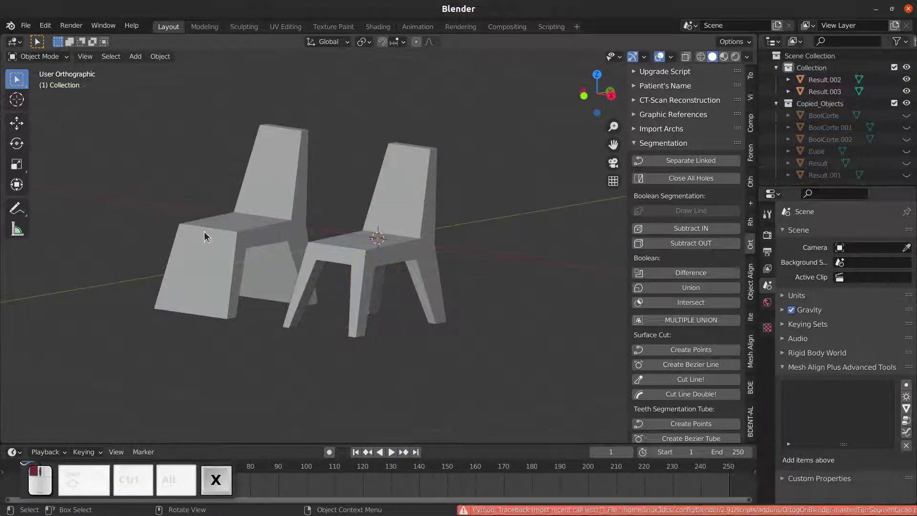
pyautogui.click(215, 240)
pyautogui.press('x')
pyautogui.click(233, 259)
pyautogui.moveTo(238, 258); pyautogui.dragTo(414, 180, button='middle')
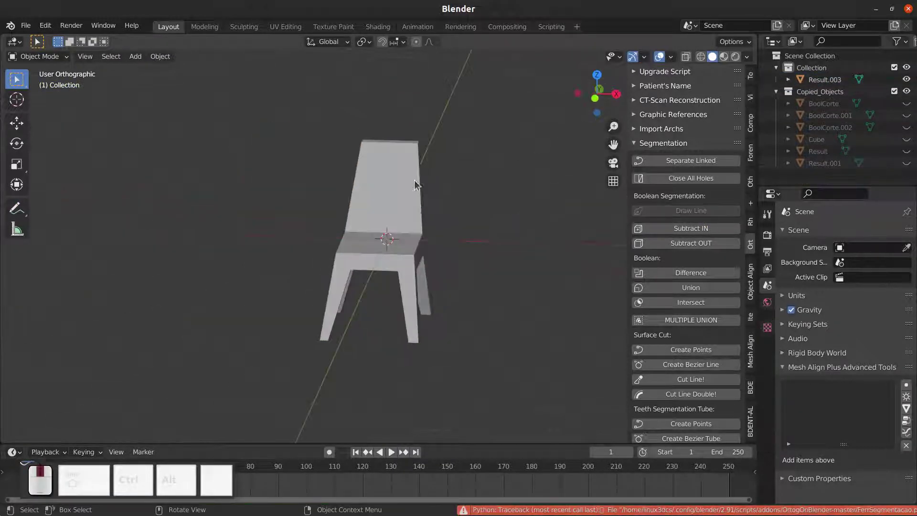
# Duplicate the four-legged chair in the front view and place the copy along X to the left of the original.
pyautogui.press('KP_1')
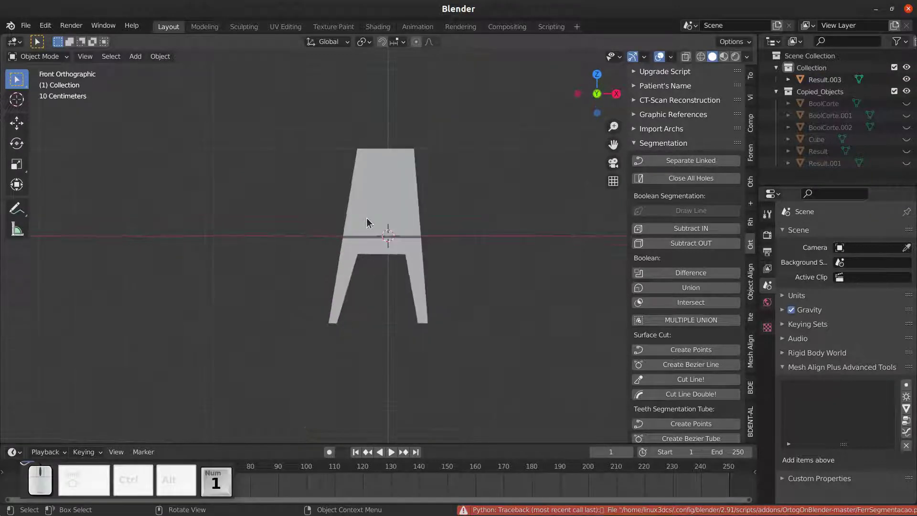
pyautogui.scroll(3, 368, 220)
pyautogui.click(420, 200)
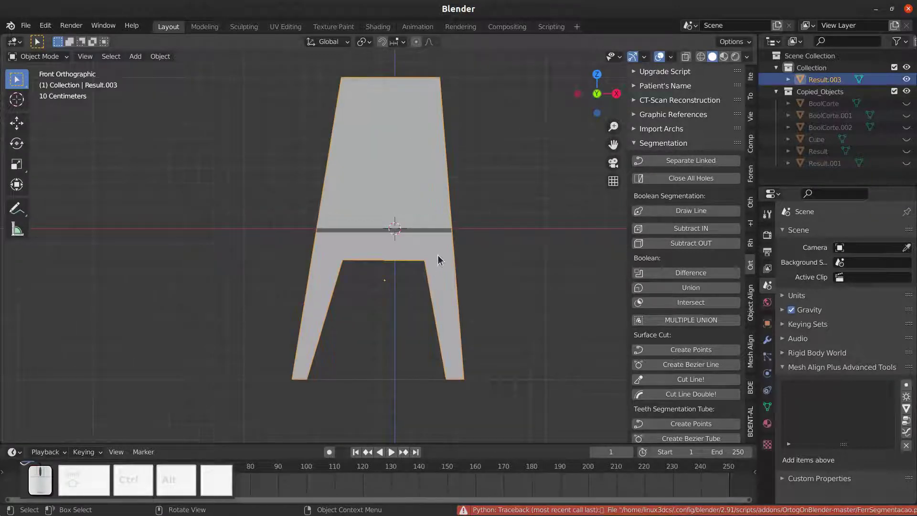
pyautogui.hotkey('shift', 'd')
pyautogui.press('x')
pyautogui.click(202, 239)
pyautogui.scroll(1, 418, 259)
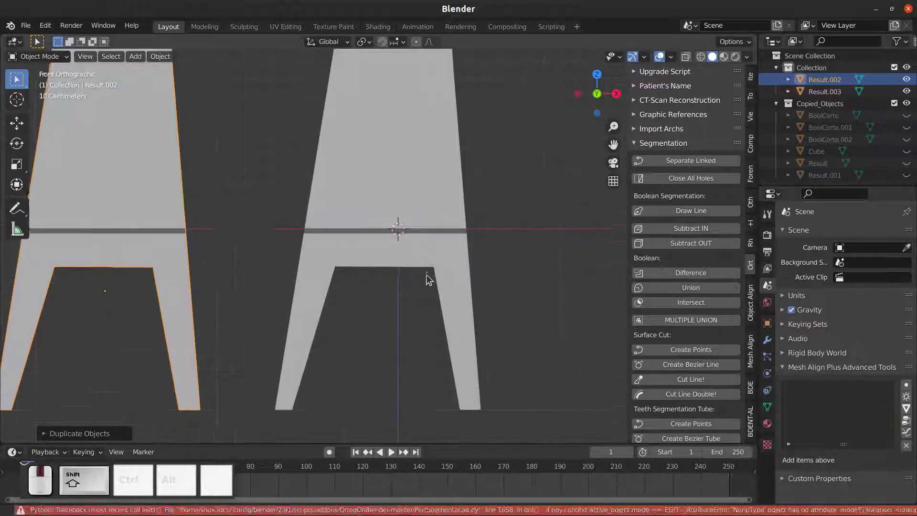
# Outline a four-sided opening on the original chair's backrest with Draw Line and cut it through using Subtract IN.
pyautogui.click(460, 254)
pyautogui.click(689, 210)
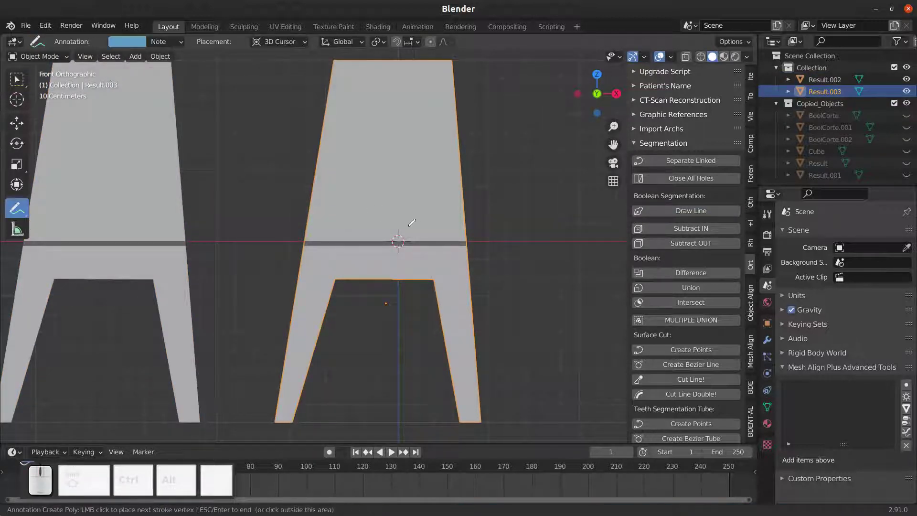
pyautogui.click(432, 228)
pyautogui.click(429, 146)
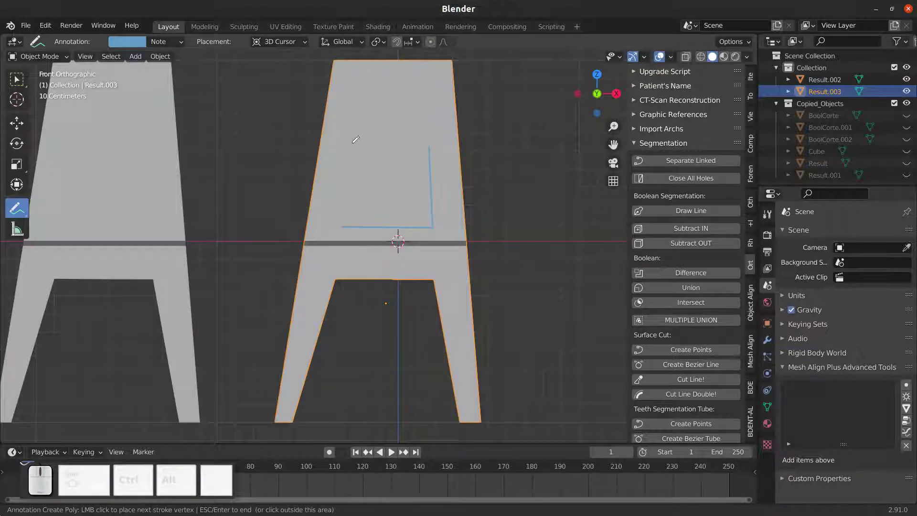
pyautogui.click(354, 143)
pyautogui.click(342, 225)
pyautogui.press('Escape')
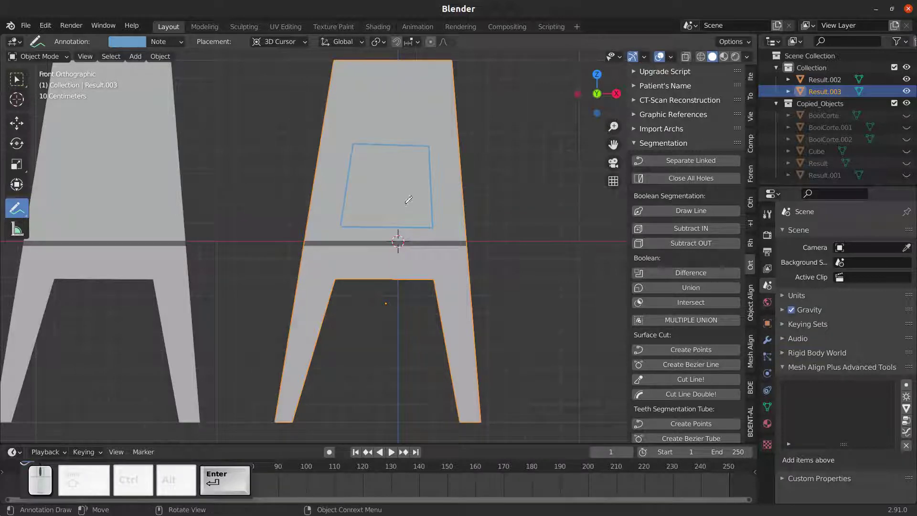
pyautogui.click(702, 231)
pyautogui.moveTo(402, 187); pyautogui.dragTo(418, 212, button='middle')
# Invert the selection and delete the drawn-line object together with the spare chair copy.
pyautogui.press('ctrl')
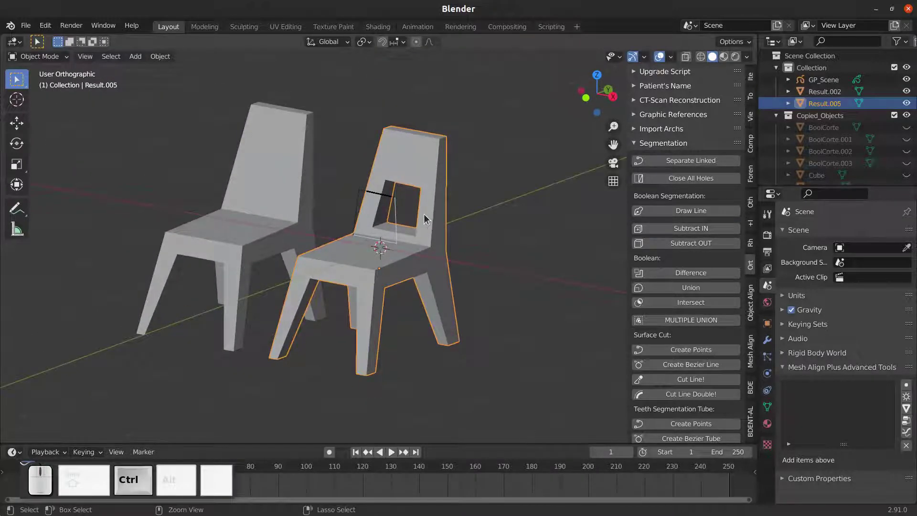
pyautogui.hotkey('ctrl', 'i')
pyautogui.press('Delete')
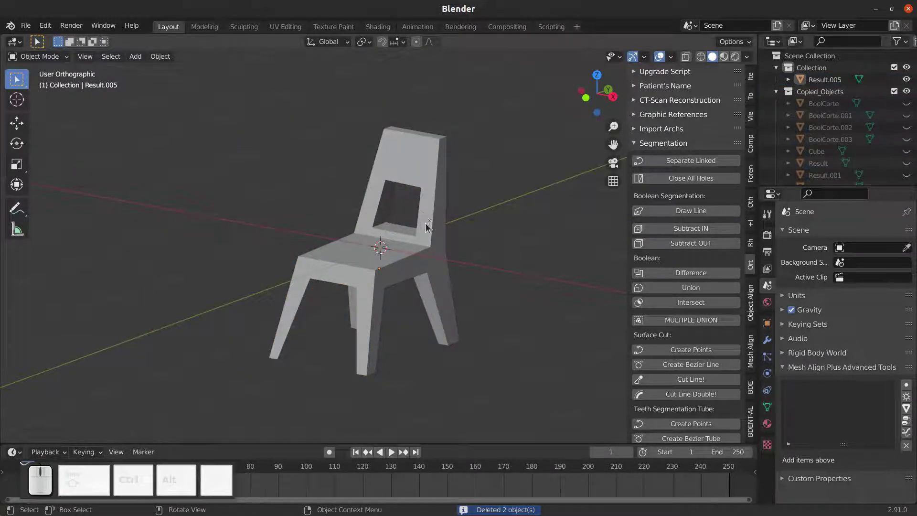
pyautogui.moveTo(425, 223); pyautogui.dragTo(356, 241, button='middle')
pyautogui.scroll(-4, 339, 241)
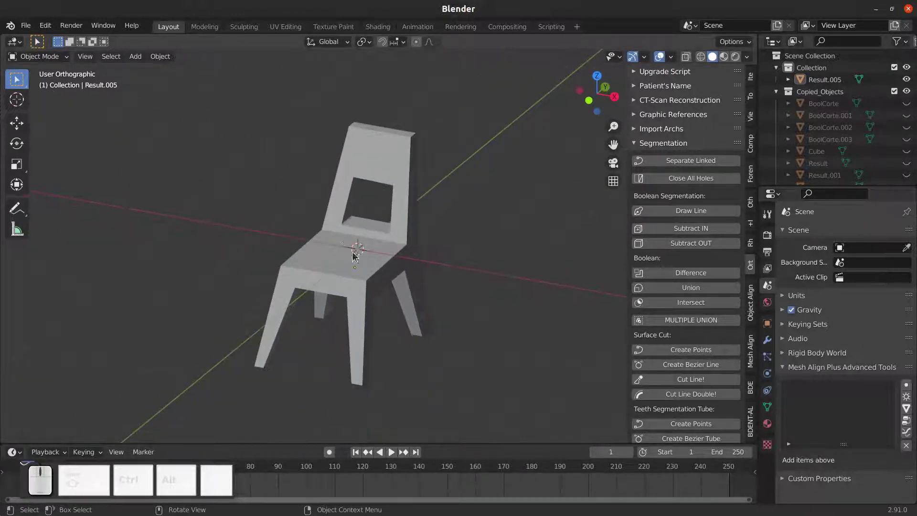
# Raise the finished chair along Z so its legs stand near ground level.
pyautogui.click(367, 302)
pyautogui.press('g')
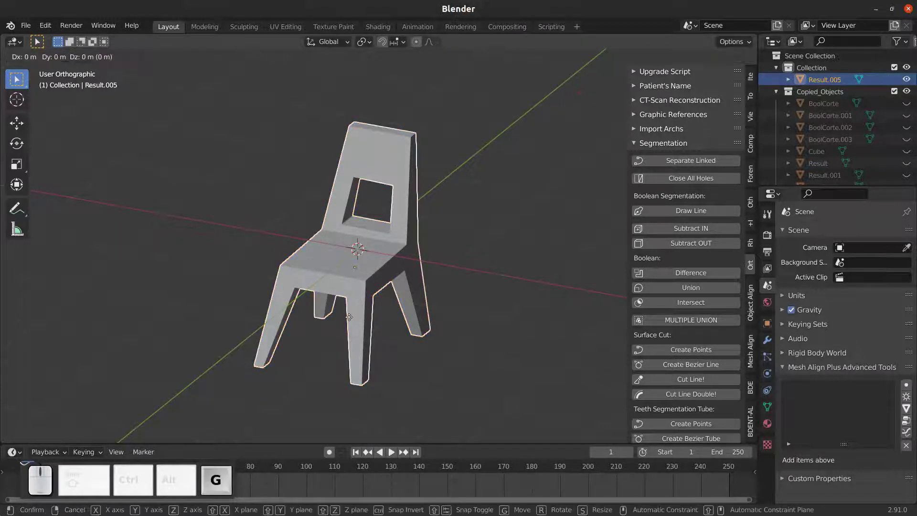
pyautogui.press('z')
pyautogui.click(334, 222)
pyautogui.scroll(-2, 372, 264)
pyautogui.keyDown('shift'); pyautogui.moveTo(372, 264); pyautogui.dragTo(373, 337, button='middle'); pyautogui.keyUp('shift')
pyautogui.scroll(3, 382, 323)
pyautogui.scroll(2, 376, 328)
pyautogui.scroll(-2, 373, 337)
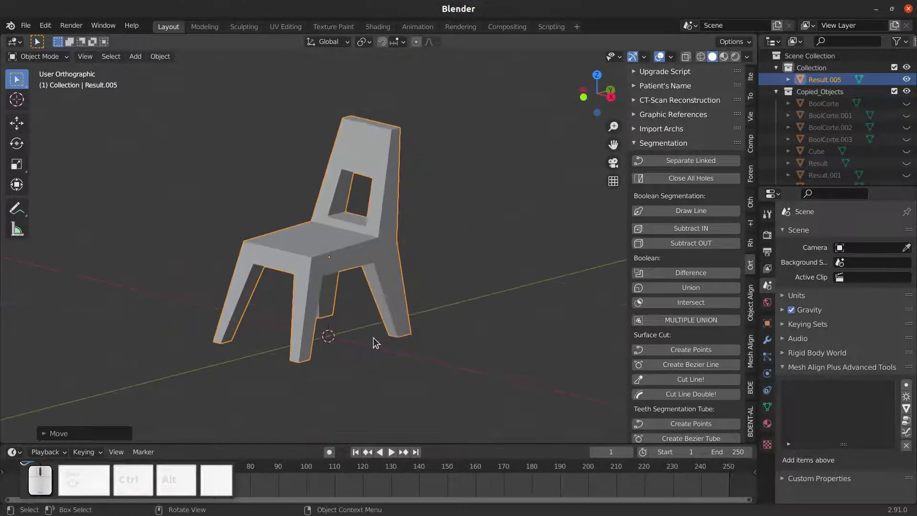
# Start a new file without saving the chair, and add a mesh cube.
pyautogui.hotkey('ctrl', 'n')
pyautogui.press('Return')
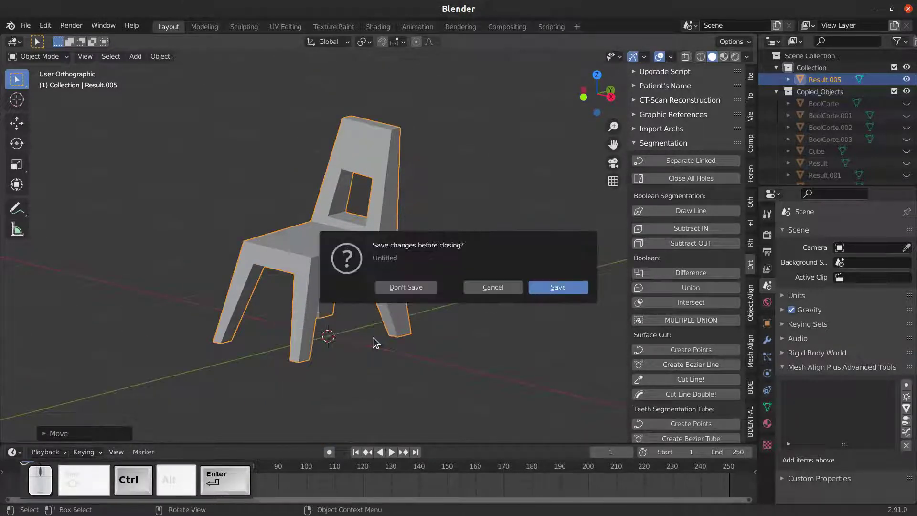
pyautogui.click(406, 287)
pyautogui.hotkey('shift', 'a')
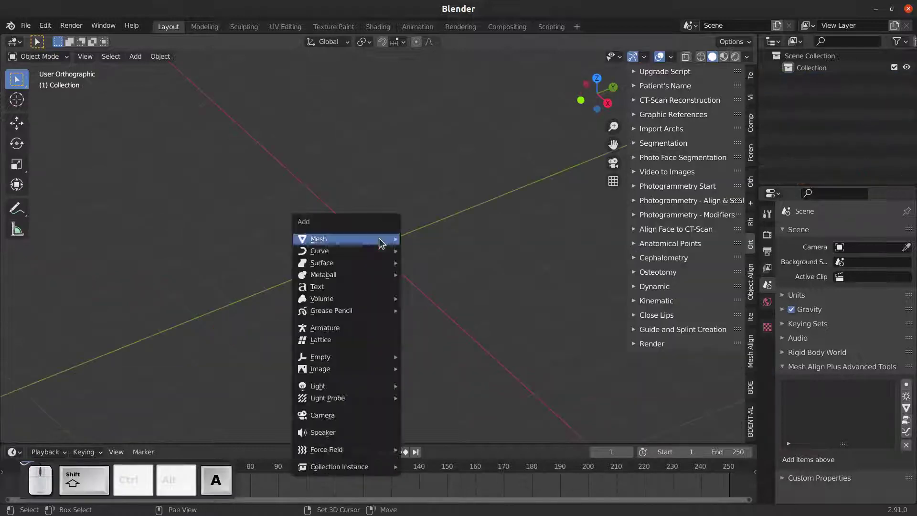
pyautogui.moveTo(382, 240)
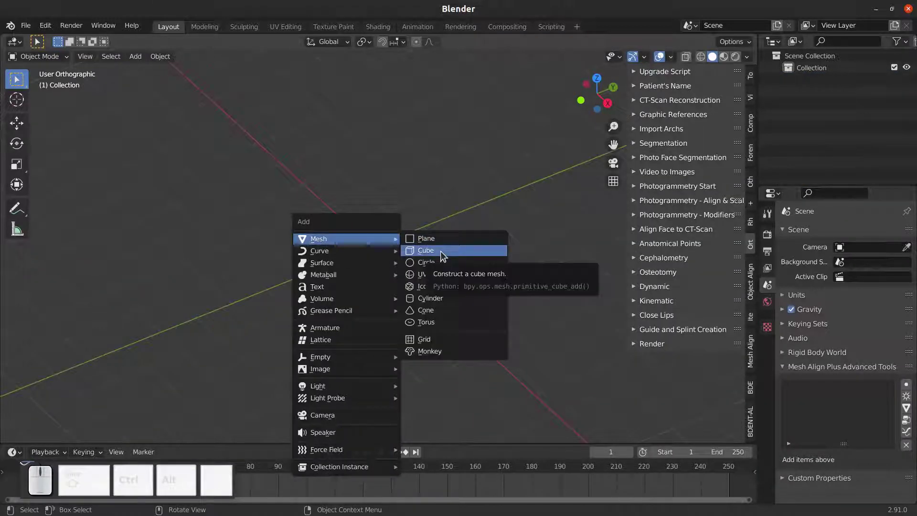
pyautogui.click(439, 250)
# Stretch the cube along X into a long bar and widen it along Y to form a flat slab.
pyautogui.press('s')
pyautogui.press('x')
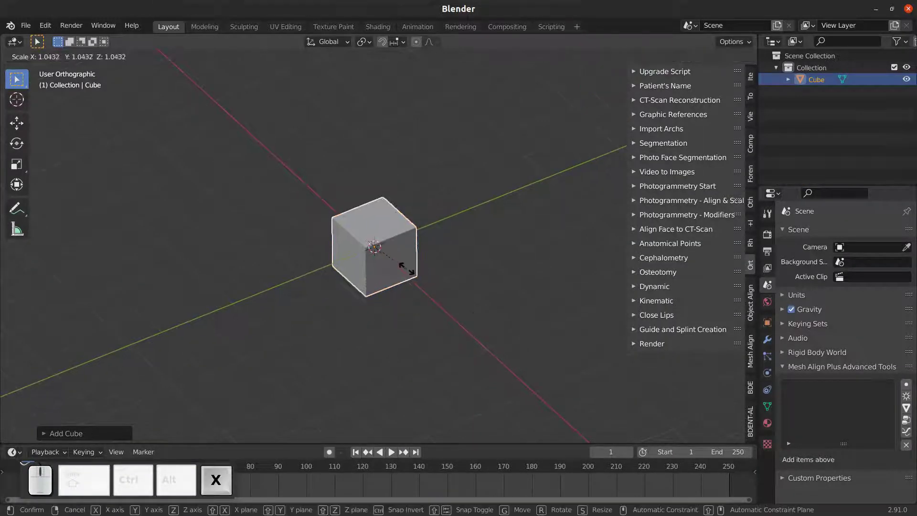
pyautogui.click(487, 364)
pyautogui.press('s')
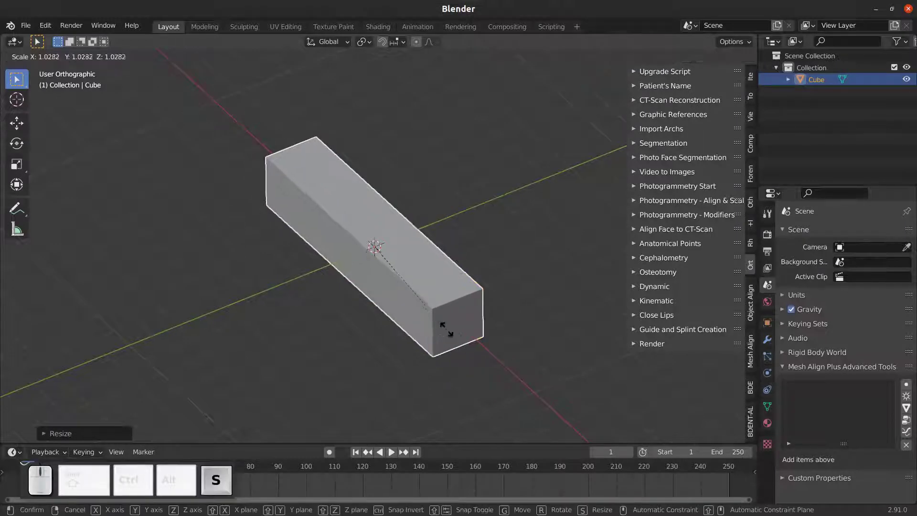
pyautogui.press('y')
pyautogui.click(603, 367)
pyautogui.moveTo(410, 317); pyautogui.dragTo(457, 304, button='middle')
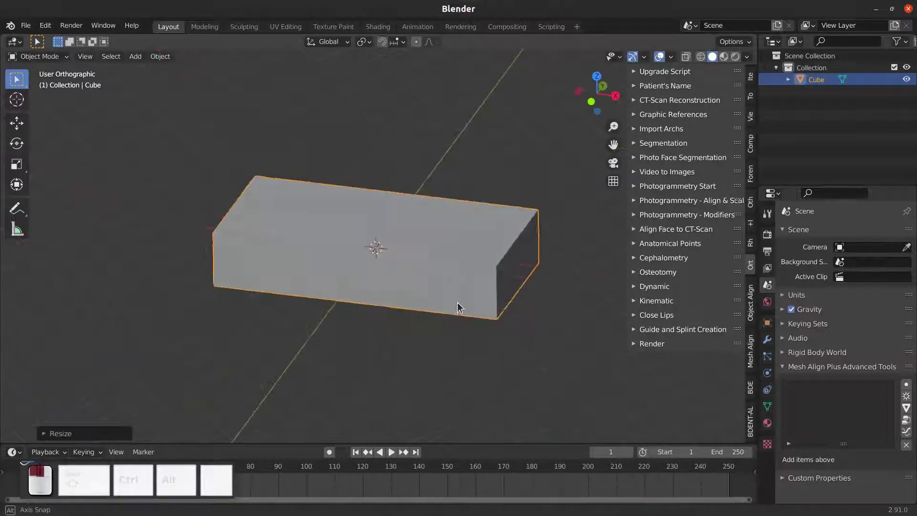
# In the front view, draw a closed spoon-like side profile across the slab with Draw Line, with a thin handle and a deeper end.
pyautogui.press('KP_1')
pyautogui.scroll(3, 386, 290)
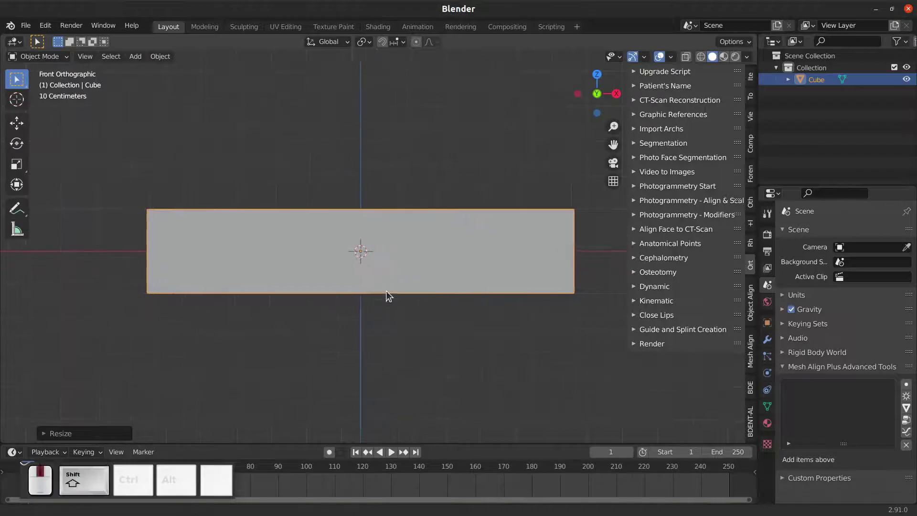
pyautogui.click(647, 143)
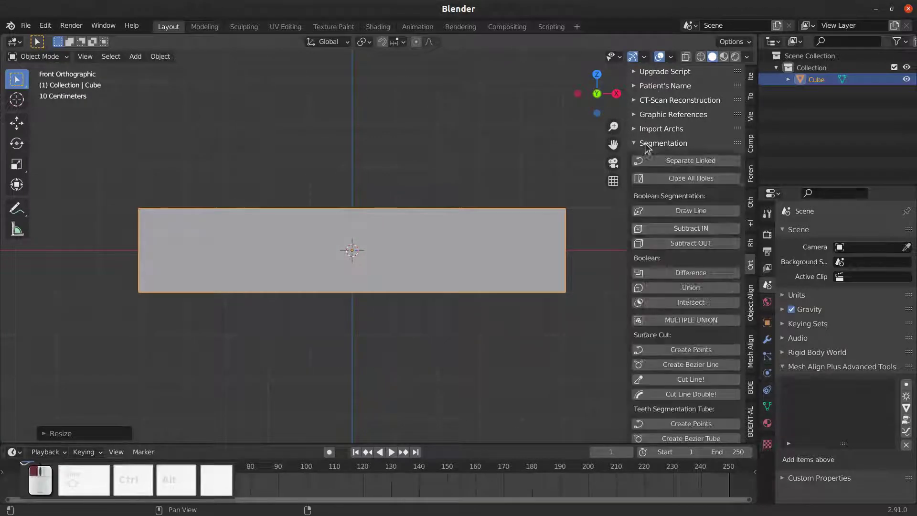
pyautogui.click(702, 210)
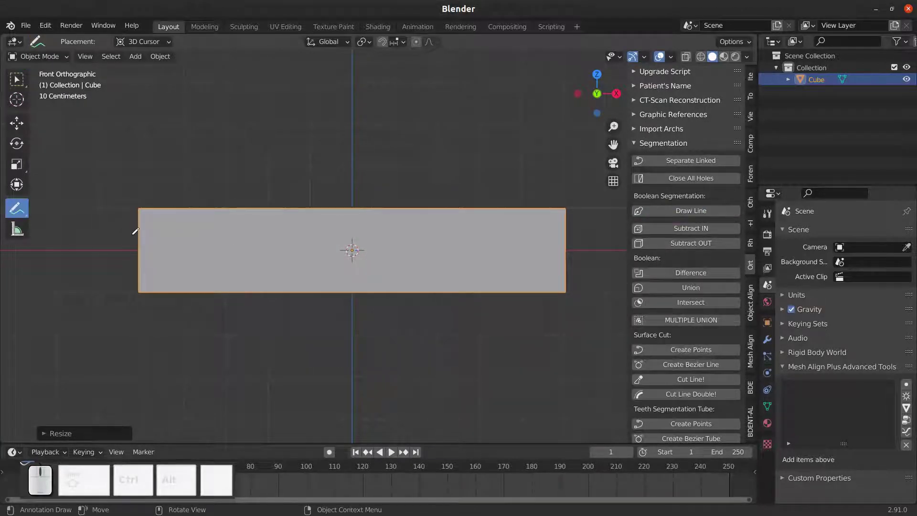
pyautogui.click(131, 234)
pyautogui.click(200, 221)
pyautogui.click(276, 220)
pyautogui.click(299, 220)
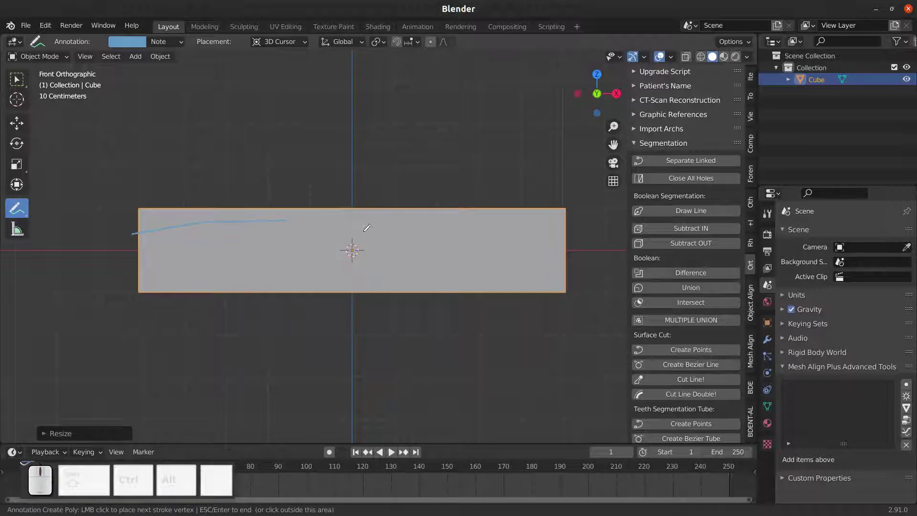
pyautogui.click(374, 224)
pyautogui.click(444, 241)
pyautogui.click(500, 243)
pyautogui.click(547, 229)
pyautogui.click(549, 245)
pyautogui.click(523, 273)
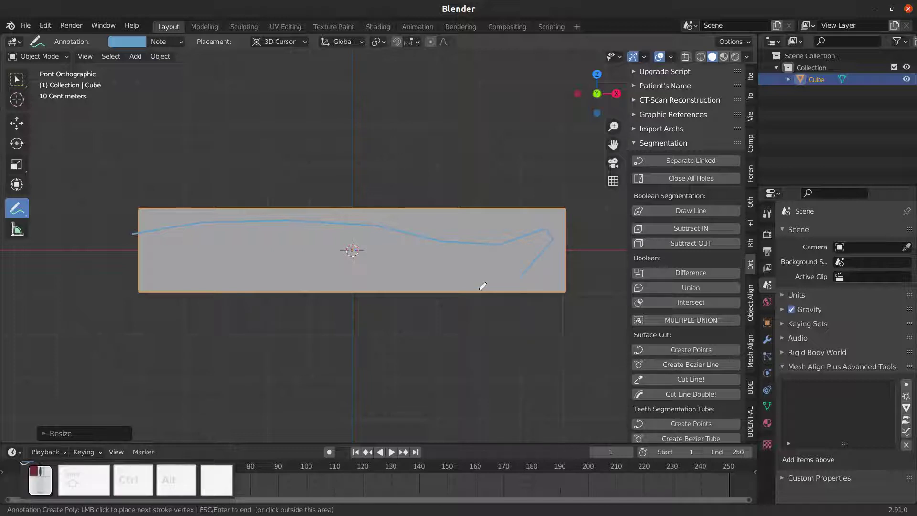
pyautogui.click(481, 288)
pyautogui.click(225, 241)
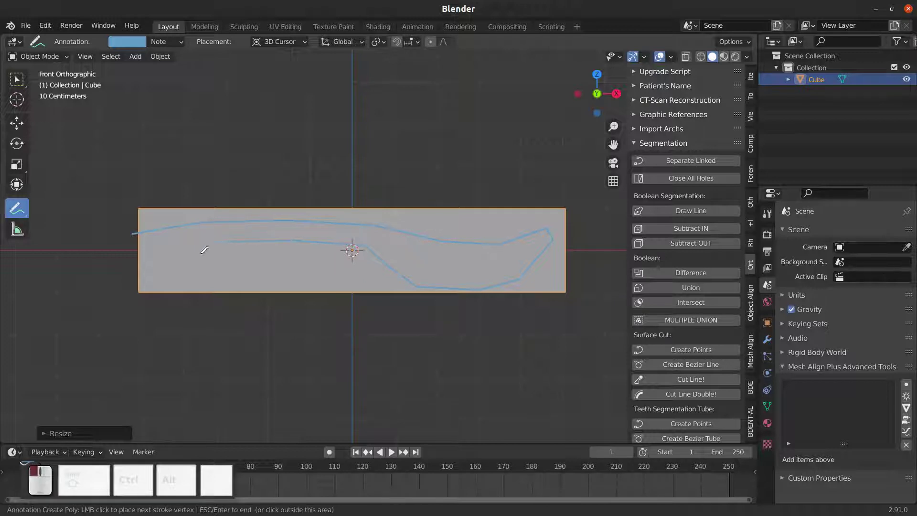
pyautogui.click(147, 262)
pyautogui.click(134, 236)
pyautogui.press('Return')
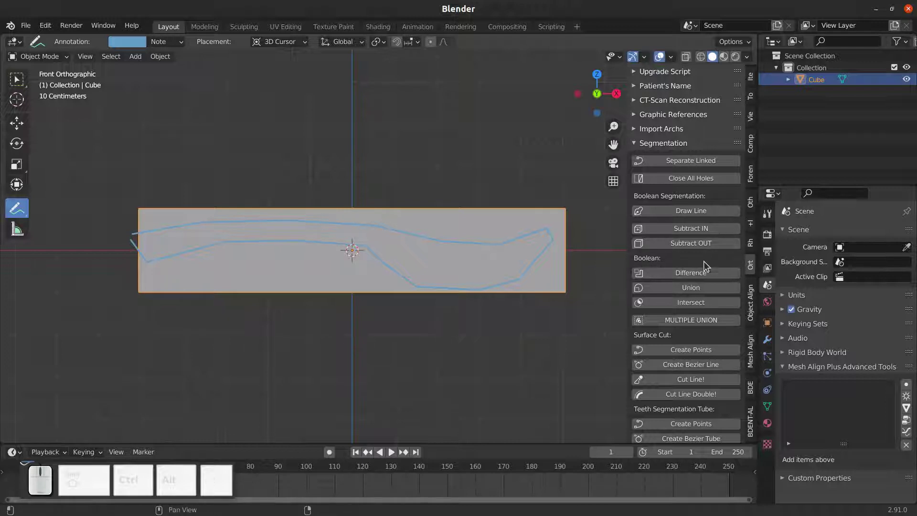
# Cut away everything outside the drawn profile using Subtract OUT and delete the leftover drawn-line object.
pyautogui.click(701, 242)
pyautogui.moveTo(358, 205)
pyautogui.mouseDown(button='middle')
pyautogui.moveTo(338, 254)
pyautogui.moveTo(307, 273)
pyautogui.mouseUp(button='middle')
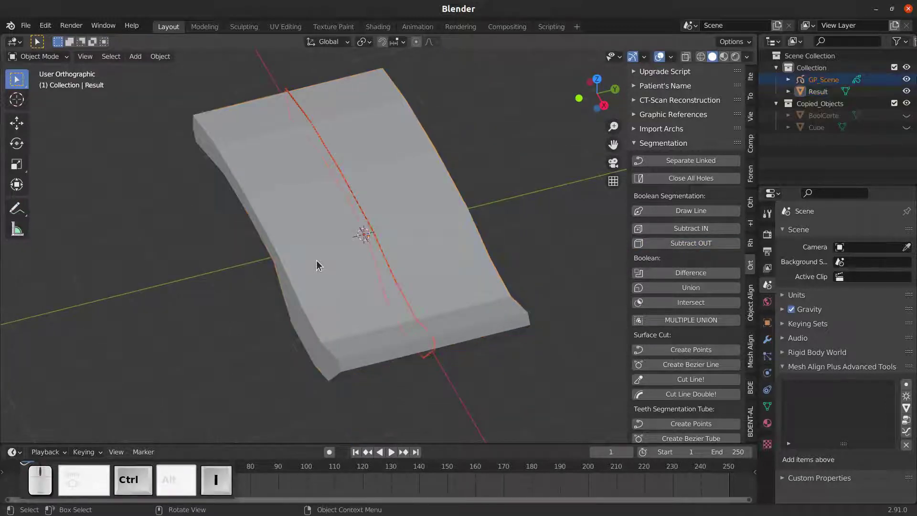
pyautogui.press('Delete')
# In the top view, duplicate the carved slab along Y about 7.4 m away as a spare copy.
pyautogui.press('KP_7')
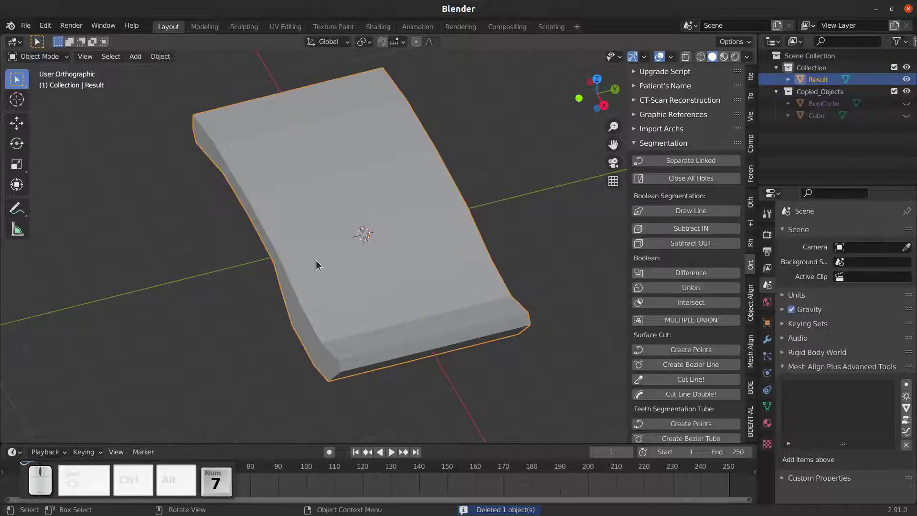
pyautogui.scroll(-3, 316, 260)
pyautogui.hotkey('shift', 'd')
pyautogui.press('y')
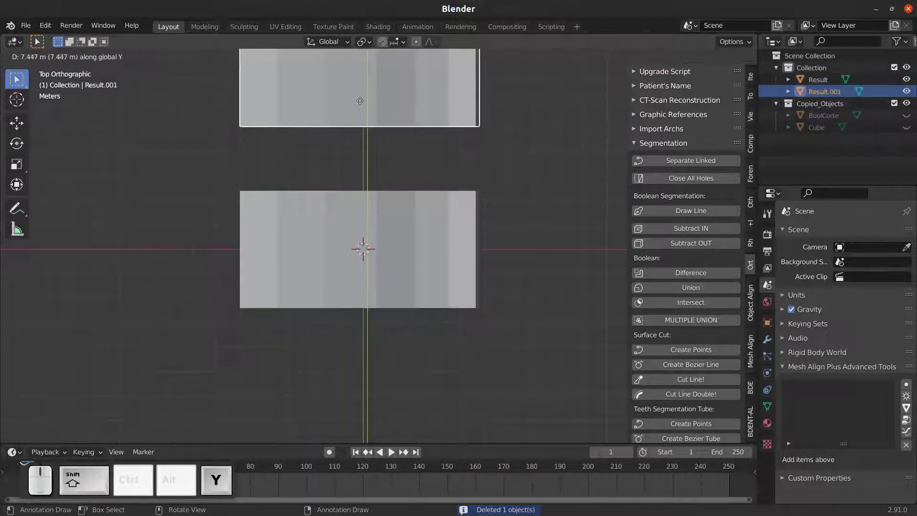
pyautogui.click(415, 246)
# Select the original slab and draw a closed spoon outline over it with Draw Line, with a narrow handle and a wide rounded bowl.
pyautogui.click(413, 281)
pyautogui.scroll(3, 421, 287)
pyautogui.keyDown('shift'); pyautogui.moveTo(428, 294); pyautogui.dragTo(422, 299, button='middle'); pyautogui.keyUp('shift')
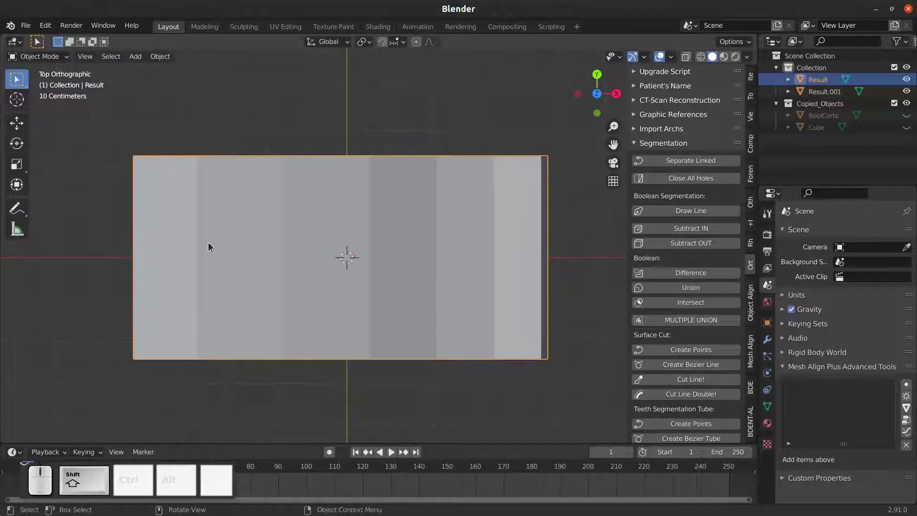
pyautogui.click(684, 214)
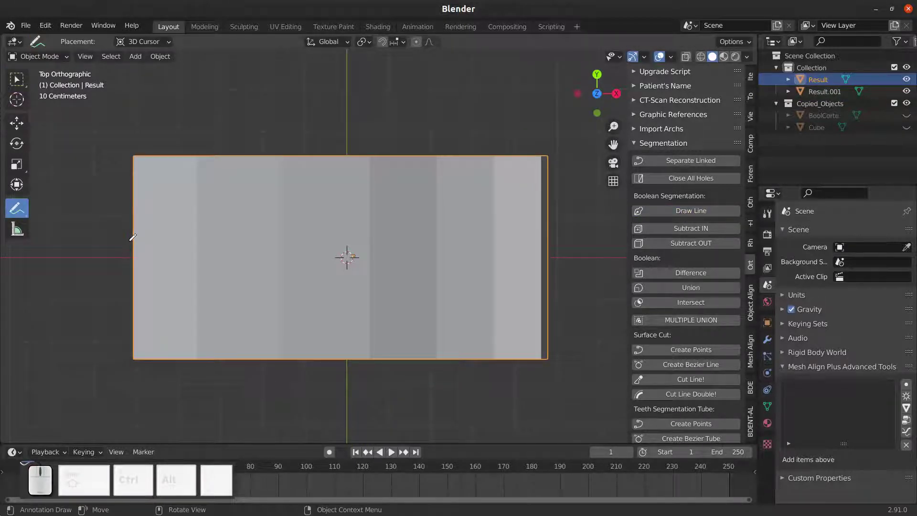
pyautogui.click(130, 241)
pyautogui.click(201, 230)
pyautogui.click(270, 228)
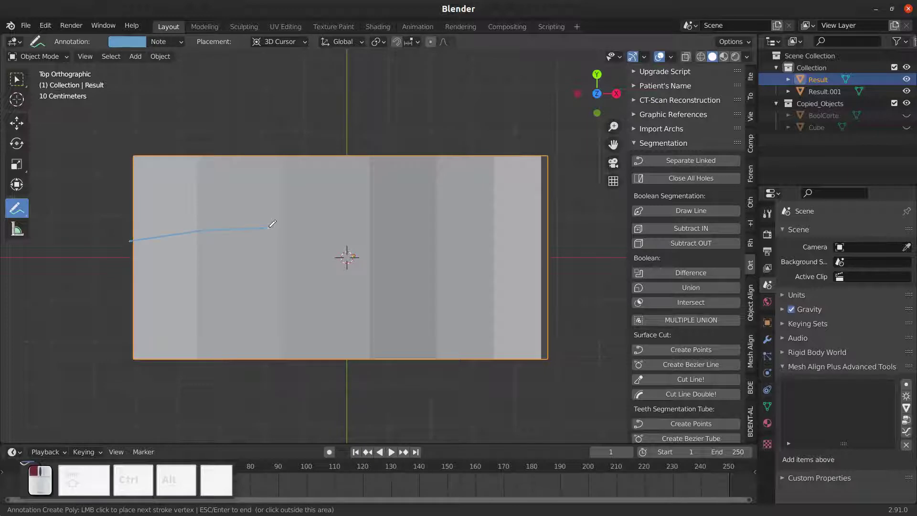
pyautogui.click(367, 236)
pyautogui.click(435, 196)
pyautogui.click(488, 199)
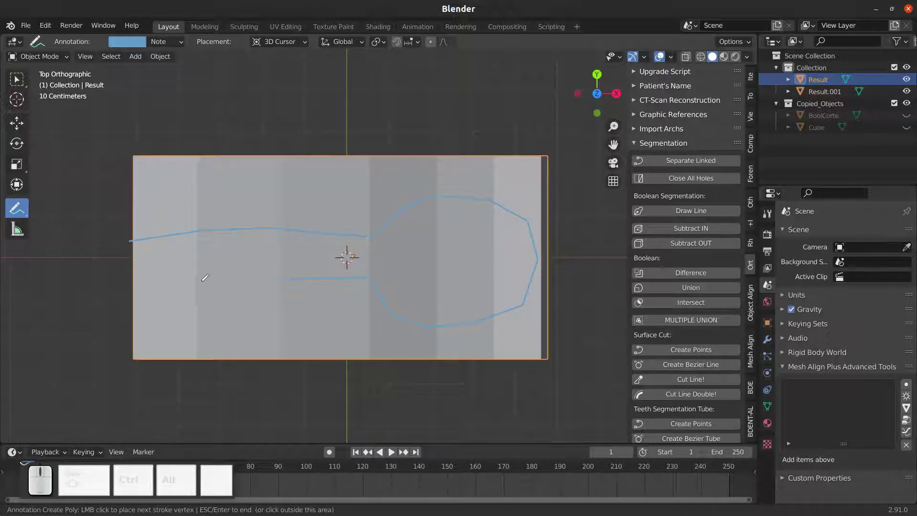
pyautogui.click(127, 268)
pyautogui.press('Return')
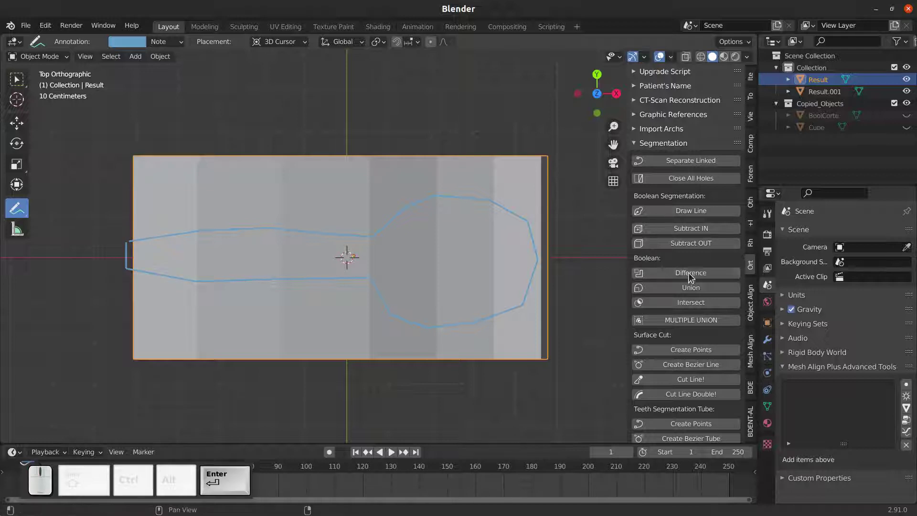
# Cut away everything outside the spoon outline with Subtract OUT, and delete the spare slab copy.
pyautogui.click(690, 243)
pyautogui.moveTo(428, 274); pyautogui.dragTo(512, 183, button='middle')
pyautogui.click(512, 177)
pyautogui.press('x')
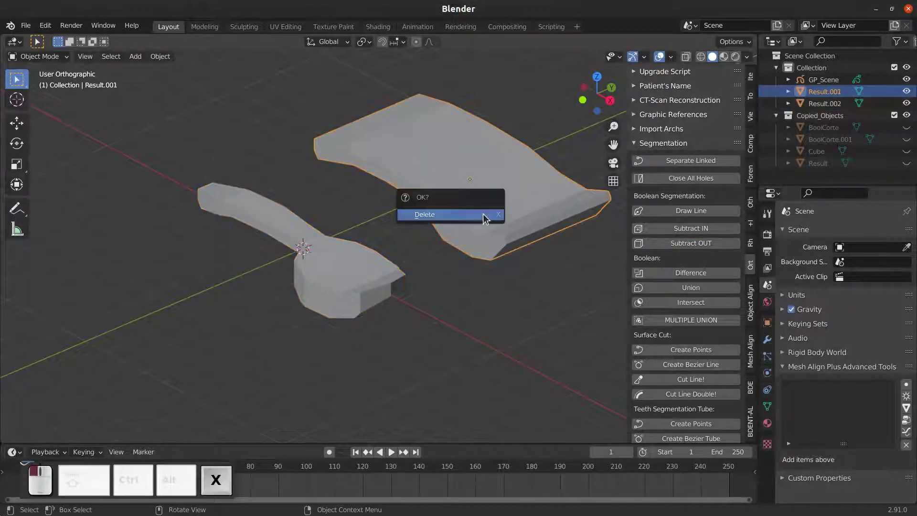
pyautogui.click(482, 213)
# Select the carved spoon and examine its shape from several angles and its mesh in Edit Mode.
pyautogui.scroll(2, 391, 248)
pyautogui.moveTo(391, 247); pyautogui.dragTo(391, 285, button='middle')
pyautogui.click(390, 286)
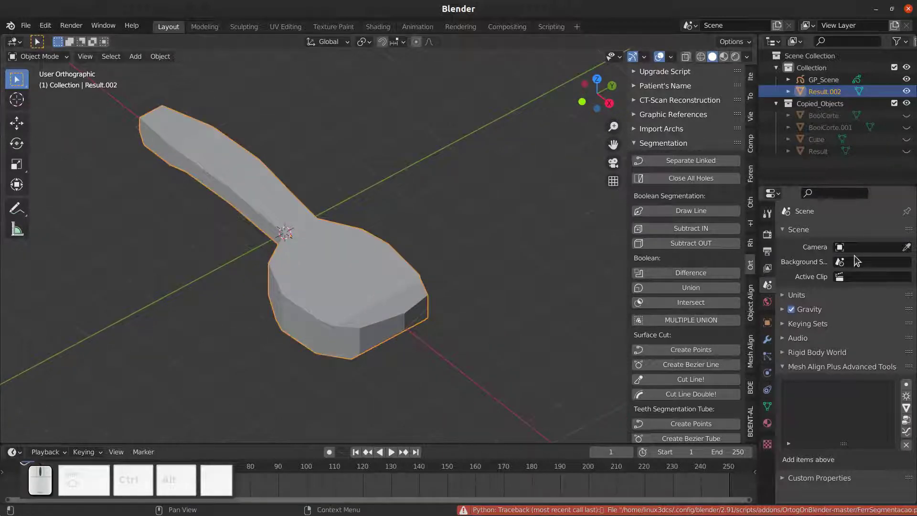
pyautogui.moveTo(340, 268); pyautogui.dragTo(413, 246, button='middle')
pyautogui.press('Tab')
pyautogui.scroll(2, 421, 261)
pyautogui.scroll(-2, 428, 267)
pyautogui.press('Tab')
pyautogui.keyDown('shift'); pyautogui.moveTo(414, 246); pyautogui.dragTo(420, 297, button='middle'); pyautogui.keyUp('shift')
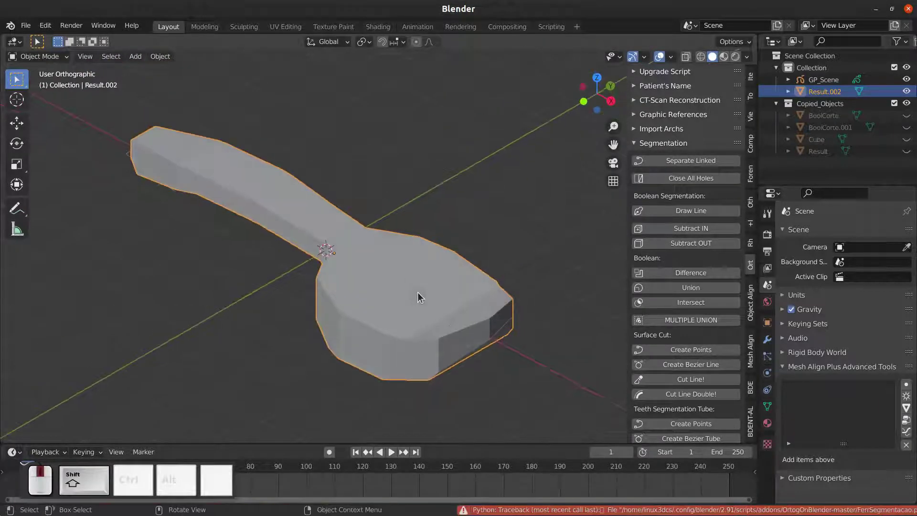
# Add a Subdivision Surface modifier to the spoon and set its viewport levels to 3.
pyautogui.click(805, 340)
pyautogui.click(767, 339)
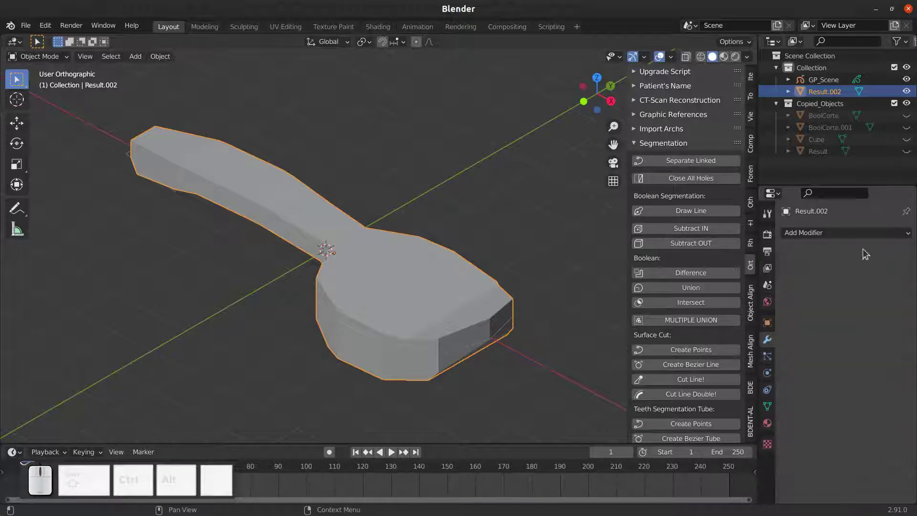
pyautogui.click(841, 232)
pyautogui.click(719, 432)
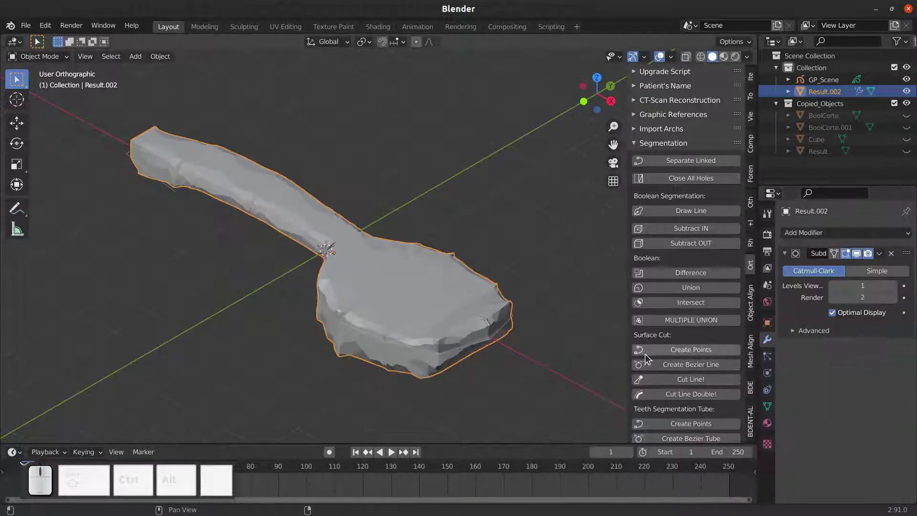
pyautogui.click(892, 289)
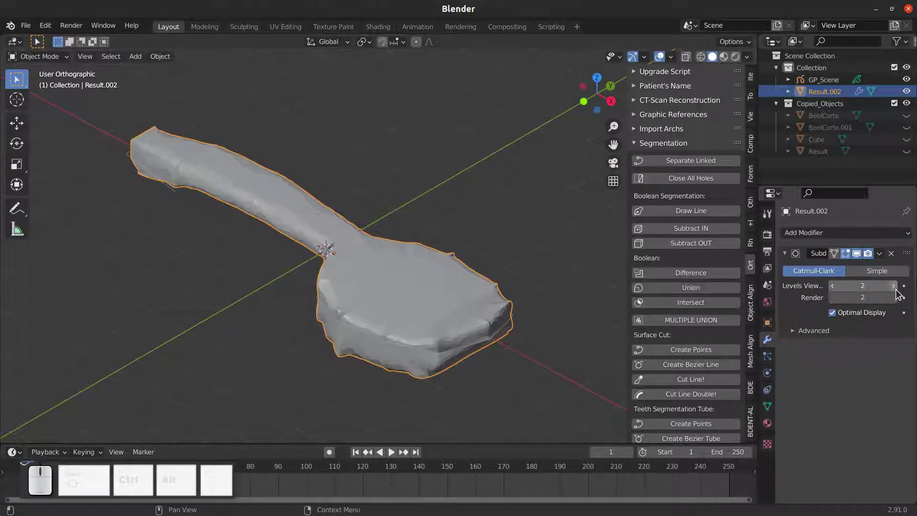
pyautogui.click(892, 288)
# Examine the subdivided spoon's surface and edges from several angles, including its mesh in Edit Mode.
pyautogui.moveTo(526, 277); pyautogui.dragTo(448, 274, button='middle')
pyautogui.press('Tab')
pyautogui.scroll(1, 451, 257)
pyautogui.press('Tab')
pyautogui.scroll(-3, 454, 263)
pyautogui.scroll(2, 448, 275)
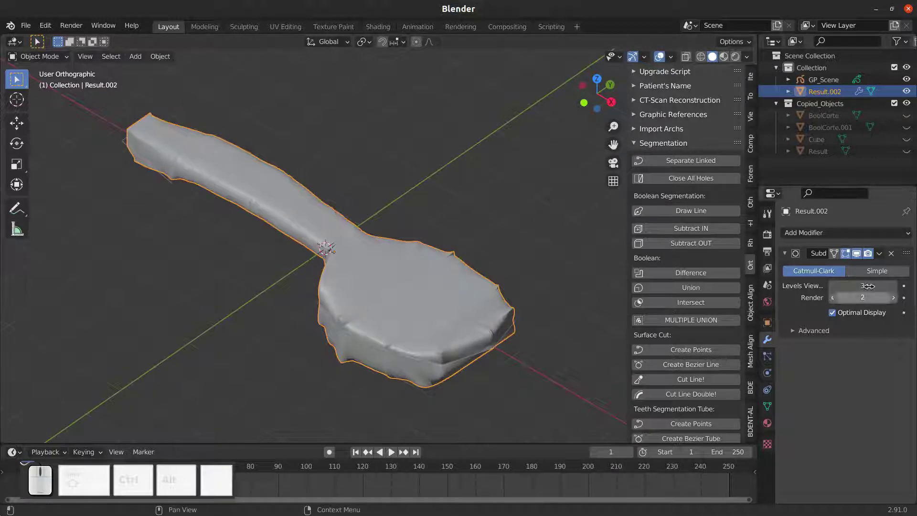
pyautogui.moveTo(433, 316); pyautogui.dragTo(372, 247, button='middle')
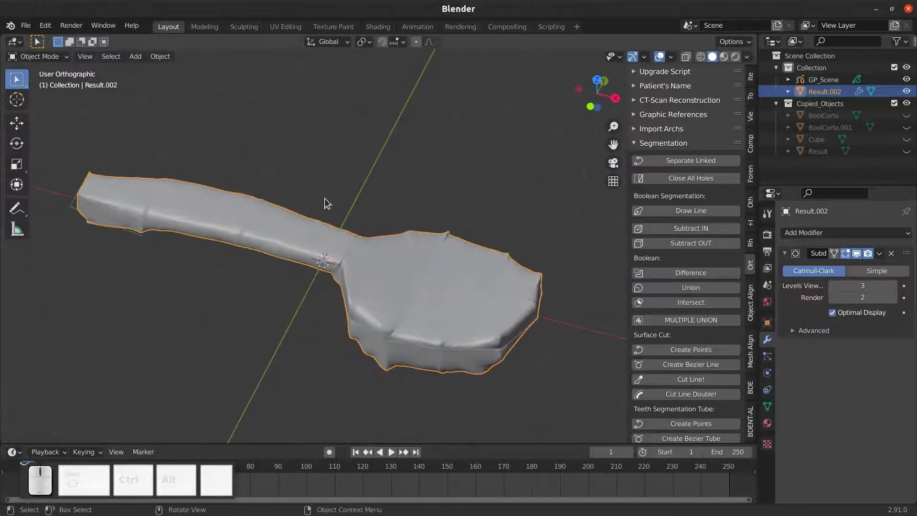
pyautogui.moveTo(325, 203); pyautogui.dragTo(278, 205, button='middle')
pyautogui.moveTo(368, 313); pyautogui.dragTo(293, 342, button='middle')
pyautogui.moveTo(384, 299); pyautogui.dragTo(404, 280, button='middle')
# Delete the spoon and start a new file without saving the changes.
pyautogui.press('x')
pyautogui.click(403, 273)
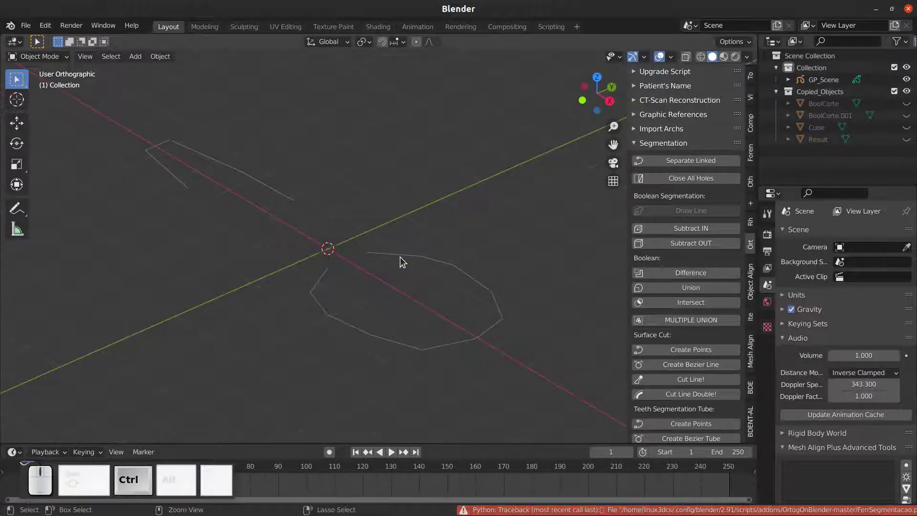
pyautogui.hotkey('ctrl', 'n')
pyautogui.press('Return')
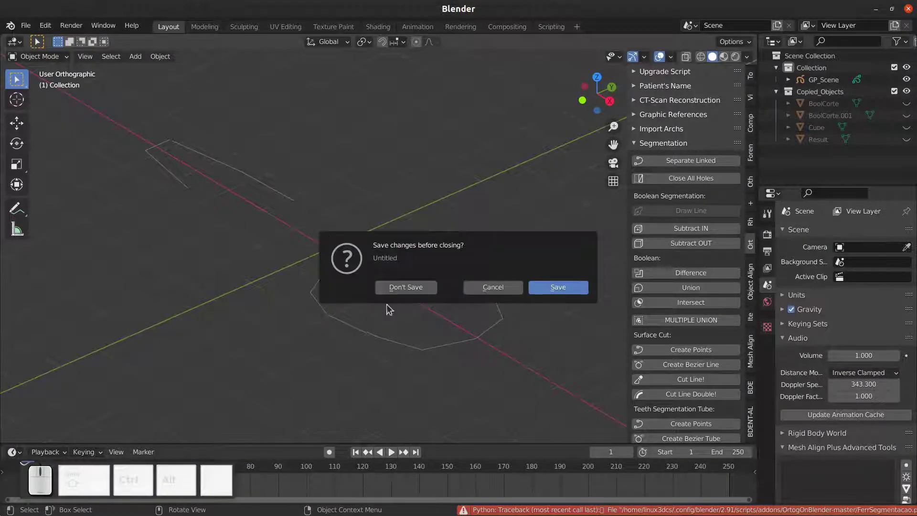
pyautogui.click(405, 287)
pyautogui.moveTo(307, 256); pyautogui.dragTo(306, 254, button='middle')
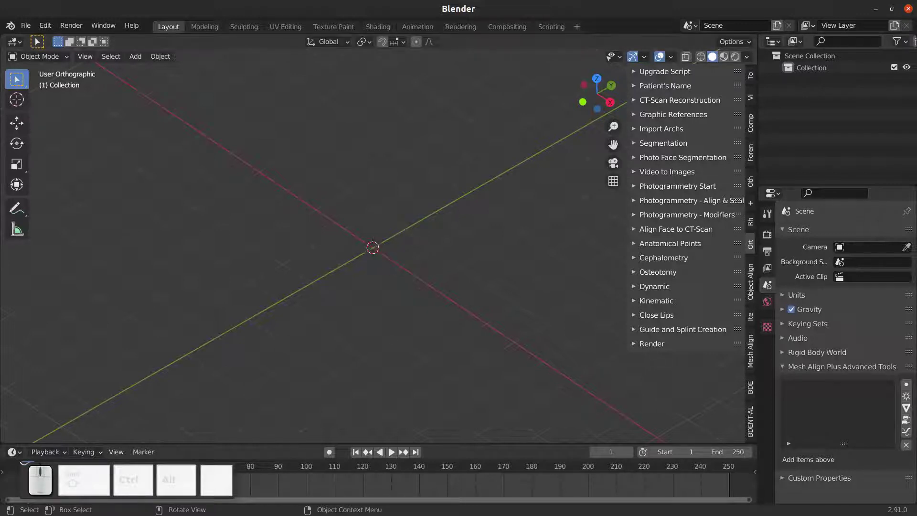
pyautogui.moveTo(0, 230); pyautogui.dragTo(0, 168)
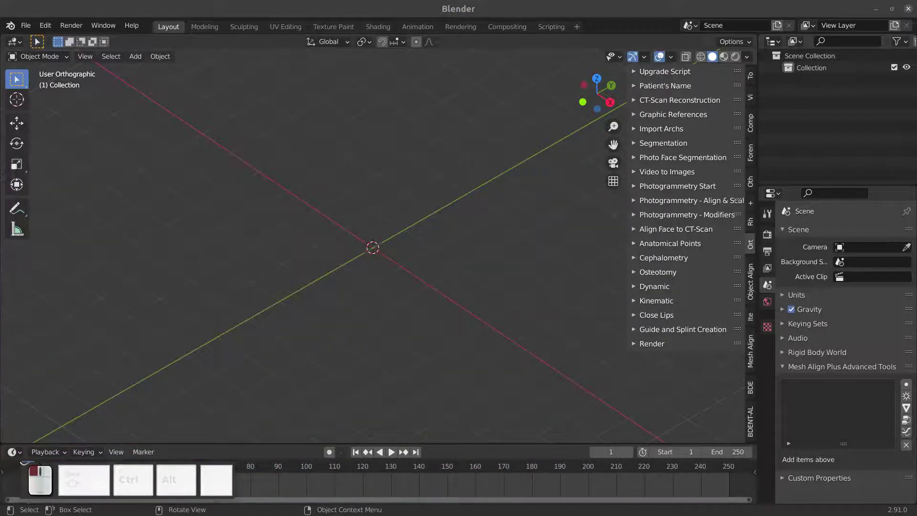
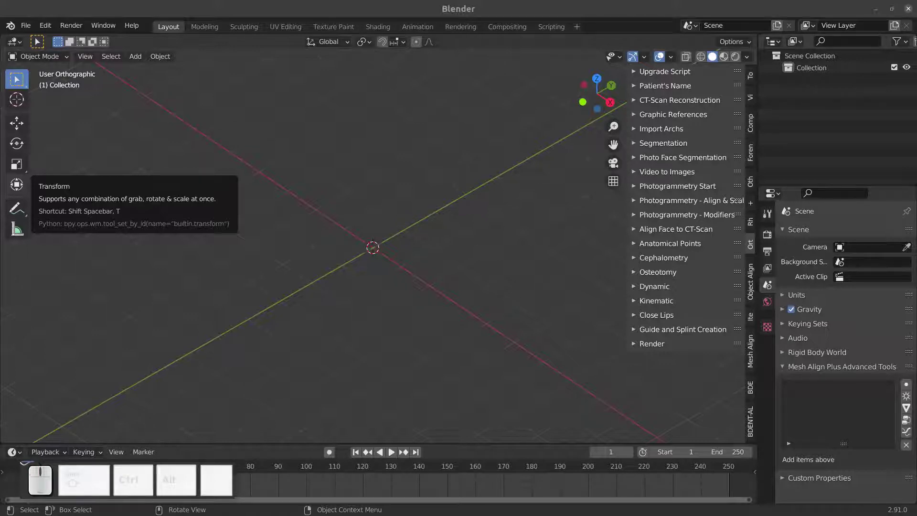
pyautogui.press('p')
pyautogui.press('BackSpace')
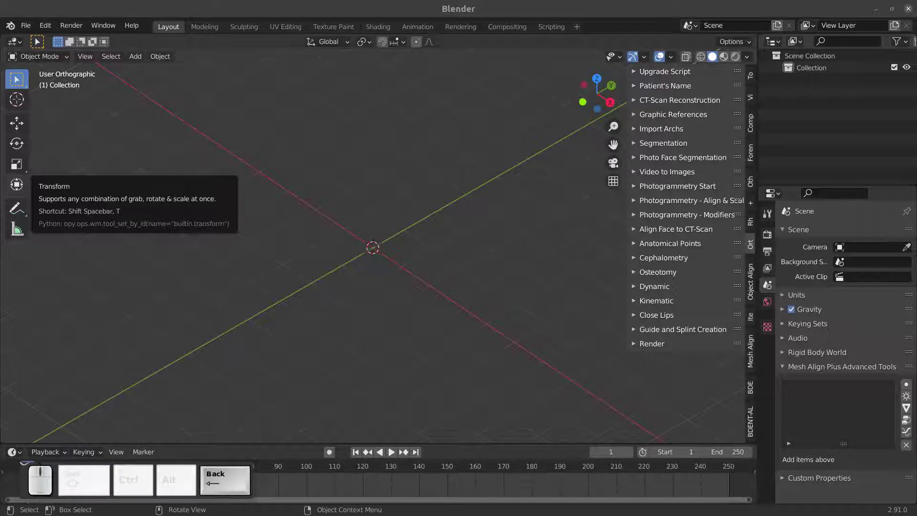
pyautogui.press('r')
pyautogui.press('Return')
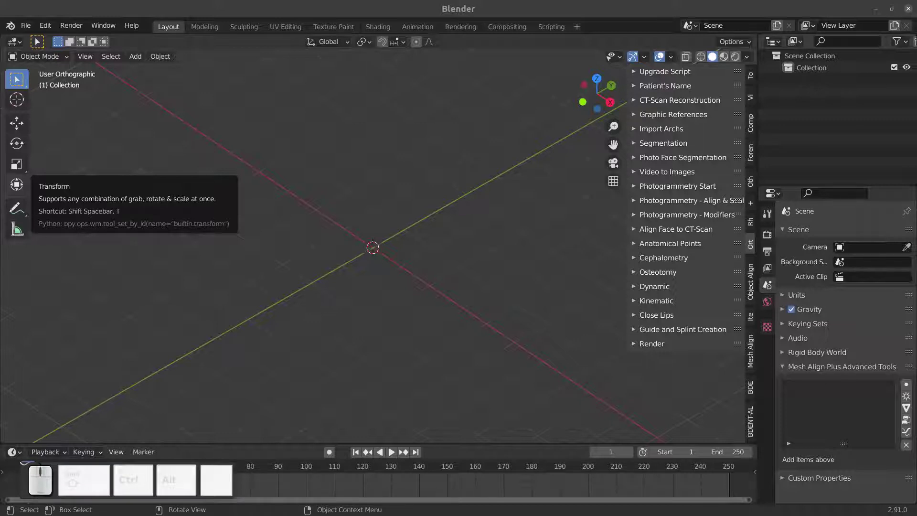
pyautogui.press('r')
pyautogui.press('Return')
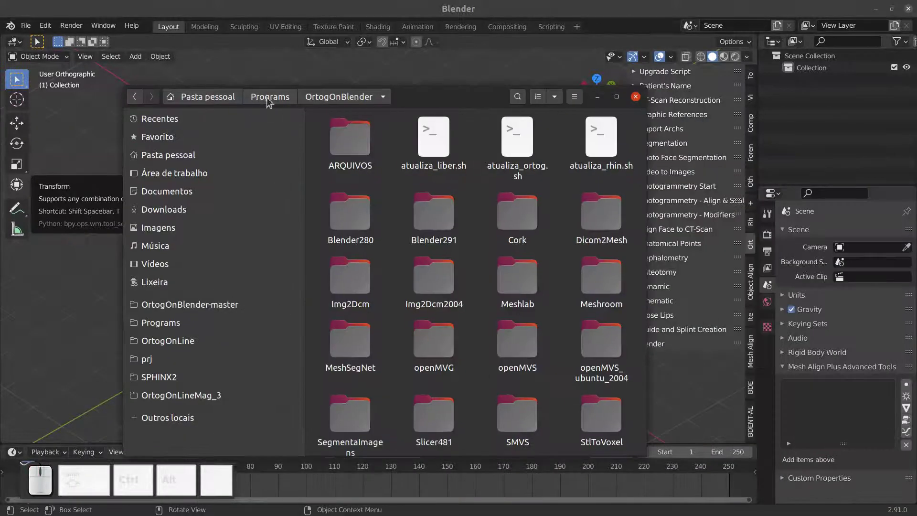
# In the file manager, maximize the window, open the ARQUIVOS folder inside OrtogOnBlender and select the TOMOGRAFIA_2 folder.
pyautogui.doubleClick(434, 97)
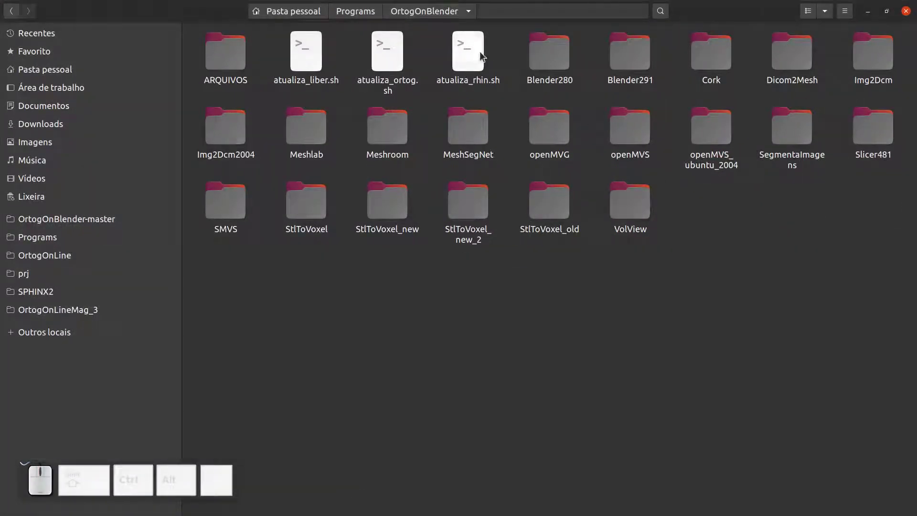
pyautogui.click(238, 62)
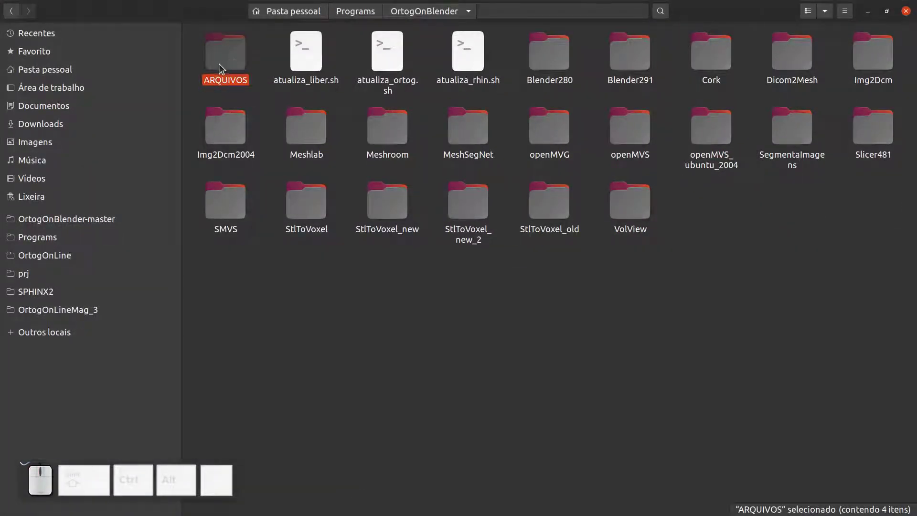
pyautogui.doubleClick(219, 64)
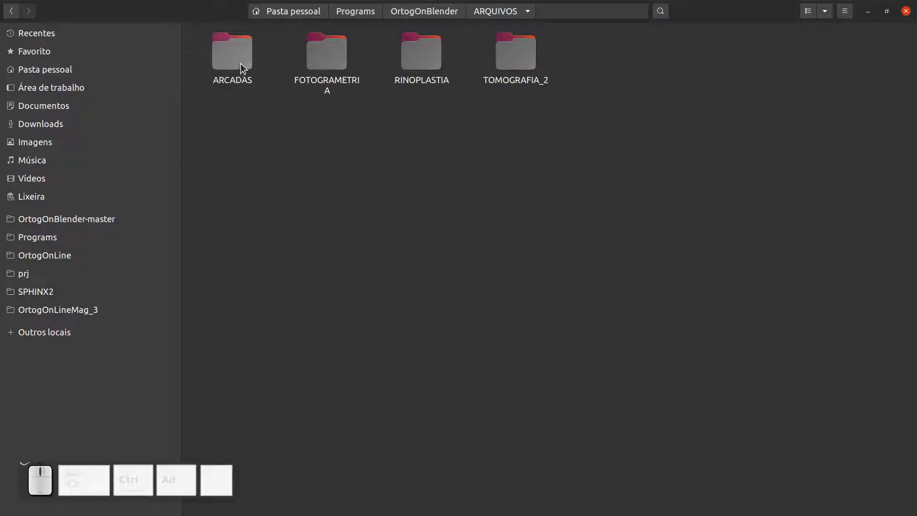
pyautogui.click(502, 55)
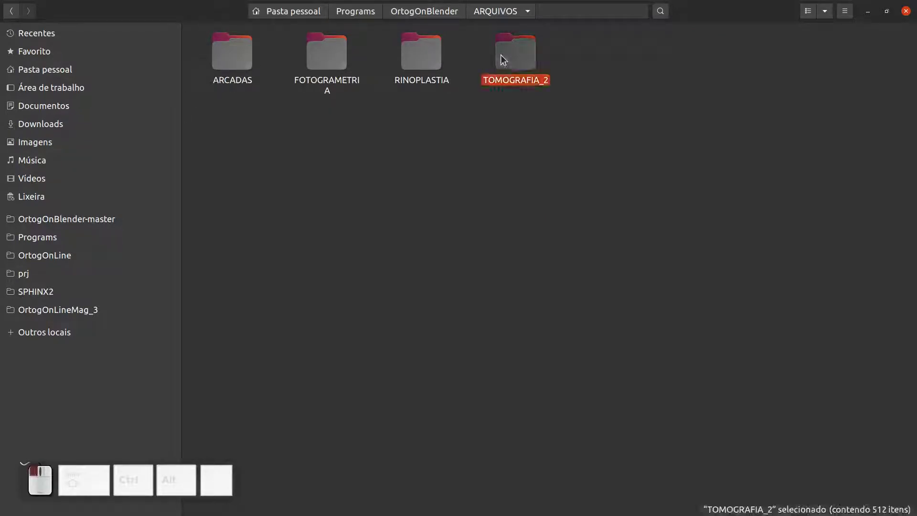
# Open the FOTOGRAMETRIA folder and view its first photo, 0008.jpg.
pyautogui.doubleClick(328, 66)
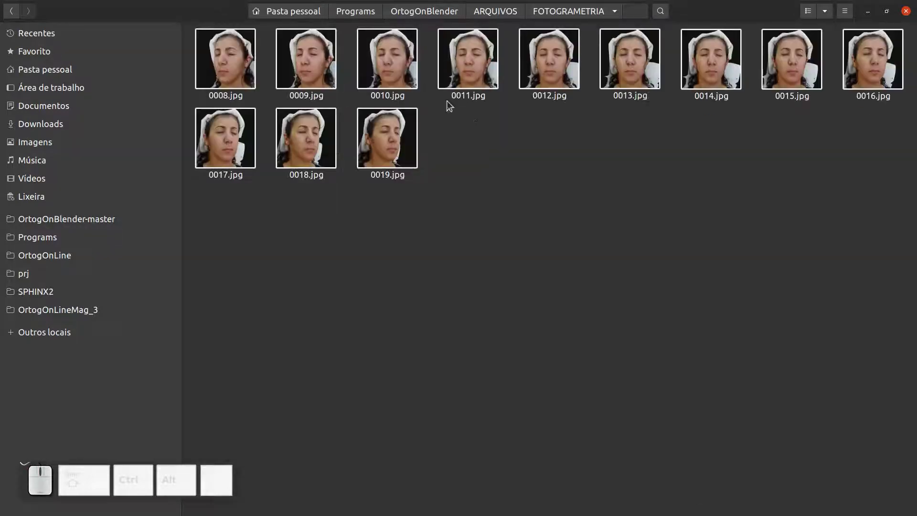
pyautogui.click(231, 59)
pyautogui.doubleClick(230, 59)
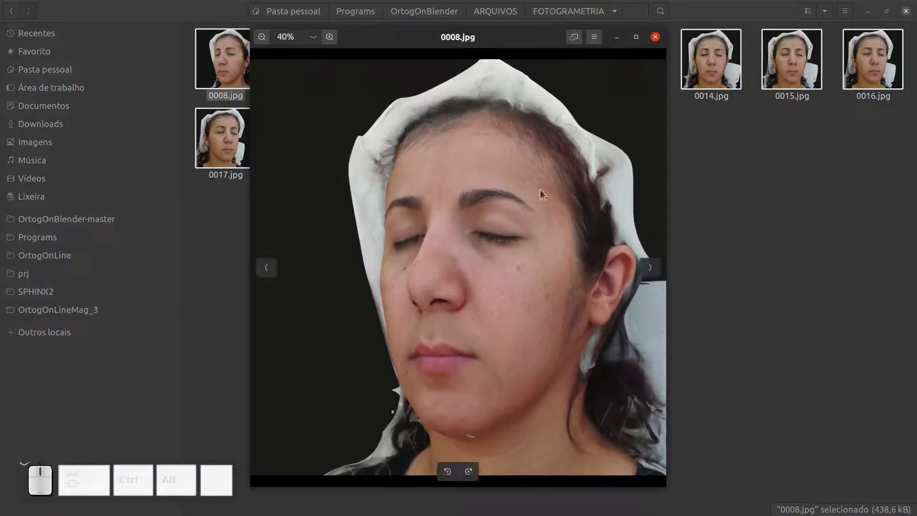
# Page repeatedly through the face photos 0008.jpg to 0019.jpg to examine the camera angles around the head, and close the image viewer.
pyautogui.press('Right')
pyautogui.press('Right')
pyautogui.press('Right')
pyautogui.press('Right')
pyautogui.press('Right')
pyautogui.press('Right')
pyautogui.press('Right')
pyautogui.press('Right')
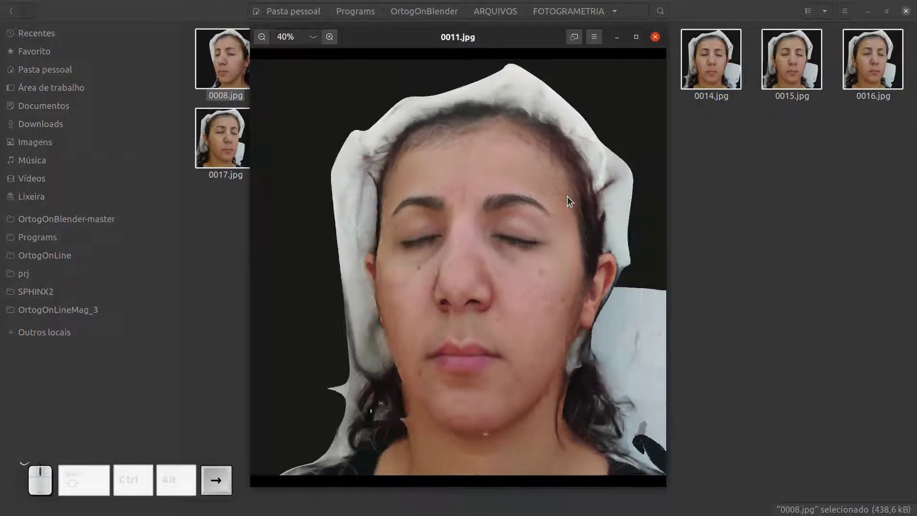
pyautogui.press('Right')
pyautogui.press('Right')
pyautogui.press('Right')
pyautogui.press('Right')
pyautogui.press('Right')
pyautogui.press('Right')
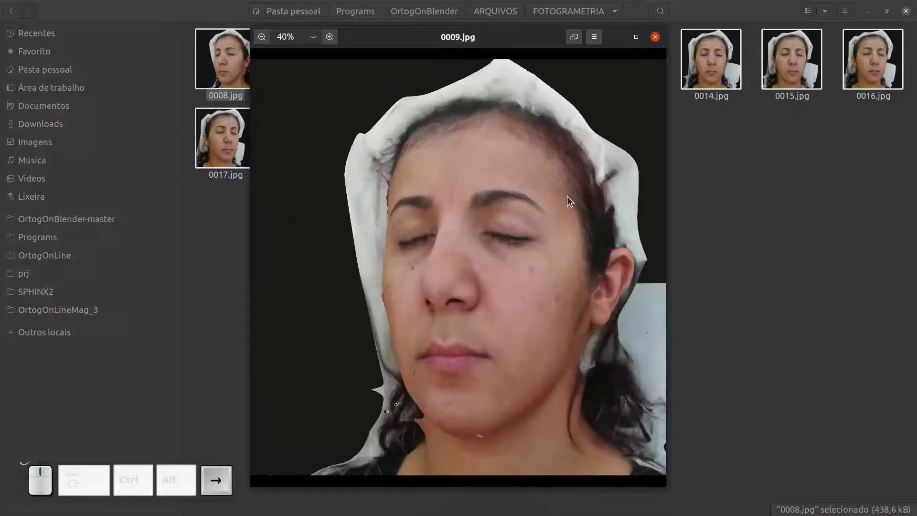
pyautogui.press('Right')
pyautogui.press('Right')
pyautogui.press('Right')
pyautogui.press('Right')
pyautogui.press('Right')
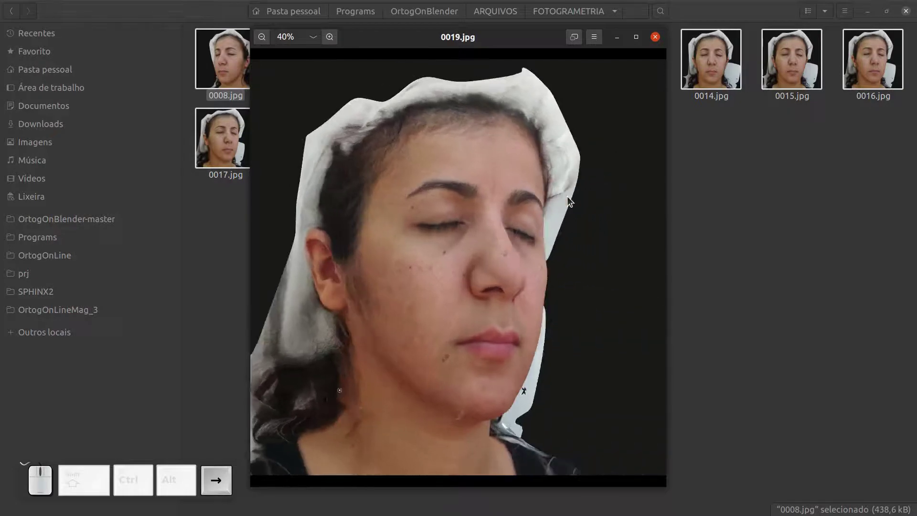
pyautogui.press('Left')
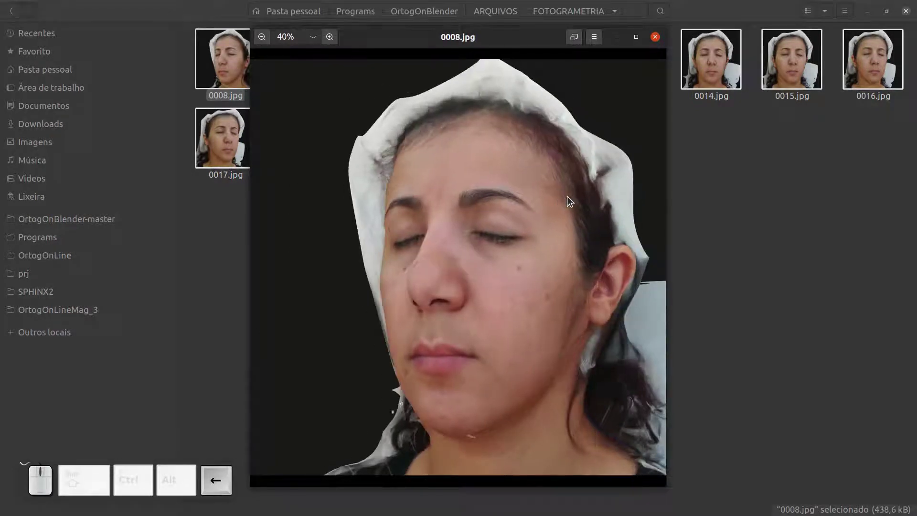
pyautogui.press('Right')
pyautogui.press('Right')
pyautogui.press('Right')
pyautogui.press('Right')
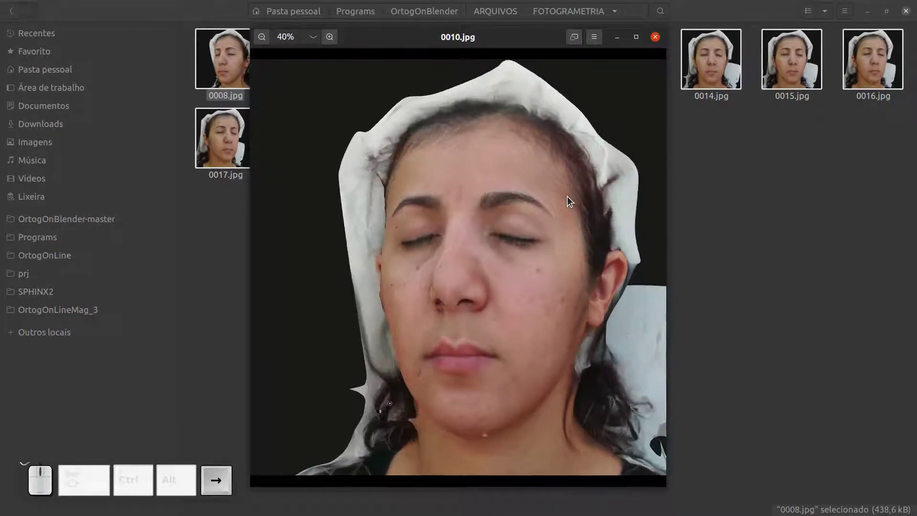
pyautogui.press('Right')
pyautogui.press('Right')
pyautogui.press('Right')
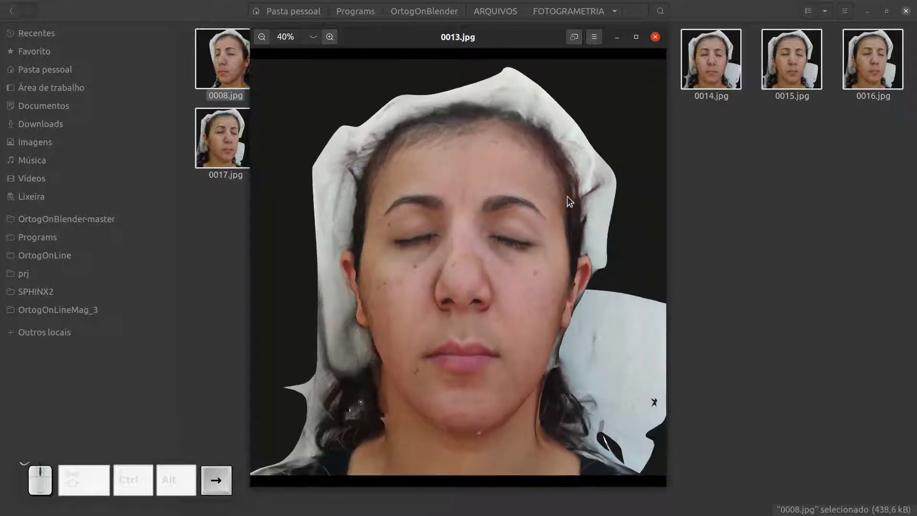
pyautogui.press('Right')
pyautogui.press('Right')
pyautogui.press('Right')
pyautogui.press('Right')
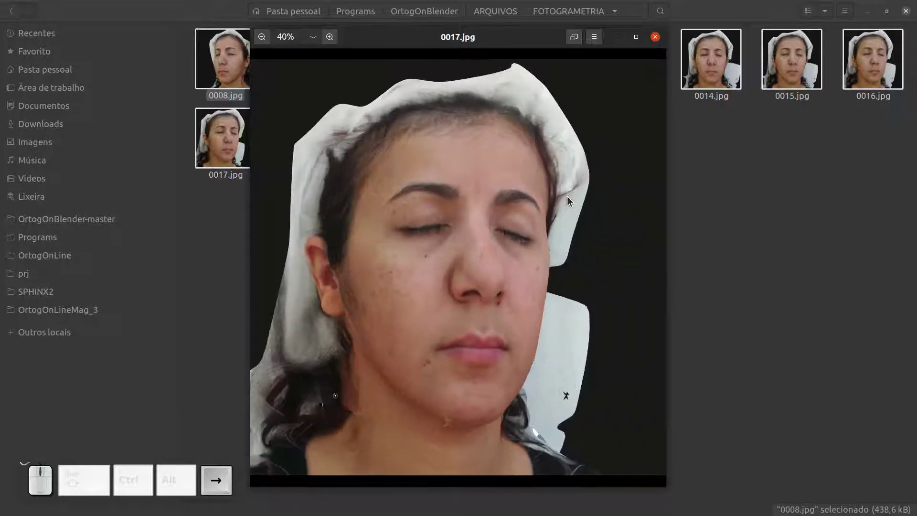
pyautogui.press('Right')
pyautogui.press('Right')
pyautogui.press('Right')
pyautogui.press('Right')
pyautogui.press('Right')
pyautogui.press('Right')
pyautogui.press('Right')
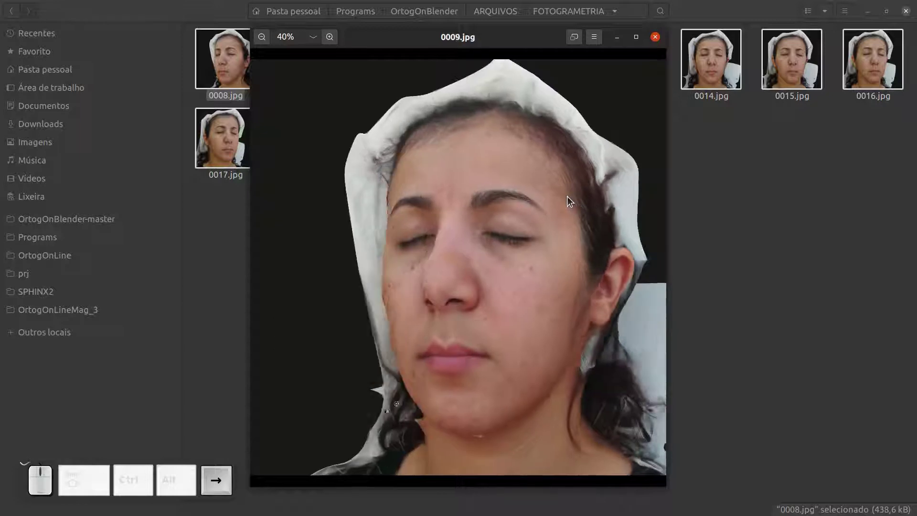
pyautogui.press('Right')
pyautogui.press('Right')
pyautogui.press('Right')
pyautogui.press('Right')
pyautogui.press('Right')
pyautogui.press('Right')
pyautogui.press('Right')
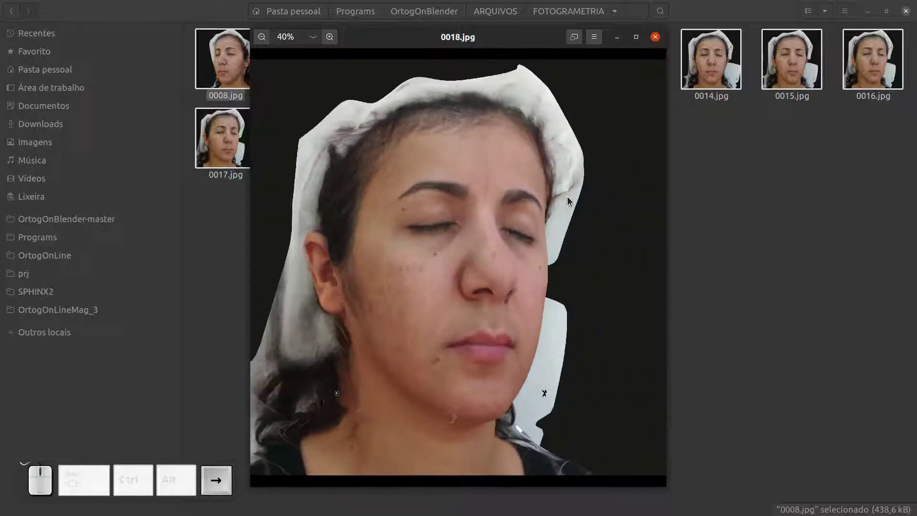
pyautogui.press('Right')
pyautogui.press('Right')
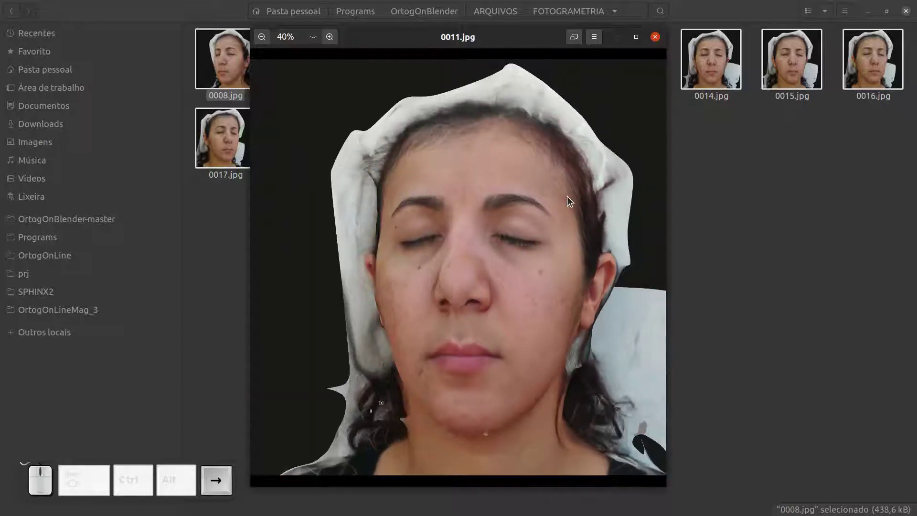
pyautogui.press('Right')
pyautogui.press('Right')
pyautogui.press('Right')
pyautogui.press('Right')
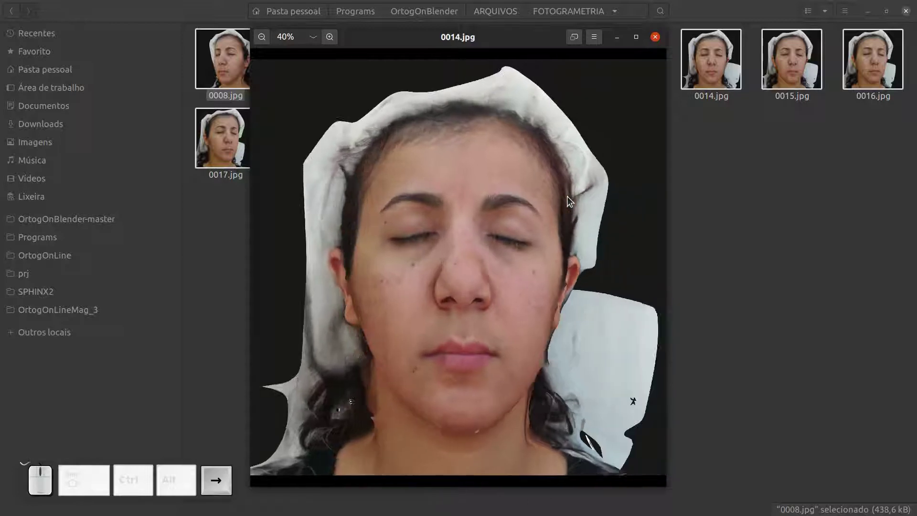
pyautogui.press('Right')
pyautogui.press('Right')
pyautogui.press('Right')
pyautogui.press('Right')
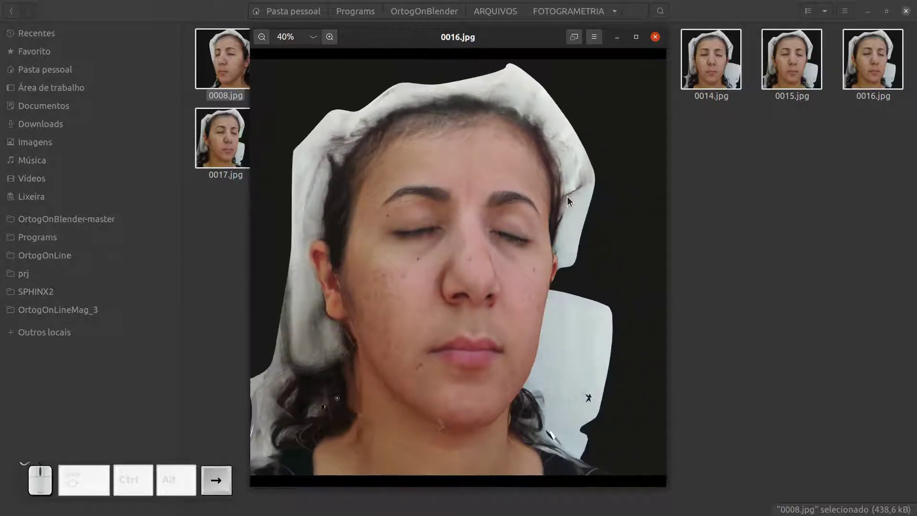
pyautogui.press('Right')
pyautogui.press('Right')
pyautogui.press('Right')
pyautogui.press('Right')
pyautogui.press('Right')
pyautogui.press('Right')
pyautogui.press('Right')
pyautogui.press('Right')
pyautogui.press('Right')
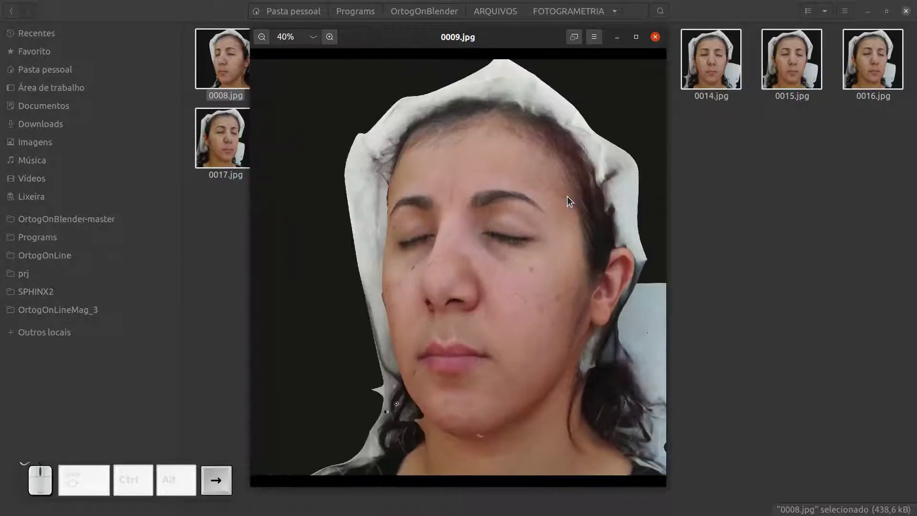
pyautogui.press('Right')
pyautogui.press('Right')
pyautogui.press('Right')
pyautogui.press('Right')
pyautogui.press('Right')
pyautogui.press('Right')
pyautogui.press('Right')
pyautogui.press('Right')
pyautogui.press('Right')
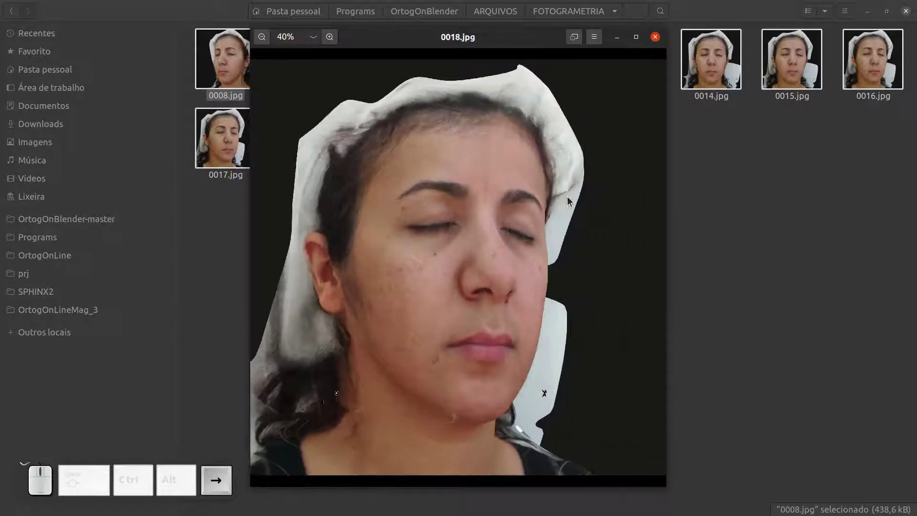
pyautogui.press('Right')
pyautogui.press('Right')
pyautogui.press('Right')
pyautogui.press('Right')
pyautogui.press('Right')
pyautogui.press('Right')
pyautogui.press('Right')
pyautogui.press('Right')
pyautogui.press('Right')
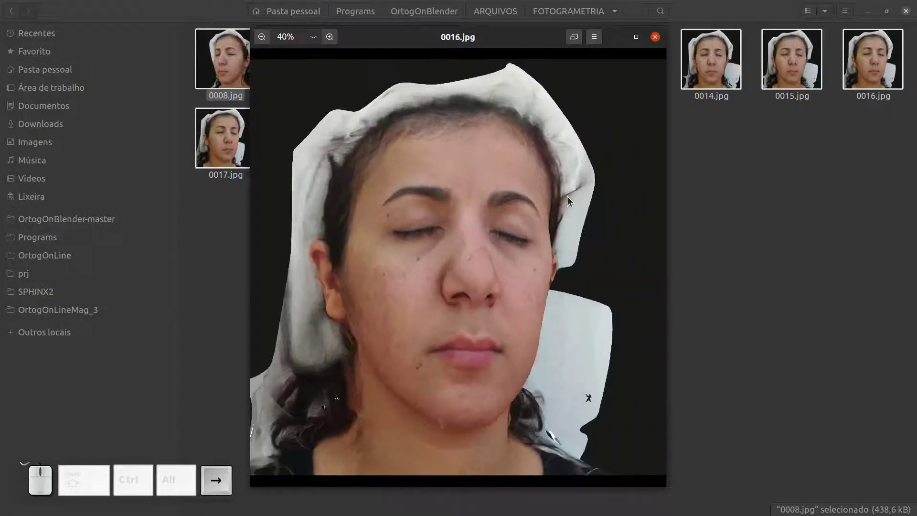
pyautogui.press('Right')
pyautogui.press('Right')
pyautogui.press('Right')
pyautogui.press('Right')
pyautogui.press('Right')
pyautogui.press('Right')
pyautogui.press('Right')
pyautogui.press('Right')
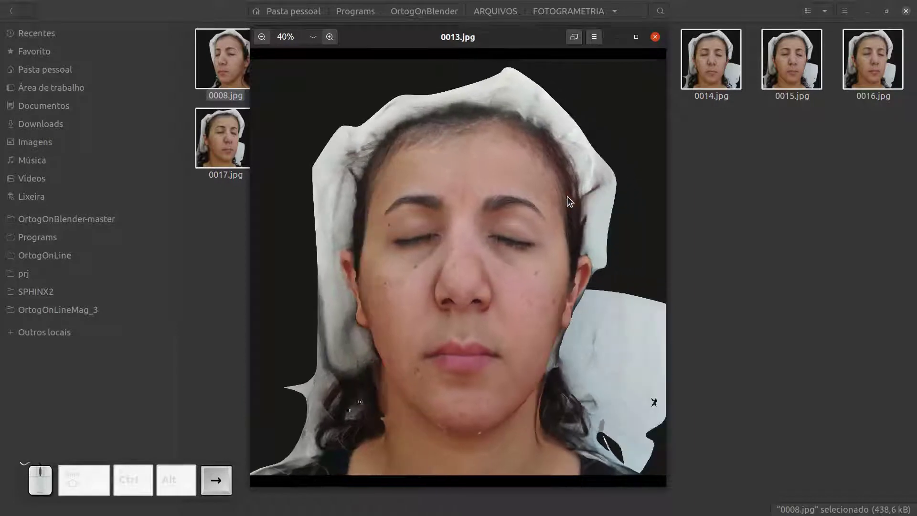
pyautogui.press('Right')
pyautogui.press('Right')
pyautogui.press('Right')
pyautogui.press('Right')
pyautogui.press('Right')
pyautogui.press('Right')
pyautogui.press('Right')
pyautogui.press('Right')
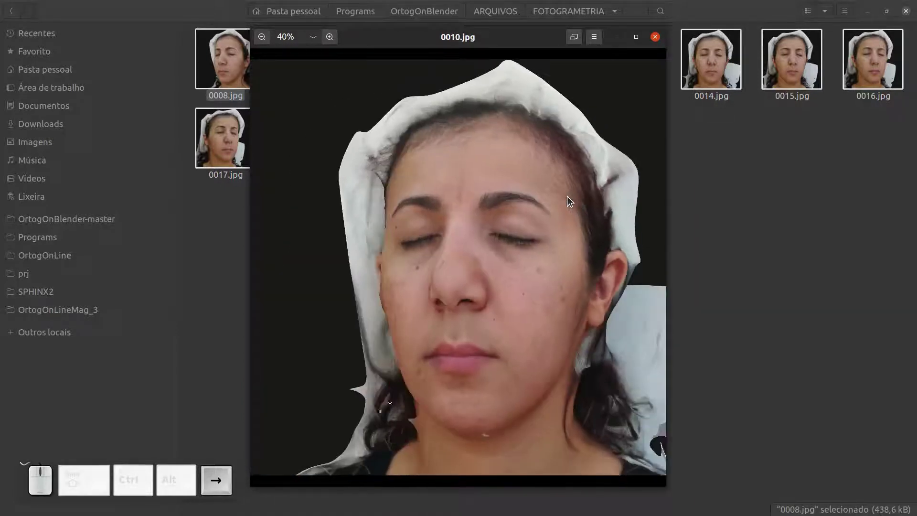
pyautogui.click(655, 37)
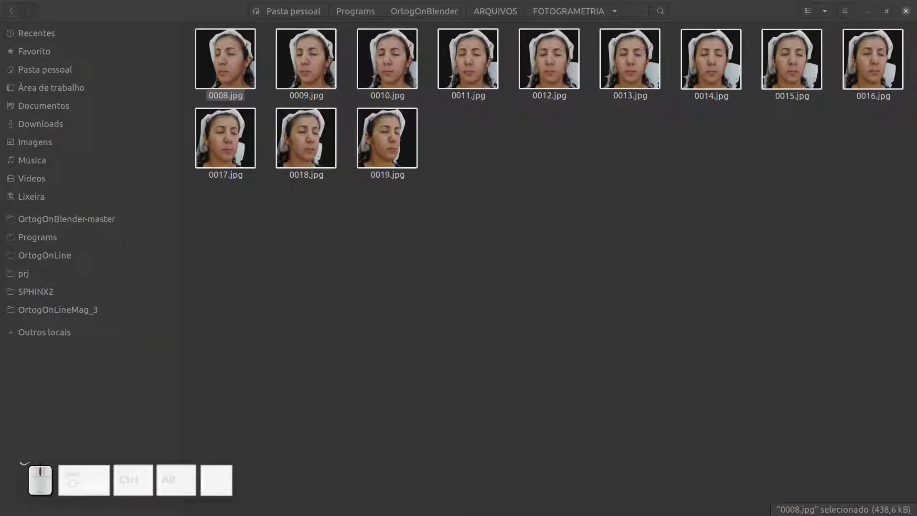
# Switch to Blender and expand the Photogrammetry Start section of the OrtogOnBlender tools.
pyautogui.click(868, 11)
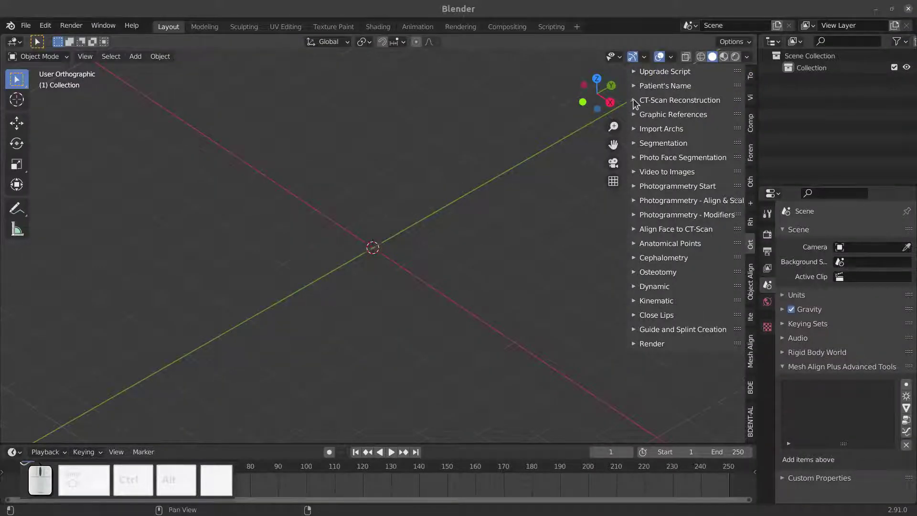
pyautogui.click(634, 101)
pyautogui.click(633, 100)
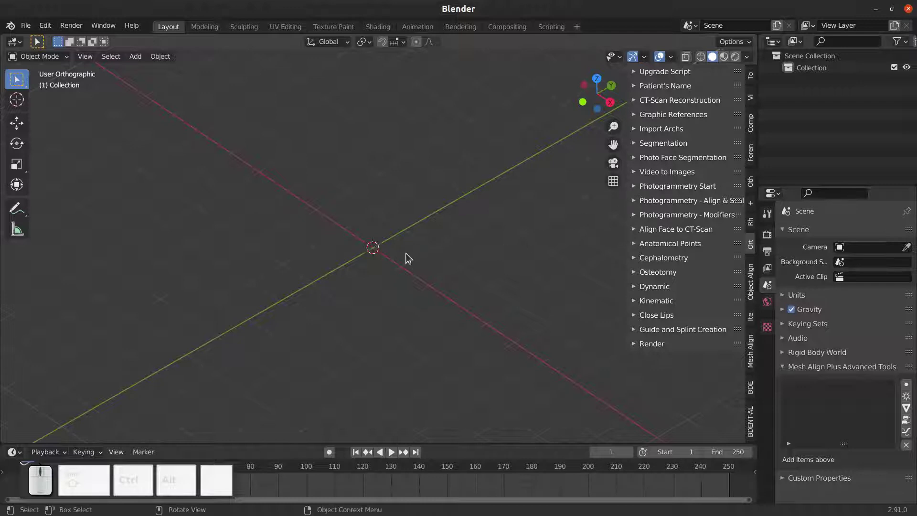
pyautogui.click(633, 187)
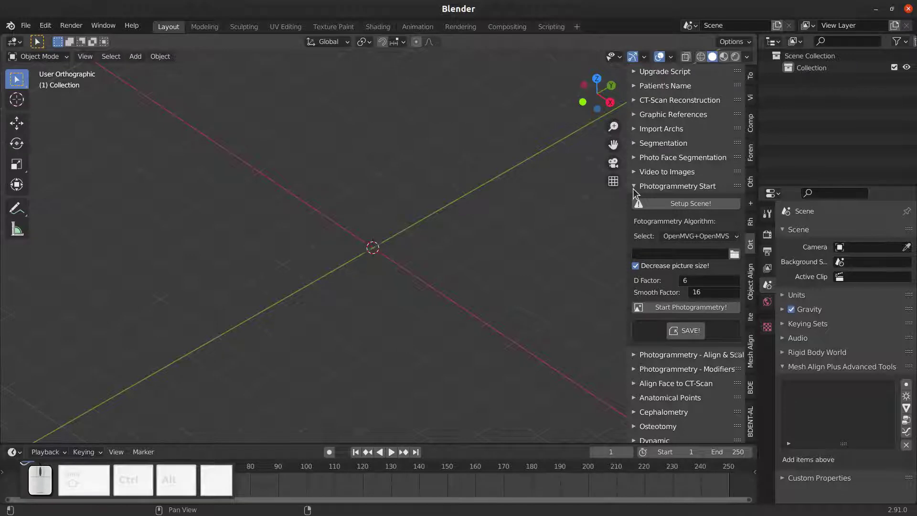
pyautogui.click(633, 186)
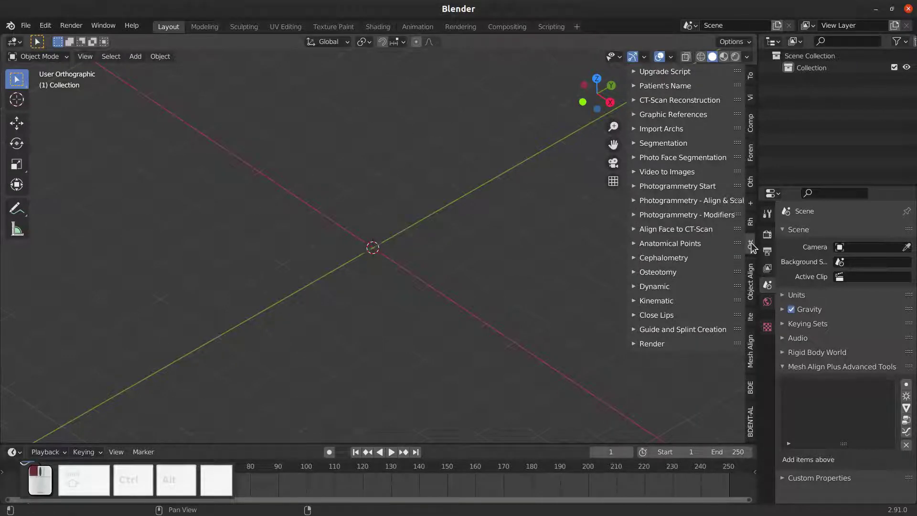
pyautogui.click(635, 188)
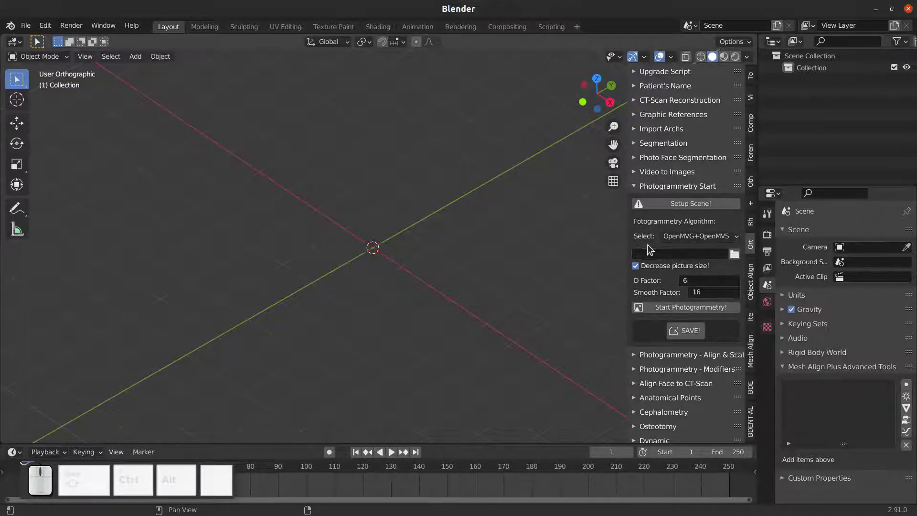
# Browse for the photogrammetry photo directory and go to Programs/OrtogOnBlender/ARQUIVOS/FOTOGRAMETRIA in the home folder.
pyautogui.click(734, 254)
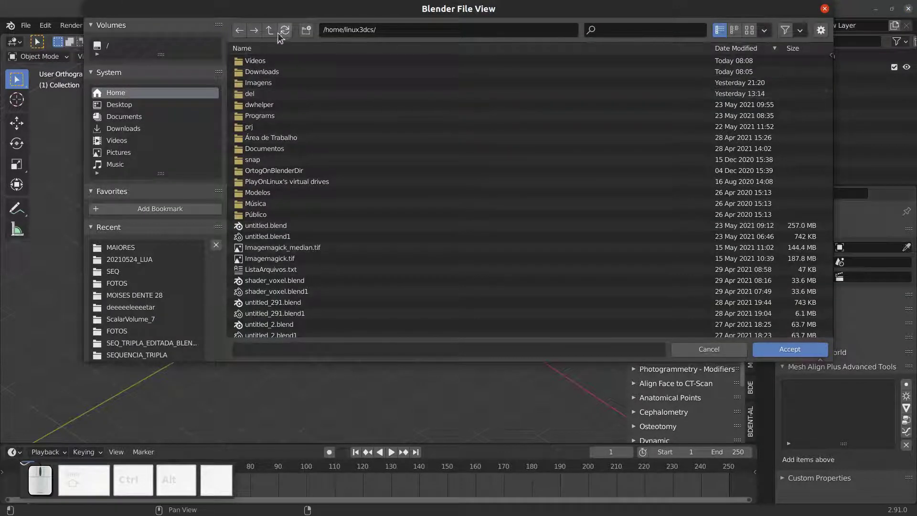
pyautogui.doubleClick(258, 115)
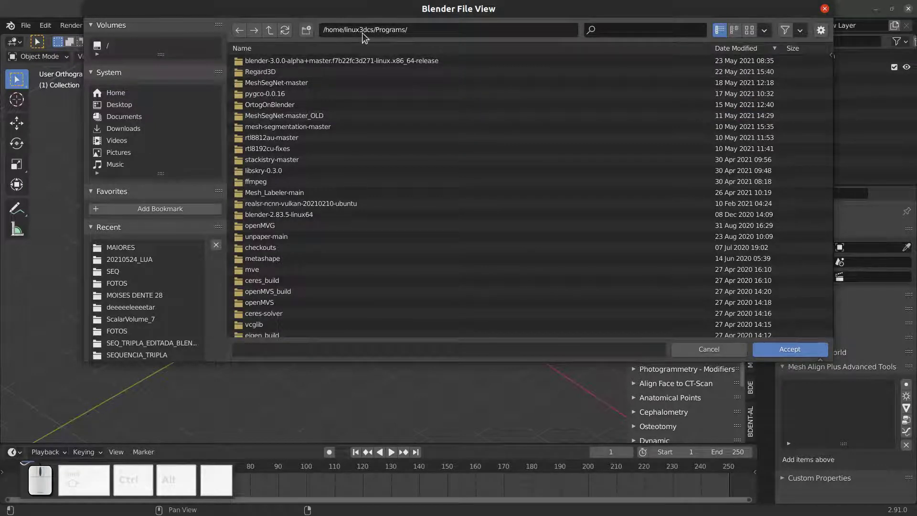
pyautogui.click(260, 106)
pyautogui.doubleClick(261, 106)
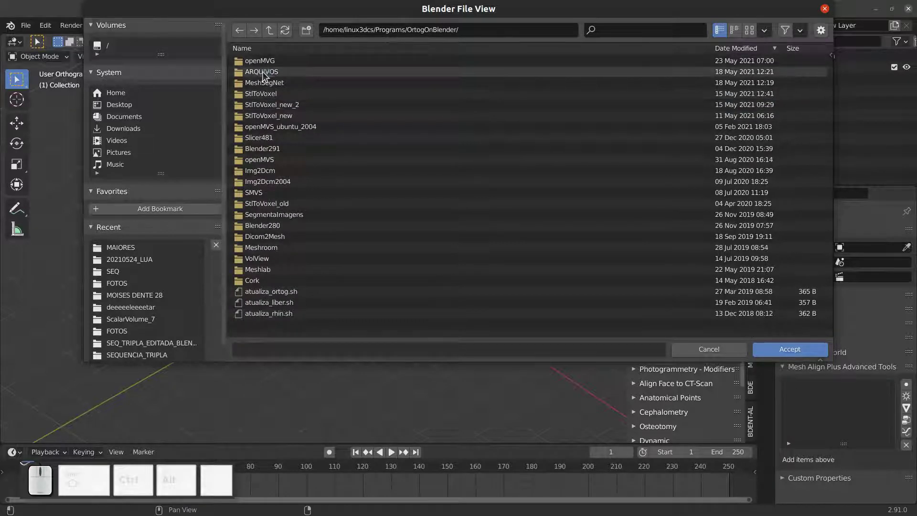
pyautogui.doubleClick(262, 72)
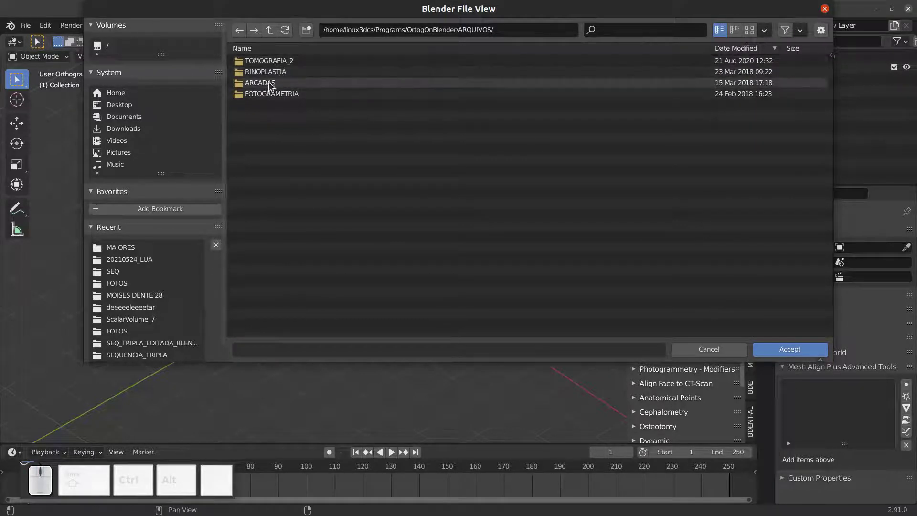
pyautogui.doubleClick(277, 95)
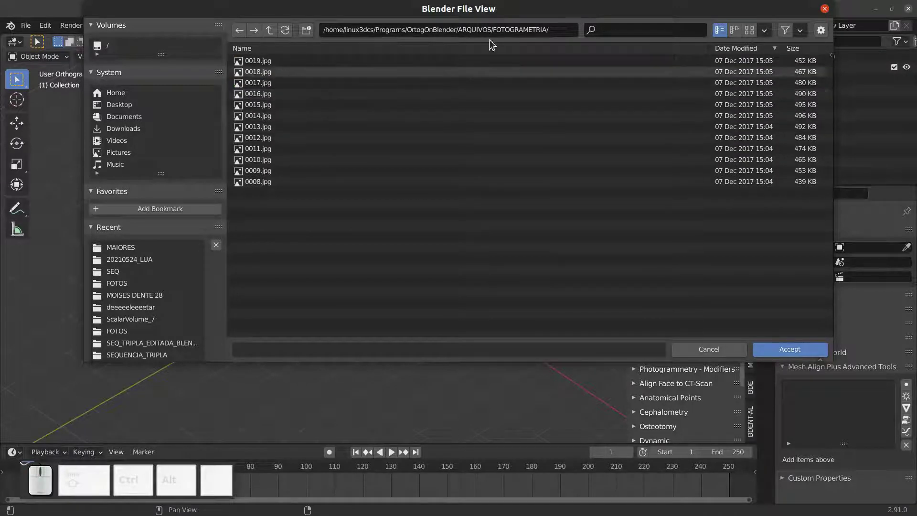
# Preview the folder's photos as thumbnails, and return the file browser to the detailed vertical list.
pyautogui.click(749, 30)
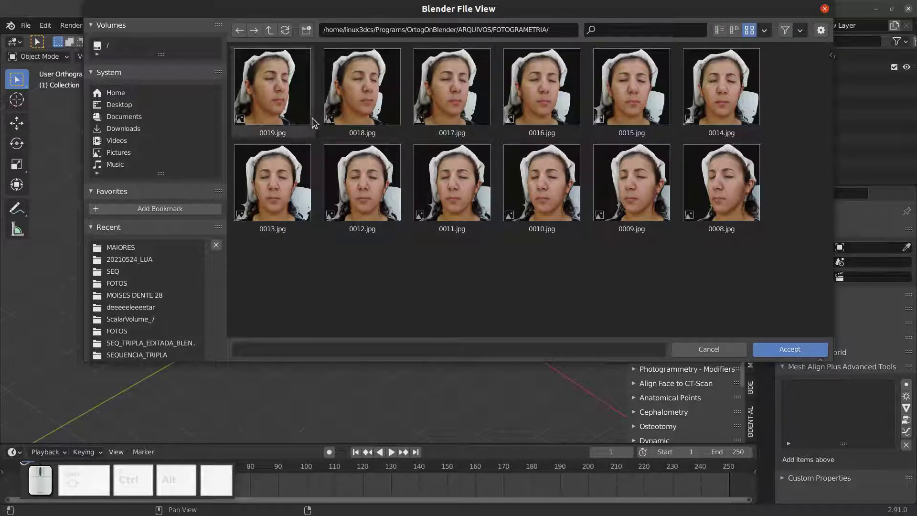
pyautogui.click(719, 31)
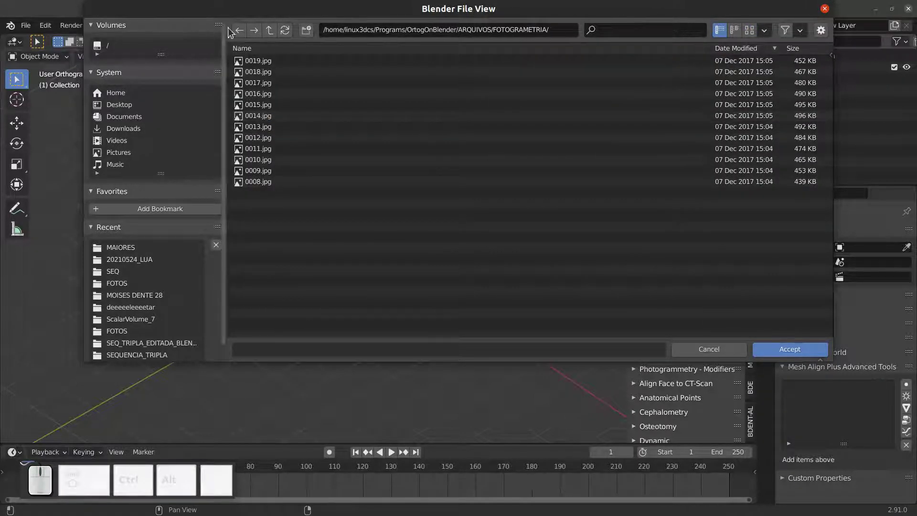
pyautogui.click(785, 351)
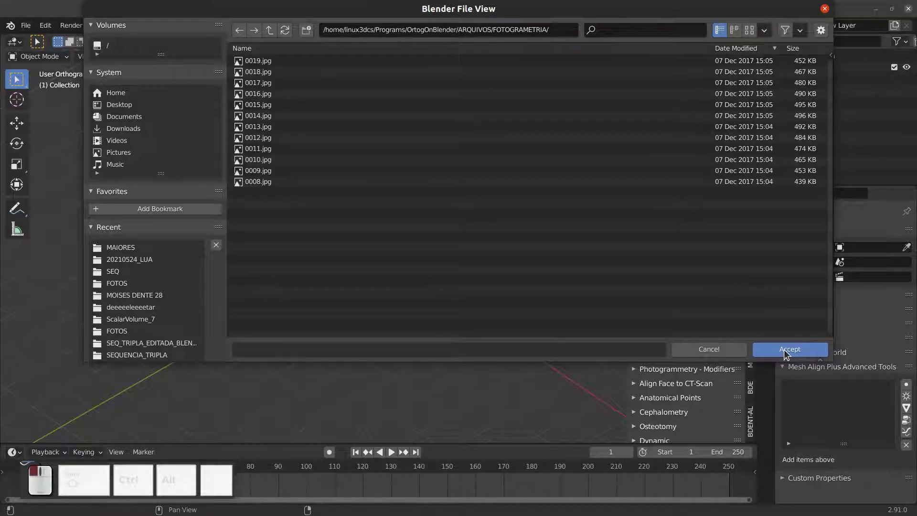
# Collapse the Favorites section of the file browser, keeping the Volumes and System sections expanded.
pyautogui.moveTo(210, 26)
pyautogui.mouseDown()
pyautogui.moveTo(213, 48)
pyautogui.moveTo(212, 27)
pyautogui.mouseUp()
pyautogui.click(212, 26)
pyautogui.click(94, 28)
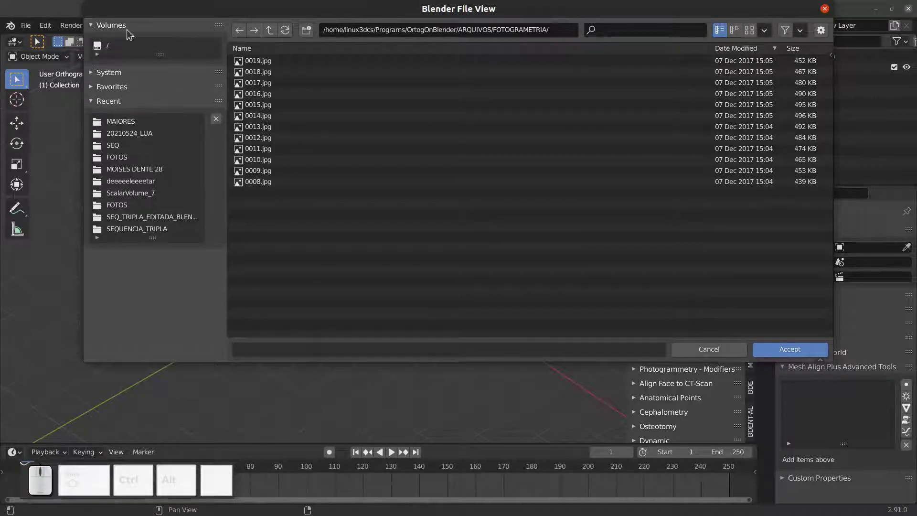
pyautogui.click(93, 72)
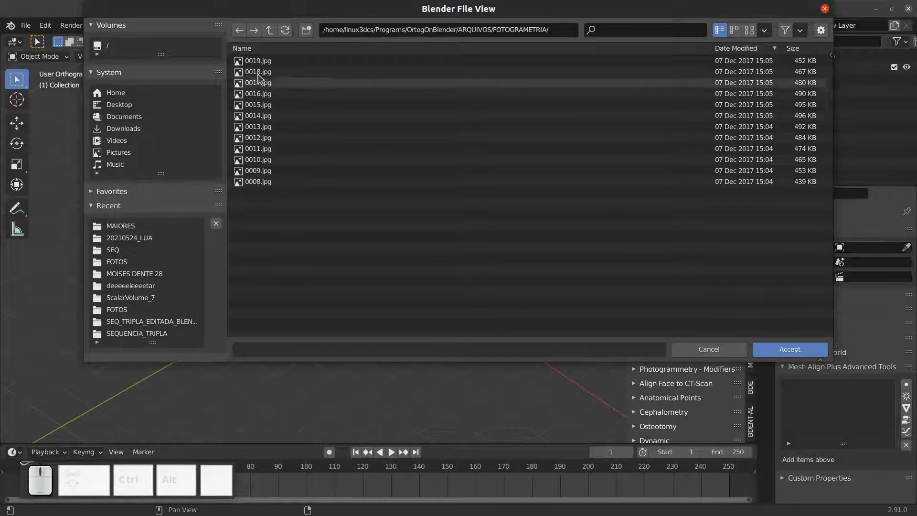
# Accept the FOTOGRAMETRIA folder as the photo directory and temporarily widen the sidebar to check the full path.
pyautogui.click(787, 353)
pyautogui.moveTo(627, 274); pyautogui.dragTo(435, 257)
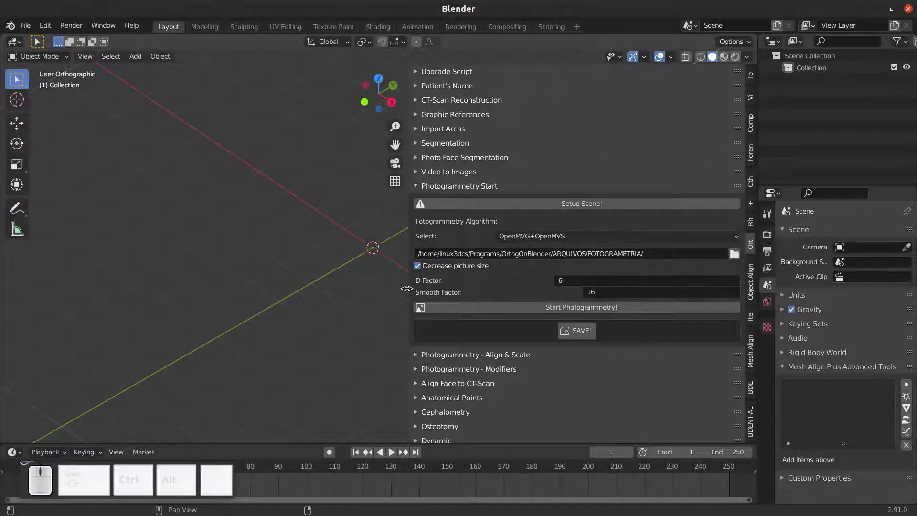
pyautogui.moveTo(410, 287); pyautogui.dragTo(559, 287)
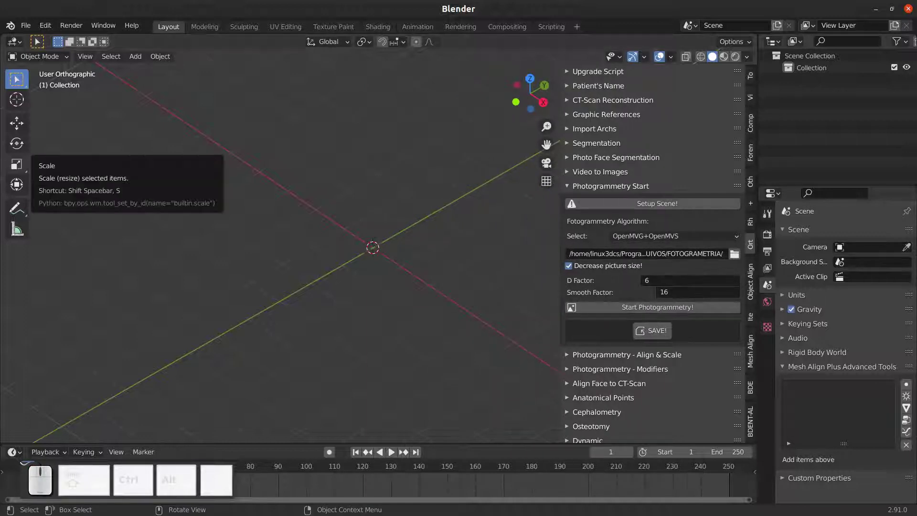
# Bring up the terminal and move it clear of the tools, start the photogrammetry with OpenMVG+OpenMVS, and move the terminal aside again.
pyautogui.hotkey('alt', 'Tab')
pyautogui.moveTo(124, 199); pyautogui.dragTo(230, 141)
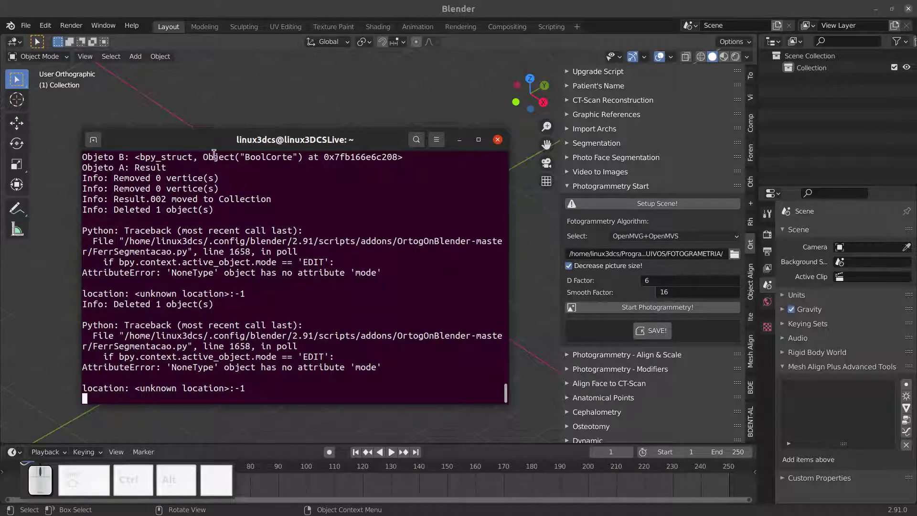
pyautogui.moveTo(197, 141); pyautogui.dragTo(199, 138)
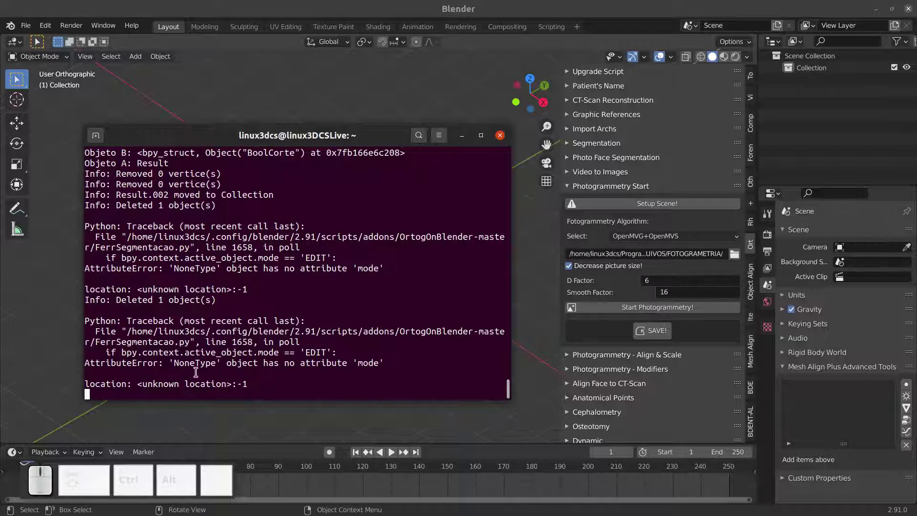
pyautogui.moveTo(174, 134); pyautogui.dragTo(0, 133)
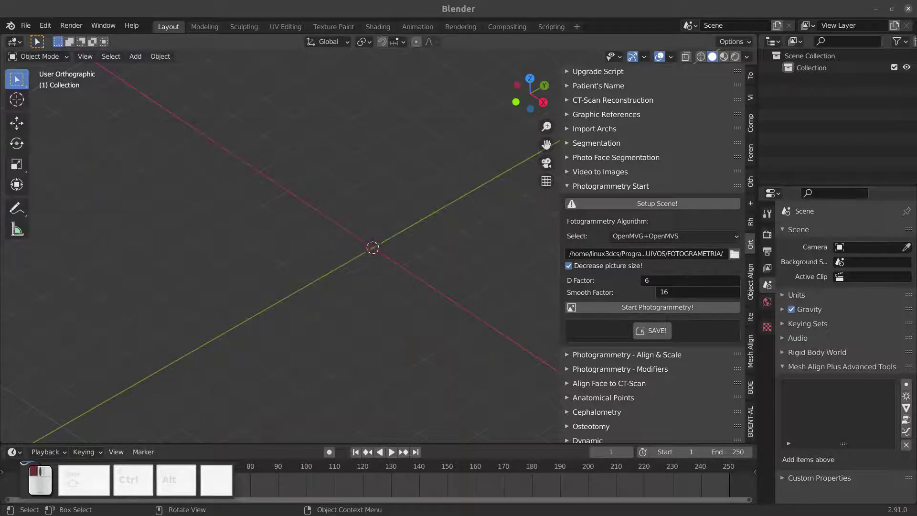
pyautogui.click(606, 308)
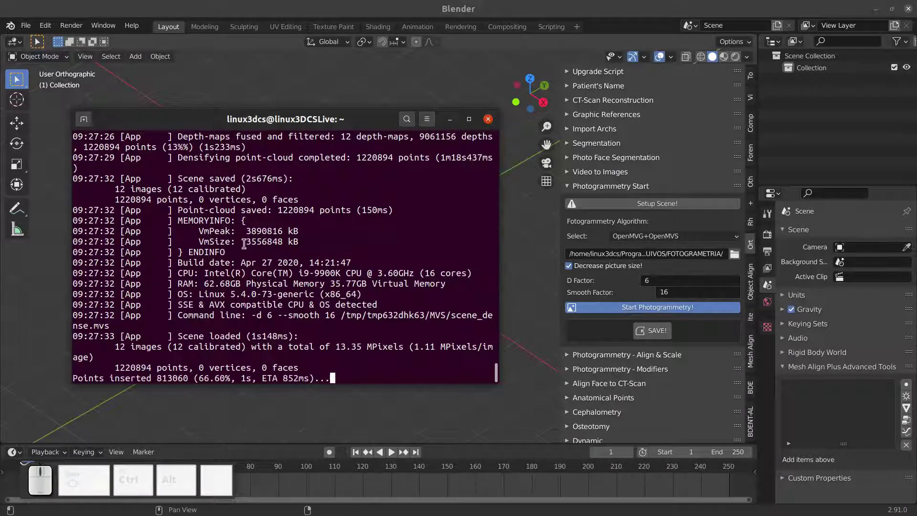
pyautogui.moveTo(253, 120); pyautogui.dragTo(653, 195)
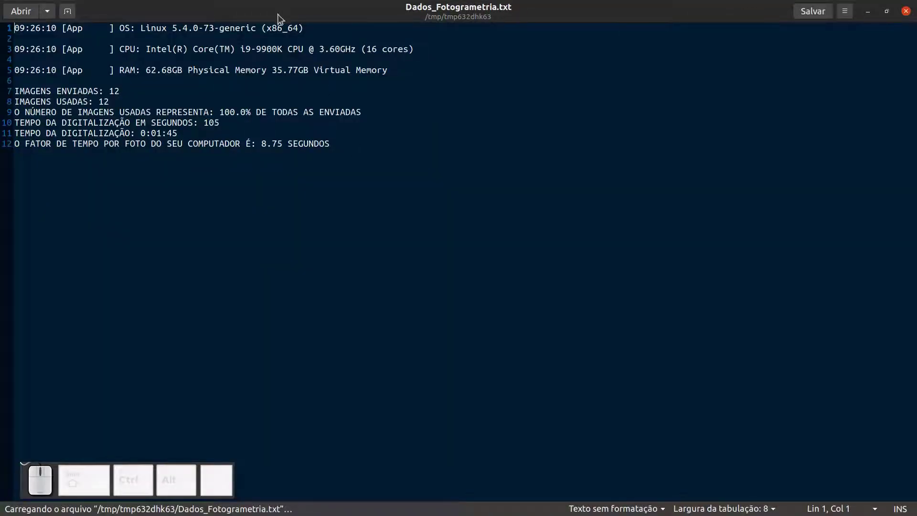
# Restore the Dados_Fotogrametria.txt report to a smaller window and review its operating system, CPU and RAM lines.
pyautogui.moveTo(296, 13); pyautogui.dragTo(359, 109)
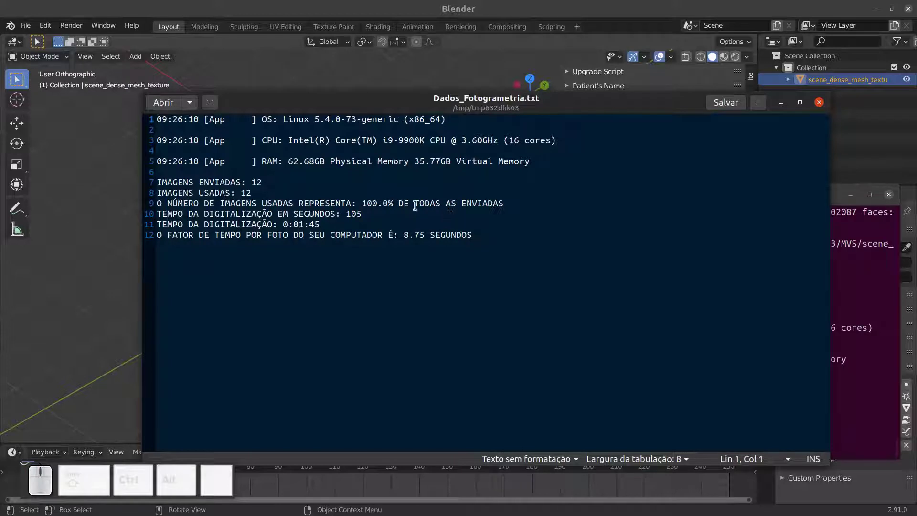
pyautogui.moveTo(325, 107); pyautogui.dragTo(467, 116)
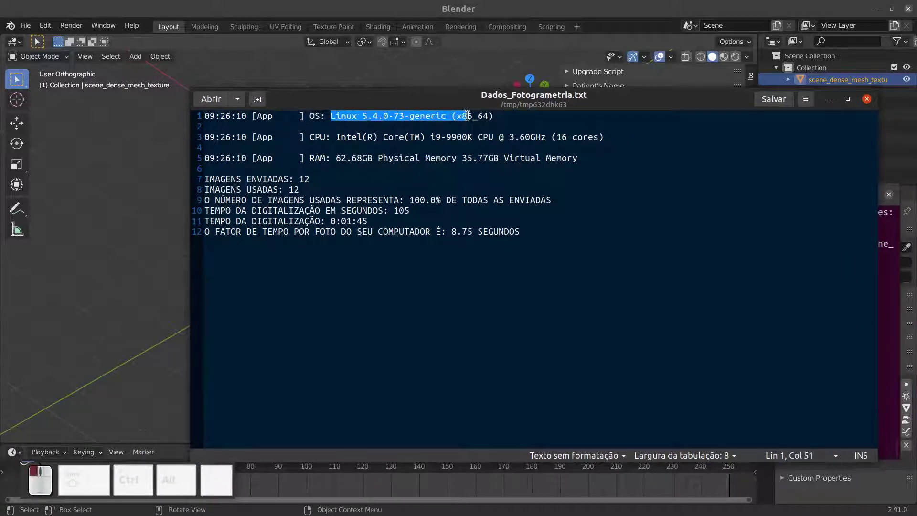
pyautogui.click(391, 126)
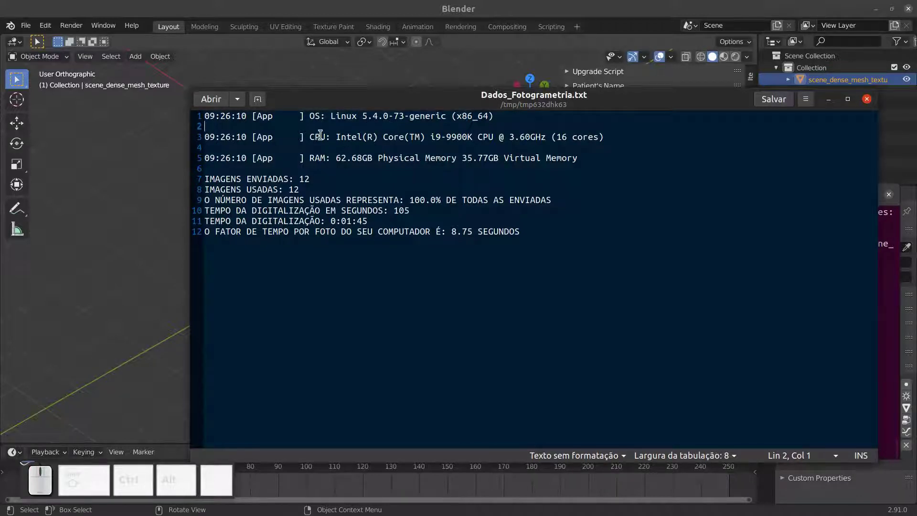
pyautogui.moveTo(421, 137); pyautogui.dragTo(573, 142)
pyautogui.moveTo(352, 158); pyautogui.dragTo(434, 159)
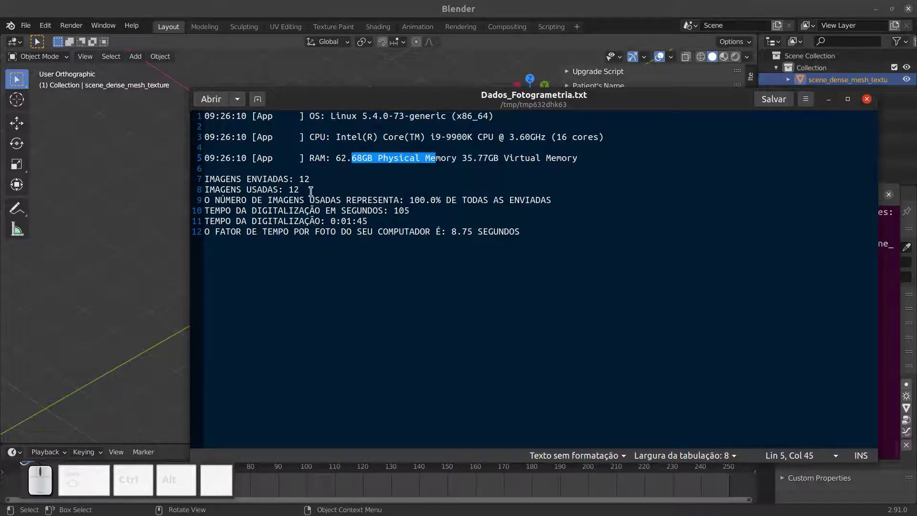
pyautogui.click(349, 153)
# Review the report's lines on images sent, images used, their percentage and the digitization time.
pyautogui.moveTo(225, 178); pyautogui.dragTo(301, 184)
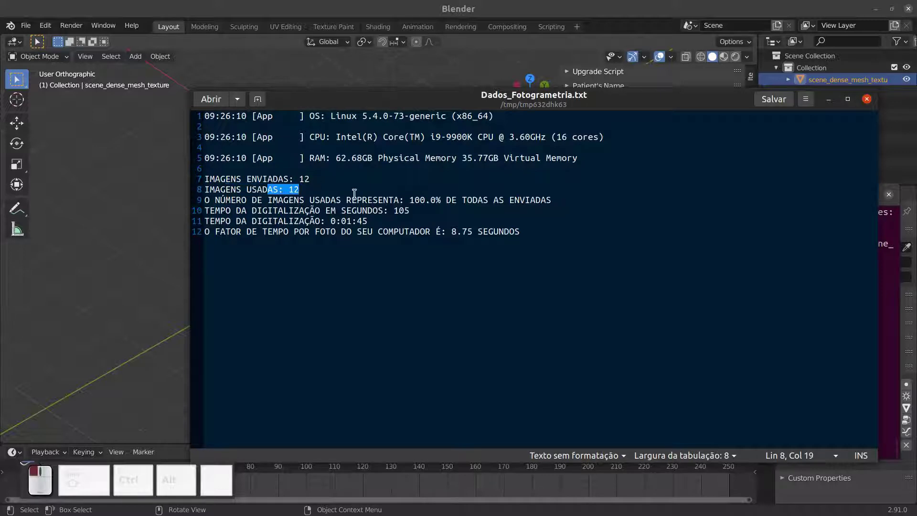
pyautogui.moveTo(357, 200); pyautogui.dragTo(462, 199)
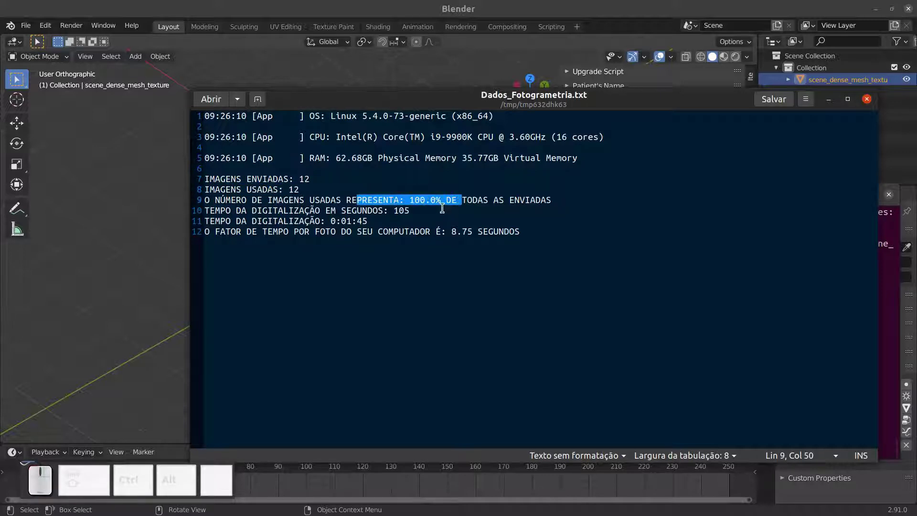
pyautogui.click(362, 200)
pyautogui.moveTo(264, 179); pyautogui.dragTo(473, 200)
pyautogui.click(341, 188)
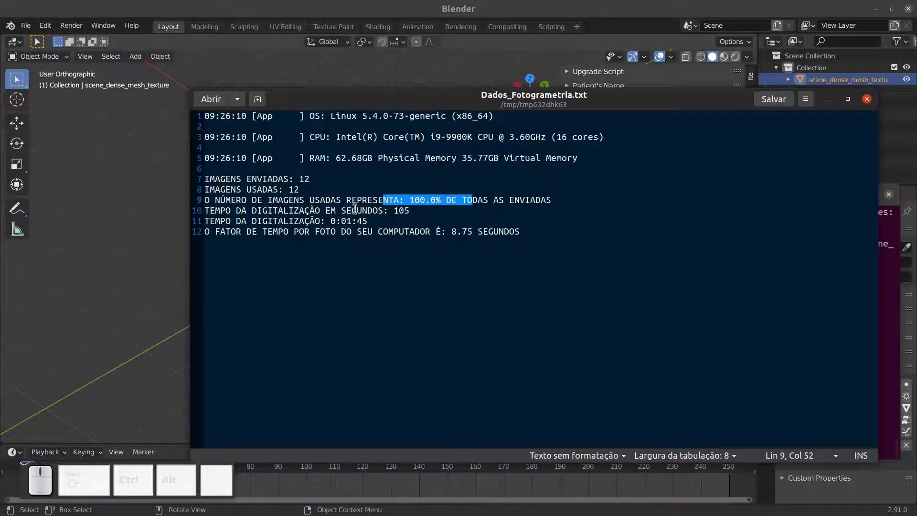
pyautogui.moveTo(362, 210); pyautogui.dragTo(409, 211)
pyautogui.click(388, 211)
pyautogui.moveTo(314, 218); pyautogui.dragTo(390, 221)
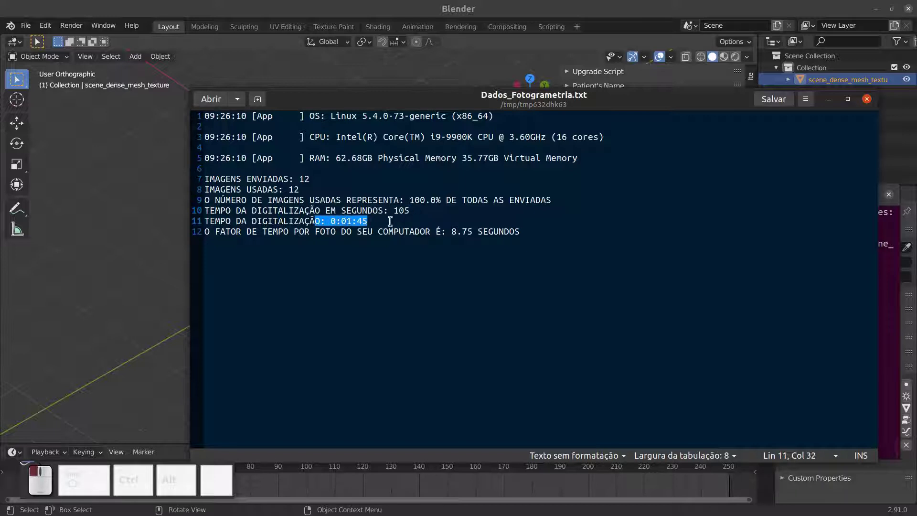
pyautogui.click(362, 220)
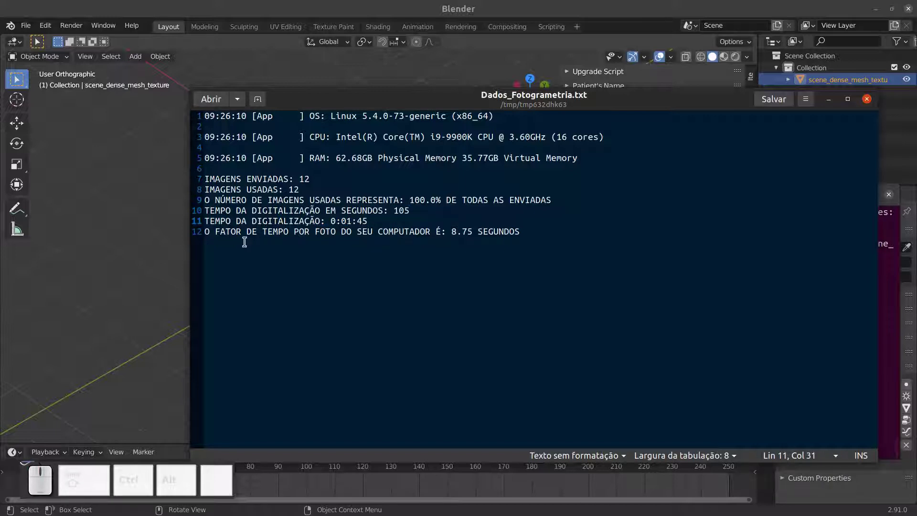
# Review the report's time factor per photo and close the report window.
pyautogui.moveTo(245, 242); pyautogui.dragTo(479, 232)
pyautogui.press('Up')
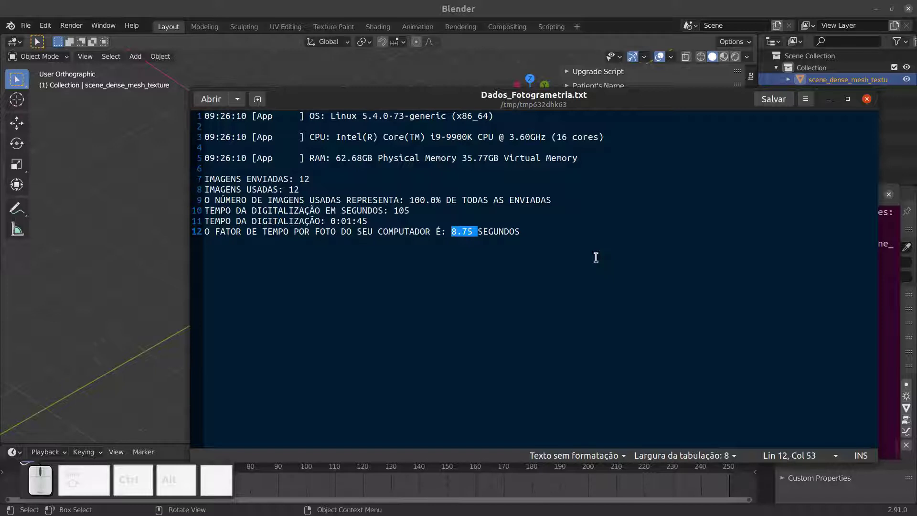
pyautogui.click(485, 231)
pyautogui.moveTo(520, 231); pyautogui.dragTo(453, 228)
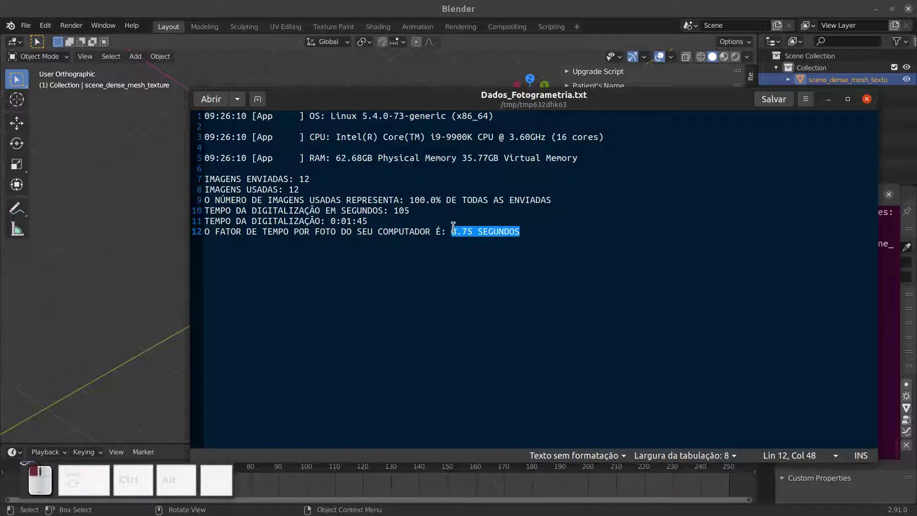
pyautogui.click(352, 210)
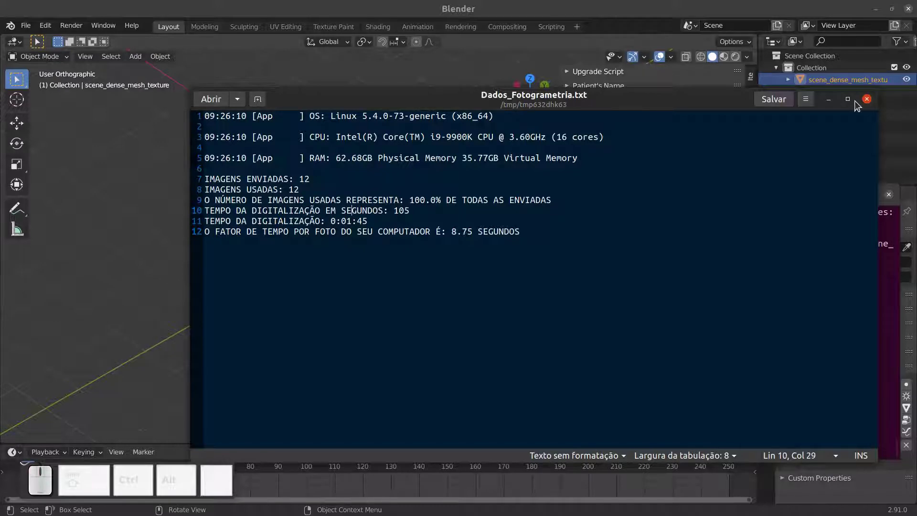
pyautogui.click(867, 99)
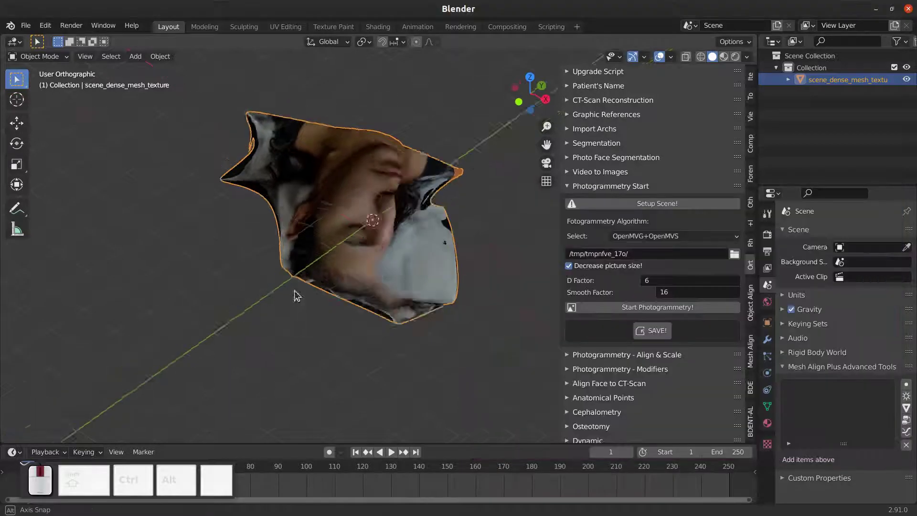
# Maximize the 3D viewport and examine the reconstructed face mesh up close from the front.
pyautogui.moveTo(292, 290); pyautogui.dragTo(377, 269, button='middle')
pyautogui.scroll(5, 365, 252)
pyautogui.scroll(-1, 392, 264)
pyautogui.moveTo(293, 275); pyautogui.dragTo(215, 252, button='middle')
pyautogui.scroll(3, 382, 260)
pyautogui.hotkey('ctrl', 'space')
pyautogui.moveTo(333, 269); pyautogui.dragTo(405, 271, button='middle')
pyautogui.moveTo(328, 252); pyautogui.dragTo(336, 162, button='middle')
pyautogui.scroll(6, 340, 249)
pyautogui.scroll(-8, 401, 299)
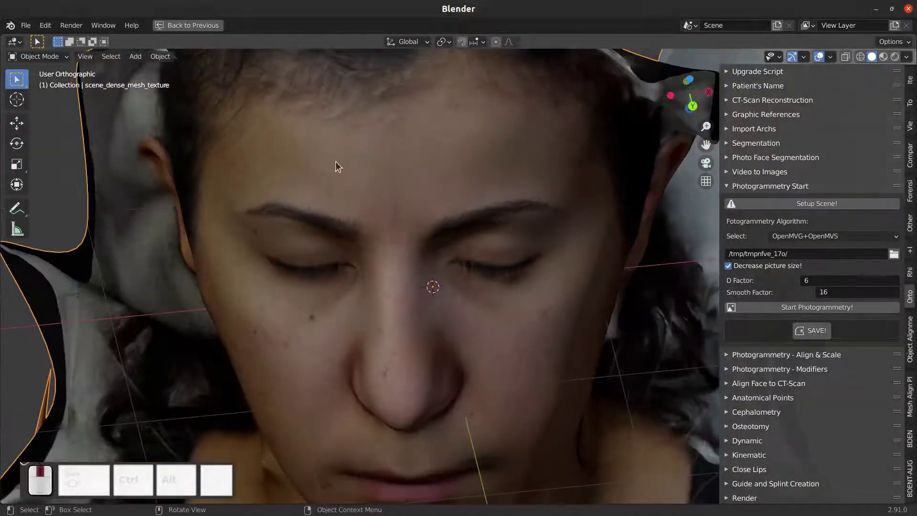
# Examine the textured face mesh's shape and texture from the front, both three-quarter sides and below the chin.
pyautogui.moveTo(512, 290); pyautogui.dragTo(529, 391, button='middle')
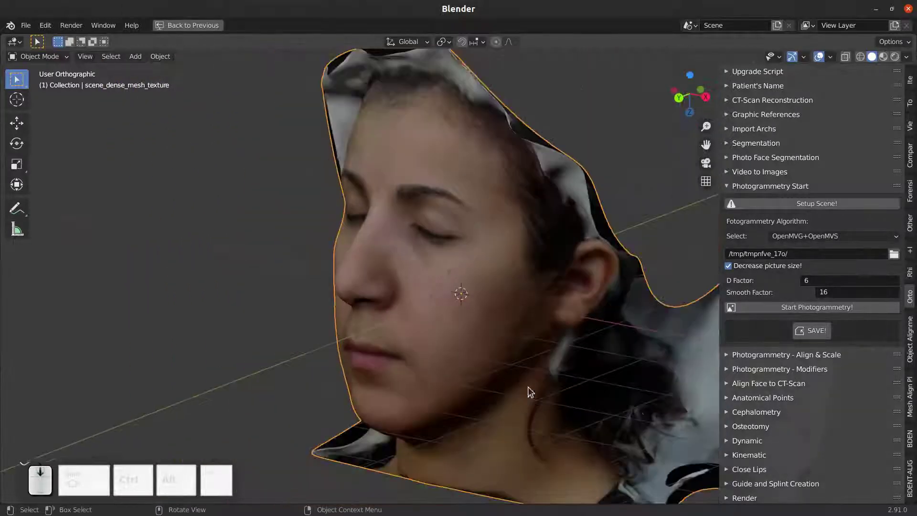
pyautogui.moveTo(289, 307); pyautogui.dragTo(509, 319, button='middle')
pyautogui.moveTo(537, 250); pyautogui.dragTo(482, 248, button='middle')
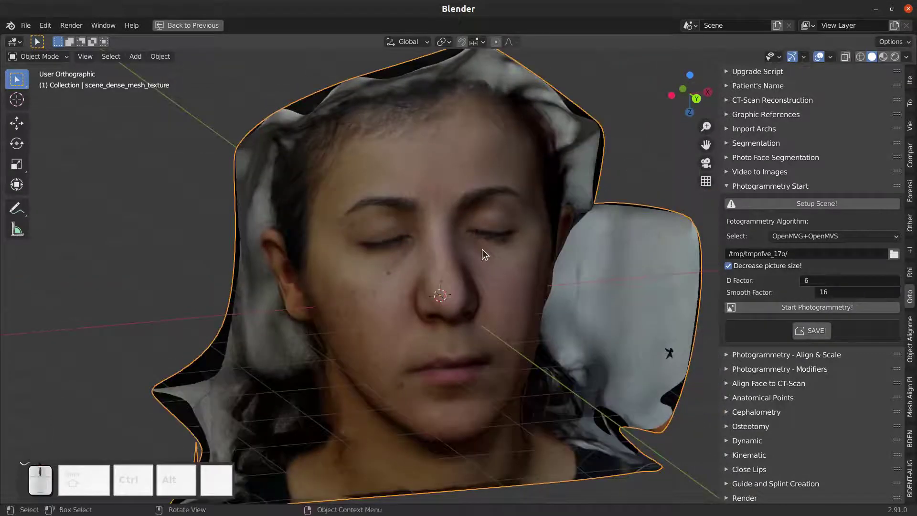
pyautogui.scroll(2, 482, 248)
pyautogui.moveTo(535, 306); pyautogui.dragTo(514, 289, button='middle')
pyautogui.scroll(-1, 514, 289)
pyautogui.moveTo(468, 268); pyautogui.dragTo(432, 266, button='middle')
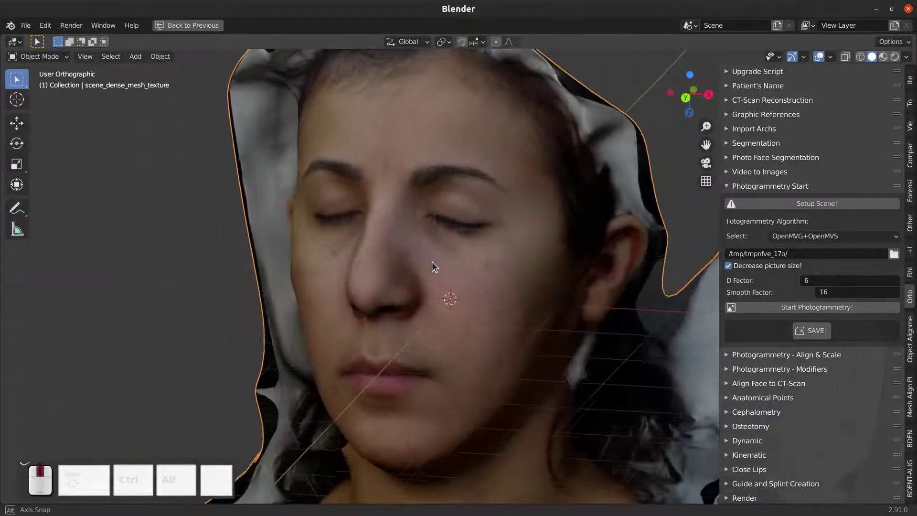
pyautogui.moveTo(488, 285); pyautogui.dragTo(506, 293, button='middle')
pyautogui.moveTo(453, 316); pyautogui.dragTo(488, 184, button='middle')
pyautogui.moveTo(320, 298); pyautogui.dragTo(410, 255, button='middle')
pyautogui.moveTo(376, 184); pyautogui.dragTo(496, 234, button='middle')
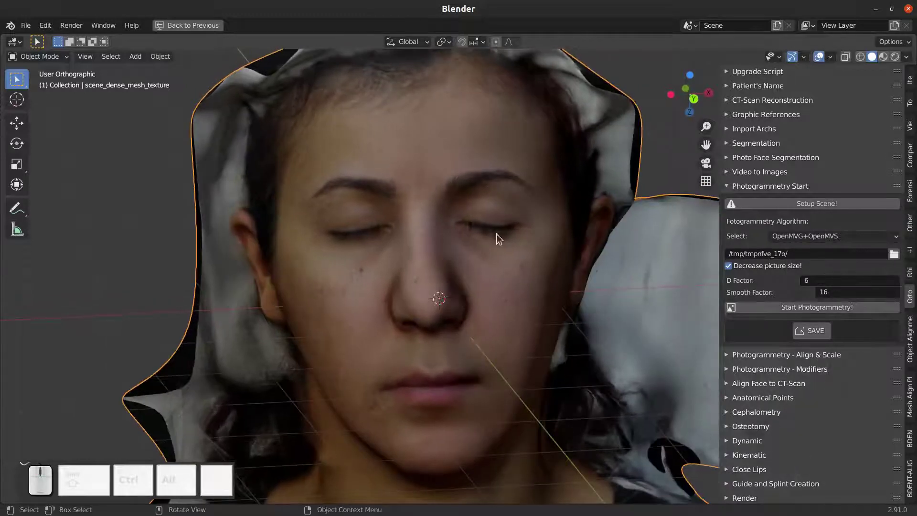
pyautogui.moveTo(457, 299); pyautogui.dragTo(471, 282, button='middle')
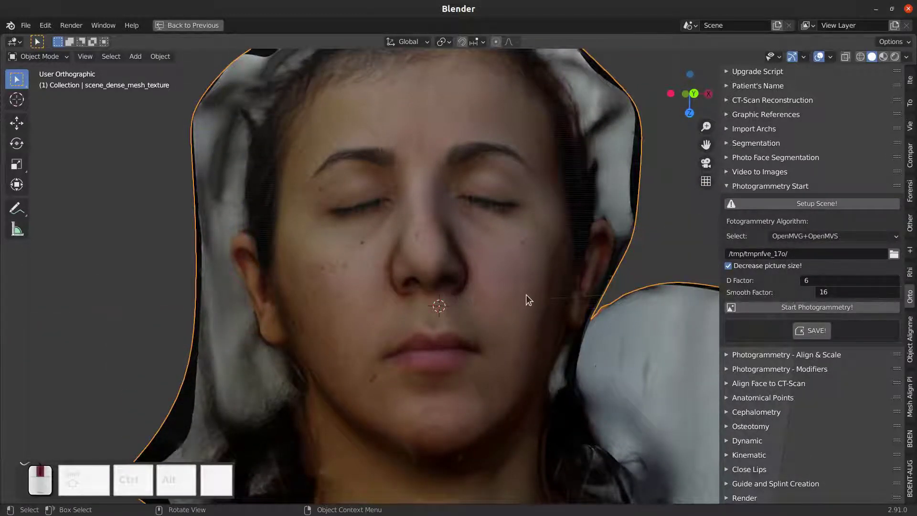
pyautogui.moveTo(526, 295); pyautogui.dragTo(535, 214, button='middle')
pyautogui.moveTo(479, 193); pyautogui.dragTo(518, 291, button='middle')
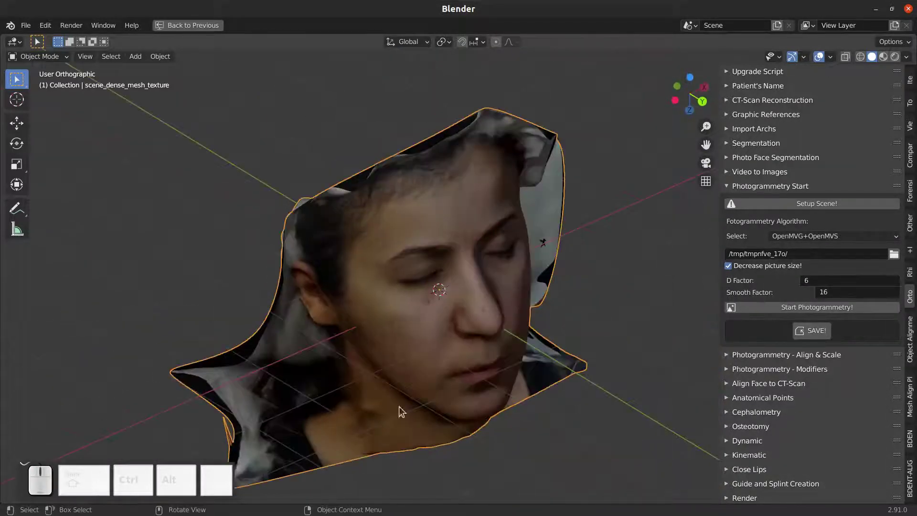
pyautogui.moveTo(403, 411); pyautogui.dragTo(412, 216, button='middle')
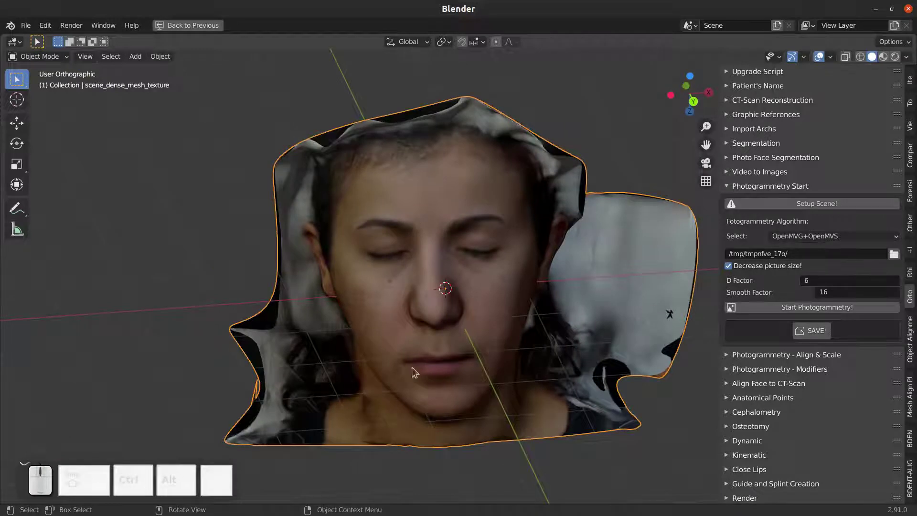
pyautogui.moveTo(462, 324); pyautogui.dragTo(465, 318, button='middle')
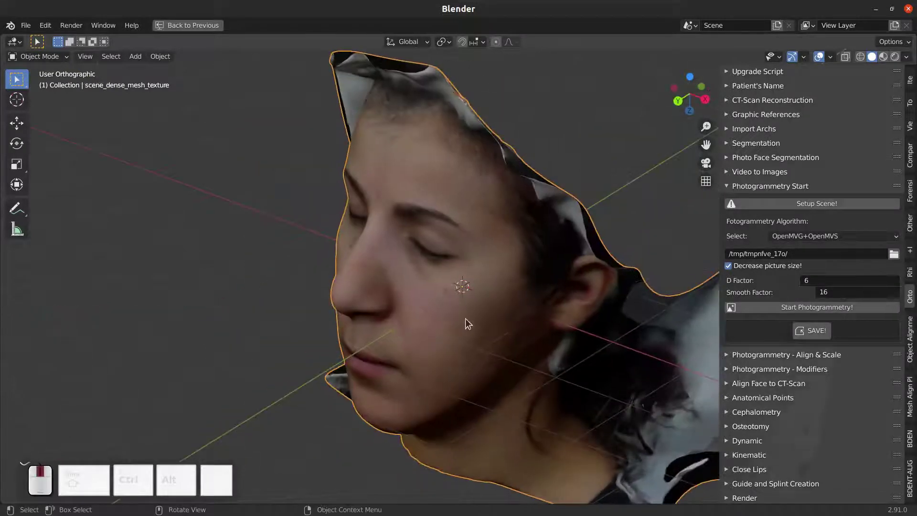
pyautogui.moveTo(569, 323); pyautogui.dragTo(568, 291, button='middle')
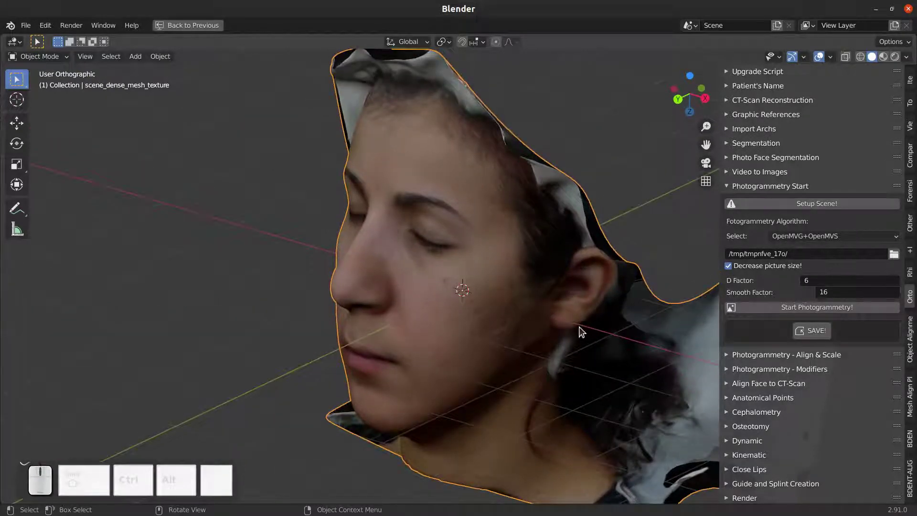
pyautogui.moveTo(583, 330); pyautogui.dragTo(536, 297, button='middle')
pyautogui.scroll(-4, 537, 292)
pyautogui.moveTo(417, 307); pyautogui.dragTo(502, 299, button='middle')
pyautogui.scroll(4, 489, 277)
pyautogui.scroll(-4, 502, 299)
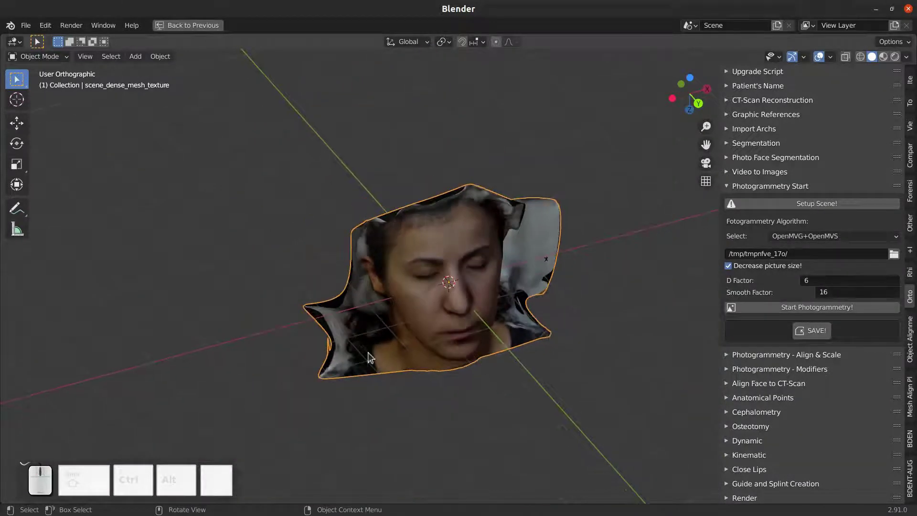
pyautogui.moveTo(334, 268); pyautogui.dragTo(512, 220, button='middle')
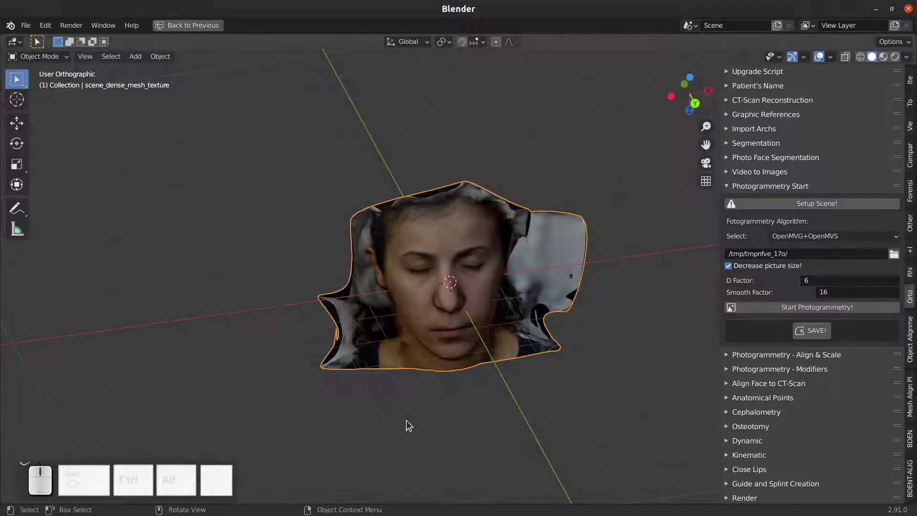
pyautogui.scroll(5, 391, 377)
pyautogui.moveTo(420, 352); pyautogui.dragTo(426, 288, button='middle')
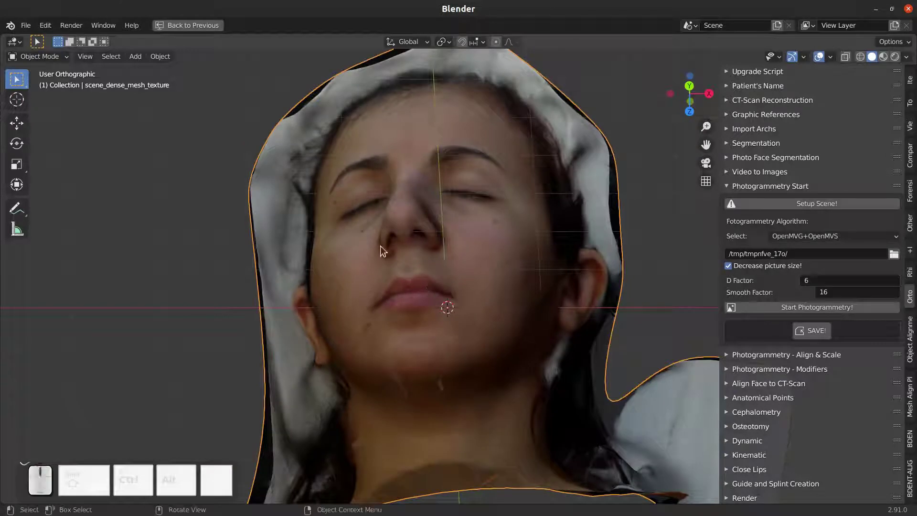
pyautogui.moveTo(381, 247); pyautogui.dragTo(421, 272, button='middle')
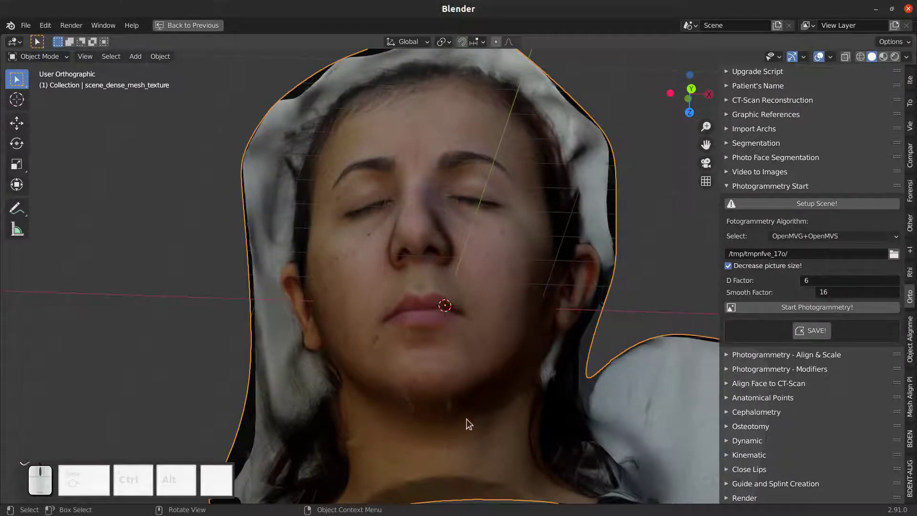
pyautogui.moveTo(464, 423); pyautogui.dragTo(351, 313, button='middle')
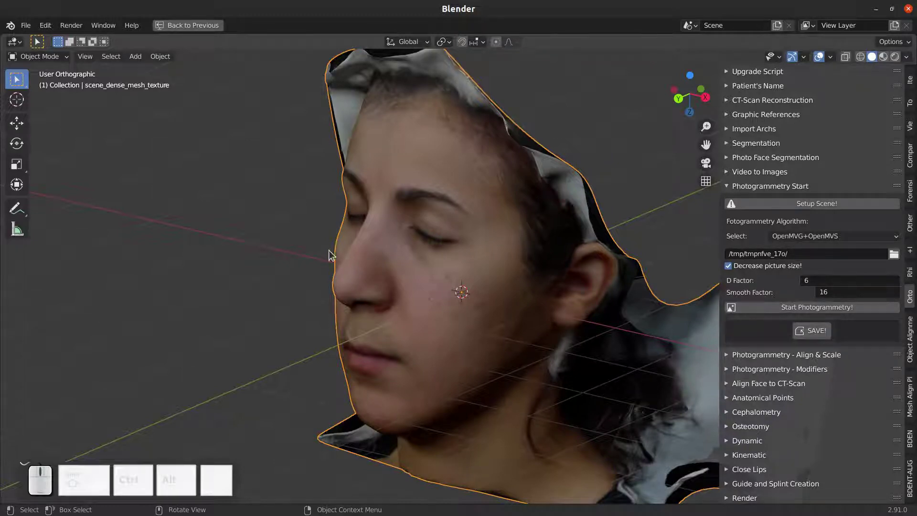
# Examine the textured face mesh in side profile and up close from the front.
pyautogui.moveTo(329, 253); pyautogui.dragTo(337, 183, button='middle')
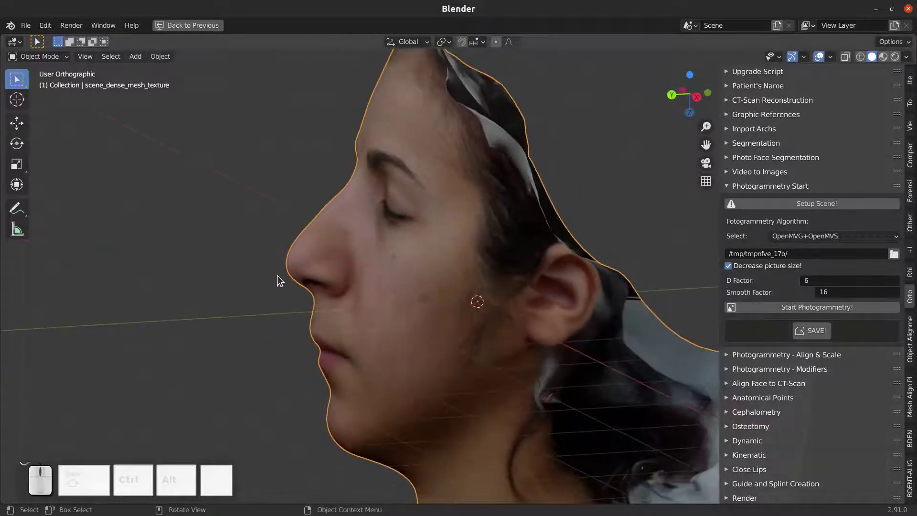
pyautogui.moveTo(277, 281)
pyautogui.mouseDown(button='middle')
pyautogui.moveTo(303, 303)
pyautogui.moveTo(288, 292)
pyautogui.mouseUp(button='middle')
pyautogui.moveTo(277, 329); pyautogui.dragTo(453, 297, button='middle')
pyautogui.scroll(3, 486, 302)
pyautogui.moveTo(303, 215); pyautogui.dragTo(278, 237, button='middle')
pyautogui.scroll(2, 295, 224)
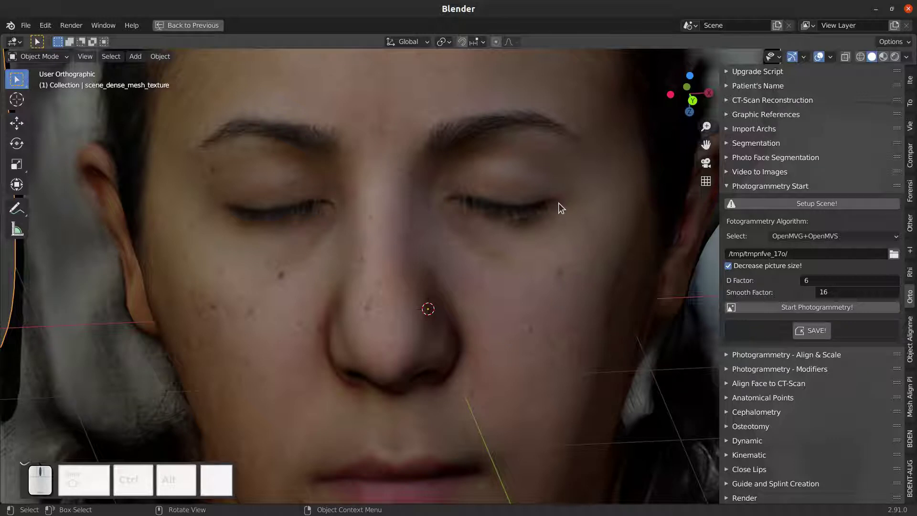
# Inspect the texture detail around the eyes, nose and nostrils up close.
pyautogui.moveTo(214, 210)
pyautogui.mouseDown(button='middle')
pyautogui.moveTo(231, 213)
pyautogui.moveTo(224, 220)
pyautogui.mouseUp(button='middle')
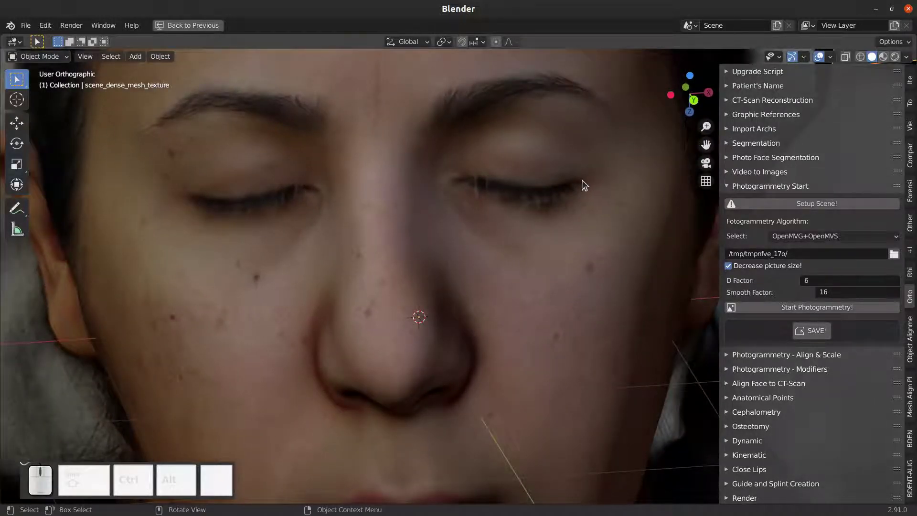
pyautogui.scroll(1, 583, 184)
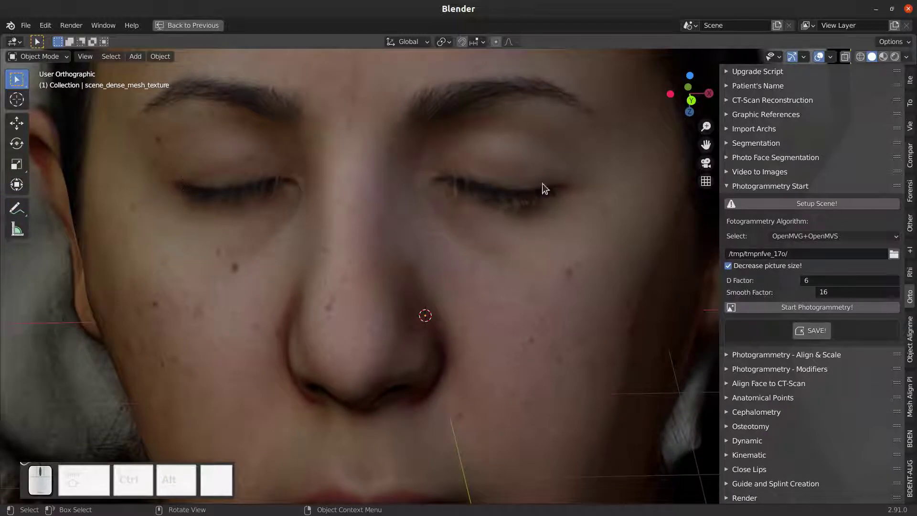
pyautogui.moveTo(571, 199); pyautogui.dragTo(521, 279, button='middle')
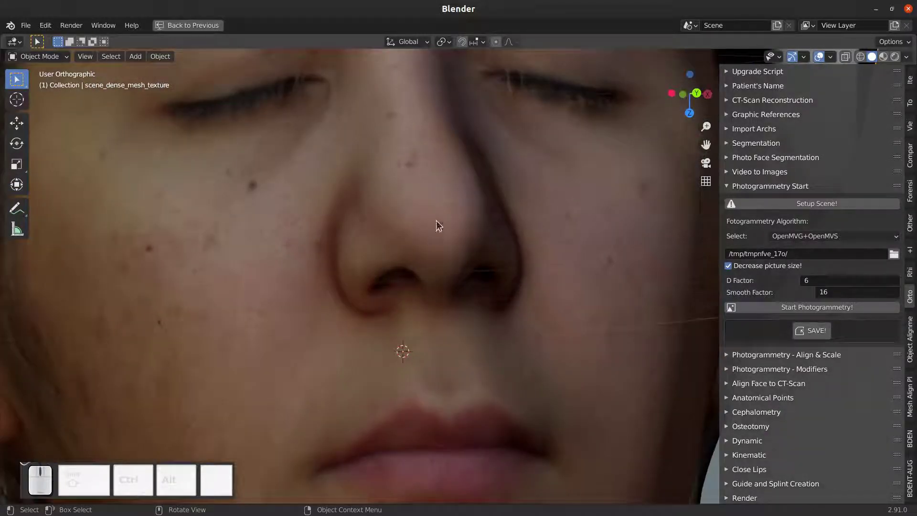
pyautogui.scroll(-3, 436, 224)
pyautogui.moveTo(436, 225); pyautogui.dragTo(428, 256, button='middle')
pyautogui.scroll(2, 395, 259)
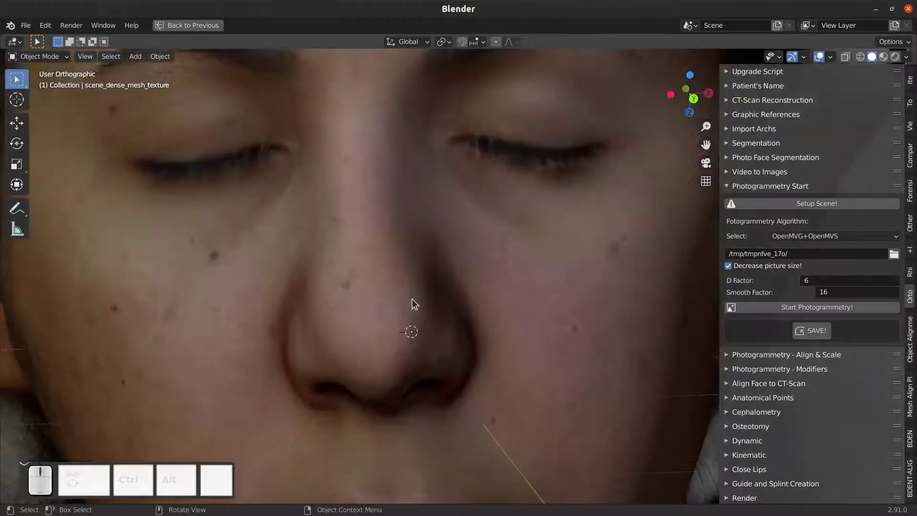
pyautogui.scroll(-3, 409, 295)
pyautogui.moveTo(408, 295); pyautogui.dragTo(388, 299, button='middle')
pyautogui.scroll(2, 413, 299)
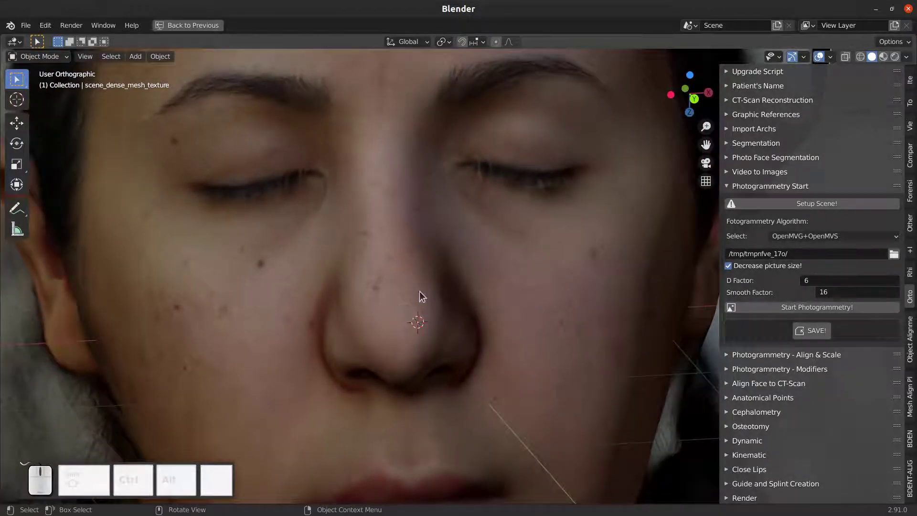
pyautogui.scroll(-3, 419, 293)
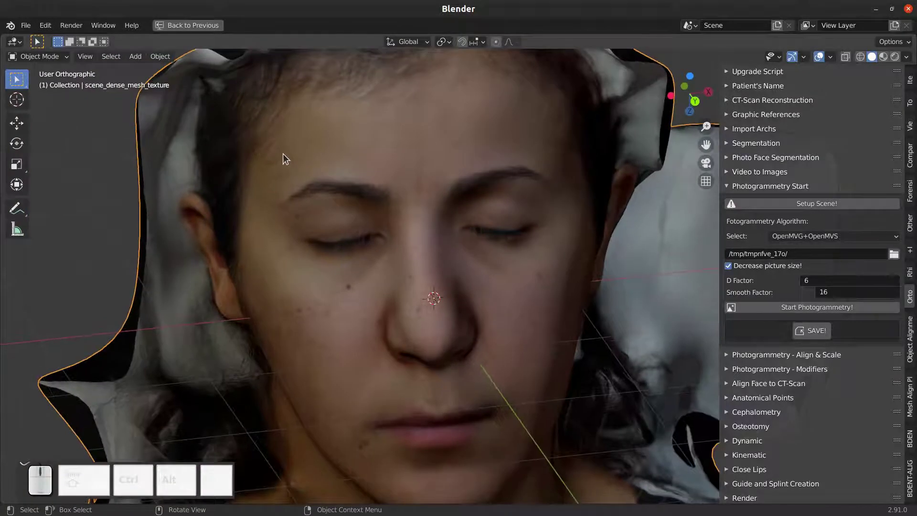
# Examine the whole face mesh from both three-quarter sides, slightly above and the front.
pyautogui.moveTo(272, 151); pyautogui.dragTo(542, 149, button='middle')
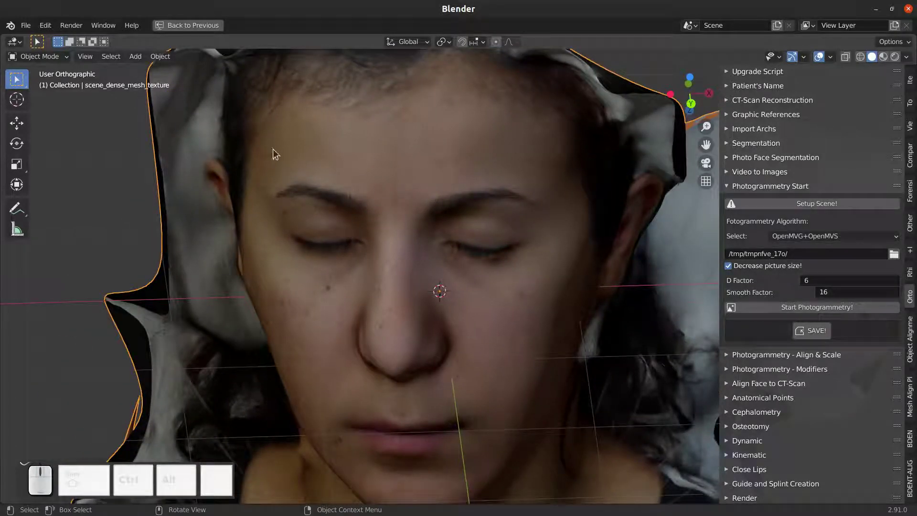
pyautogui.moveTo(303, 164); pyautogui.dragTo(274, 151, button='middle')
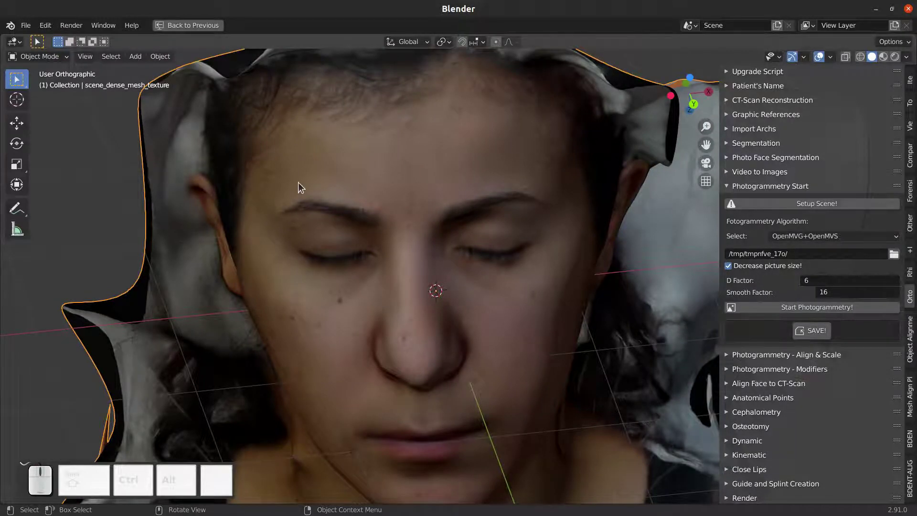
pyautogui.moveTo(454, 189); pyautogui.dragTo(296, 206, button='middle')
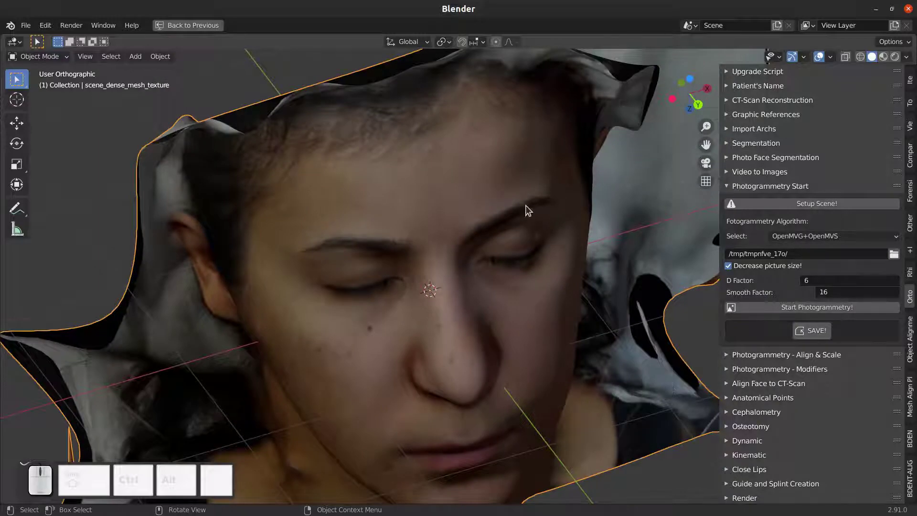
pyautogui.moveTo(526, 206); pyautogui.dragTo(560, 155, button='middle')
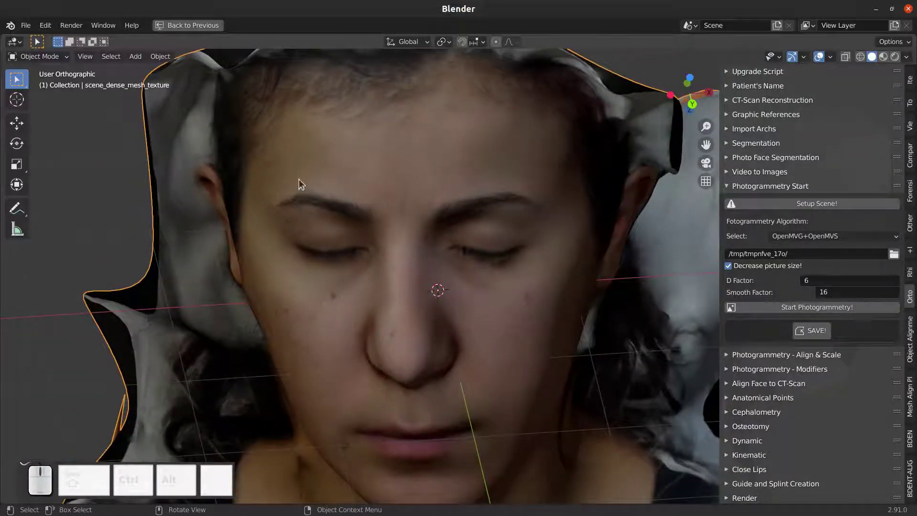
pyautogui.moveTo(417, 182); pyautogui.dragTo(542, 164, button='middle')
pyautogui.scroll(-3, 525, 160)
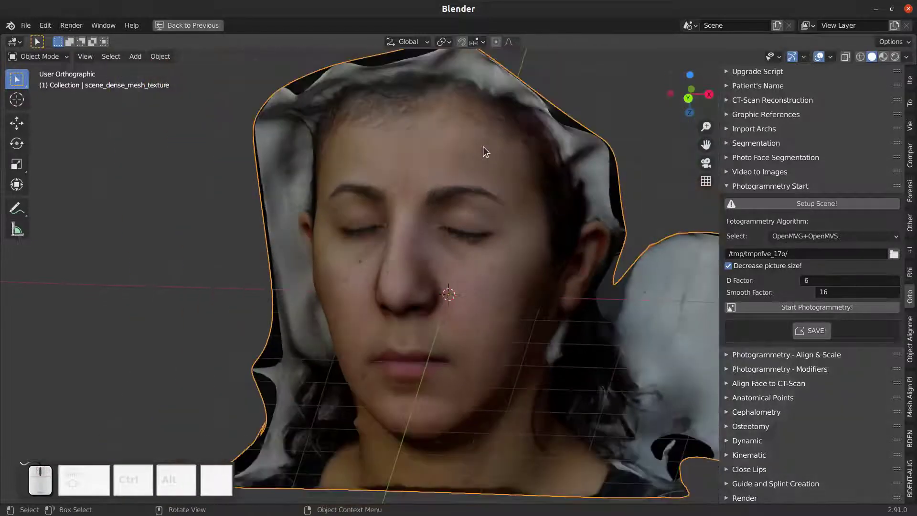
pyautogui.moveTo(357, 192); pyautogui.dragTo(329, 156, button='middle')
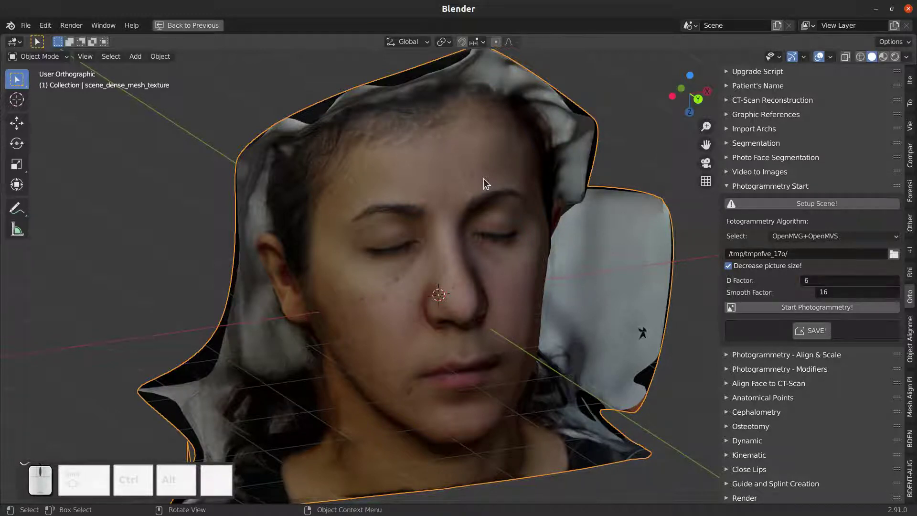
pyautogui.moveTo(467, 207); pyautogui.dragTo(393, 225, button='middle')
pyautogui.scroll(4, 401, 224)
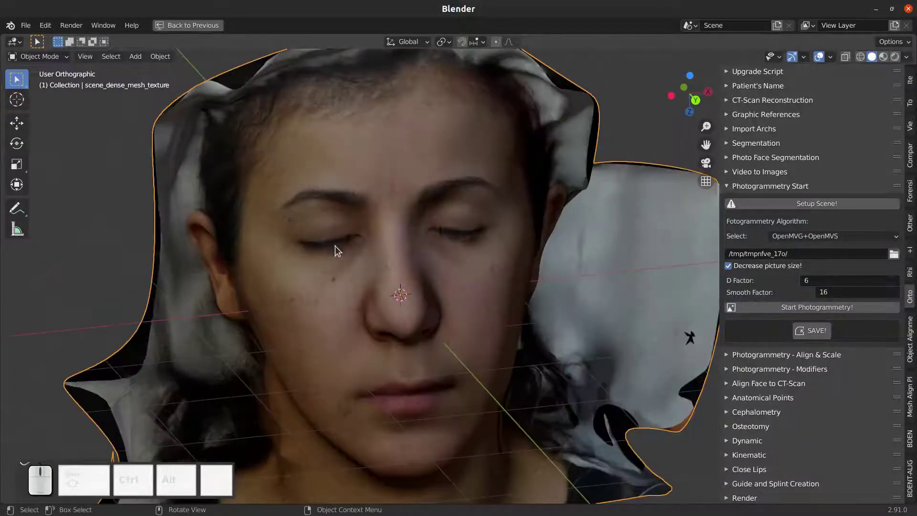
pyautogui.moveTo(335, 245); pyautogui.dragTo(298, 210, button='middle')
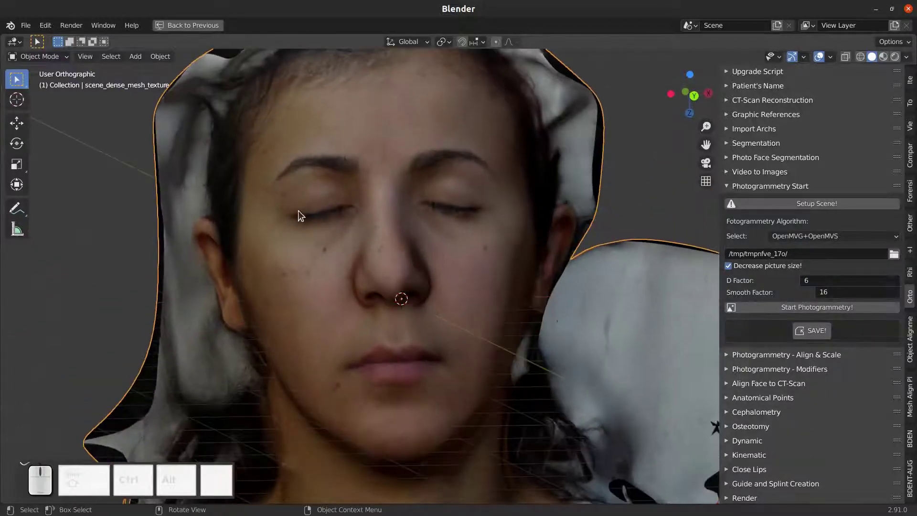
pyautogui.scroll(-3, 487, 220)
pyautogui.moveTo(487, 220); pyautogui.dragTo(437, 253, button='middle')
pyautogui.scroll(3, 437, 256)
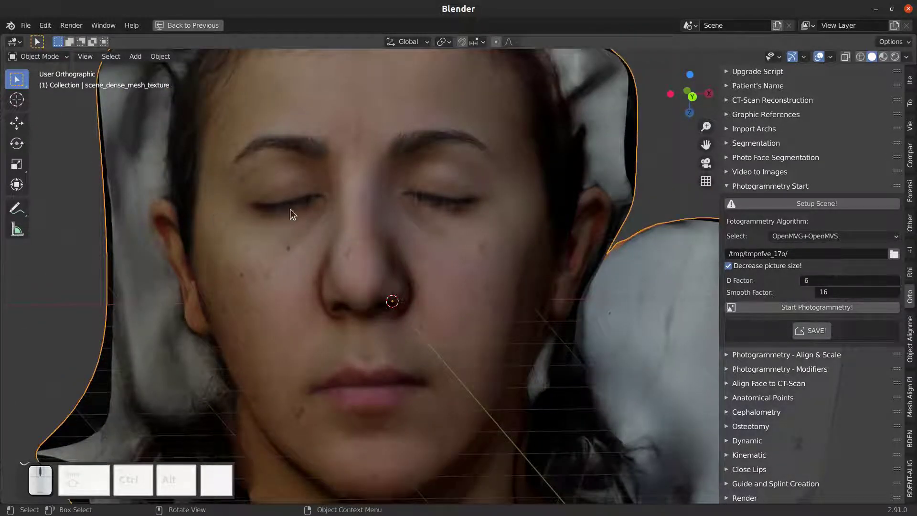
# Check the mesh's orientation against the scene axes and return to viewing the face from the front.
pyautogui.scroll(-3, 470, 217)
pyautogui.moveTo(448, 193); pyautogui.dragTo(568, 167, button='middle')
pyautogui.press('KP_1')
pyautogui.click(672, 100)
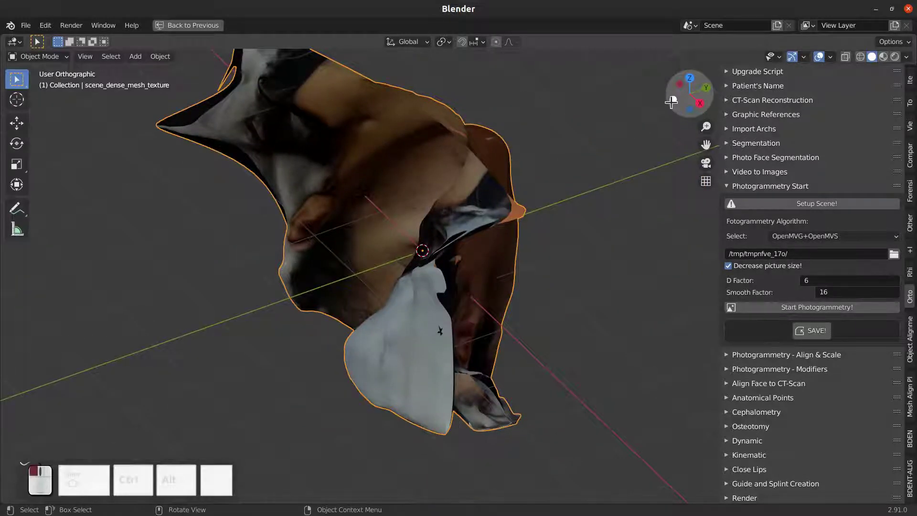
pyautogui.moveTo(381, 275); pyautogui.dragTo(411, 339, button='middle')
pyautogui.scroll(2, 425, 282)
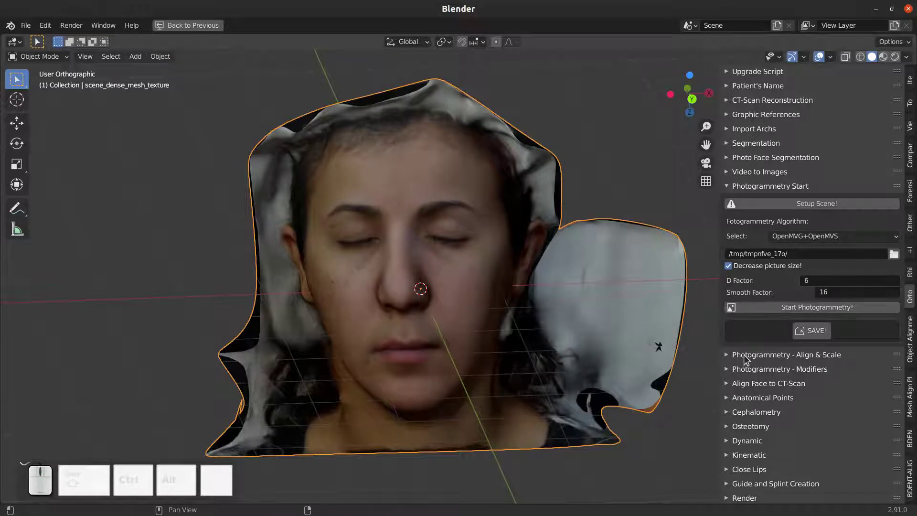
# Open only the Photogrammetry - Align & Scale tools and mark the Cantal Lateral Right point at the right eye's outer corner.
pyautogui.press('ctrl')
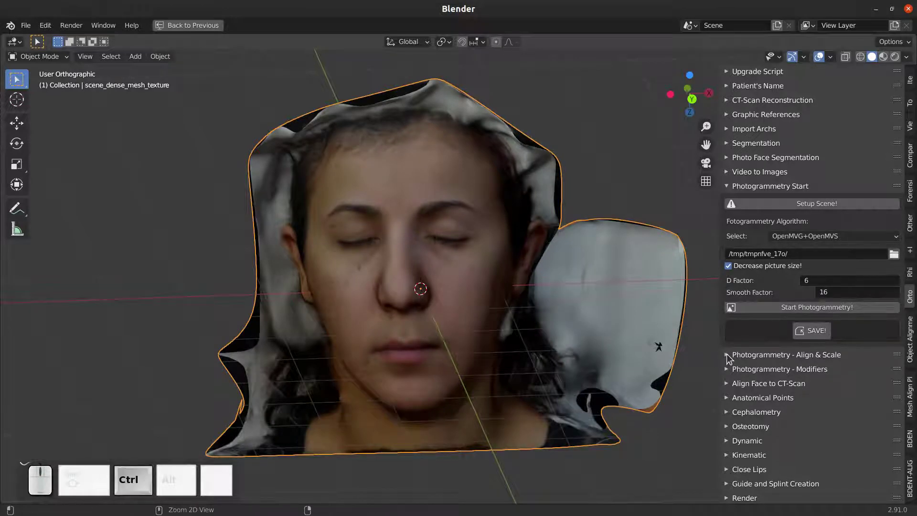
pyautogui.keyDown('ctrl'); pyautogui.click(728, 355); pyautogui.keyUp('ctrl')
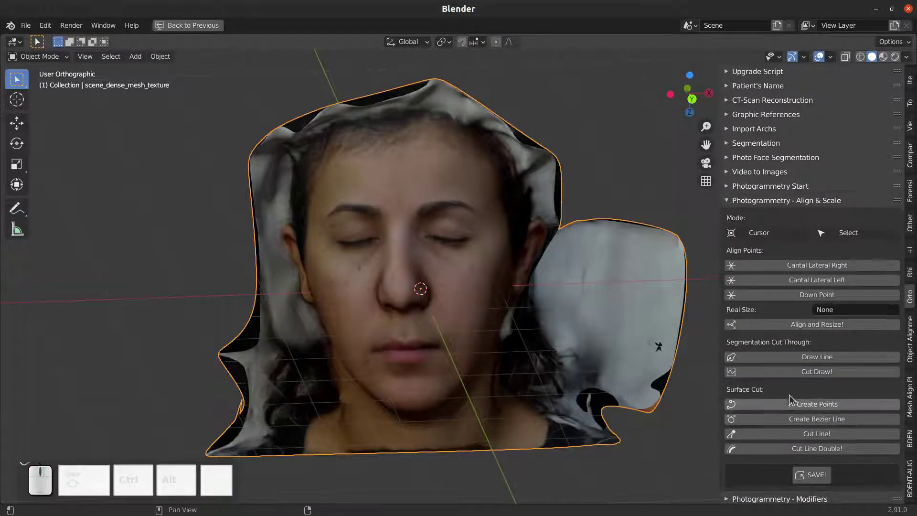
pyautogui.click(758, 233)
pyautogui.scroll(4, 528, 313)
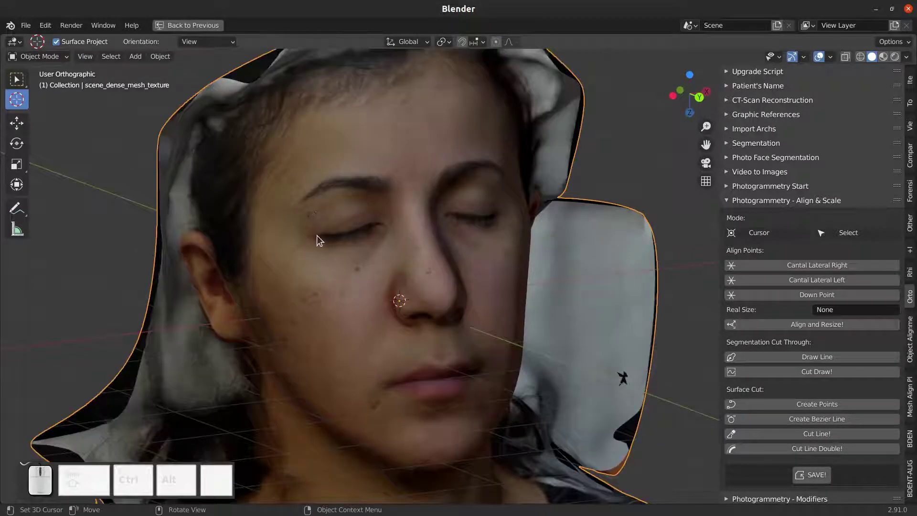
pyautogui.click(316, 235)
pyautogui.click(799, 266)
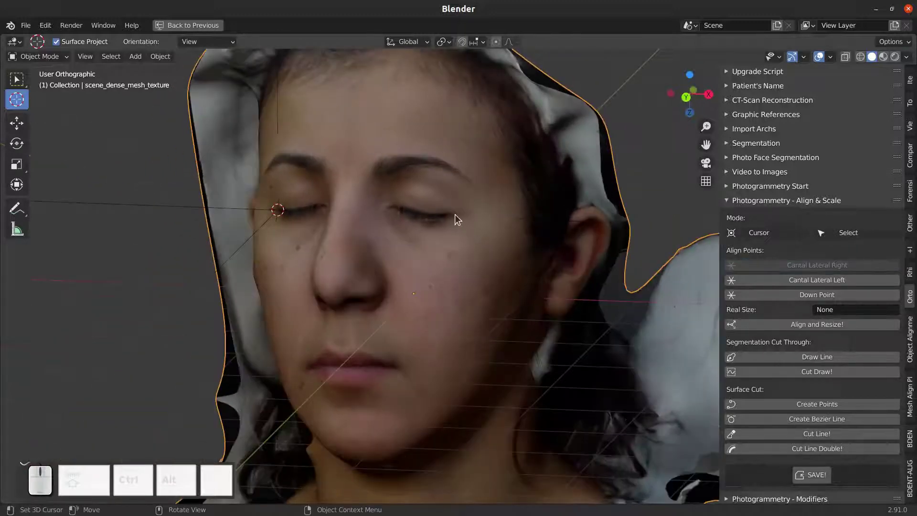
# Mark the Cantal Lateral Left point at the left eye's outer corner and the Down Point under the chin.
pyautogui.click(455, 216)
pyautogui.click(836, 281)
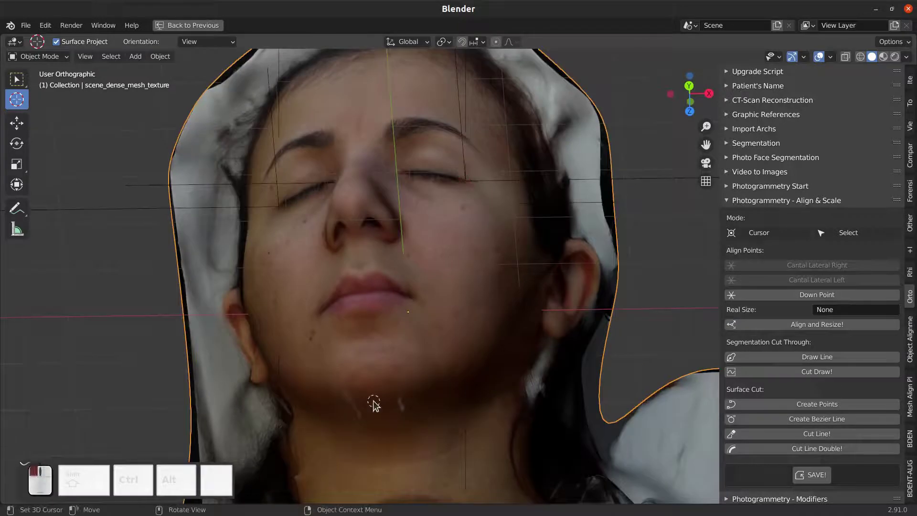
pyautogui.click(806, 295)
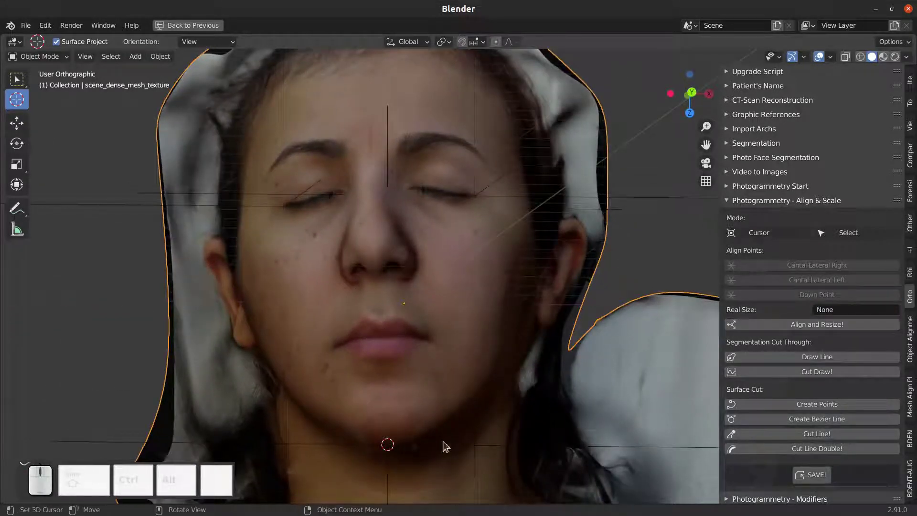
# Set the real size to 97 and align and resize the face mesh.
pyautogui.moveTo(442, 443); pyautogui.dragTo(420, 325, button='middle')
pyautogui.moveTo(474, 246); pyautogui.dragTo(301, 249, button='middle')
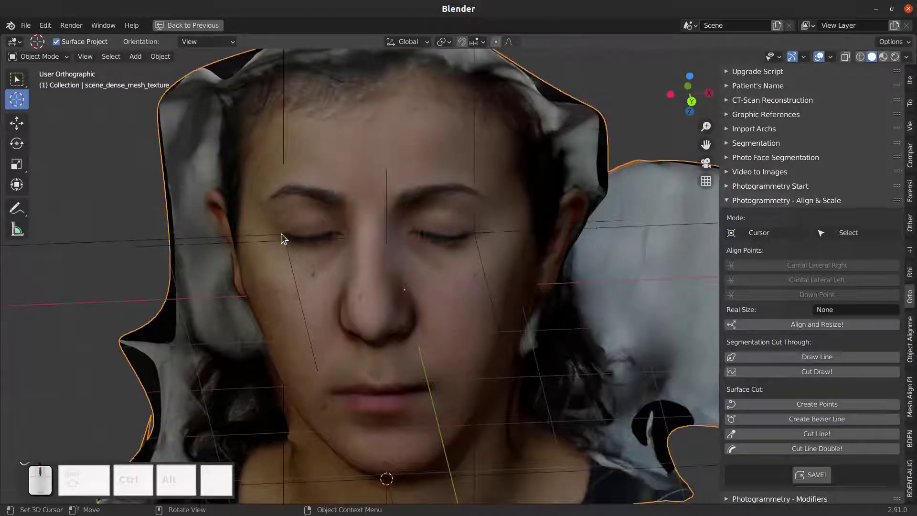
pyautogui.click(840, 309)
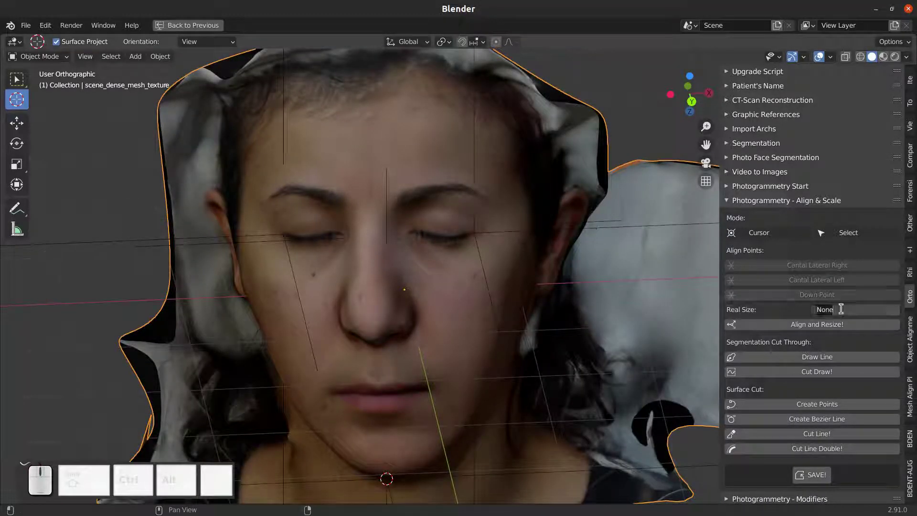
pyautogui.write('97')
pyautogui.press('Return')
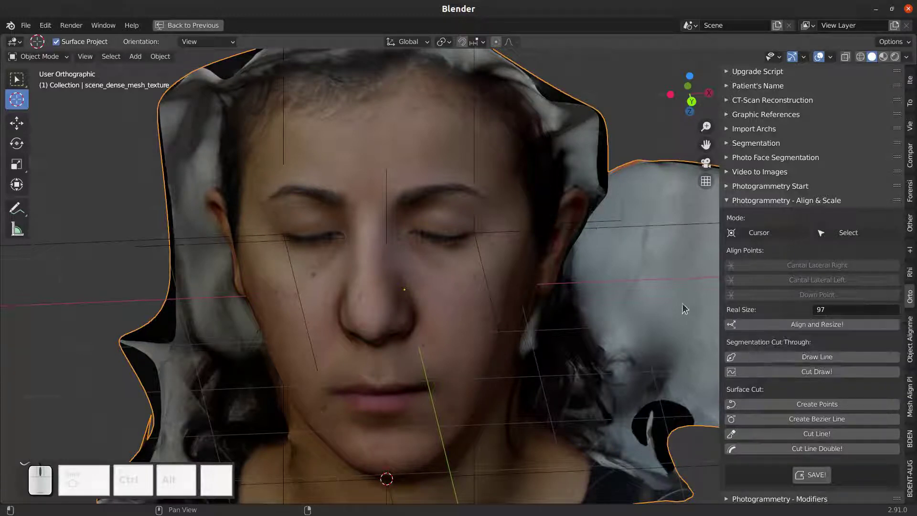
pyautogui.scroll(-2, 533, 335)
pyautogui.moveTo(533, 336); pyautogui.dragTo(483, 328, button='middle')
pyautogui.click(830, 326)
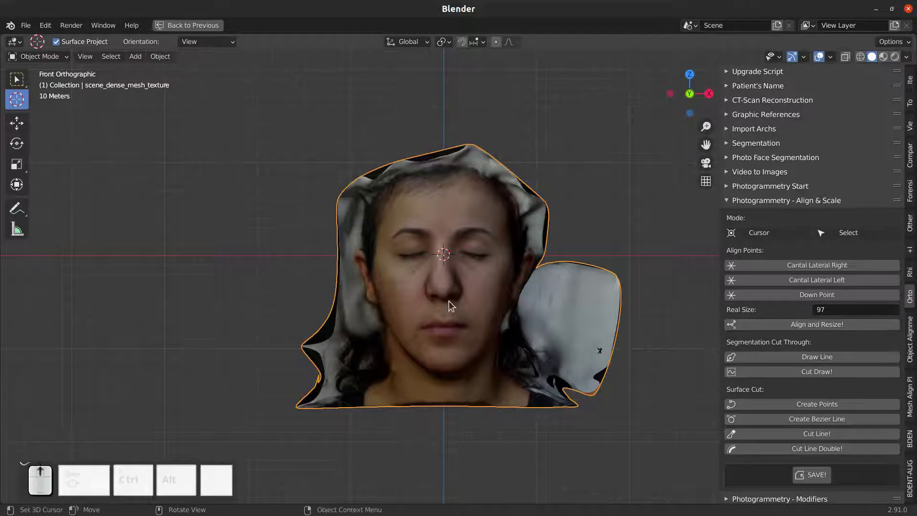
# Examine the aligned face mesh in the front view and from slightly above, ending in the front view.
pyautogui.scroll(3, 477, 277)
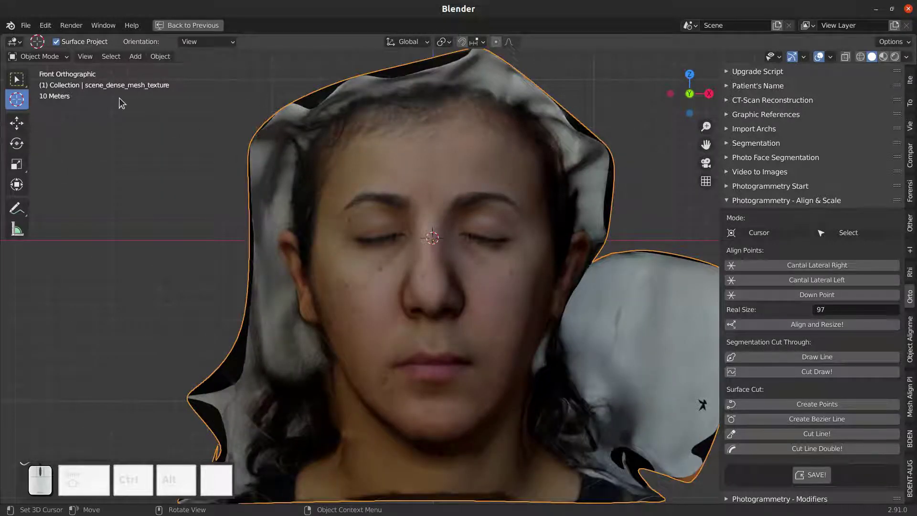
pyautogui.scroll(-2, 477, 193)
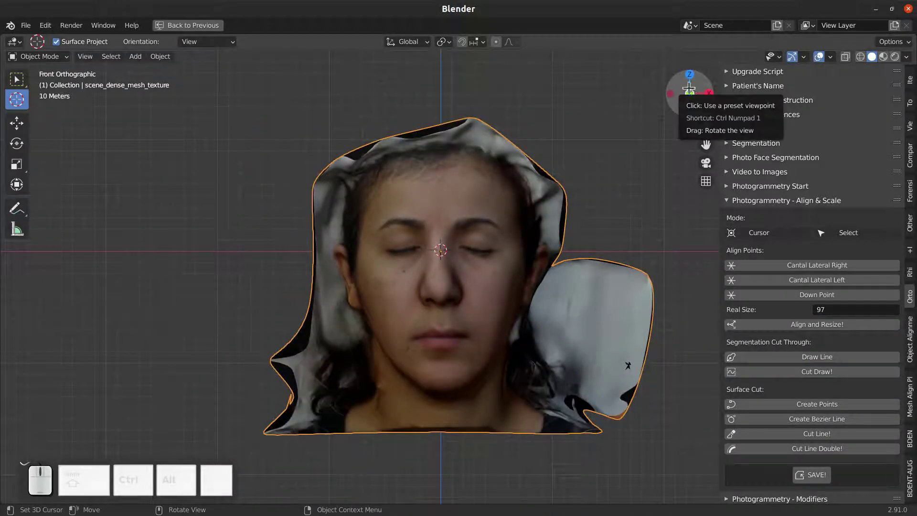
pyautogui.moveTo(693, 90); pyautogui.dragTo(418, 244)
pyautogui.scroll(4, 416, 253)
pyautogui.moveTo(399, 272)
pyautogui.mouseDown(button='middle')
pyautogui.moveTo(411, 279)
pyautogui.moveTo(472, 255)
pyautogui.moveTo(623, 253)
pyautogui.moveTo(416, 272)
pyautogui.moveTo(322, 260)
pyautogui.moveTo(387, 259)
pyautogui.mouseUp(button='middle')
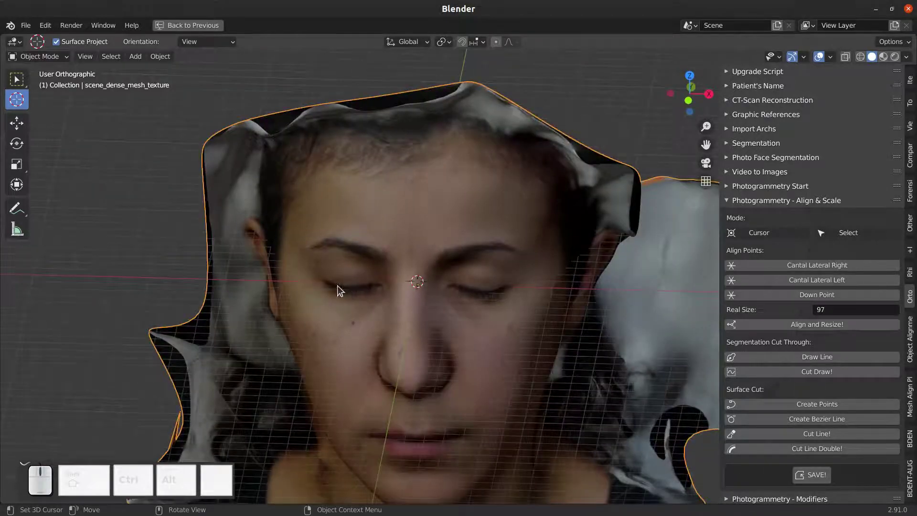
pyautogui.moveTo(349, 288); pyautogui.dragTo(315, 284, button='middle')
pyautogui.scroll(-3, 345, 286)
pyautogui.press('1')
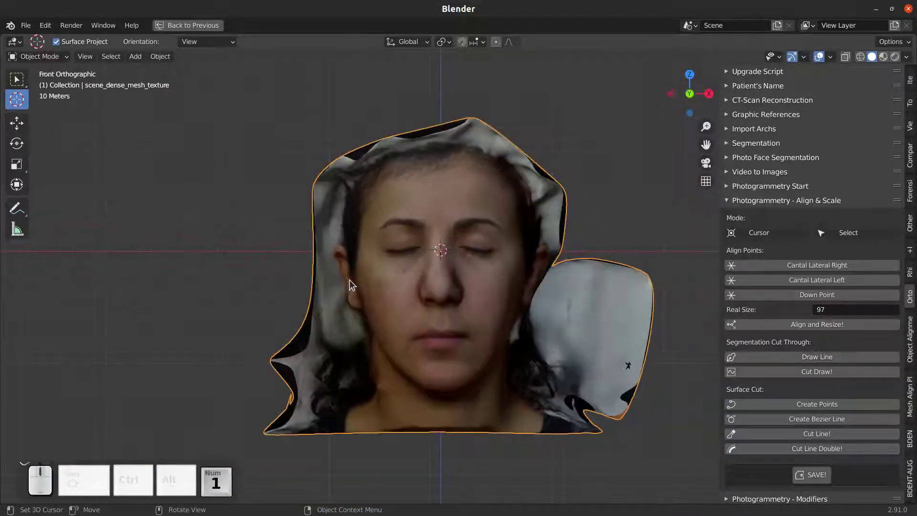
# Measure the distance between the outer corners of both eyes on the aligned face in the front view.
pyautogui.scroll(3, 349, 280)
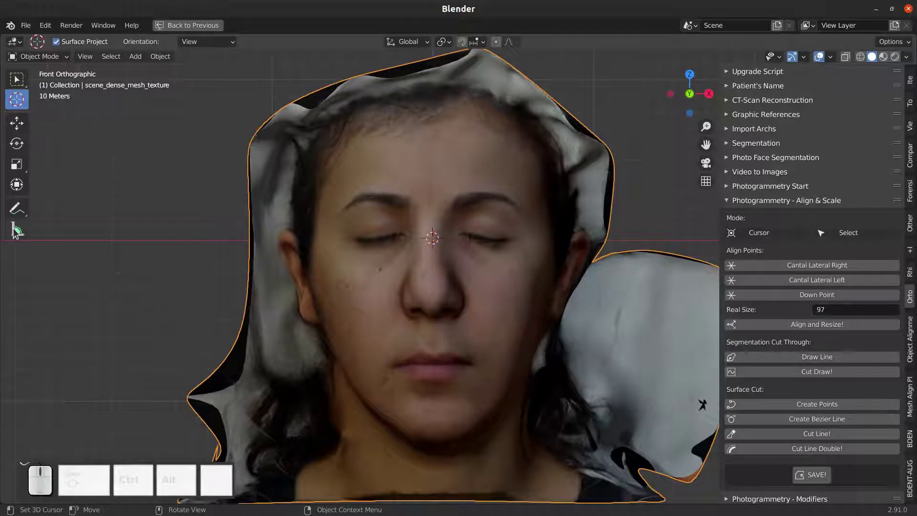
pyautogui.click(17, 229)
pyautogui.moveTo(105, 167); pyautogui.dragTo(187, 180)
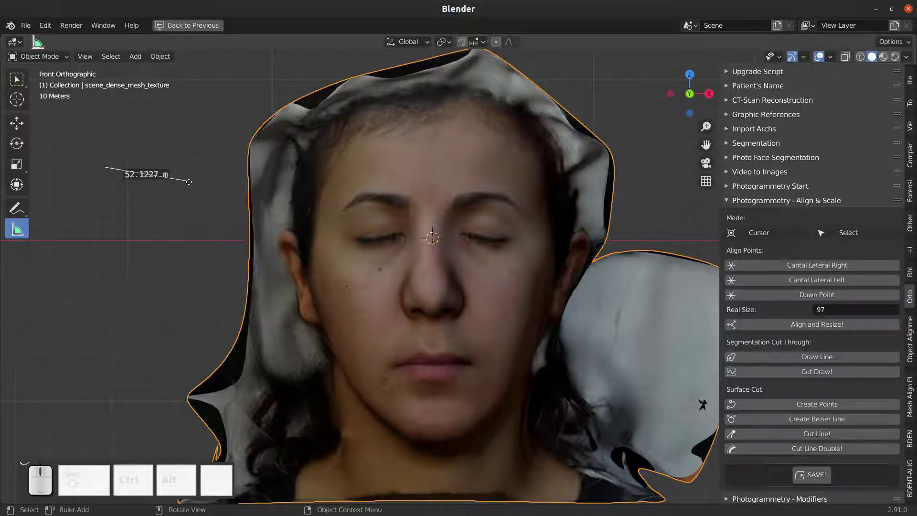
pyautogui.moveTo(189, 182); pyautogui.dragTo(510, 240)
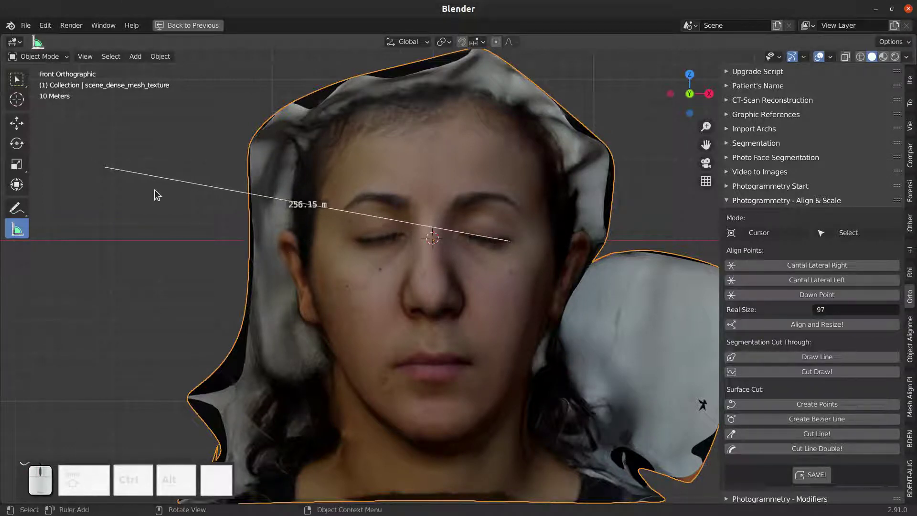
pyautogui.moveTo(107, 167); pyautogui.dragTo(354, 240)
pyautogui.scroll(4, 561, 260)
pyautogui.moveTo(565, 203); pyautogui.dragTo(566, 200)
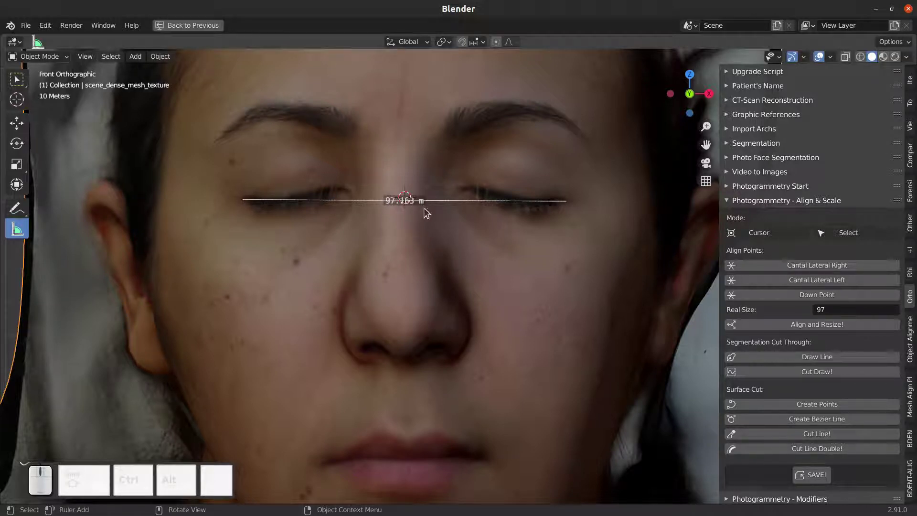
pyautogui.scroll(-6, 426, 212)
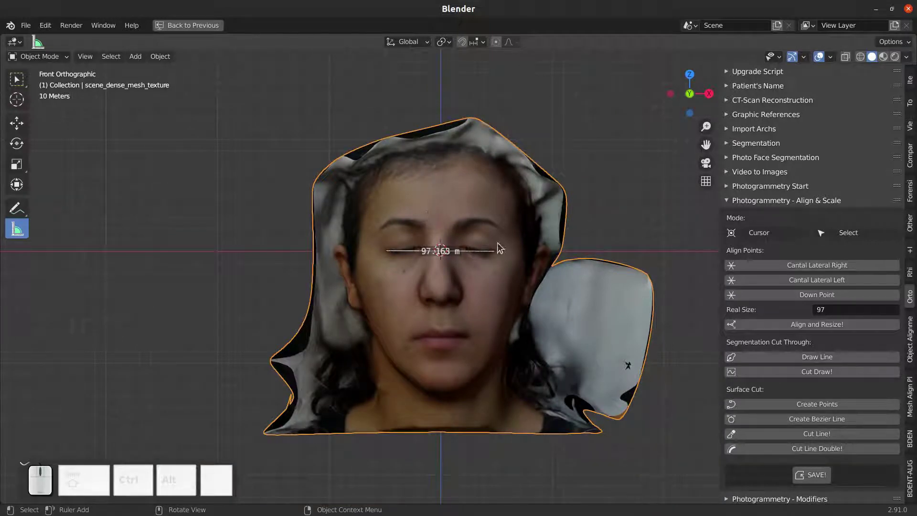
pyautogui.scroll(3, 498, 253)
# Switch back to the selection tool and place the 3D cursor in empty space ahead of the face in the right side view.
pyautogui.click(17, 79)
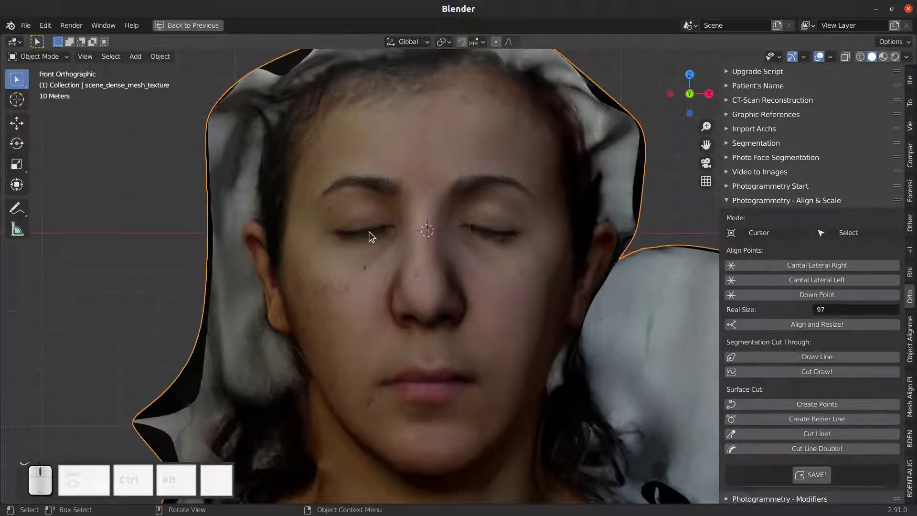
pyautogui.scroll(-3, 369, 231)
pyautogui.press('KP_3')
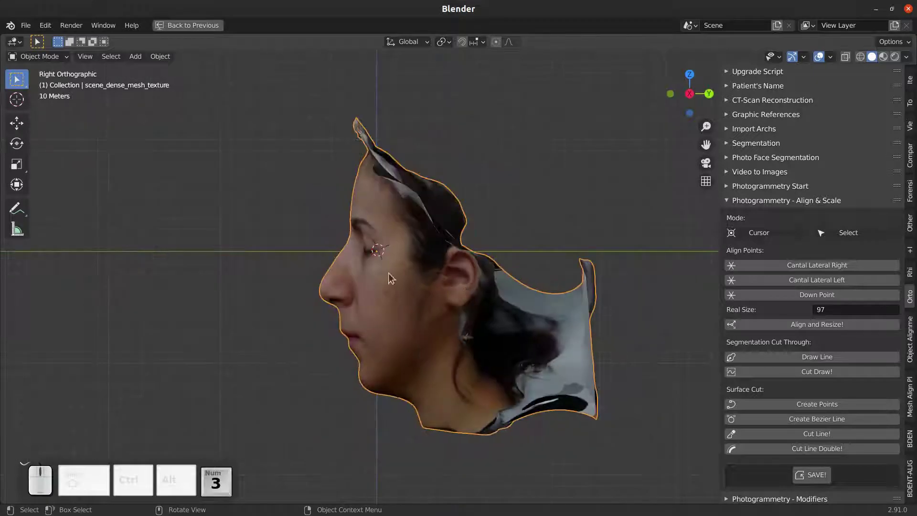
pyautogui.scroll(2, 389, 275)
pyautogui.keyDown('shift'); pyautogui.rightClick(170, 293); pyautogui.keyUp('shift')
pyautogui.keyDown('shift'); pyautogui.moveTo(214, 285); pyautogui.dragTo(265, 272, button='middle'); pyautogui.keyUp('shift')
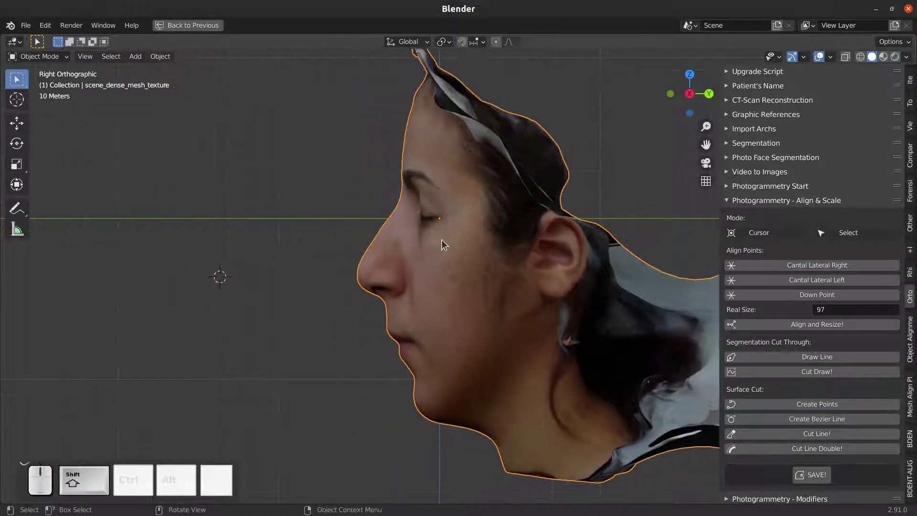
pyautogui.keyDown('shift'); pyautogui.moveTo(440, 249); pyautogui.dragTo(436, 264, button='middle'); pyautogui.keyUp('shift')
pyautogui.scroll(-2, 436, 264)
pyautogui.scroll(2, 436, 264)
pyautogui.moveTo(443, 216); pyautogui.dragTo(545, 230, button='middle')
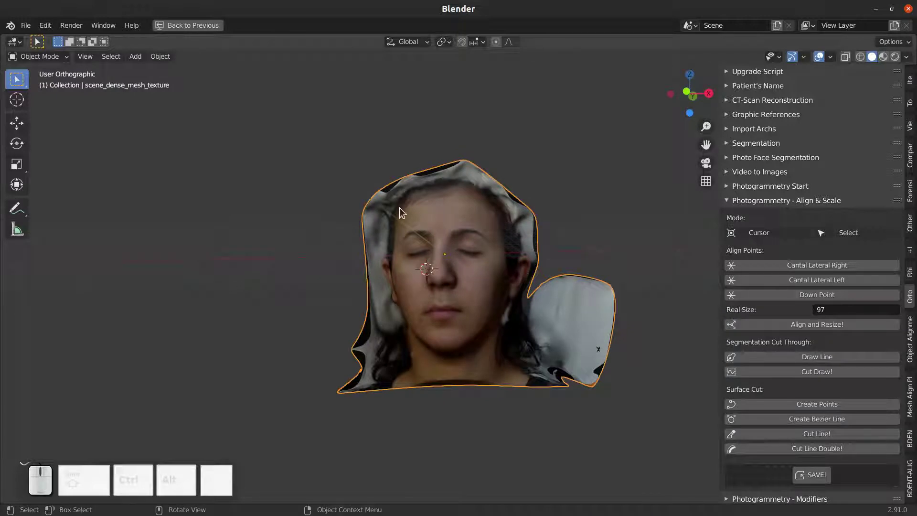
pyautogui.press('KP_3')
pyautogui.scroll(3, 400, 212)
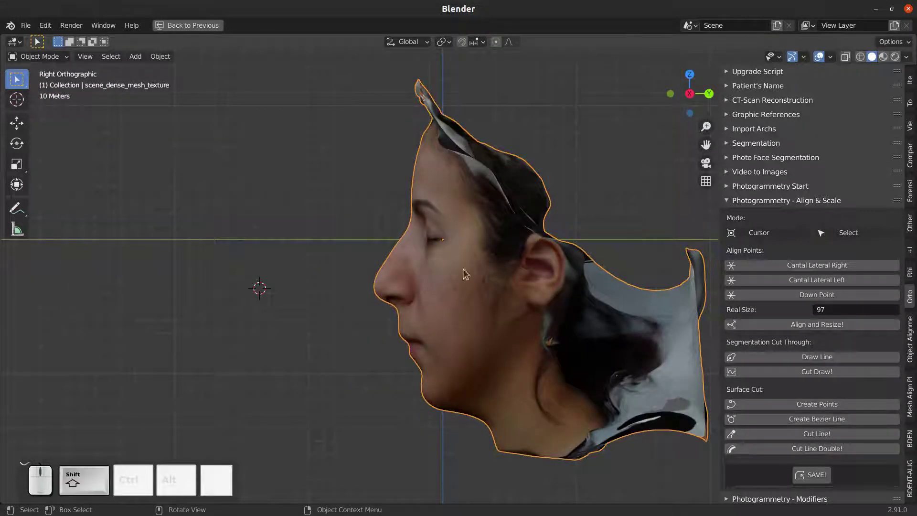
pyautogui.keyDown('shift'); pyautogui.moveTo(497, 272); pyautogui.dragTo(477, 289, button='middle'); pyautogui.keyUp('shift')
# Draw a cut line loop in the right side view, enclosing the face from the upper forehead past the cheek to under the chin.
pyautogui.click(801, 358)
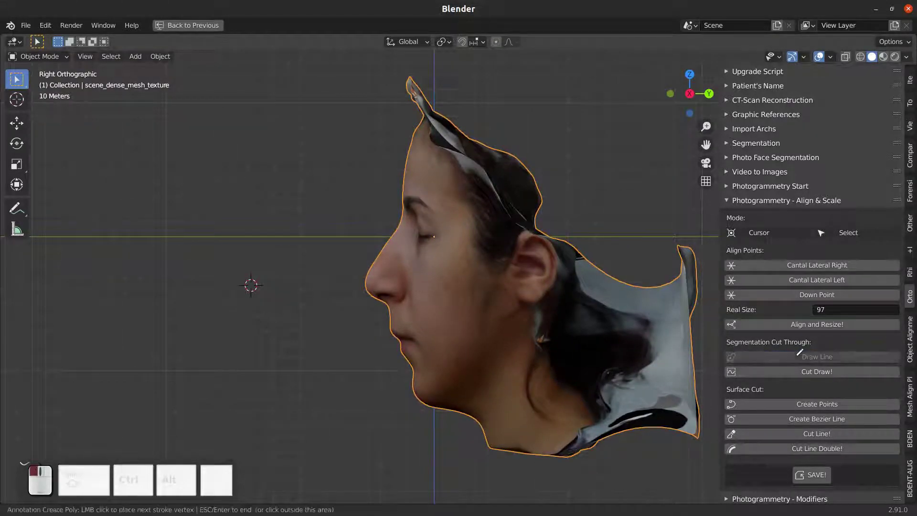
pyautogui.click(391, 126)
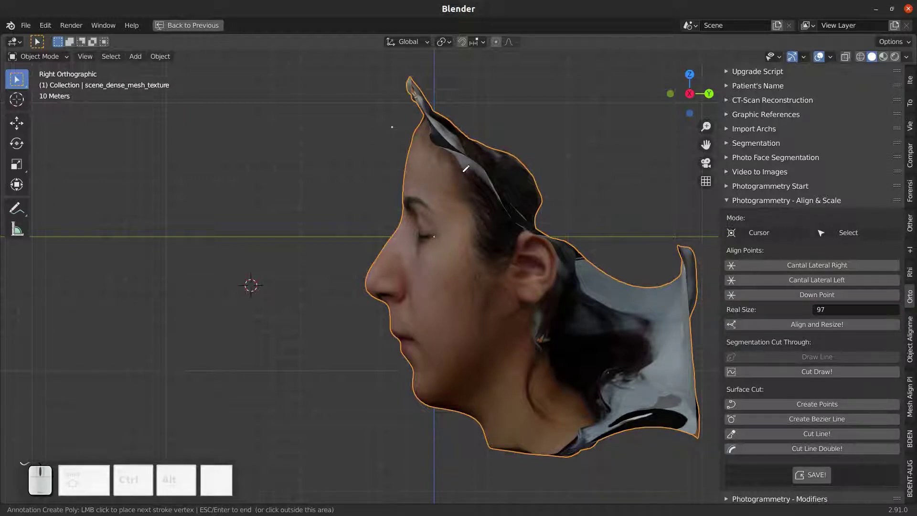
pyautogui.click(461, 175)
pyautogui.click(491, 250)
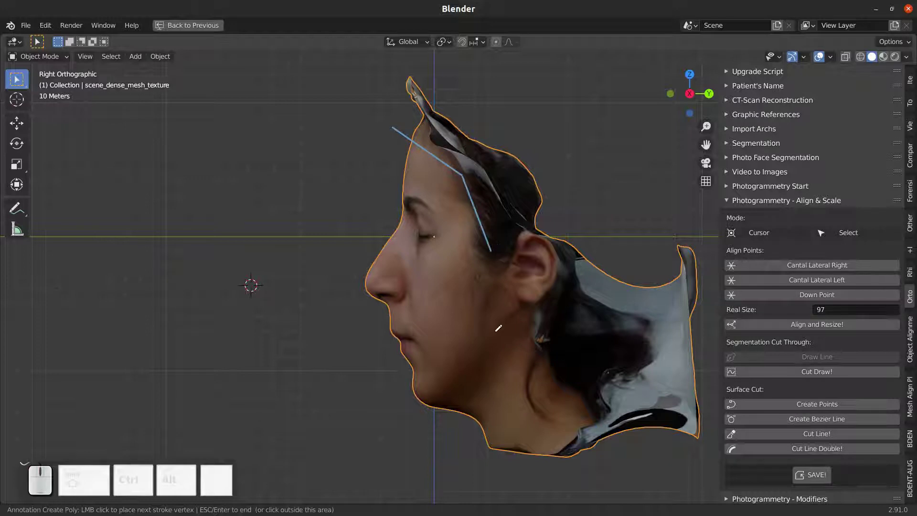
pyautogui.click(499, 335)
pyautogui.click(467, 436)
pyautogui.click(377, 433)
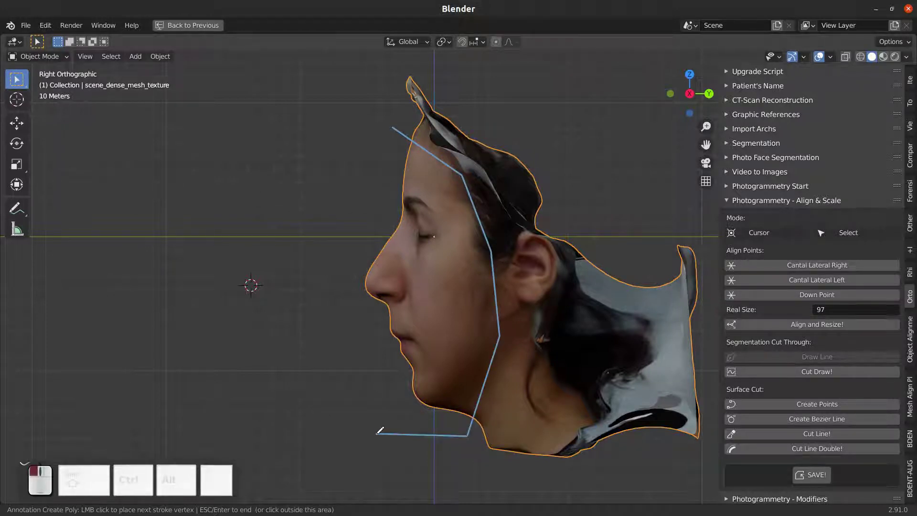
pyautogui.click(320, 292)
pyautogui.click(315, 187)
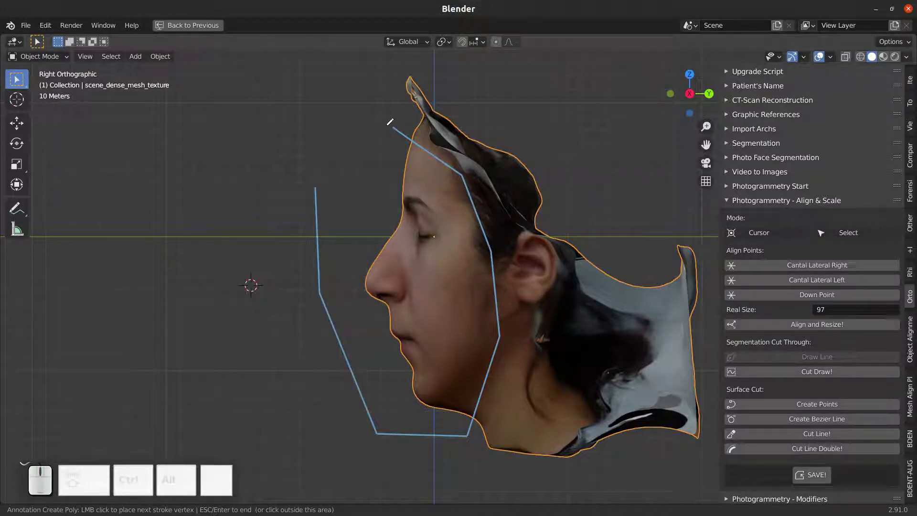
pyautogui.click(388, 124)
pyautogui.press('Return')
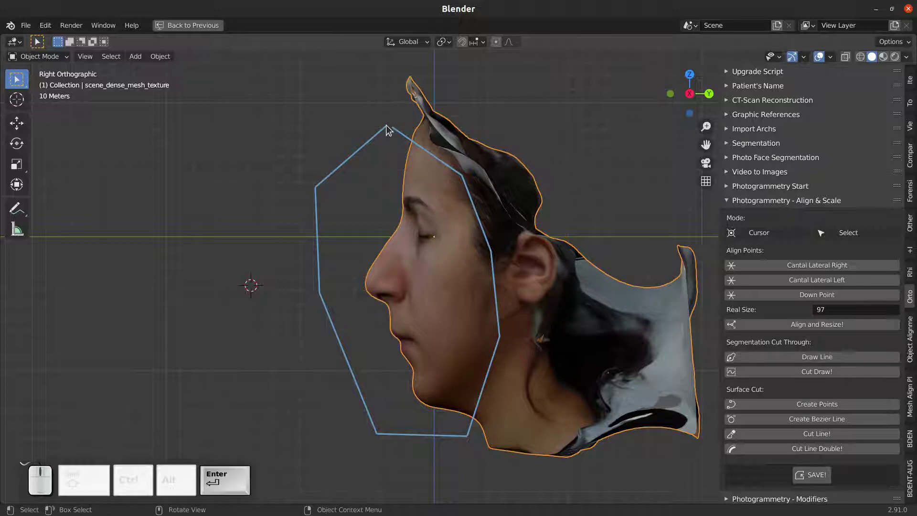
# Cut the mesh along the drawn line and move the back part with hair and ears away from the face.
pyautogui.click(764, 372)
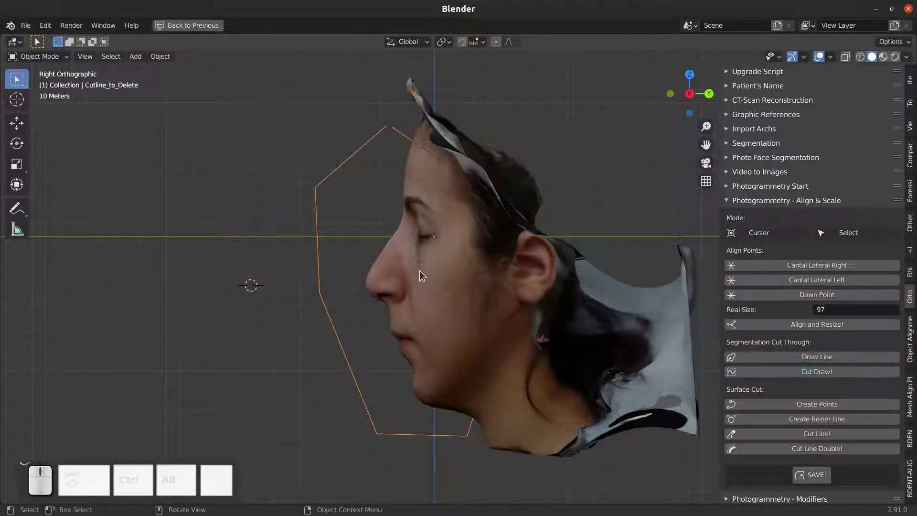
pyautogui.click(523, 322)
pyautogui.press('g')
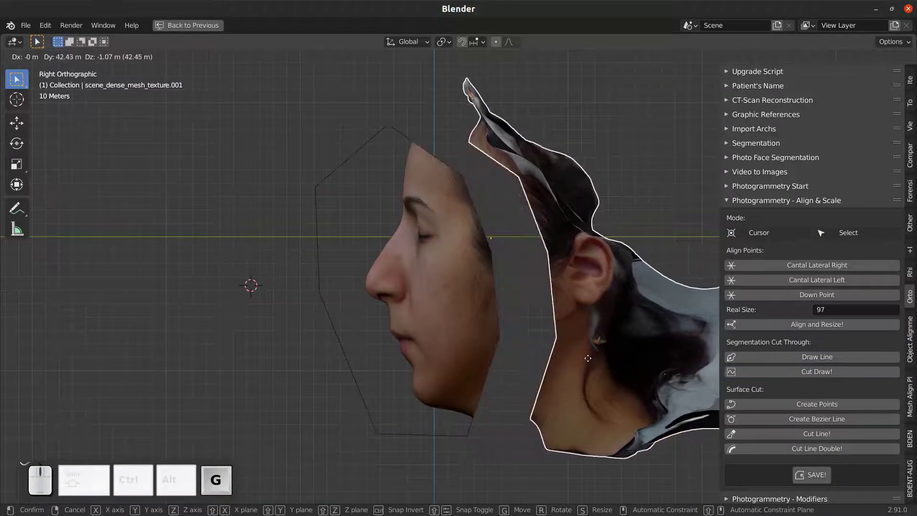
pyautogui.click(590, 356)
# Delete the cut line object and the separated back part, keeping only the face.
pyautogui.moveTo(442, 332); pyautogui.dragTo(454, 365, button='middle')
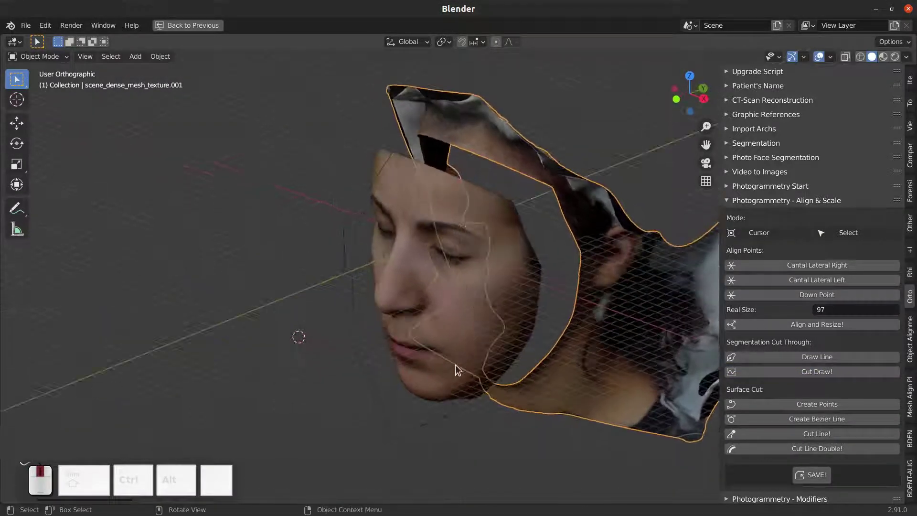
pyautogui.click(399, 433)
pyautogui.press('x')
pyautogui.click(399, 433)
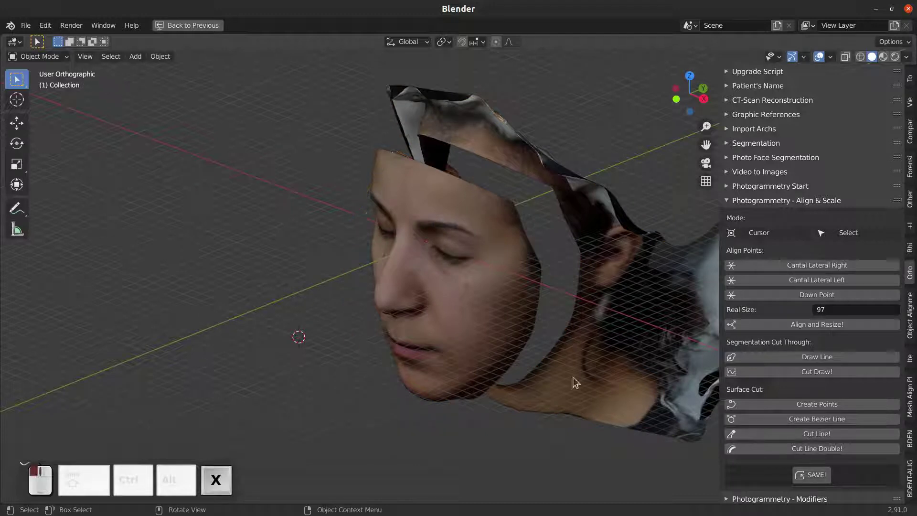
pyautogui.click(607, 372)
pyautogui.press('x')
pyautogui.click(604, 372)
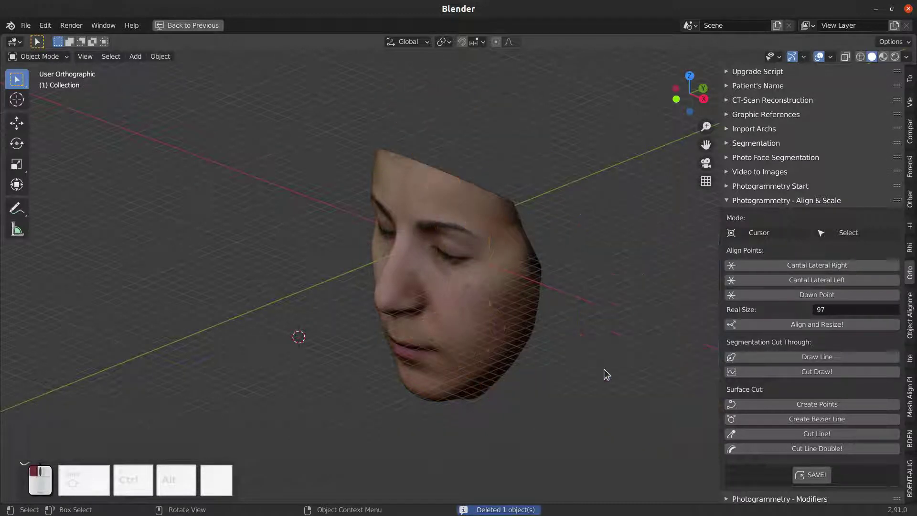
# Place the 3D cursor in empty space beside the trimmed face in the front view.
pyautogui.moveTo(605, 374); pyautogui.dragTo(475, 324, button='middle')
pyautogui.press('KP_1')
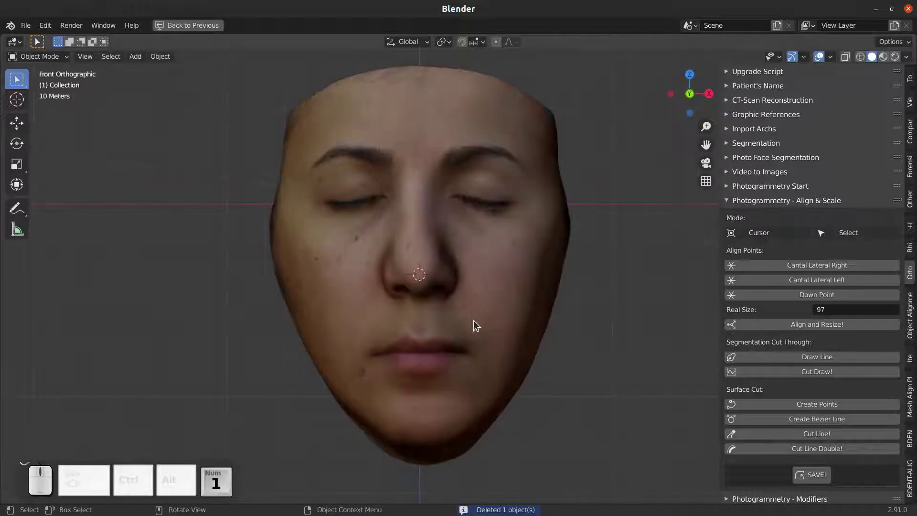
pyautogui.scroll(1, 473, 320)
pyautogui.keyDown('shift'); pyautogui.rightClick(178, 365); pyautogui.keyUp('shift')
# Examine the trimmed face up close from the front, at three-quarter angles and from the side.
pyautogui.scroll(-3, 304, 371)
pyautogui.moveTo(443, 380); pyautogui.dragTo(453, 401, button='middle')
pyautogui.scroll(3, 429, 387)
pyautogui.scroll(-3, 447, 399)
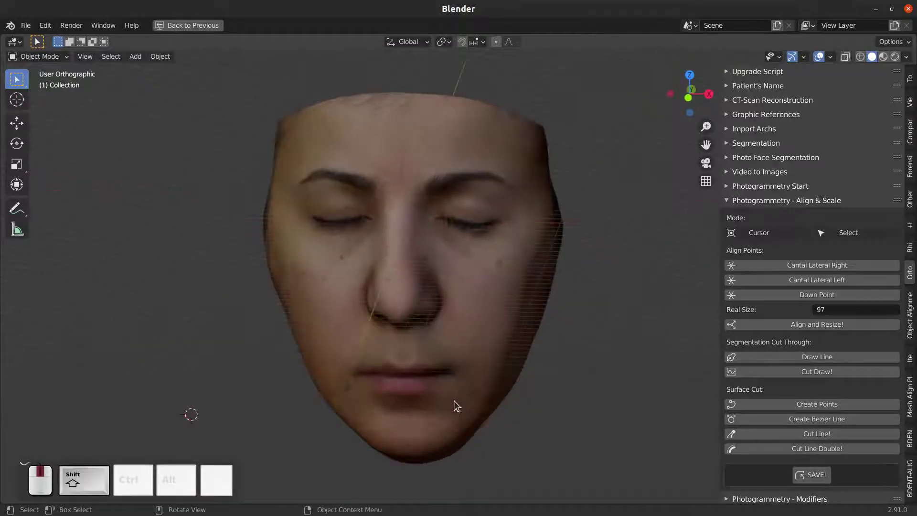
pyautogui.scroll(3, 454, 400)
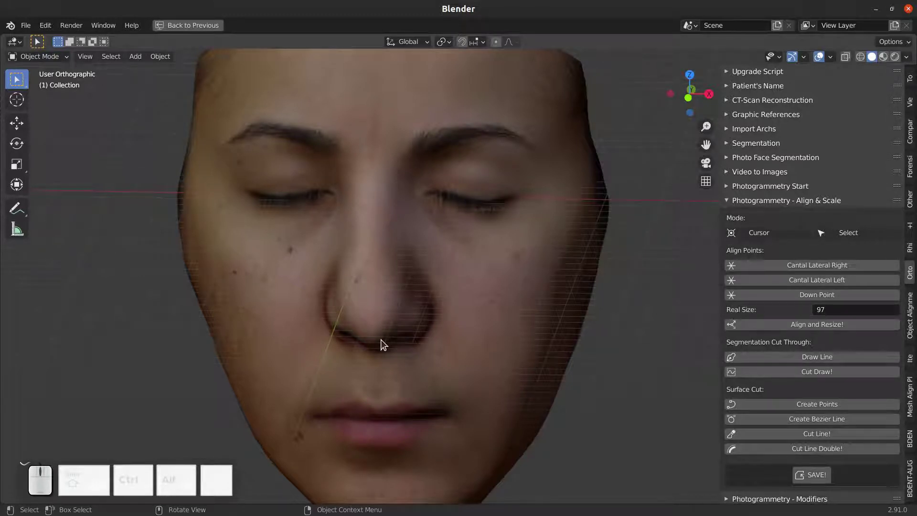
pyautogui.moveTo(297, 324); pyautogui.dragTo(431, 380, button='middle')
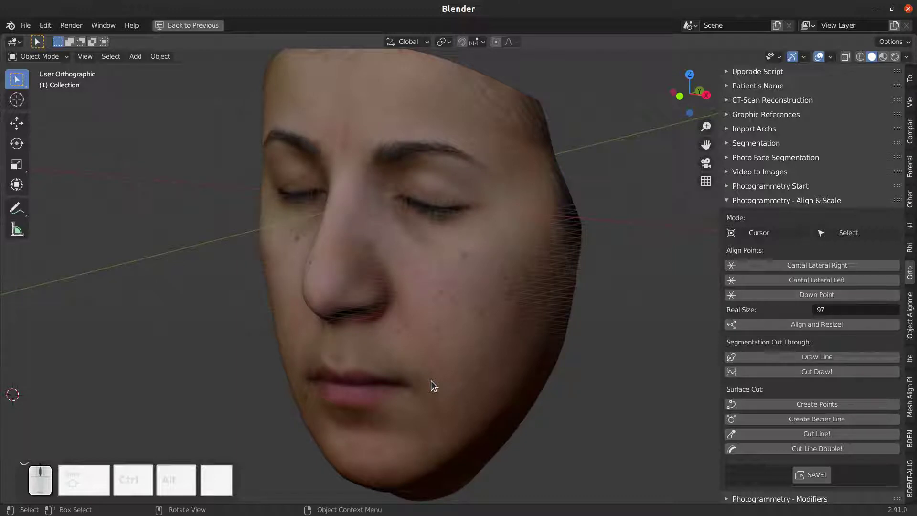
pyautogui.scroll(4, 431, 380)
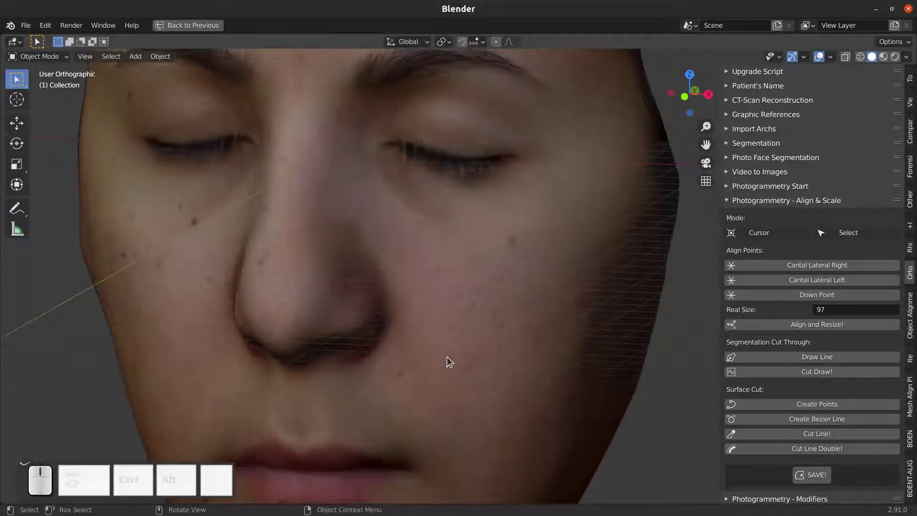
pyautogui.press('KP_1')
pyautogui.scroll(-4, 446, 357)
pyautogui.scroll(2, 436, 352)
pyautogui.keyDown('shift'); pyautogui.moveTo(434, 345); pyautogui.dragTo(475, 425, button='middle'); pyautogui.keyUp('shift')
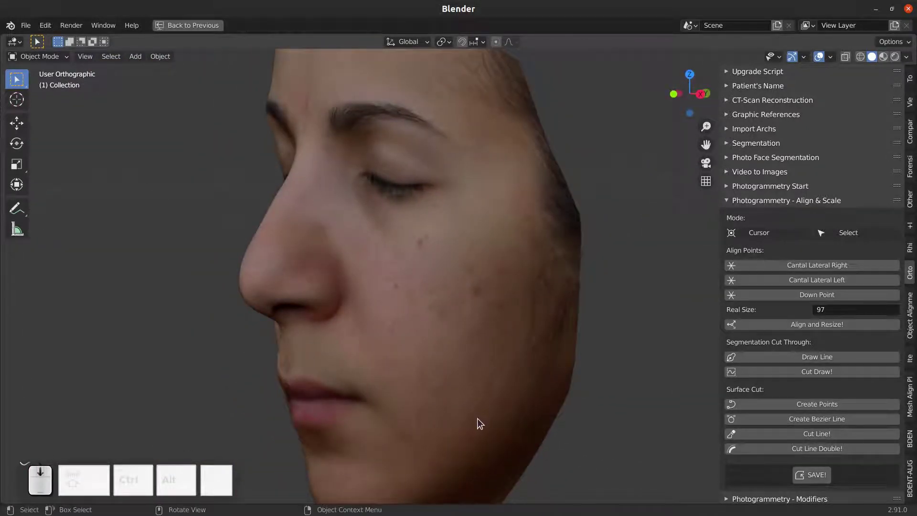
pyautogui.scroll(-3, 479, 423)
# Select the face mesh and draw a cut line loop around the nose in the right side view.
pyautogui.click(440, 378)
pyautogui.moveTo(439, 379); pyautogui.dragTo(446, 400, button='middle')
pyautogui.press('KP_3')
pyautogui.scroll(5, 362, 353)
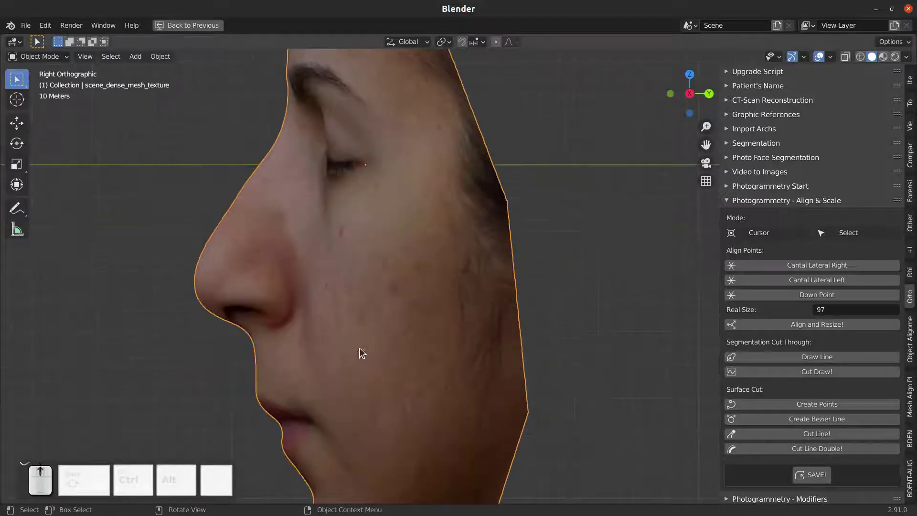
pyautogui.click(790, 357)
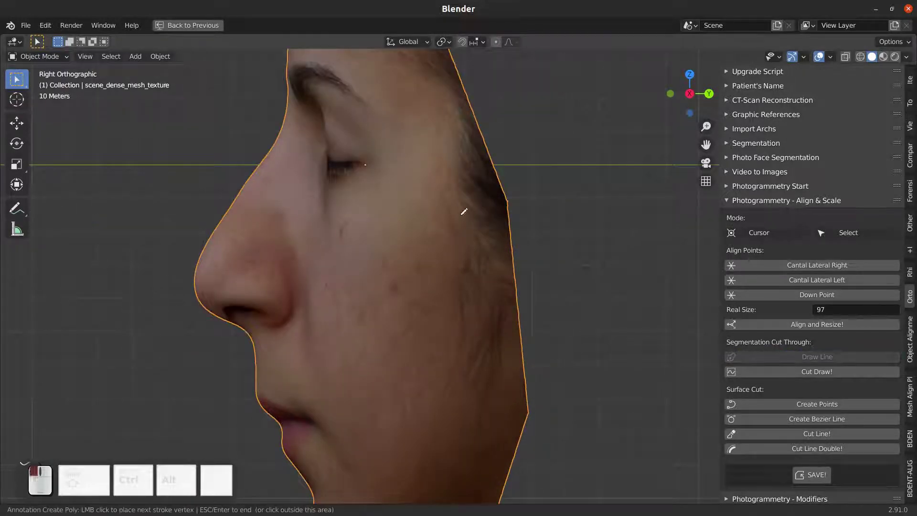
pyautogui.click(270, 108)
pyautogui.click(301, 179)
pyautogui.click(307, 262)
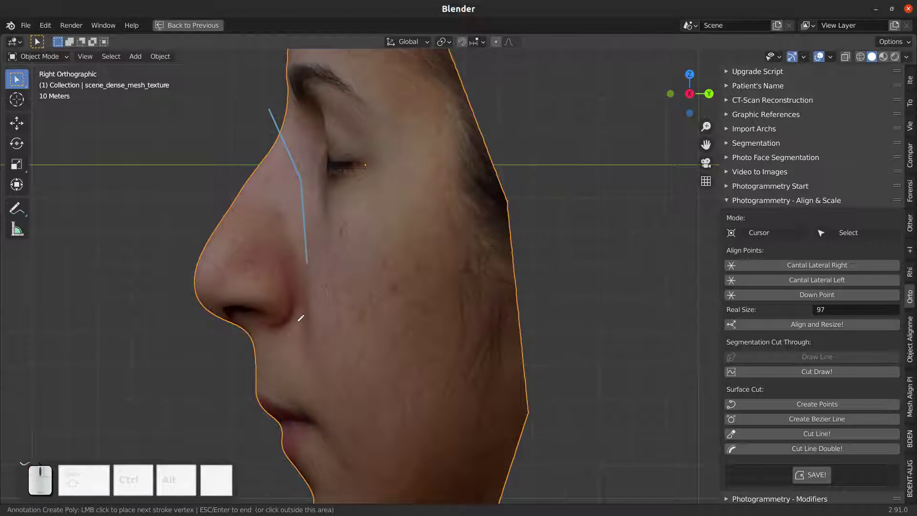
pyautogui.click(297, 327)
pyautogui.click(236, 363)
pyautogui.click(137, 305)
pyautogui.click(191, 157)
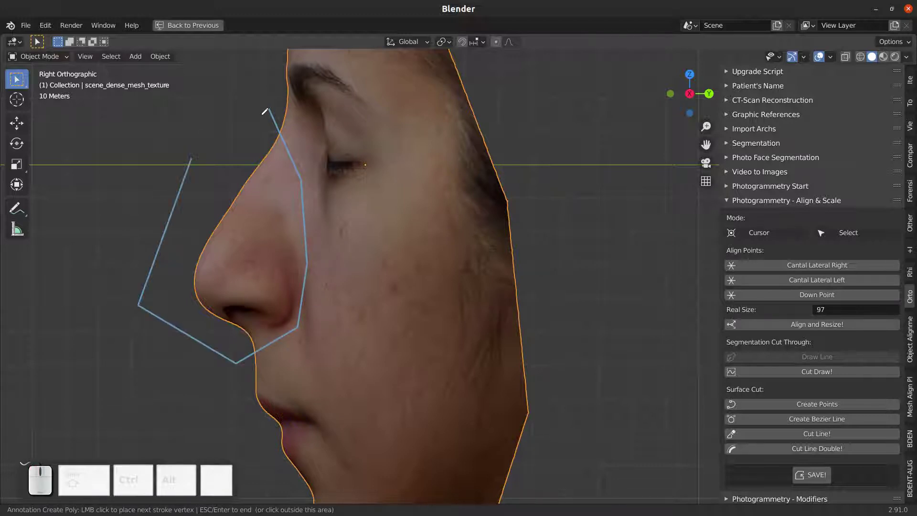
pyautogui.click(264, 112)
pyautogui.press('Return')
# Cut the nose from the face along the drawn line and move the remaining face back from it.
pyautogui.click(730, 370)
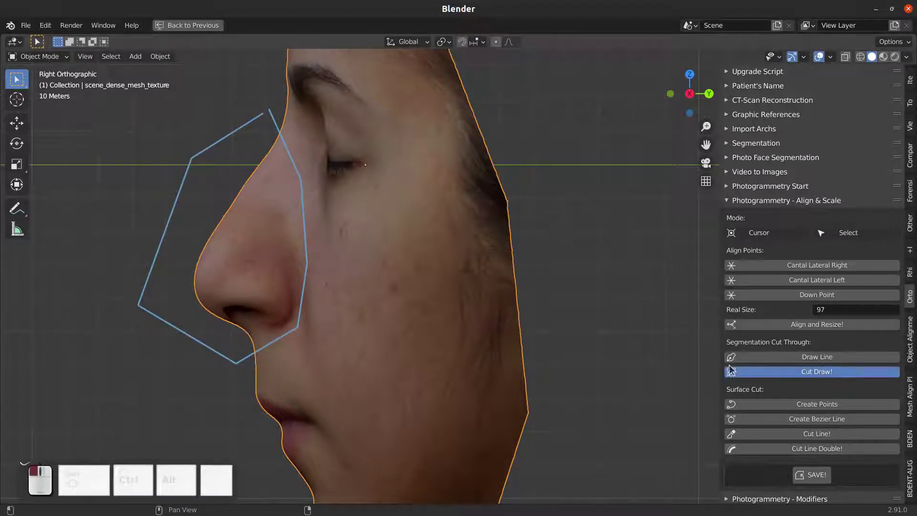
pyautogui.click(374, 302)
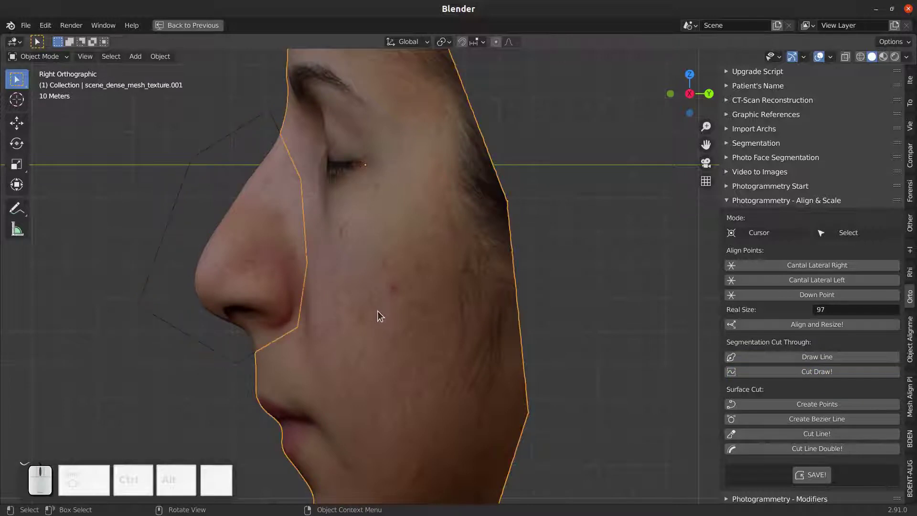
pyautogui.press('g')
pyautogui.click(433, 313)
pyautogui.scroll(-2, 76, 374)
# Delete the leftover nose cut line object and check the separated nose from the front.
pyautogui.moveTo(76, 374); pyautogui.dragTo(289, 344, button='middle')
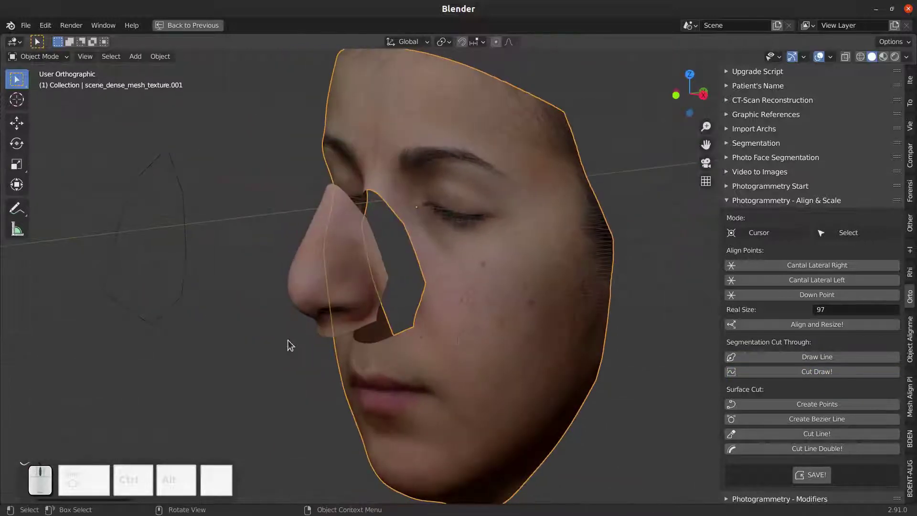
pyautogui.click(170, 319)
pyautogui.press('x')
pyautogui.click(170, 315)
pyautogui.moveTo(348, 315)
pyautogui.mouseDown(button='middle')
pyautogui.moveTo(463, 327)
pyautogui.moveTo(285, 317)
pyautogui.moveTo(410, 313)
pyautogui.moveTo(407, 248)
pyautogui.mouseUp(button='middle')
pyautogui.scroll(2, 392, 283)
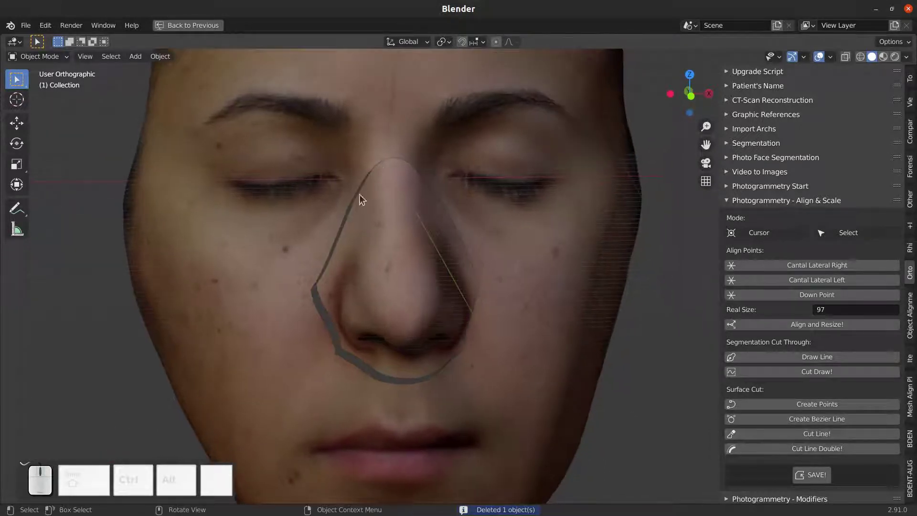
# Start a new General file without saving the current face and nose scene.
pyautogui.moveTo(437, 368); pyautogui.dragTo(442, 305, button='middle')
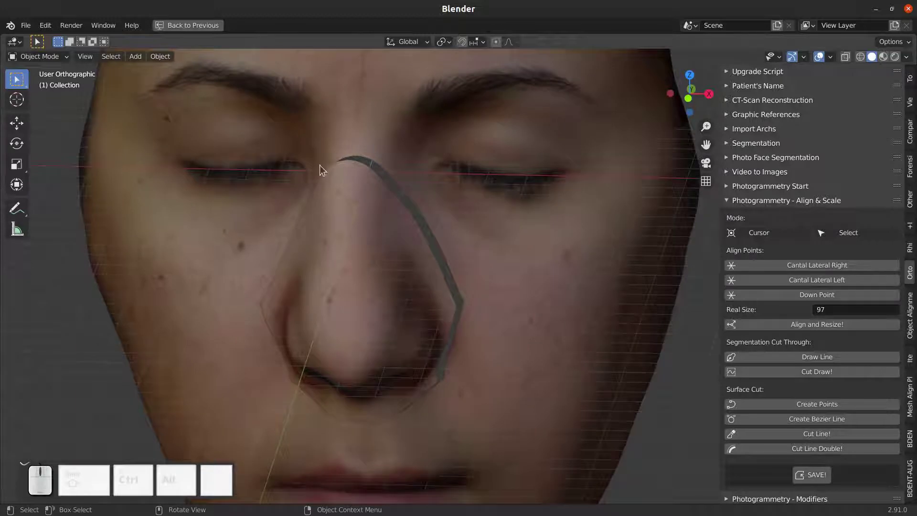
pyautogui.moveTo(406, 272)
pyautogui.mouseDown(button='middle')
pyautogui.moveTo(395, 262)
pyautogui.moveTo(414, 296)
pyautogui.moveTo(308, 271)
pyautogui.moveTo(399, 266)
pyautogui.mouseUp(button='middle')
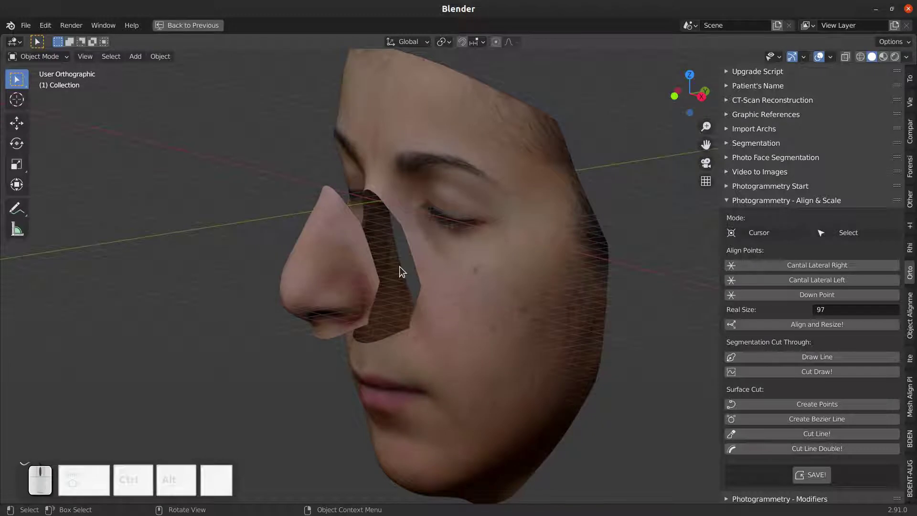
pyautogui.hotkey('ctrl', 'n')
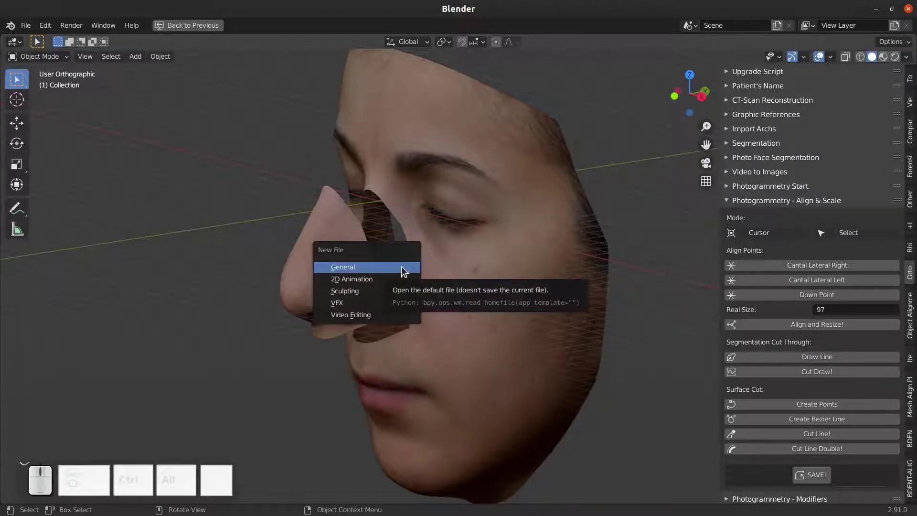
pyautogui.click(402, 268)
pyautogui.click(387, 285)
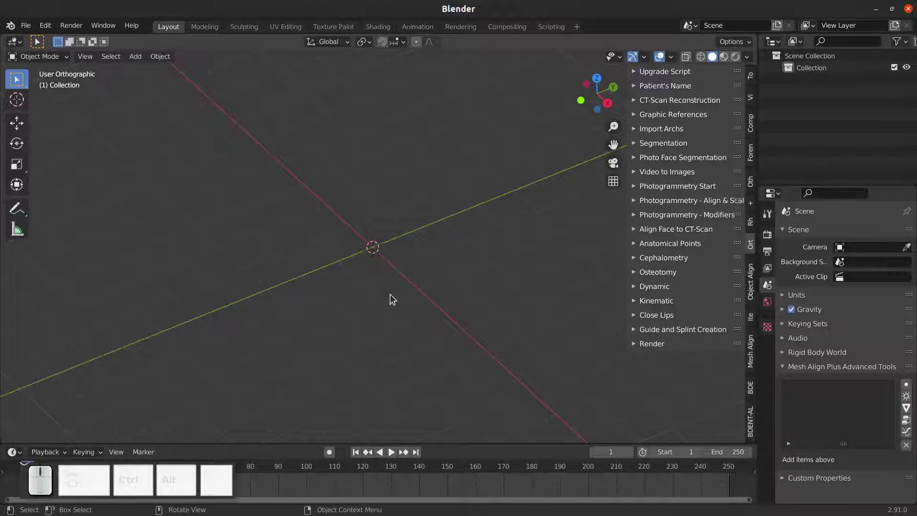
pyautogui.moveTo(391, 299); pyautogui.dragTo(396, 311, button='middle')
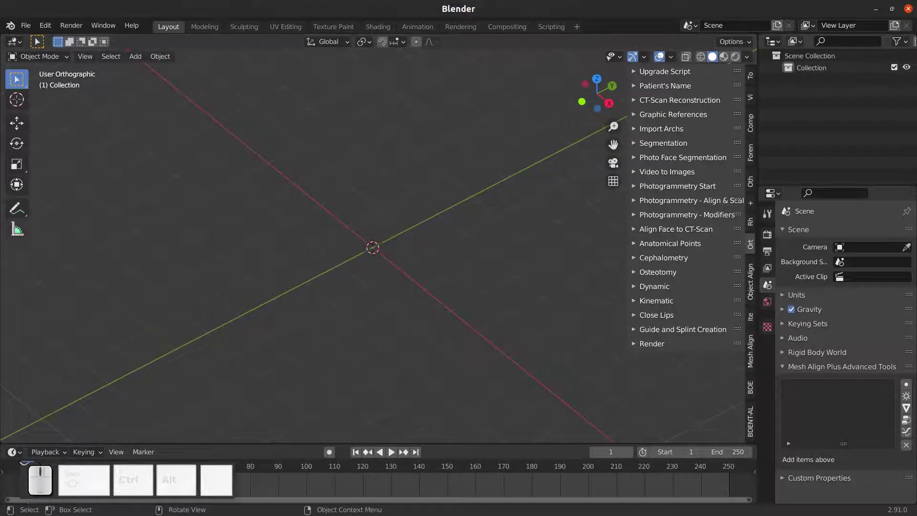
pyautogui.click(1, 231)
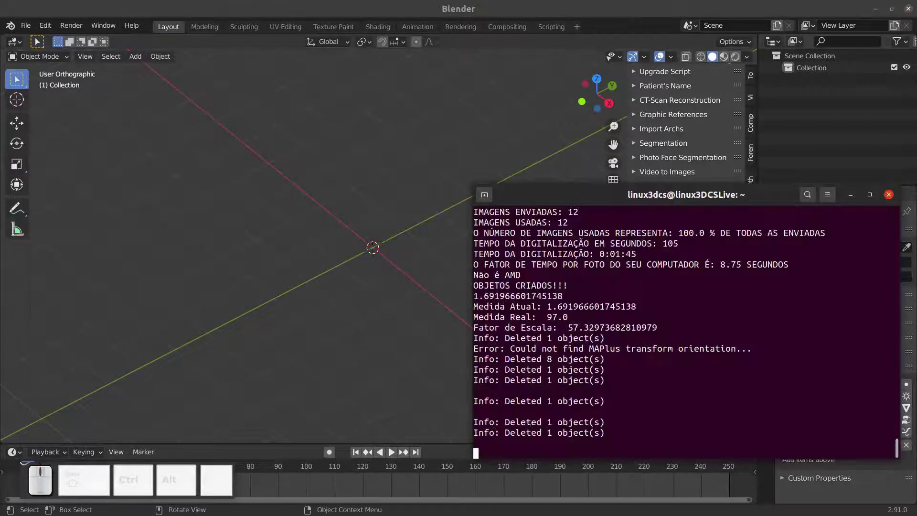
pyautogui.moveTo(613, 193); pyautogui.dragTo(0, 196)
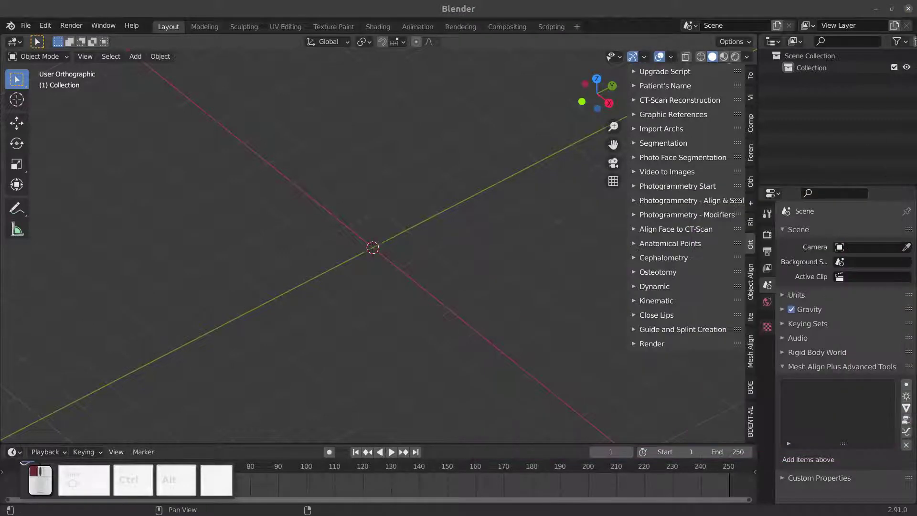
pyautogui.click(636, 101)
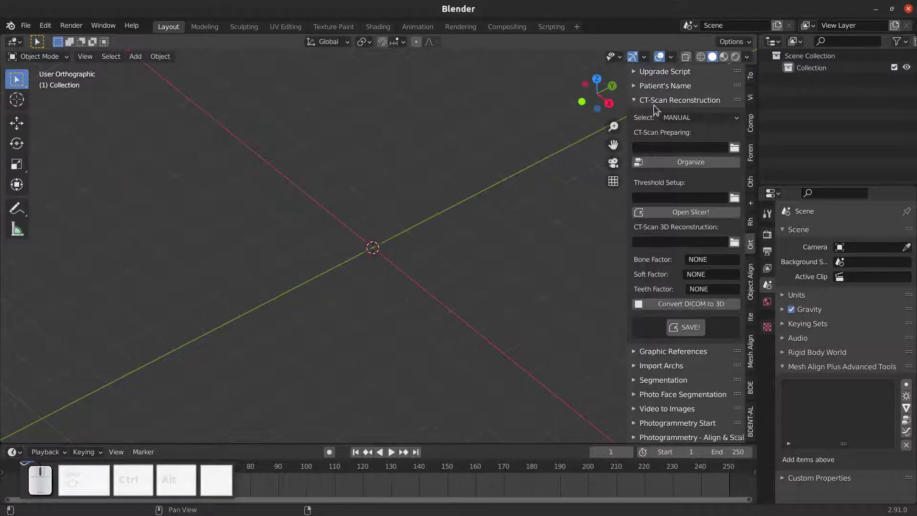
pyautogui.click(635, 101)
pyautogui.click(636, 101)
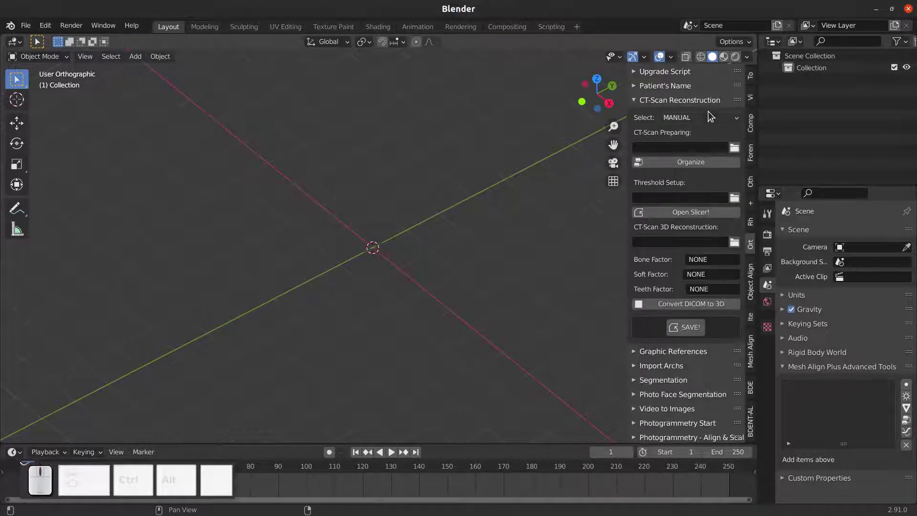
pyautogui.click(712, 118)
pyautogui.click(706, 144)
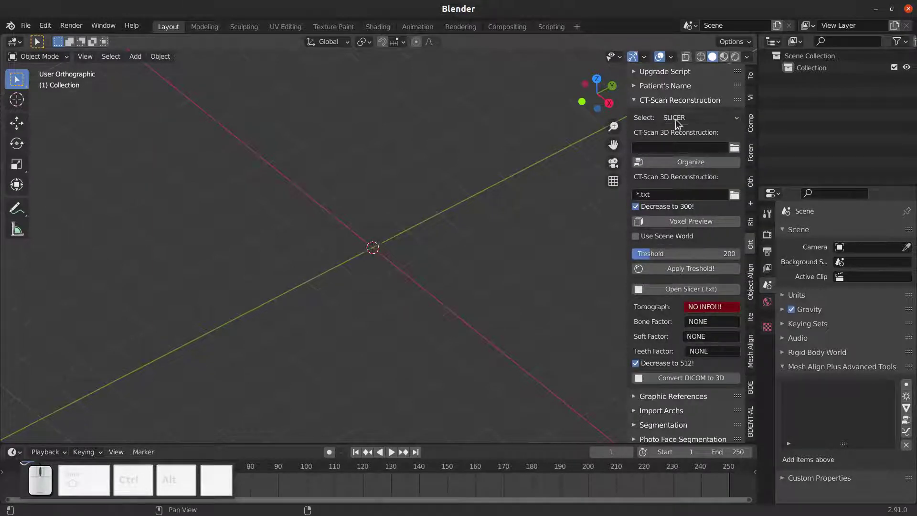
pyautogui.hotkey('ctrl', 'n')
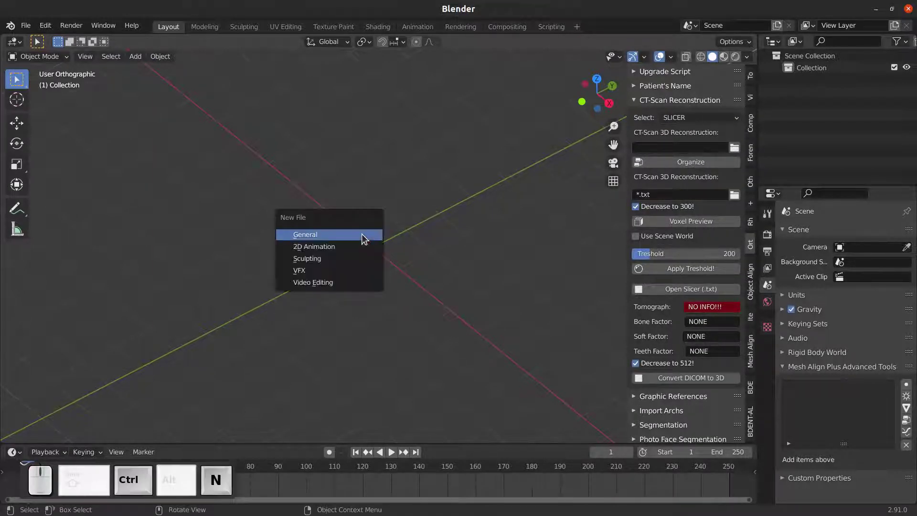
pyautogui.press('Return')
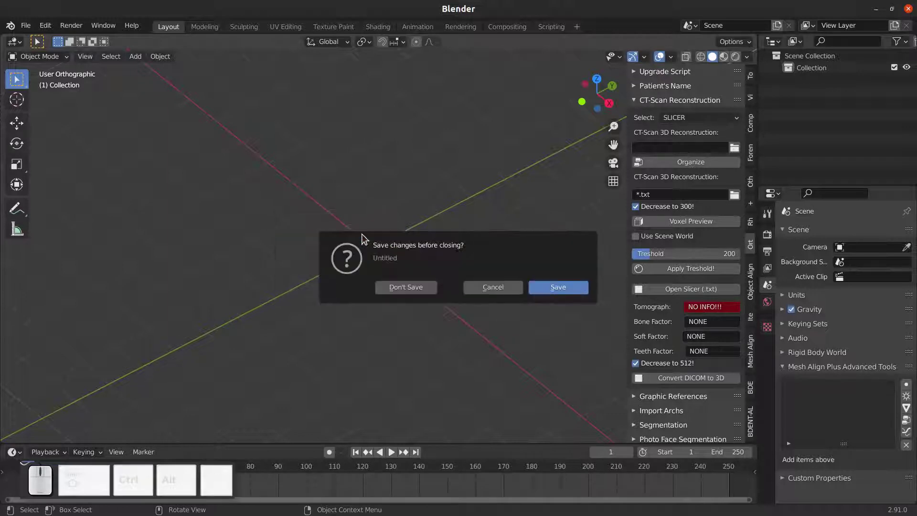
pyautogui.click(410, 290)
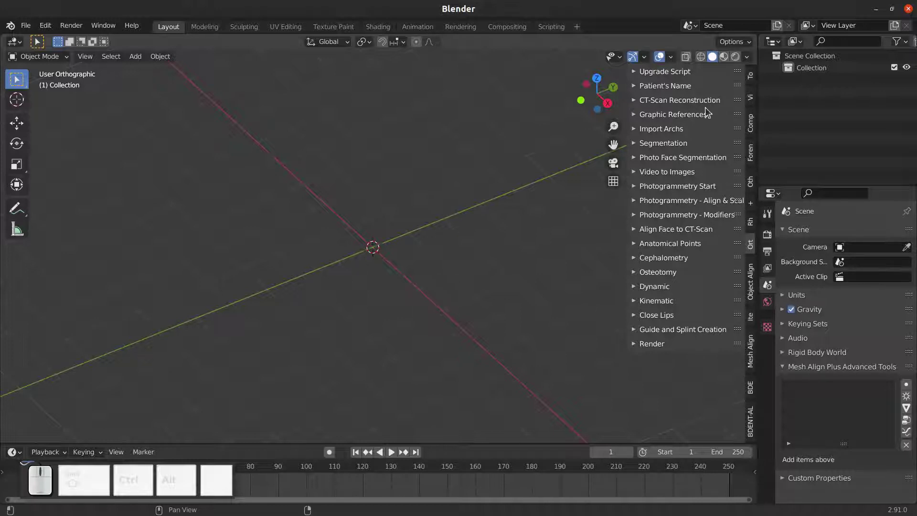
# Set the CT-Scan Reconstruction method to SLICER.
pyautogui.click(634, 100)
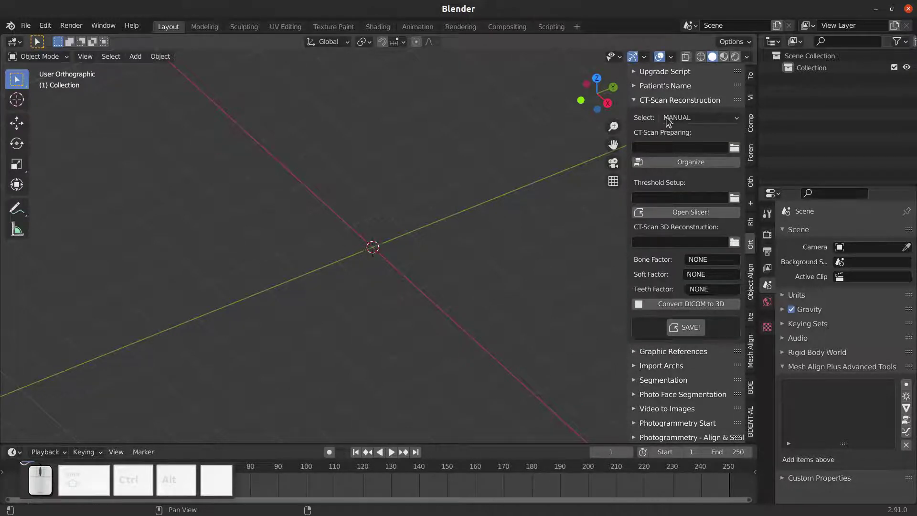
pyautogui.click(693, 118)
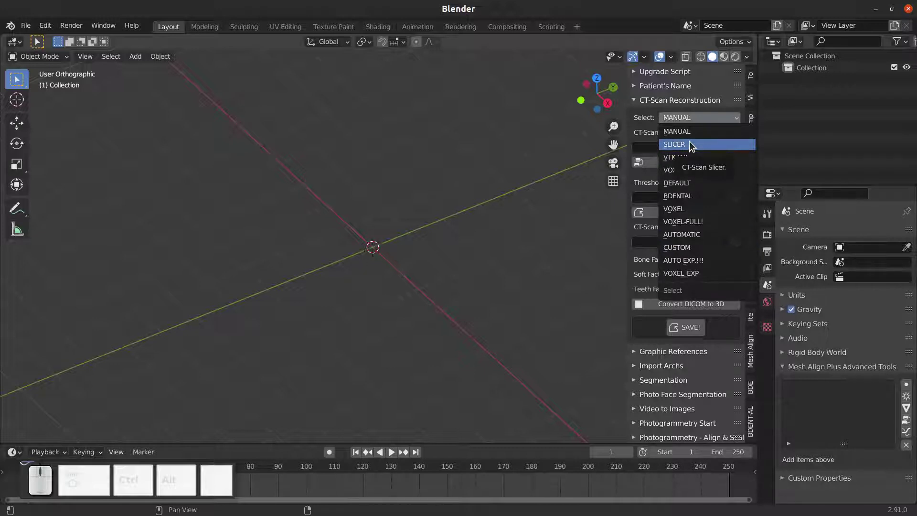
pyautogui.click(691, 146)
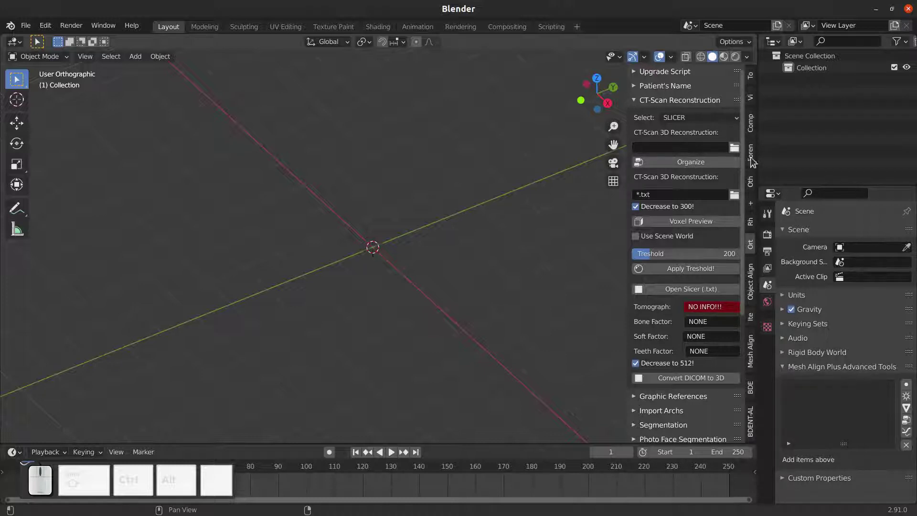
# Choose the OrtogOnBlender/ARQUIVOS/TOMOGRAFIA_2 folder as the CT scan source for the reconstruction.
pyautogui.click(734, 148)
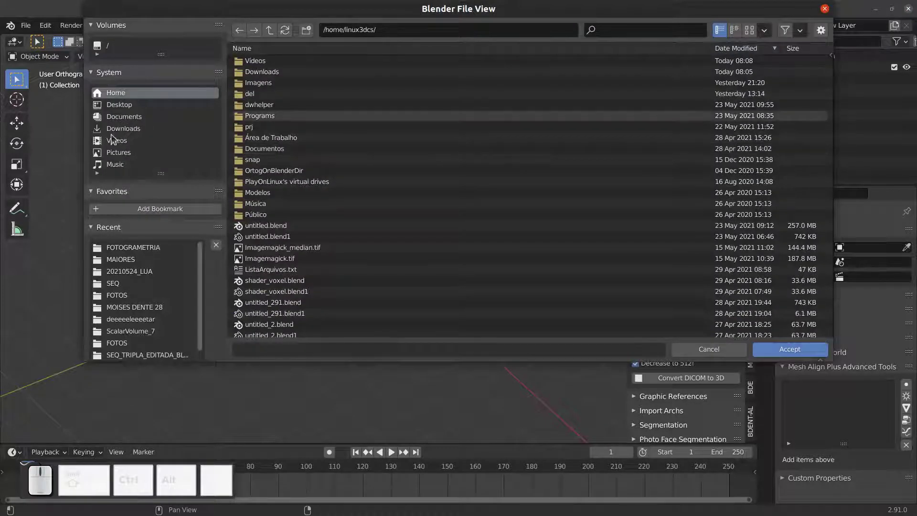
pyautogui.click(134, 247)
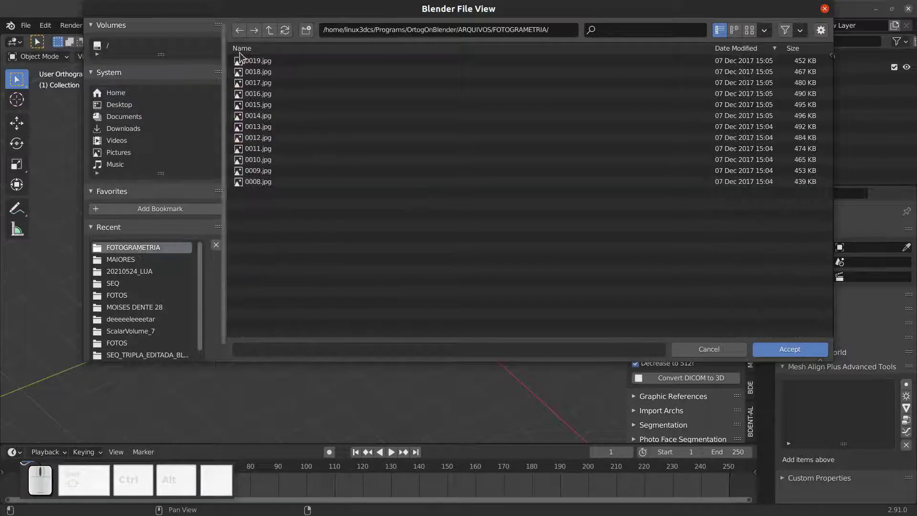
pyautogui.click(269, 30)
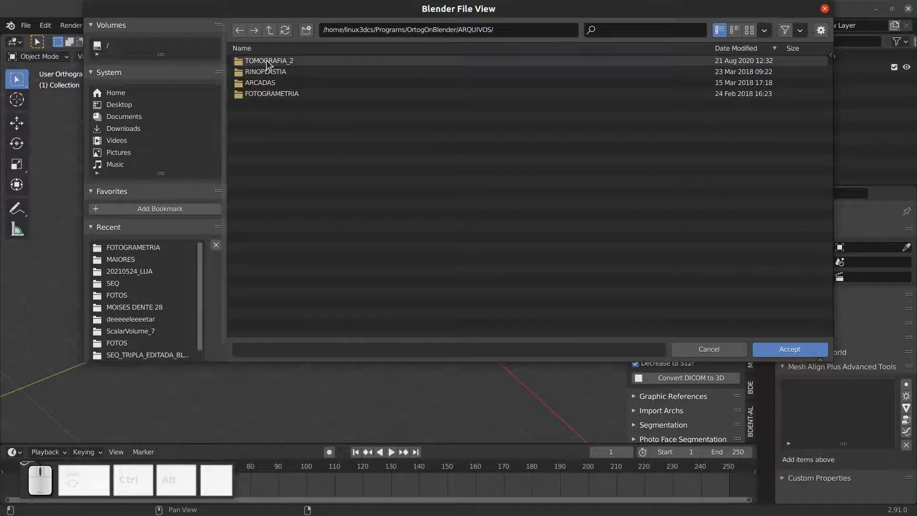
pyautogui.doubleClick(271, 62)
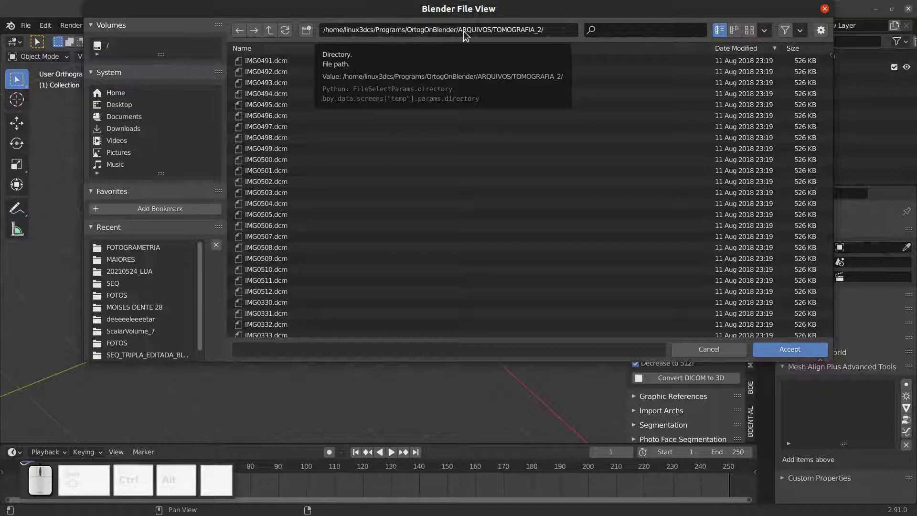
pyautogui.click(797, 349)
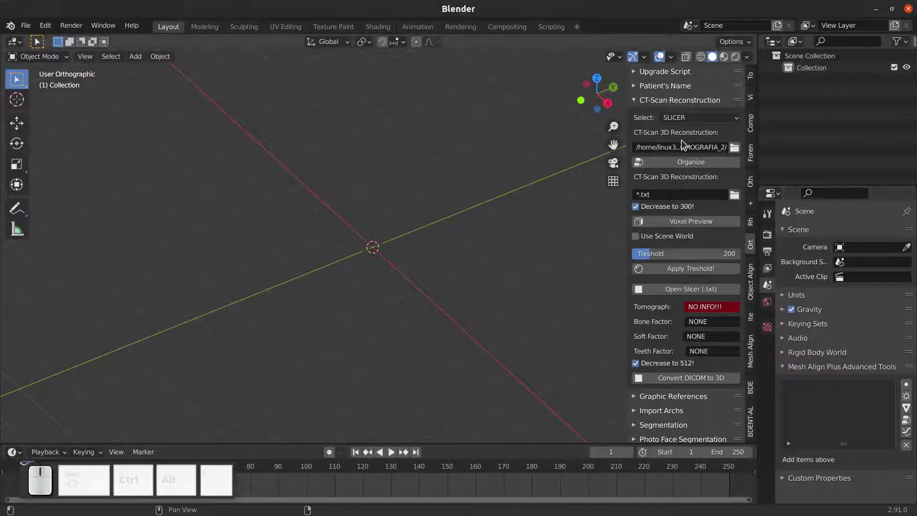
# Organize the DICOM files of the TOMOGRAFIA_2 folder with the terminal log moved out of the way.
pyautogui.click(680, 162)
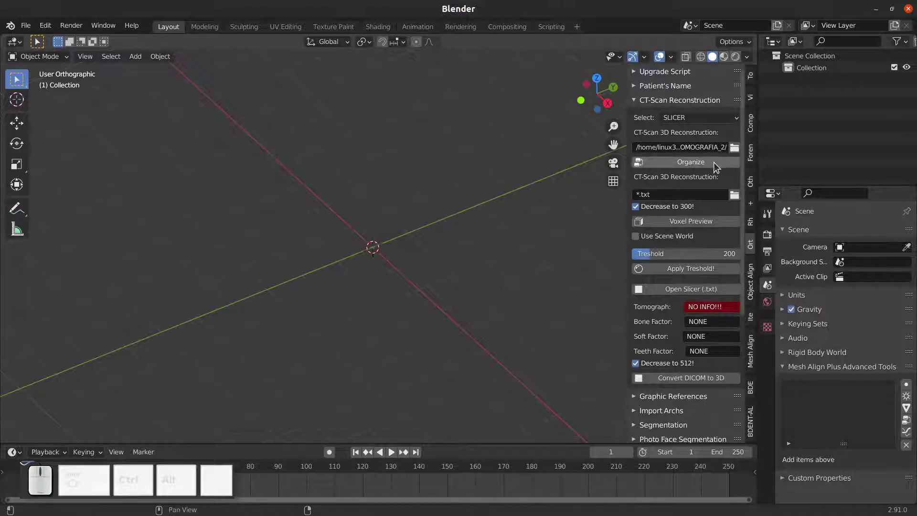
pyautogui.moveTo(916, 125); pyautogui.dragTo(273, 138)
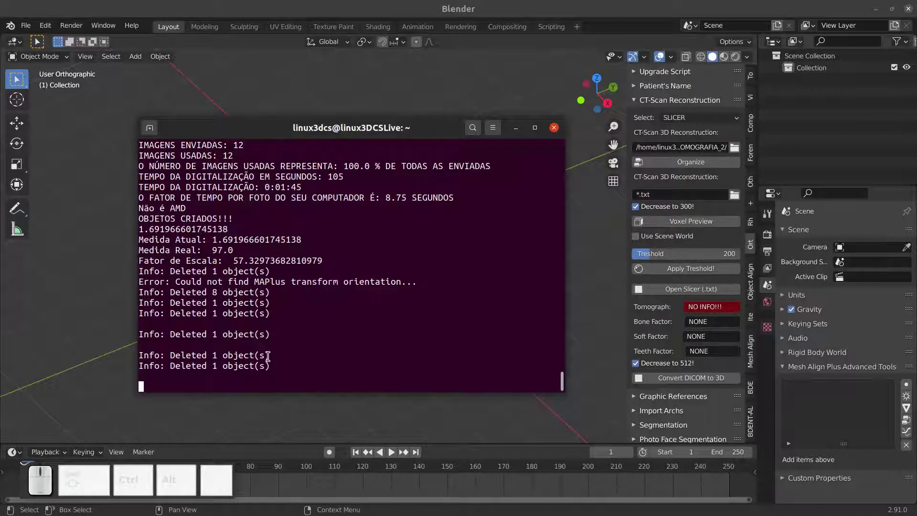
pyautogui.moveTo(351, 132); pyautogui.dragTo(916, 201)
pyautogui.click(701, 164)
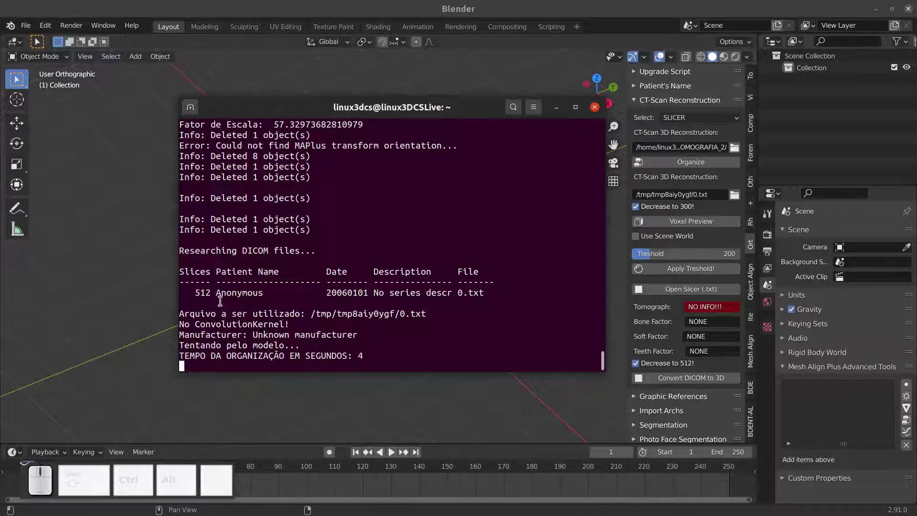
# Examine the organized DICOM series in the terminal log: slices, patient name, date, description and file, then put the terminal away.
pyautogui.moveTo(179, 271); pyautogui.dragTo(211, 293)
pyautogui.click(195, 292)
pyautogui.moveTo(216, 271); pyautogui.dragTo(280, 273)
pyautogui.moveTo(216, 292); pyautogui.dragTo(264, 295)
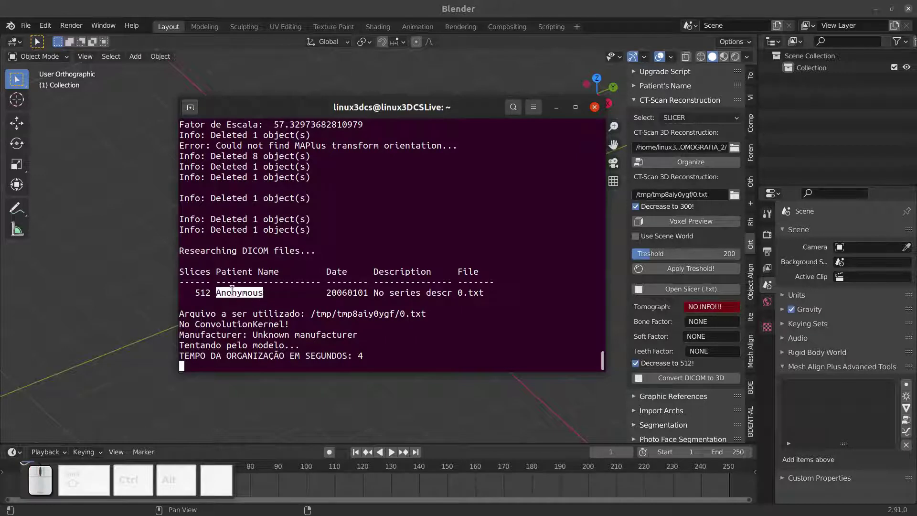
pyautogui.moveTo(323, 270); pyautogui.dragTo(342, 292)
pyautogui.click(324, 290)
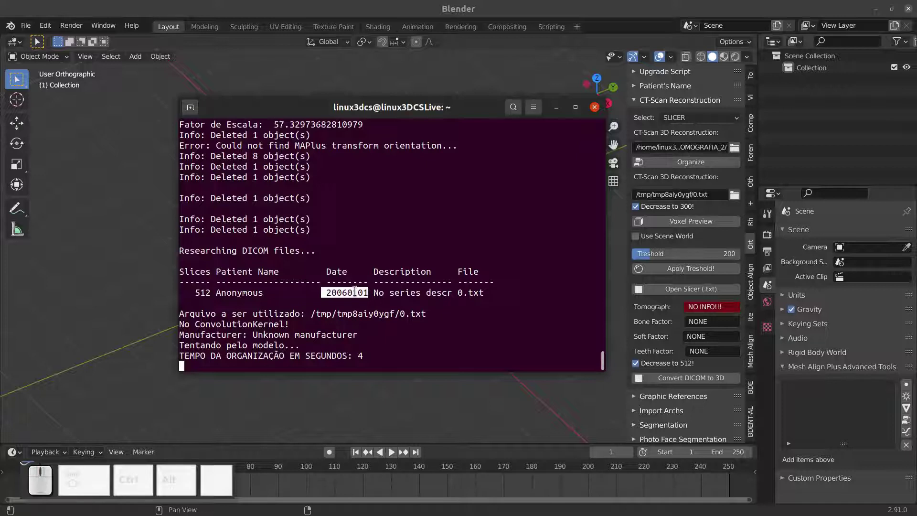
pyautogui.moveTo(373, 273); pyautogui.dragTo(426, 275)
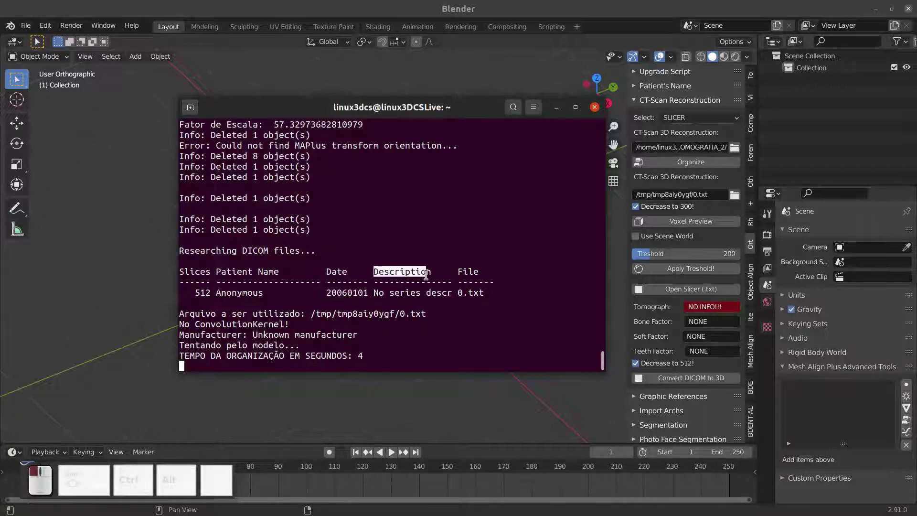
pyautogui.moveTo(374, 291); pyautogui.dragTo(495, 293)
pyautogui.click(462, 293)
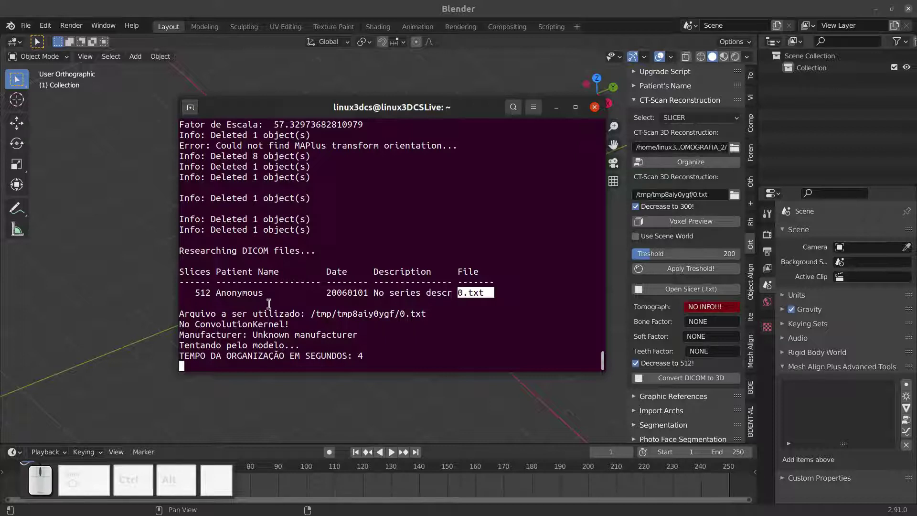
pyautogui.click(382, 230)
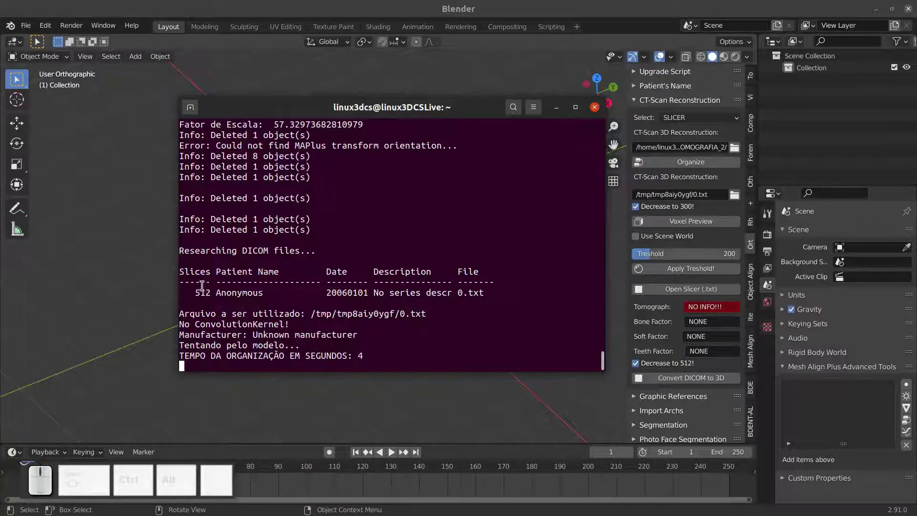
pyautogui.moveTo(191, 294); pyautogui.dragTo(213, 291)
pyautogui.click(212, 299)
pyautogui.moveTo(298, 105); pyautogui.dragTo(916, 153)
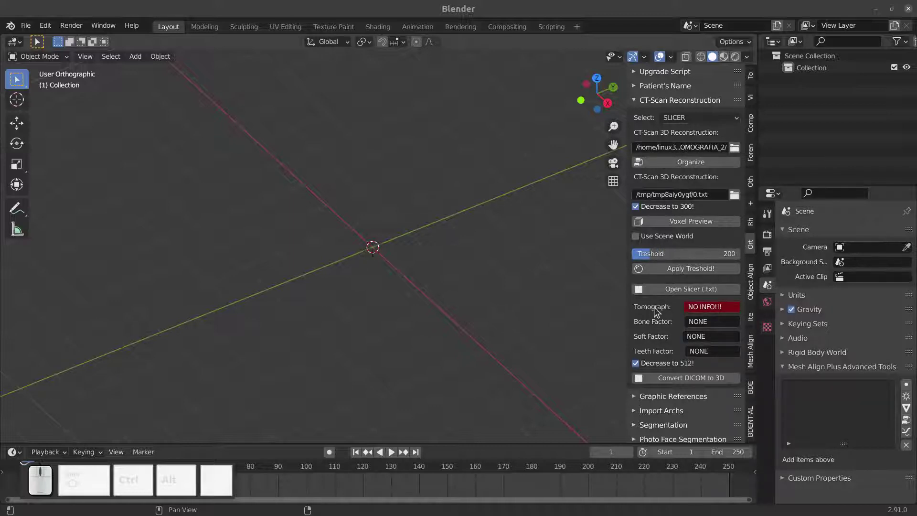
# Widen the OrtogOnBlender sidebar and open the organized DICOM series 0.txt in 3D Slicer.
pyautogui.moveTo(629, 308); pyautogui.dragTo(576, 308)
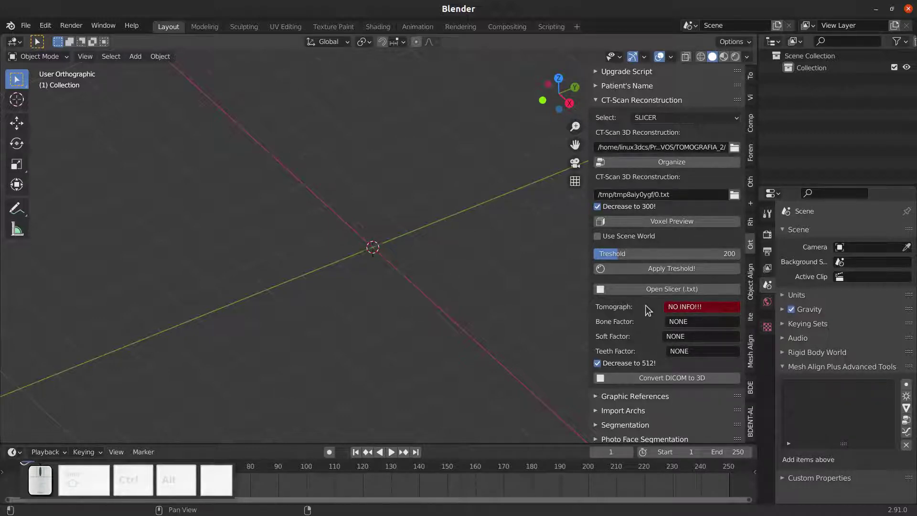
pyautogui.click(632, 289)
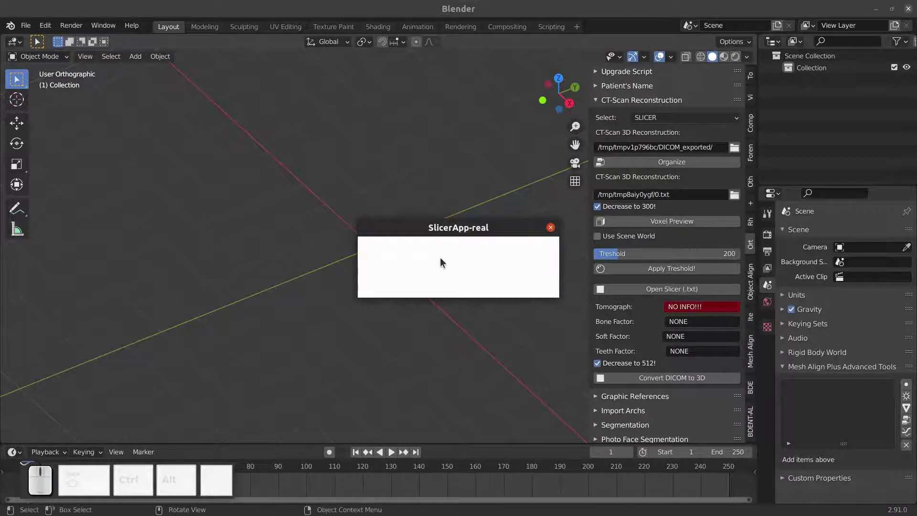
pyautogui.click(536, 288)
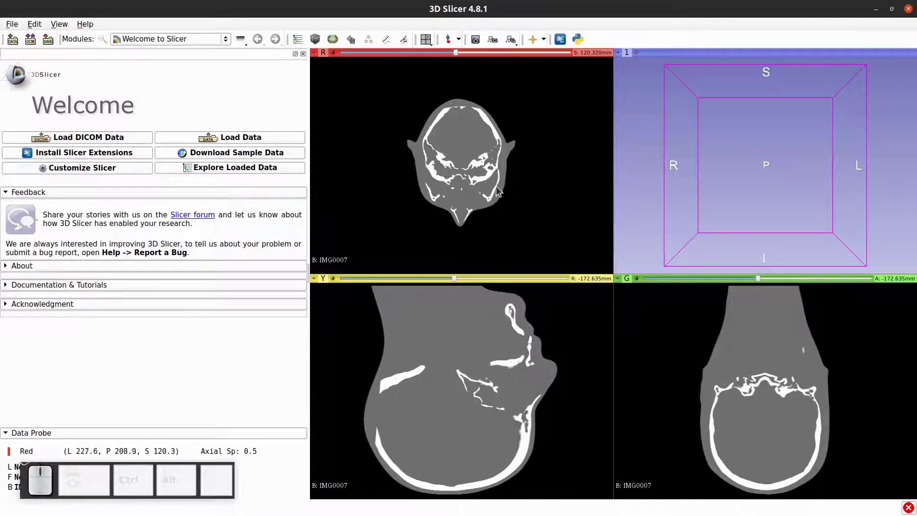
# Frame the whole head in the axial, sagittal and coronal slice views of 3D Slicer.
pyautogui.moveTo(495, 186); pyautogui.dragTo(488, 187, button='middle')
pyautogui.moveTo(505, 384); pyautogui.dragTo(504, 372, button='right')
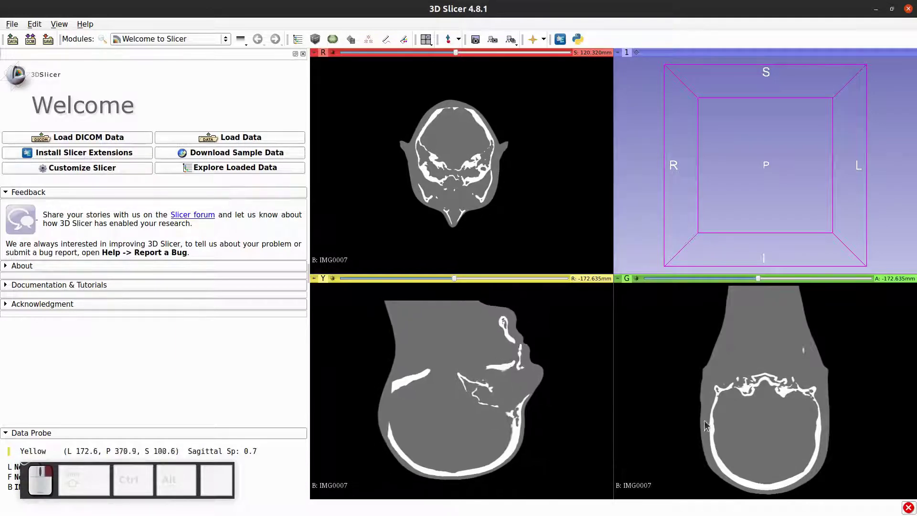
pyautogui.moveTo(737, 426); pyautogui.dragTo(768, 403, button='right')
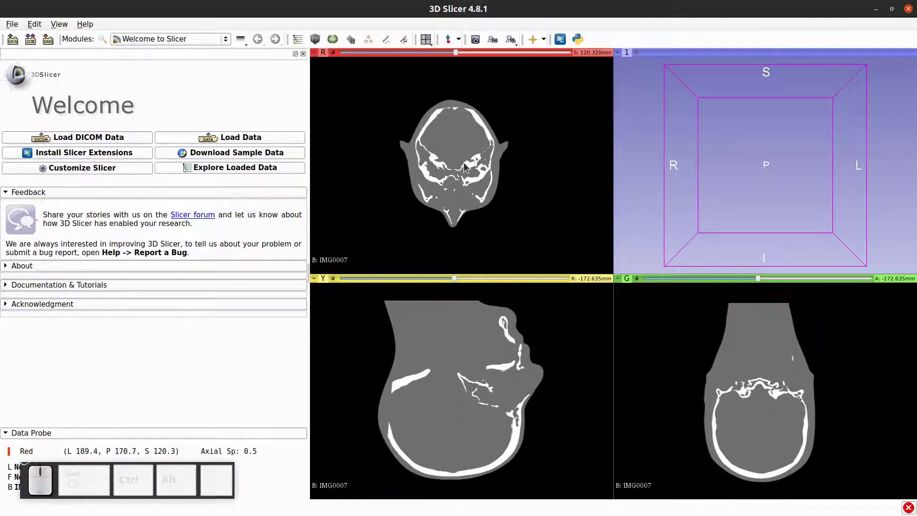
# Examine the head in the axial and sagittal slice views, zooming and centring on the skull and facial bones.
pyautogui.moveTo(494, 172); pyautogui.dragTo(514, 211, button='right')
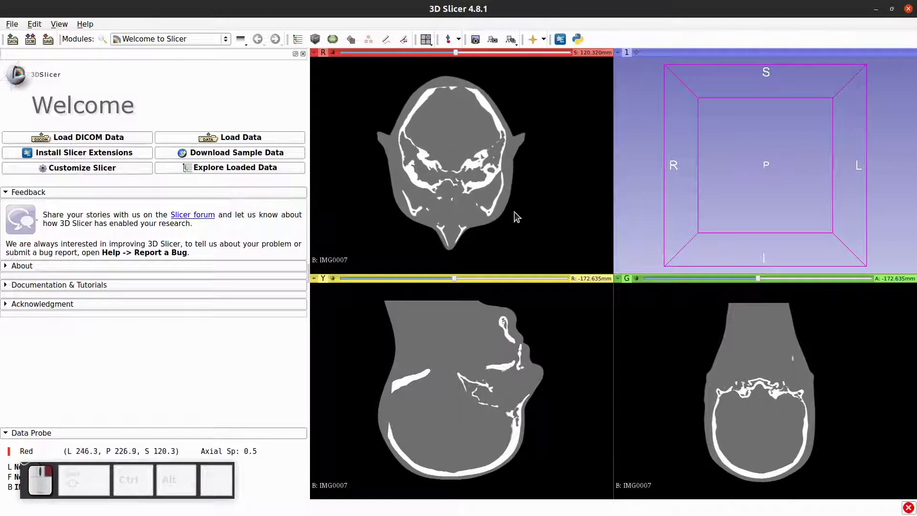
pyautogui.moveTo(517, 173); pyautogui.dragTo(520, 174, button='middle')
pyautogui.moveTo(491, 355); pyautogui.dragTo(493, 360, button='middle')
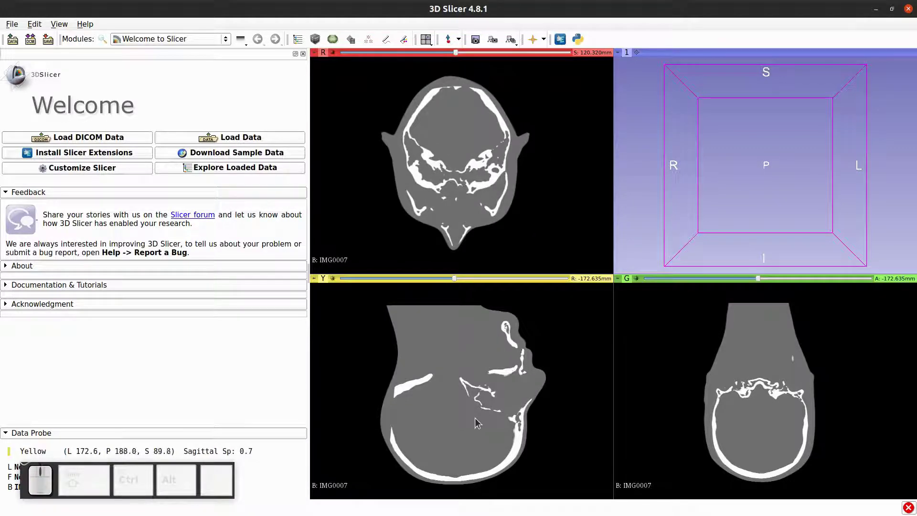
pyautogui.moveTo(477, 420); pyautogui.dragTo(487, 407, button='right')
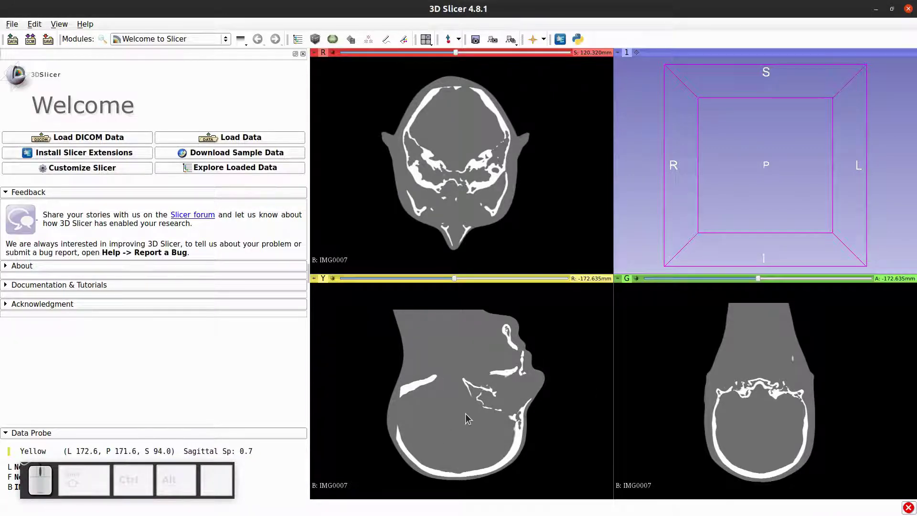
pyautogui.moveTo(467, 371); pyautogui.dragTo(472, 369, button='middle')
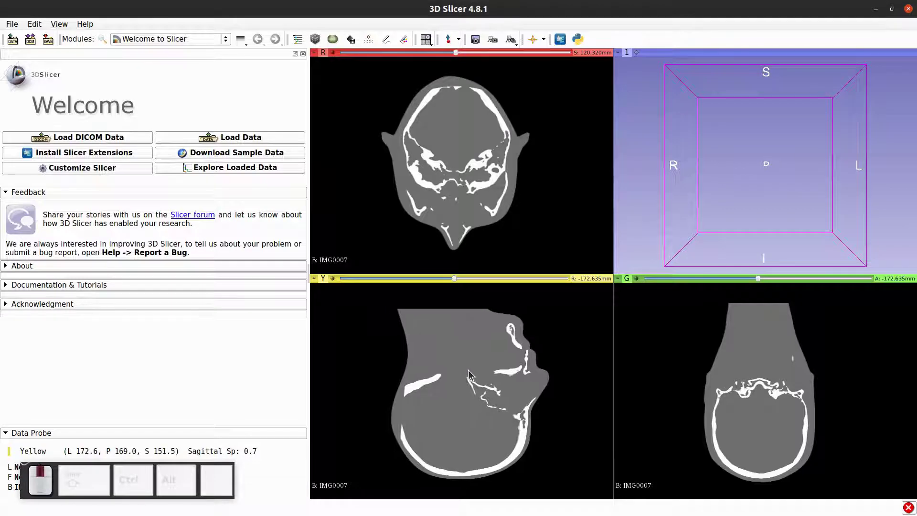
pyautogui.moveTo(474, 194); pyautogui.dragTo(471, 197, button='middle')
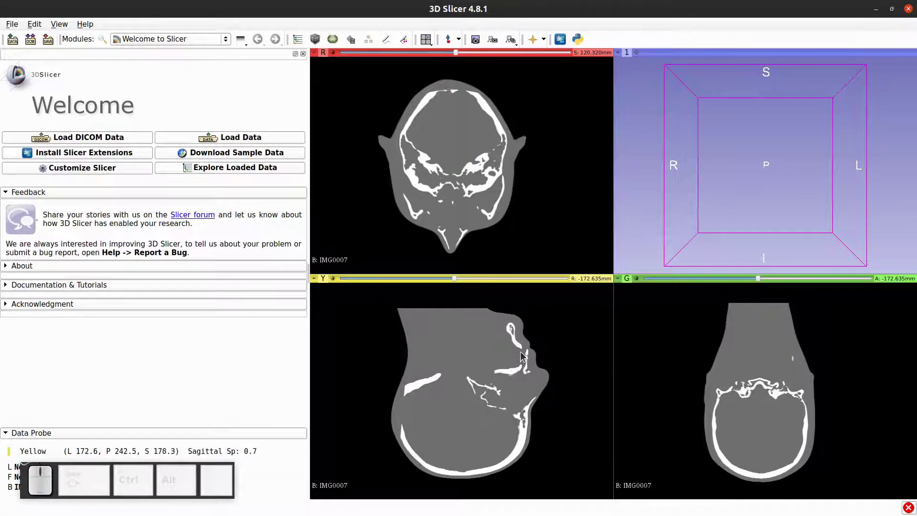
pyautogui.moveTo(521, 340); pyautogui.dragTo(522, 348, button='right')
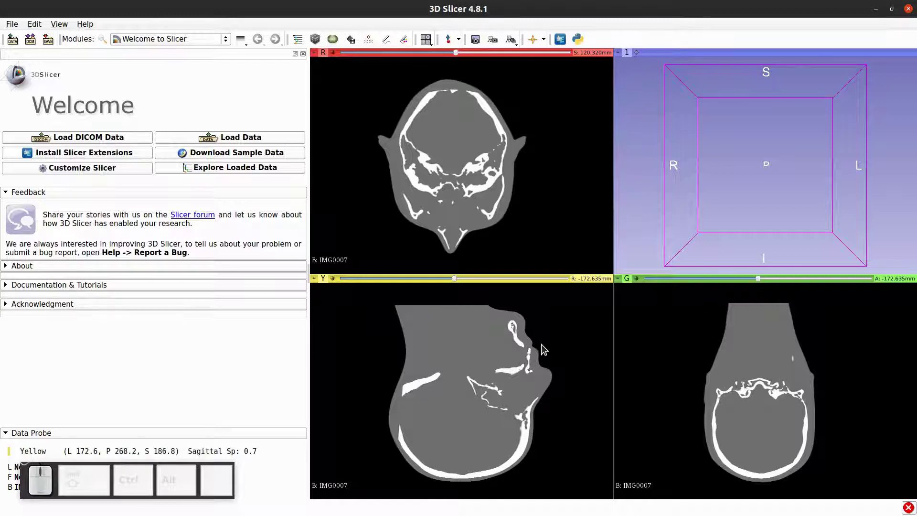
pyautogui.moveTo(540, 356); pyautogui.dragTo(523, 484, button='middle')
pyautogui.moveTo(523, 485); pyautogui.dragTo(493, 404, button='right')
pyautogui.moveTo(493, 404)
pyautogui.mouseDown(button='middle')
pyautogui.moveTo(511, 408)
pyautogui.moveTo(505, 390)
pyautogui.mouseUp(button='middle')
pyautogui.moveTo(474, 416); pyautogui.dragTo(478, 409, button='middle')
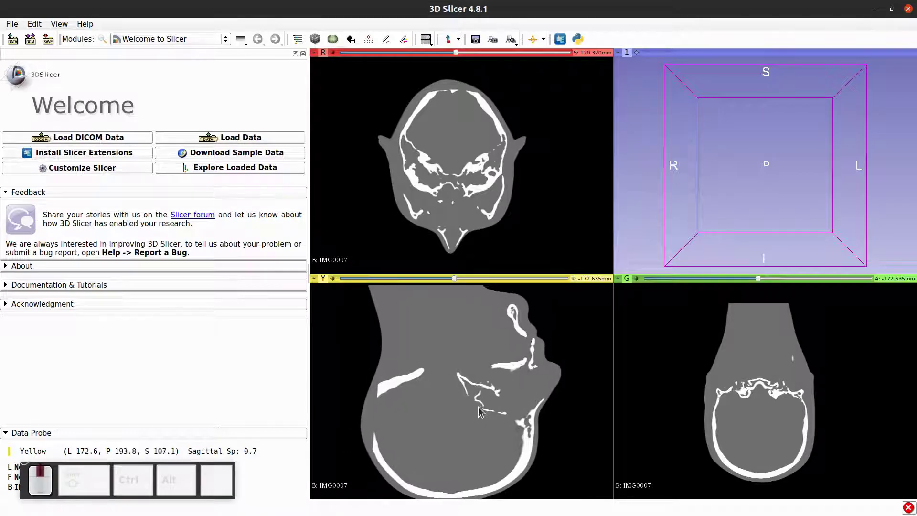
pyautogui.moveTo(478, 409); pyautogui.dragTo(468, 388, button='right')
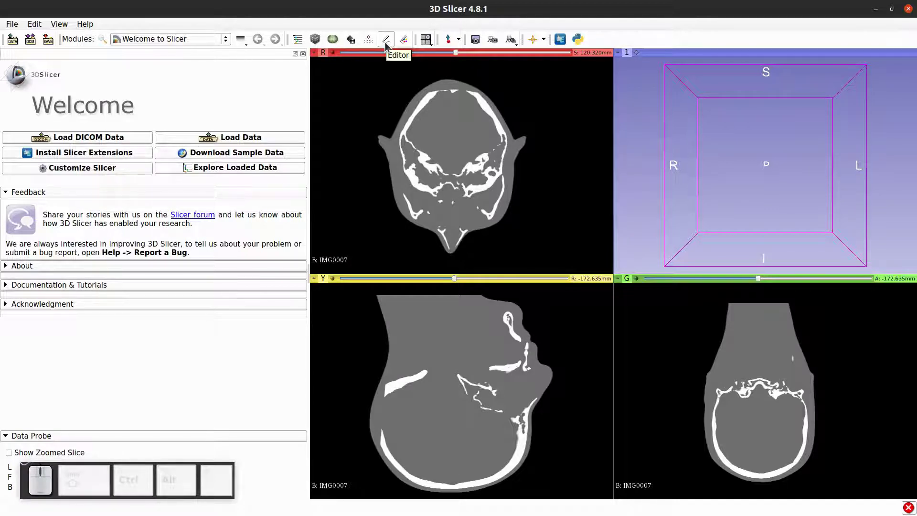
# Open the Editor module and create a merge label map for volume IMG0007 with the GenericAnatomyColors color table.
pyautogui.click(225, 39)
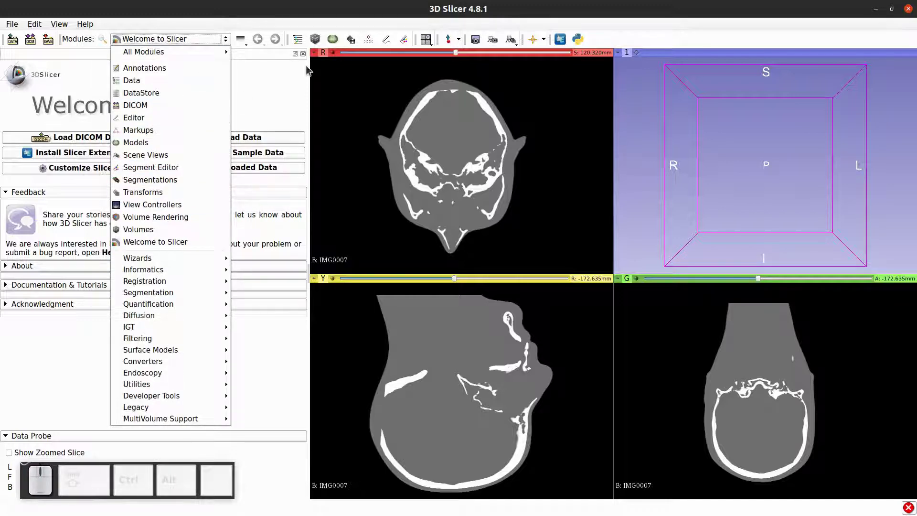
pyautogui.click(292, 106)
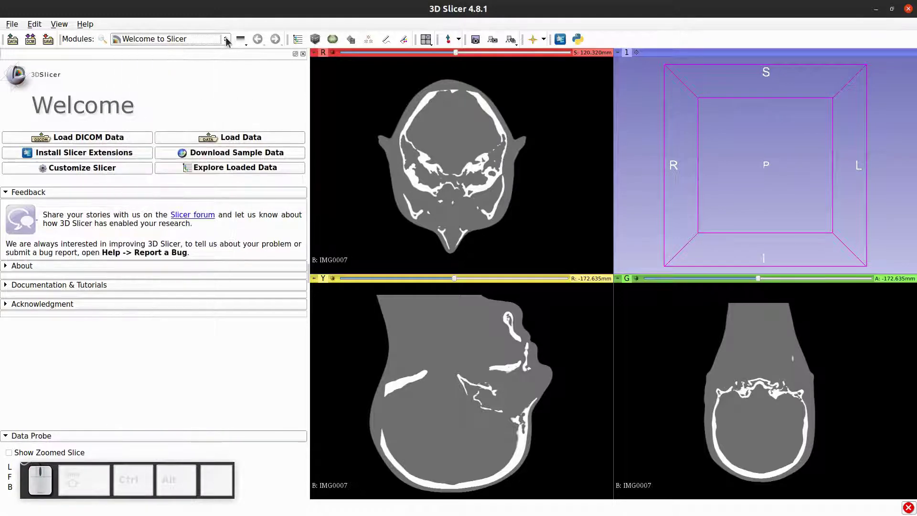
pyautogui.click(208, 42)
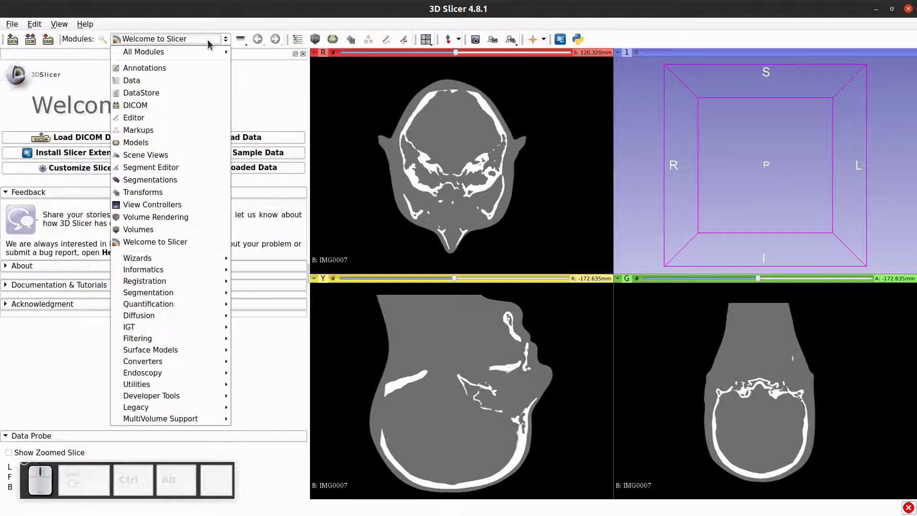
pyautogui.moveTo(140, 53)
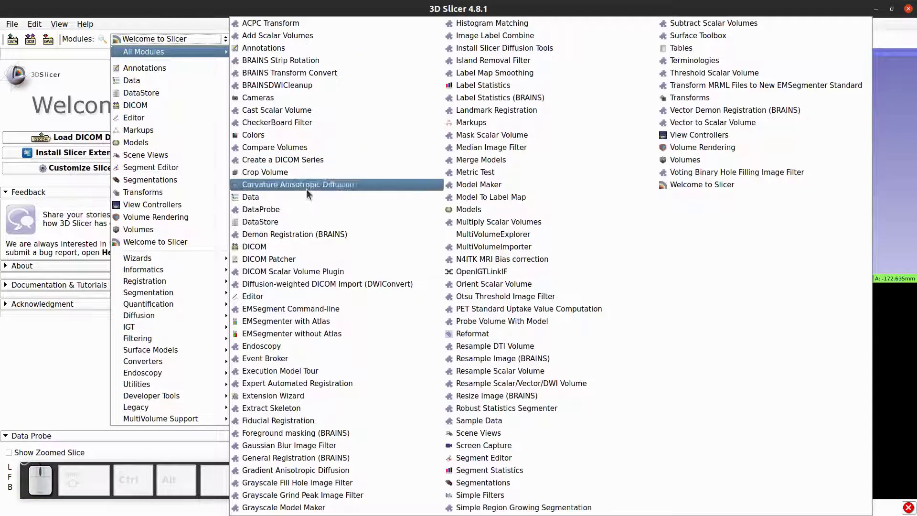
pyautogui.click(295, 297)
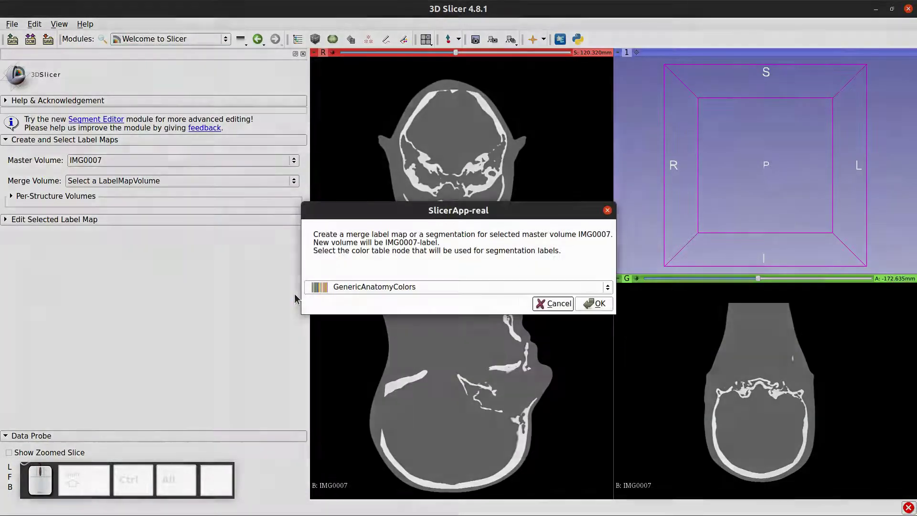
pyautogui.click(597, 305)
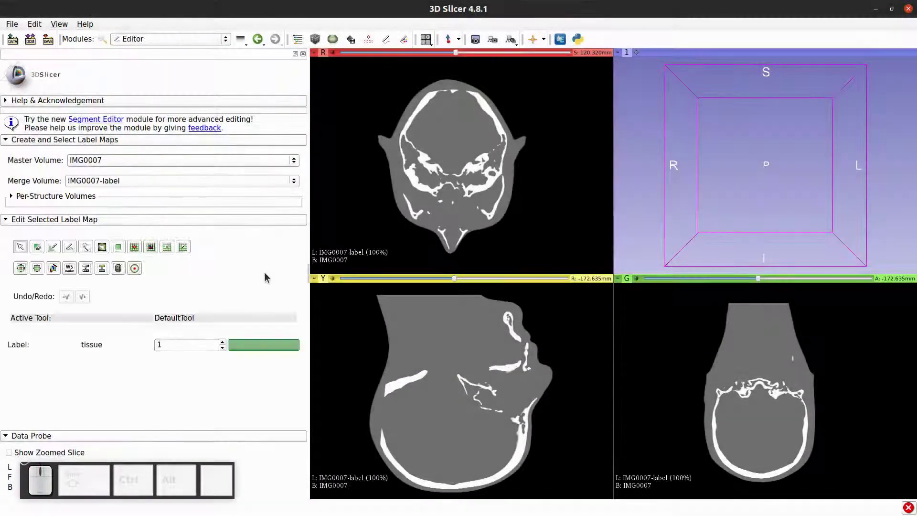
# Activate the Threshold effect and set its label to 9, foreign object, for a bright yellow-green overlay.
pyautogui.click(86, 268)
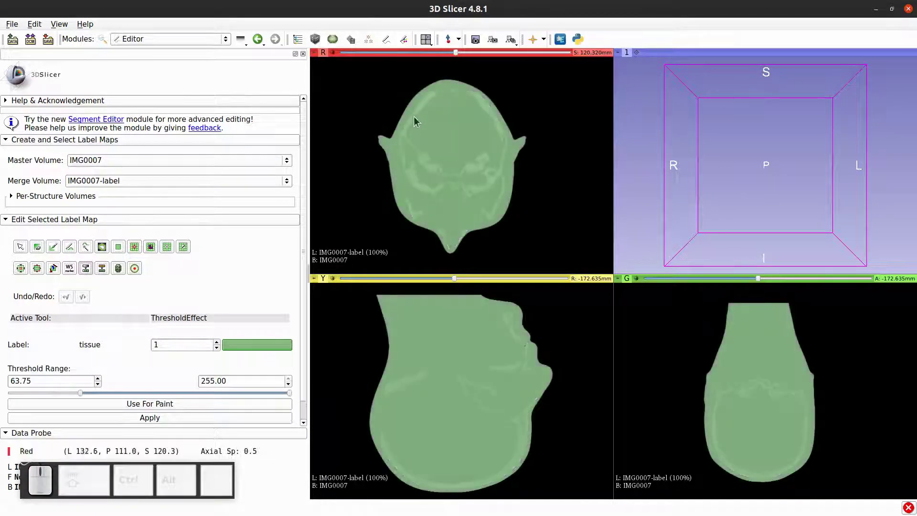
pyautogui.click(248, 348)
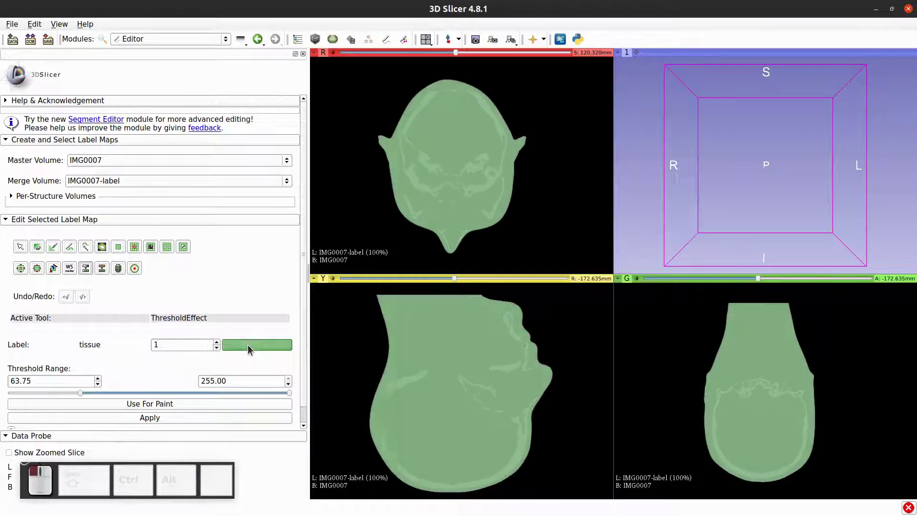
pyautogui.doubleClick(325, 299)
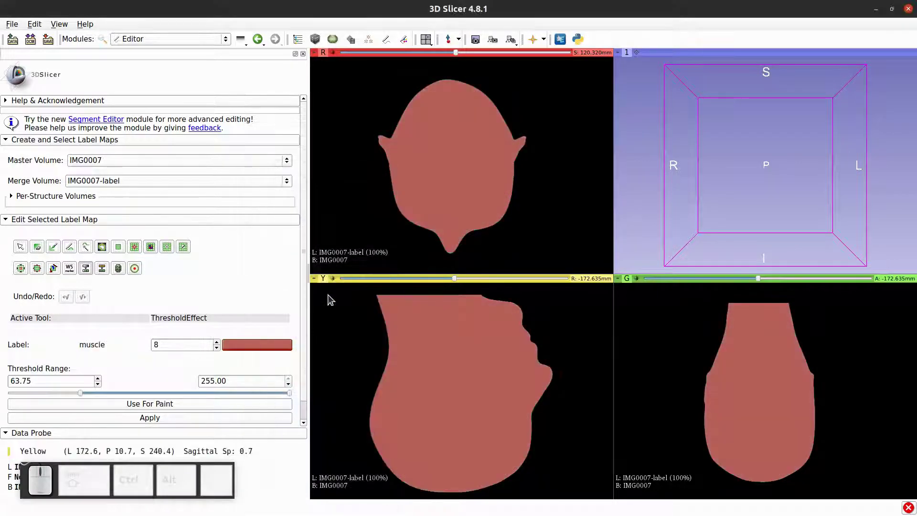
pyautogui.click(257, 344)
pyautogui.click(297, 299)
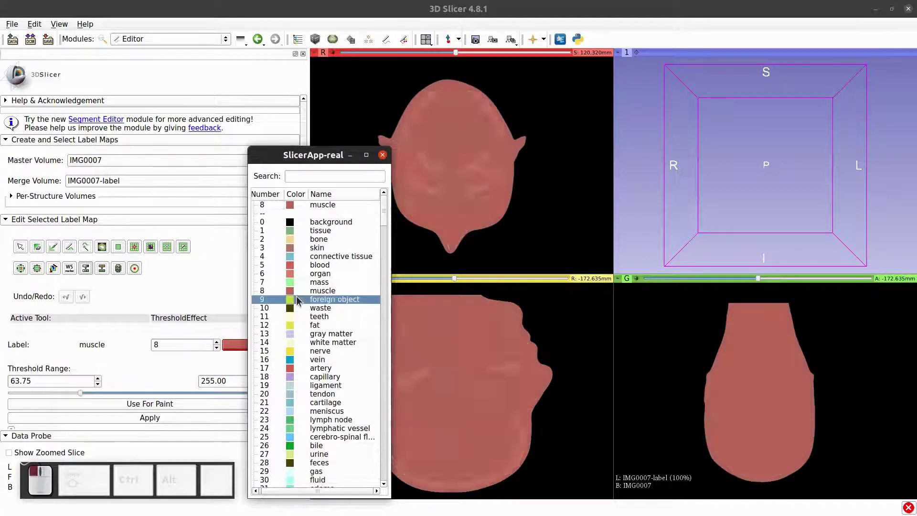
pyautogui.doubleClick(297, 300)
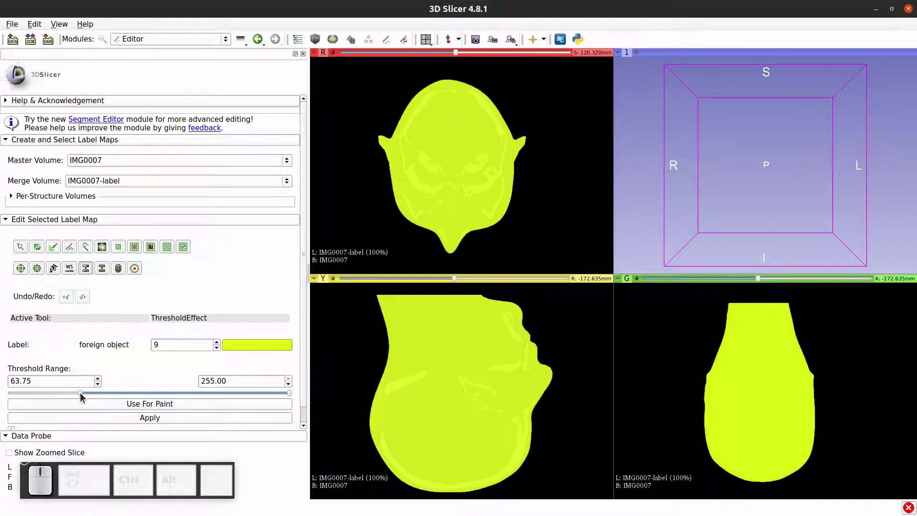
# Raise the lower threshold to 204.25 and inspect the highlighted teeth up close in the sagittal slice.
pyautogui.moveTo(81, 393); pyautogui.dragTo(81, 392)
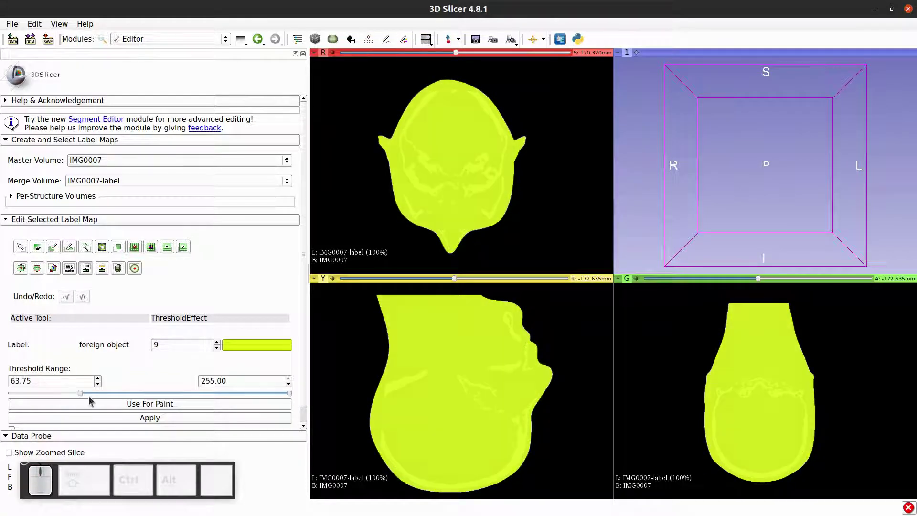
pyautogui.moveTo(80, 393); pyautogui.dragTo(234, 400)
pyautogui.scroll(4, 575, 366)
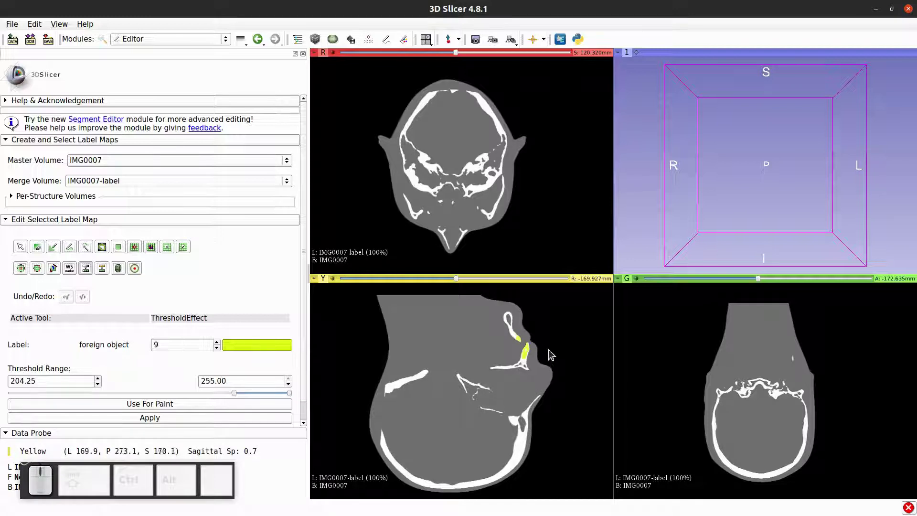
pyautogui.moveTo(552, 355); pyautogui.dragTo(522, 379, button='right')
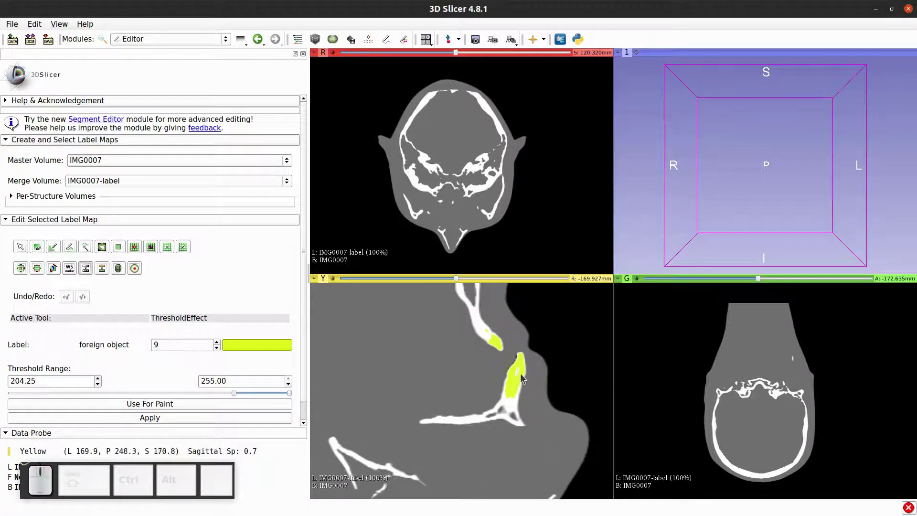
pyautogui.moveTo(482, 442); pyautogui.dragTo(526, 438, button='middle')
pyautogui.moveTo(526, 438); pyautogui.dragTo(494, 294, button='right')
pyautogui.moveTo(496, 425); pyautogui.dragTo(490, 287, button='right')
pyautogui.moveTo(446, 400); pyautogui.dragTo(464, 377, button='middle')
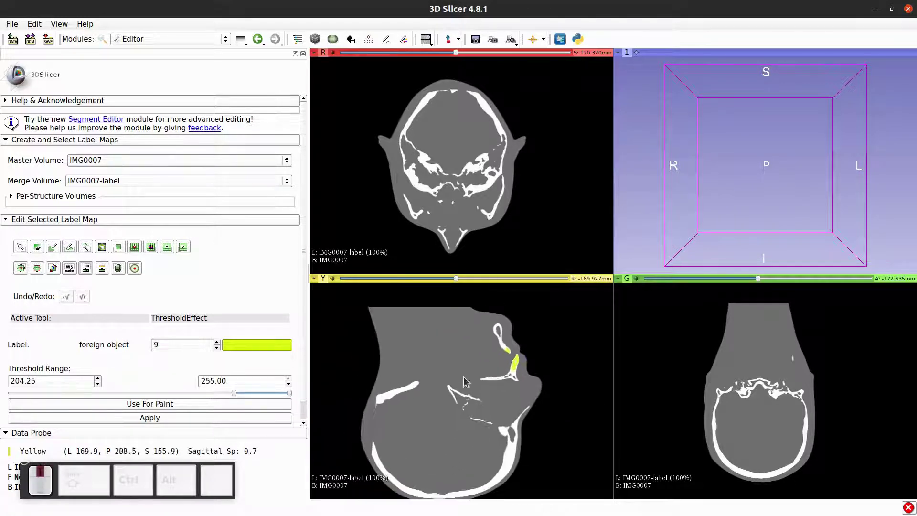
# Set the lower threshold to 101.23 to isolate the bone and check it in the sagittal slice.
pyautogui.moveTo(235, 394); pyautogui.dragTo(121, 395)
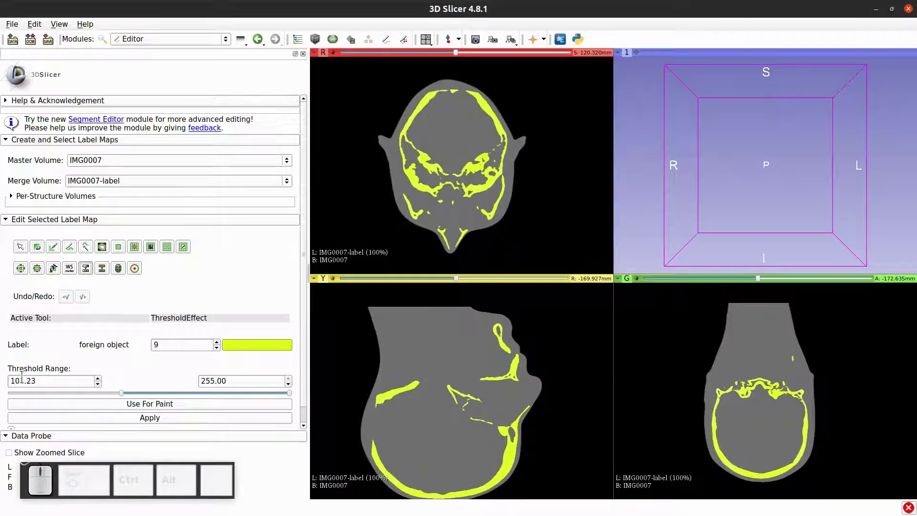
pyautogui.moveTo(415, 413); pyautogui.dragTo(458, 457, button='right')
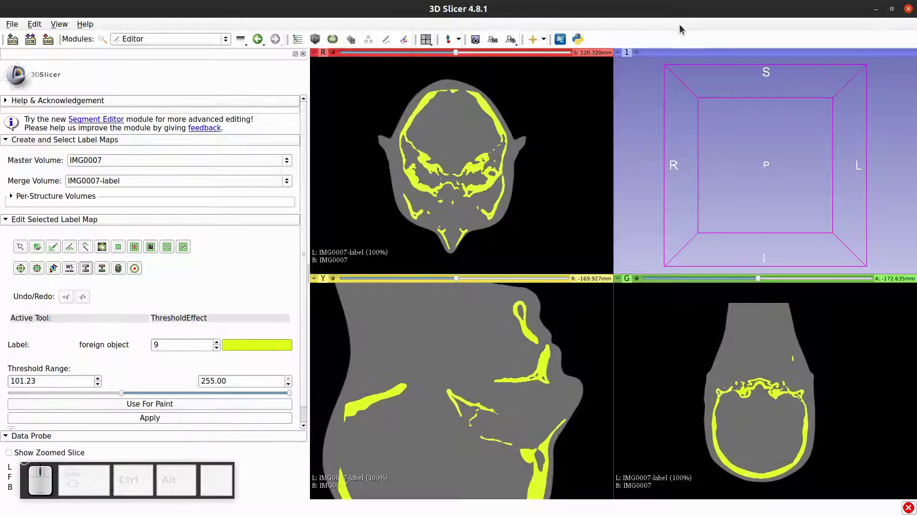
pyautogui.doubleClick(40, 379)
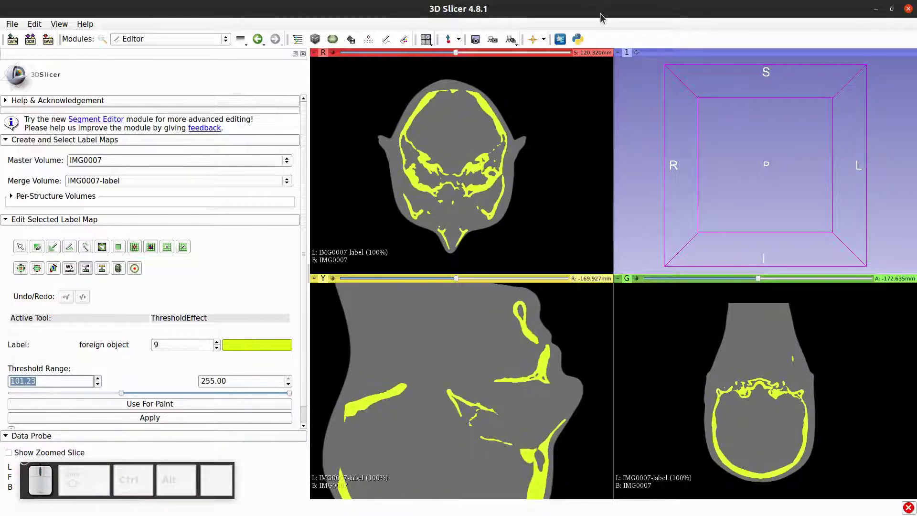
# Switch to Blender and set the Bone Factor of the CT-Scan Reconstruction to 100.
pyautogui.moveTo(601, 14); pyautogui.dragTo(0, 125)
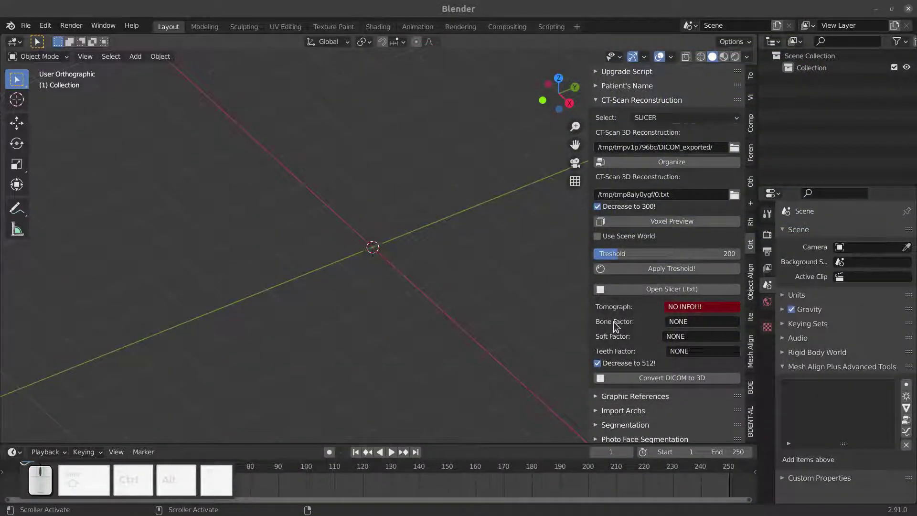
pyautogui.click(691, 325)
pyautogui.write('100')
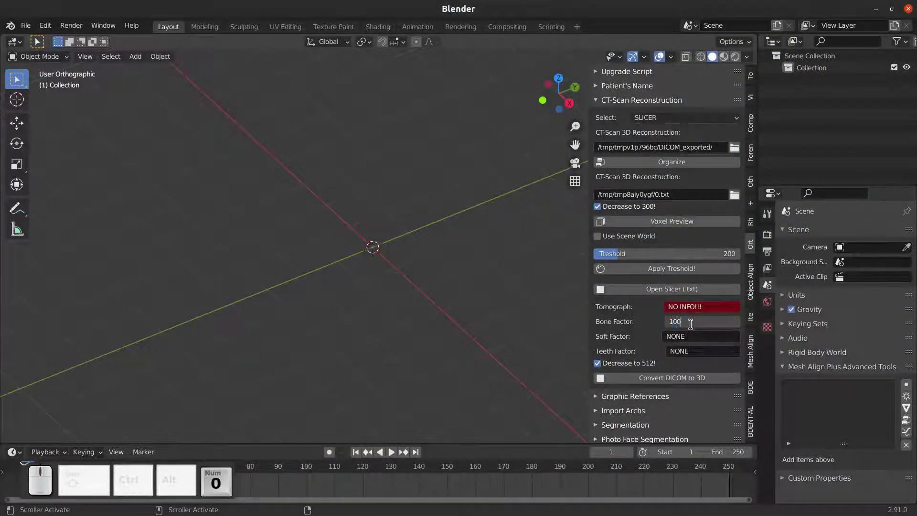
pyautogui.press('KP_Enter')
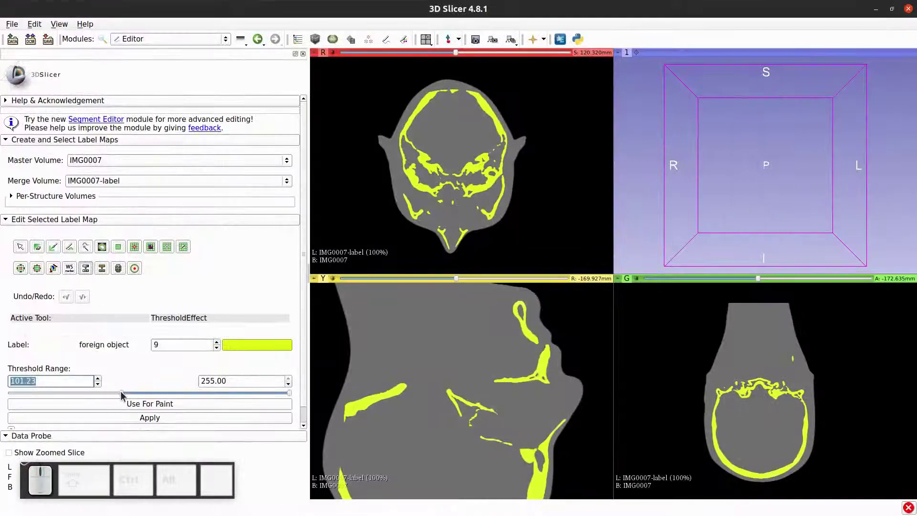
# Lower the threshold in 3D Slicer to 65.03 to cover the soft tissue and set the Soft Factor in Blender to 65.
pyautogui.moveTo(121, 392); pyautogui.dragTo(81, 396)
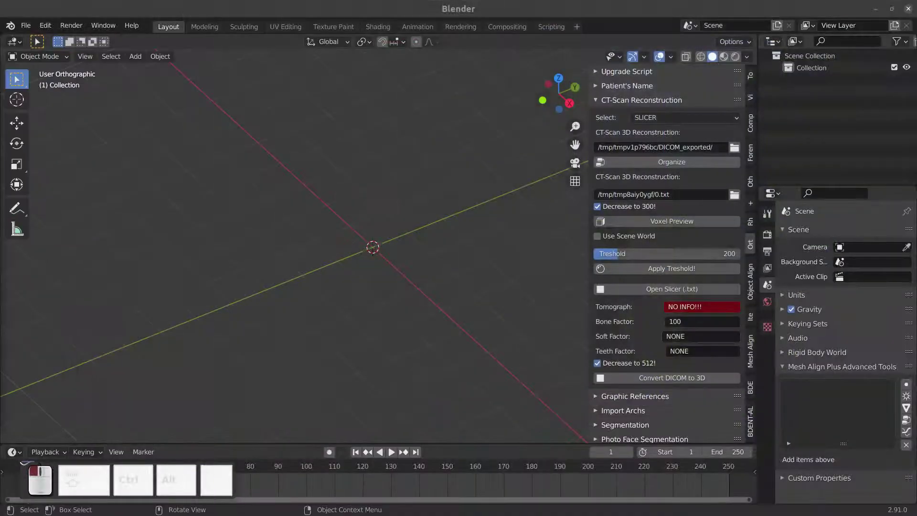
pyautogui.click(689, 336)
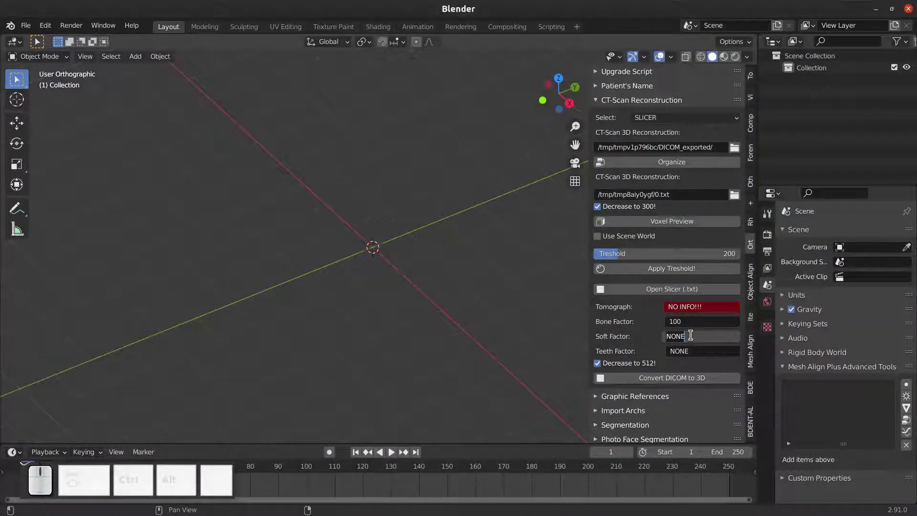
pyautogui.write('65')
pyautogui.press('Return')
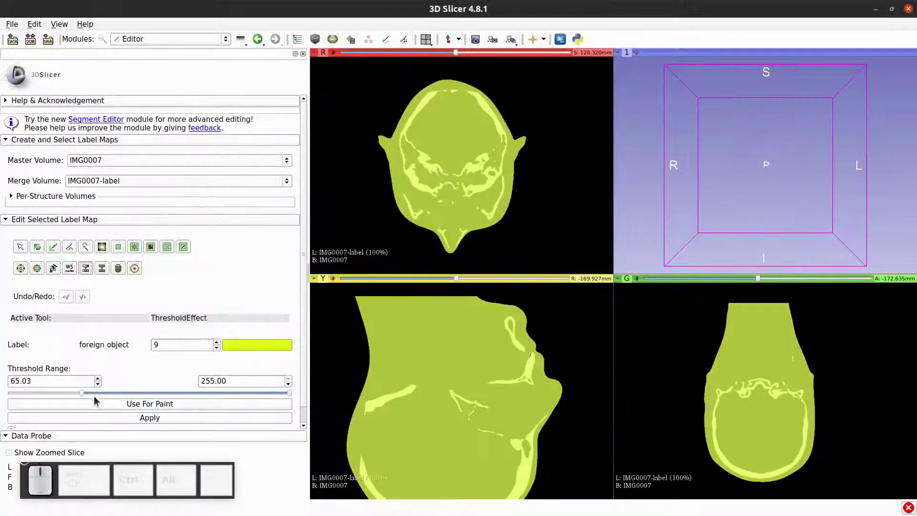
# Raise the lower threshold in 3D Slicer to 202.98 to isolate the teeth and set the Teeth Factor in Blender to 200.
pyautogui.moveTo(82, 393); pyautogui.dragTo(234, 392)
pyautogui.moveTo(538, 369); pyautogui.dragTo(554, 389, button='right')
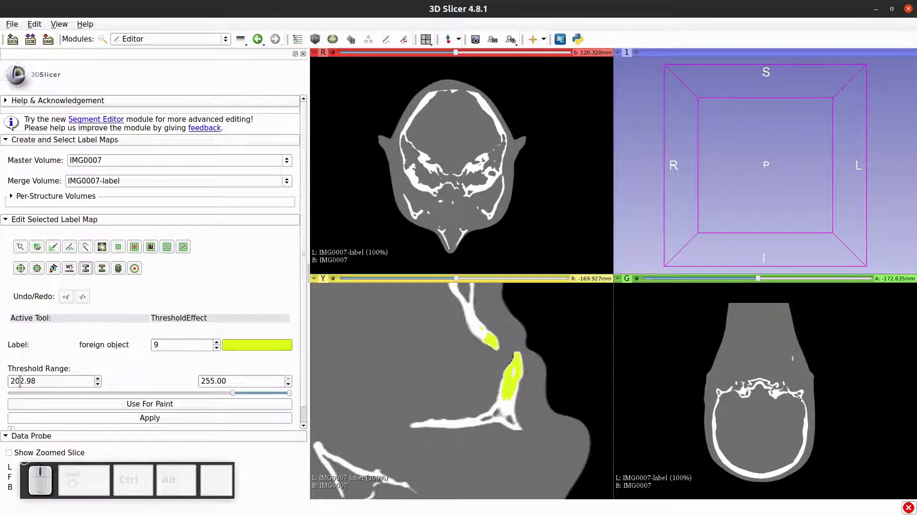
pyautogui.moveTo(362, 8); pyautogui.dragTo(0, 72)
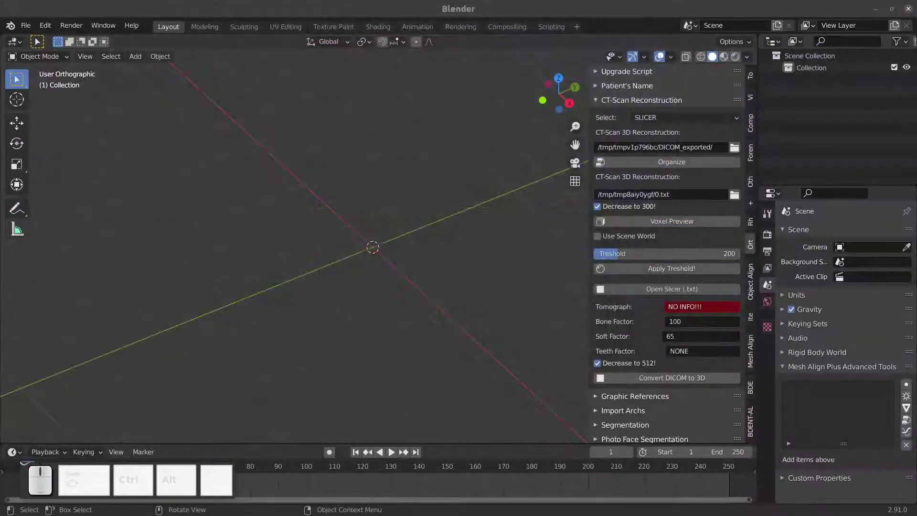
pyautogui.click(717, 352)
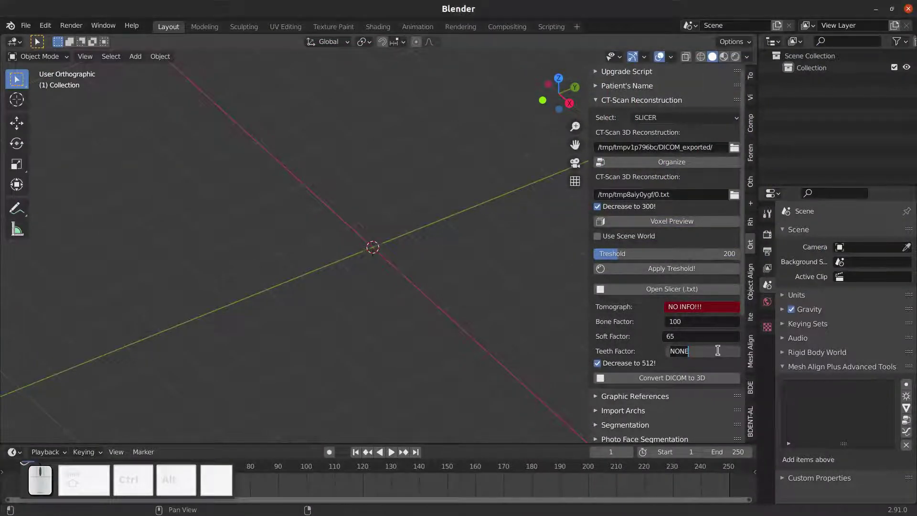
pyautogui.write('200')
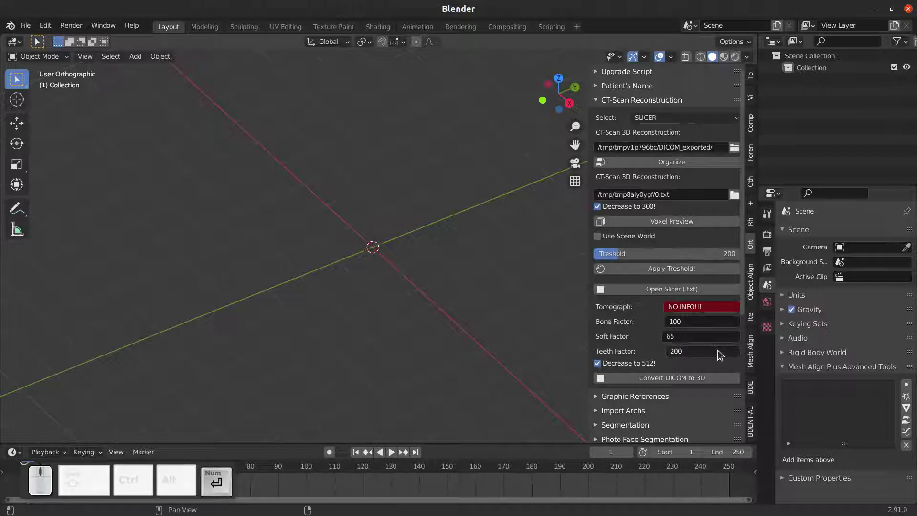
pyautogui.press('Return')
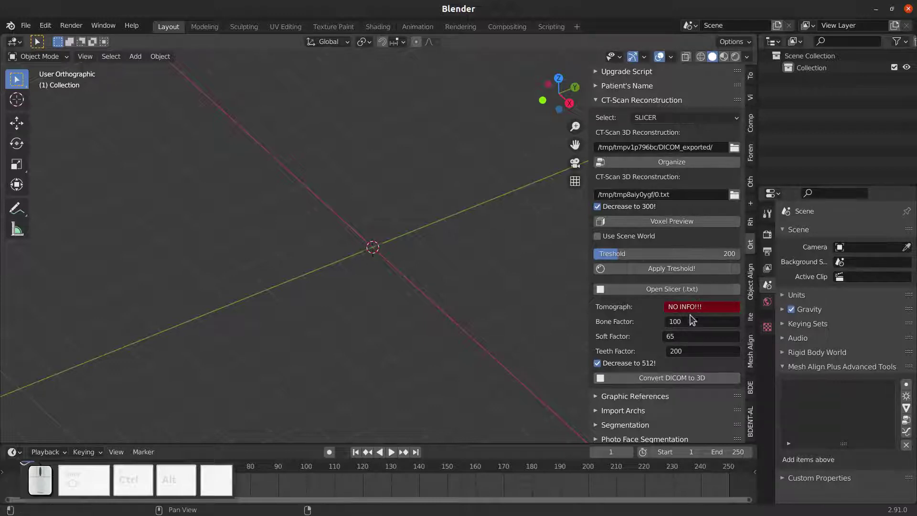
# Convert the DICOM files to 3D, move the terminal window out of the way and deselect the reconstructed head.
pyautogui.click(649, 376)
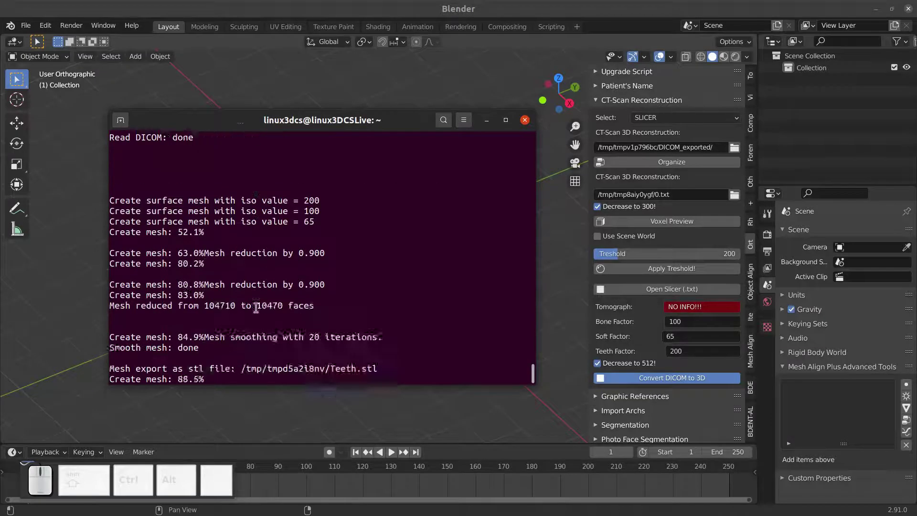
pyautogui.moveTo(352, 122); pyautogui.dragTo(343, 147)
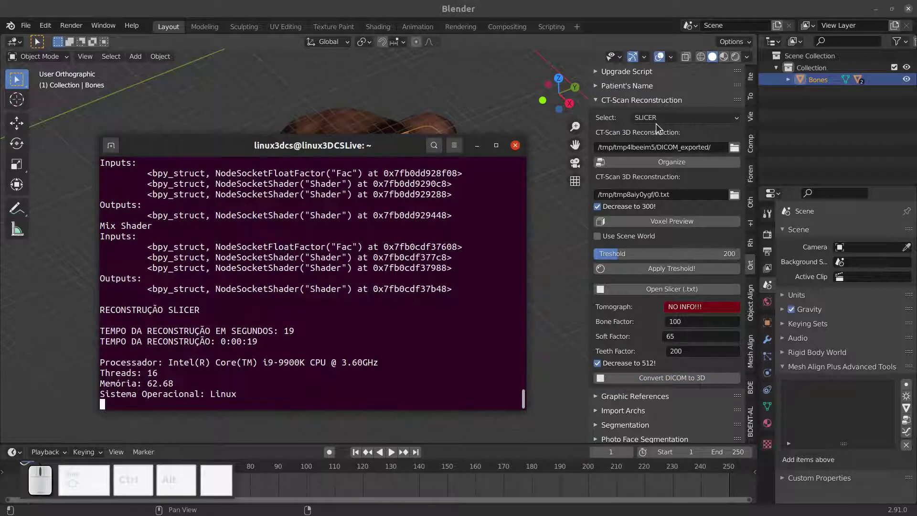
pyautogui.moveTo(329, 145); pyautogui.dragTo(916, 201)
pyautogui.moveTo(453, 306); pyautogui.dragTo(225, 250, button='middle')
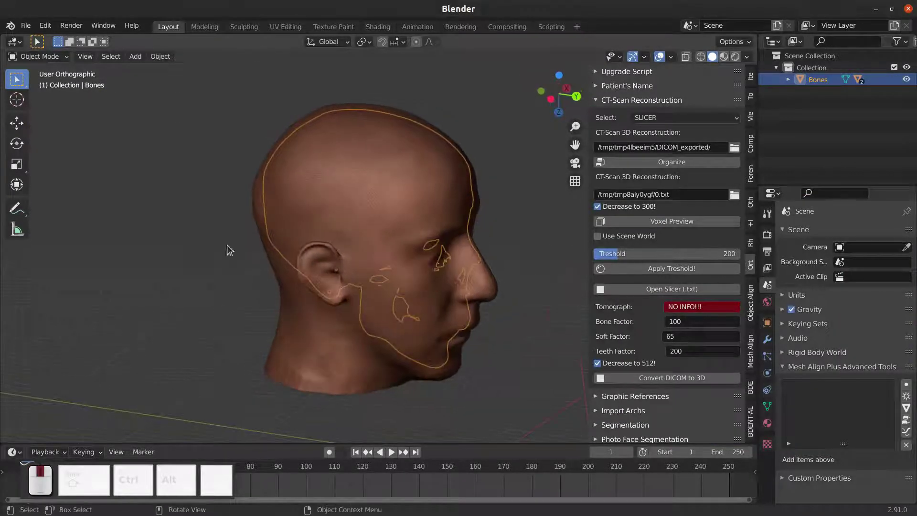
pyautogui.click(229, 250)
pyautogui.moveTo(334, 314); pyautogui.dragTo(347, 287, button='middle')
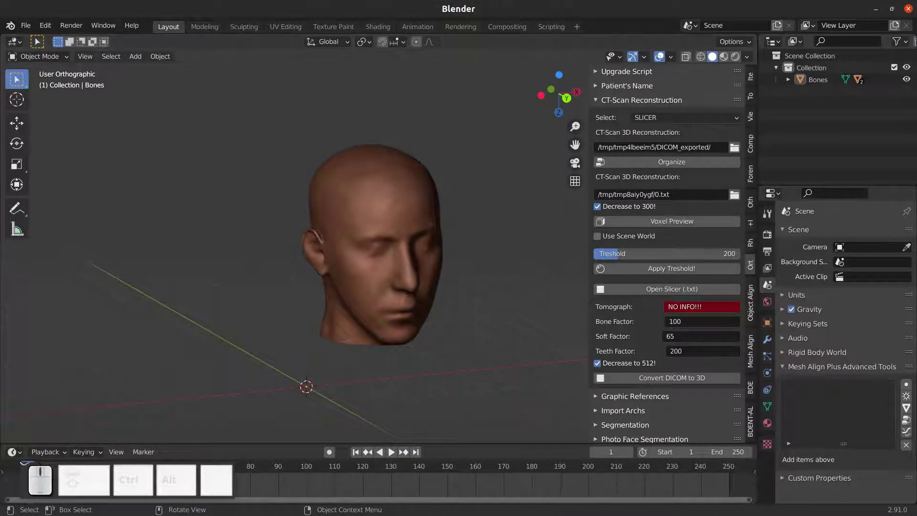
# Bring up 3D Slicer, close it and return to Blender.
pyautogui.click(4, 120)
pyautogui.click(608, 105)
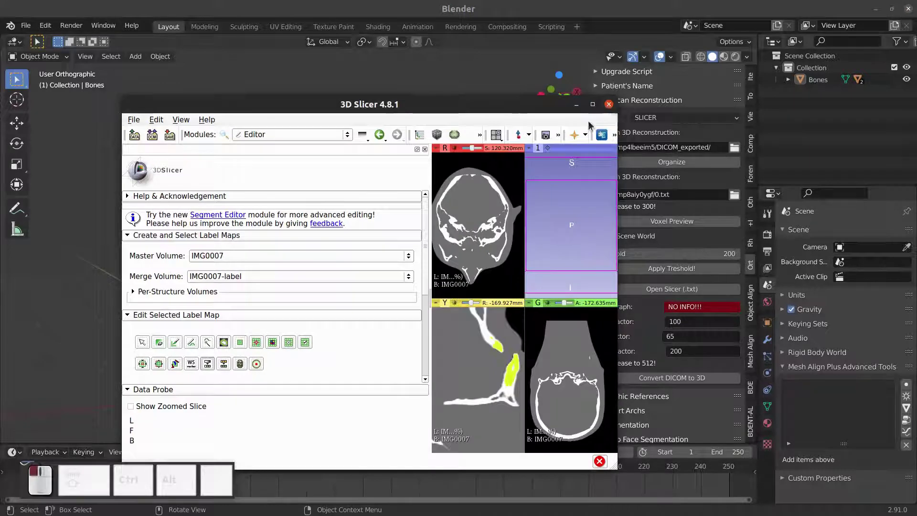
pyautogui.click(367, 304)
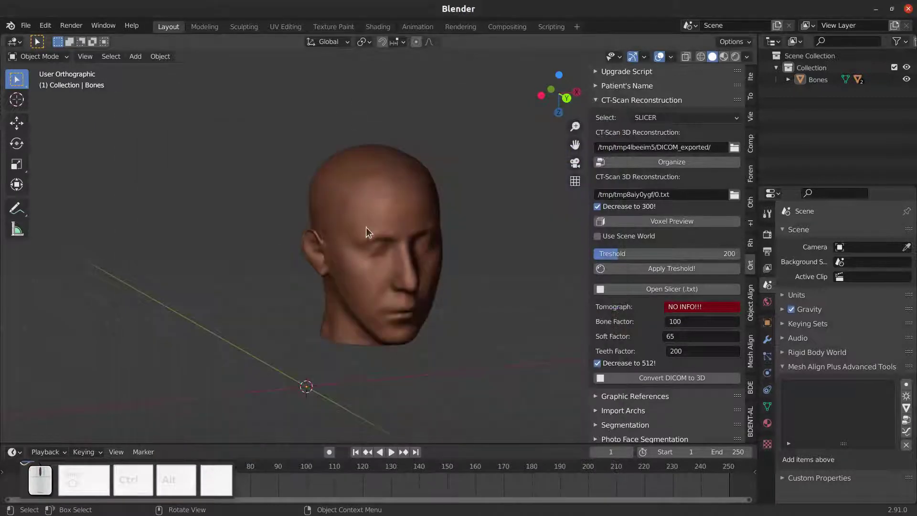
# Examine the reconstructed face from several angles and check the head's orientation in the front orthographic view.
pyautogui.moveTo(365, 233); pyautogui.dragTo(291, 206, button='middle')
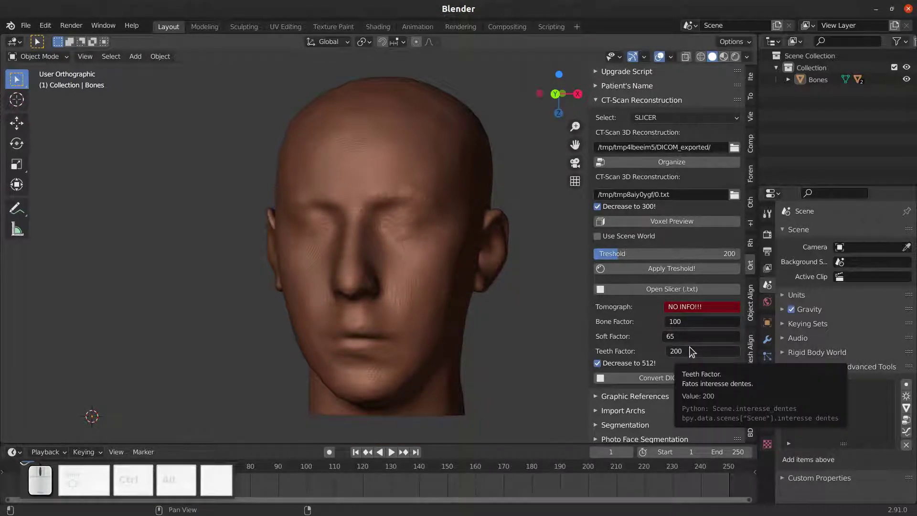
pyautogui.moveTo(470, 217); pyautogui.dragTo(382, 276, button='middle')
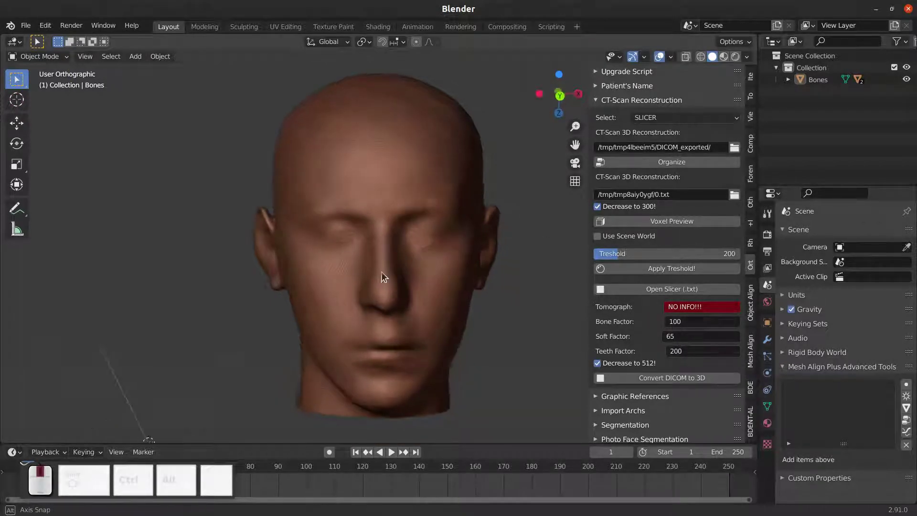
pyautogui.click(688, 117)
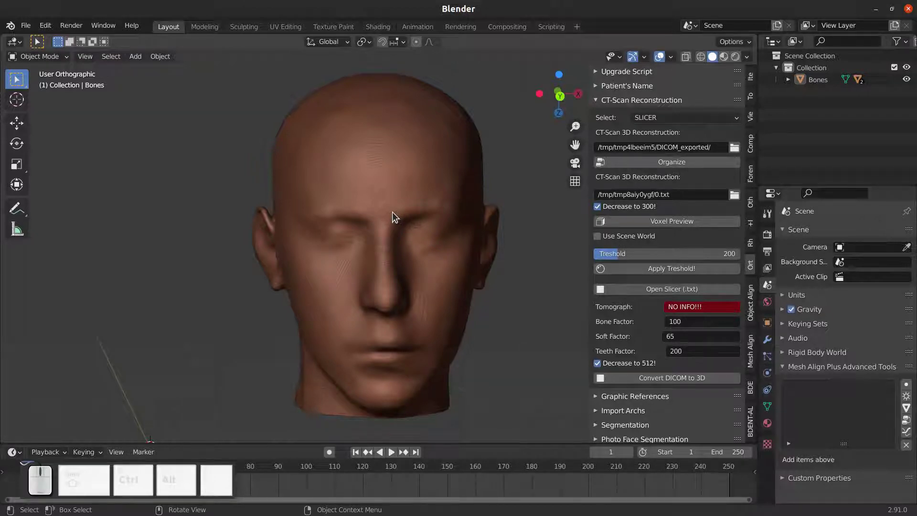
pyautogui.moveTo(392, 215); pyautogui.dragTo(374, 258, button='middle')
pyautogui.press('KP_1')
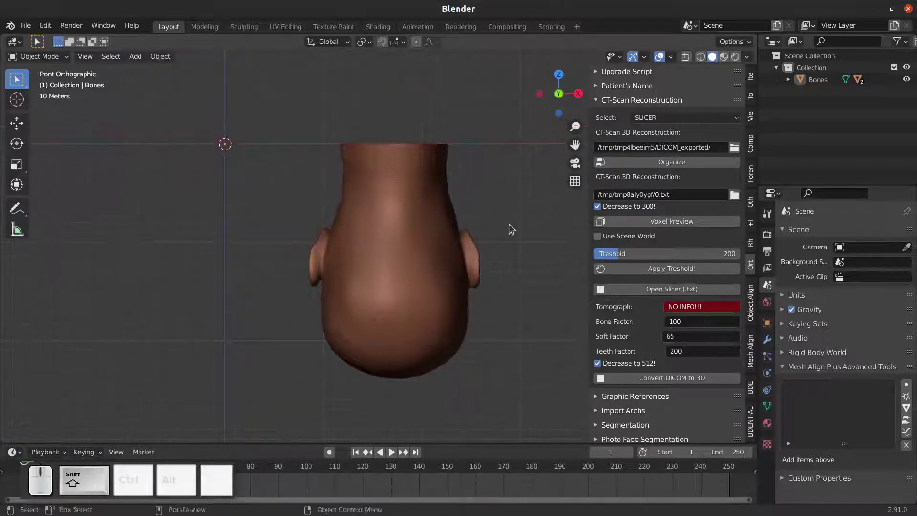
pyautogui.moveTo(509, 228); pyautogui.dragTo(530, 210, button='middle')
pyautogui.click(555, 90)
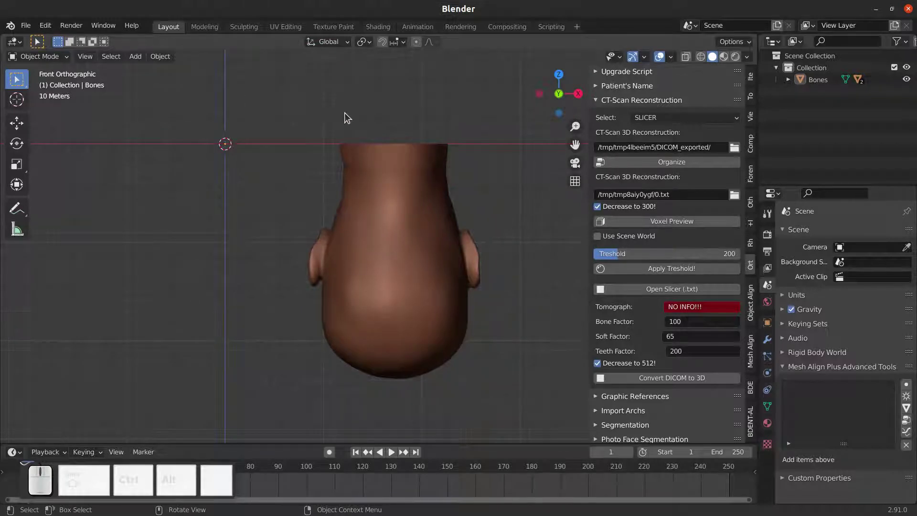
# Collapse the CT-Scan Reconstruction settings, open Graphic References and hide the CT-scan face to reveal the skull.
pyautogui.click(596, 101)
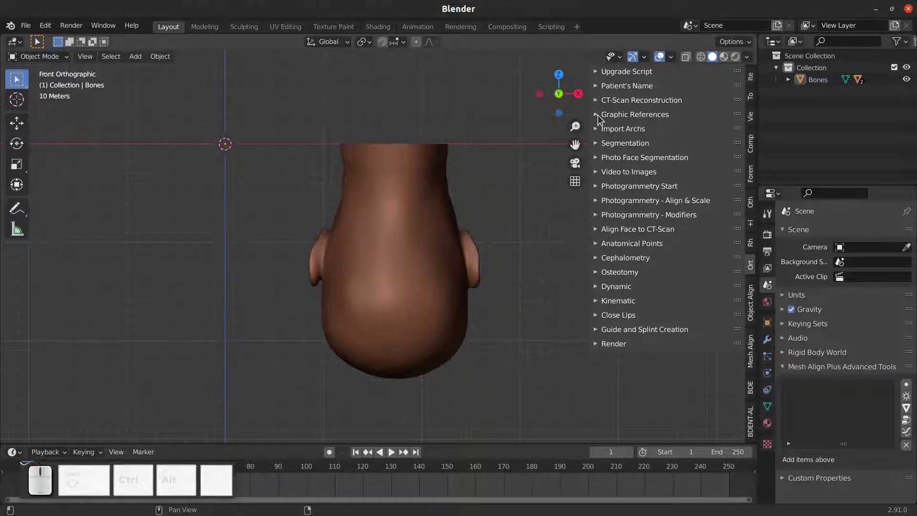
pyautogui.click(597, 114)
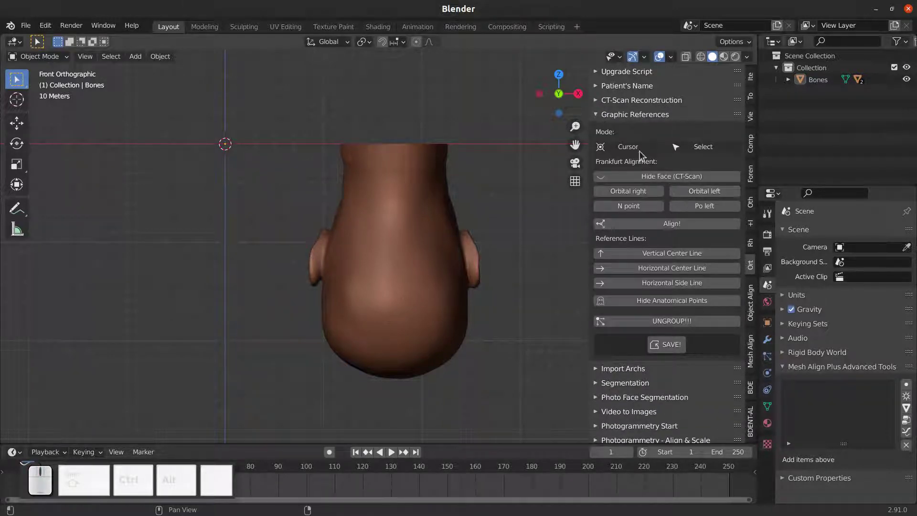
pyautogui.click(597, 114)
pyautogui.click(597, 114)
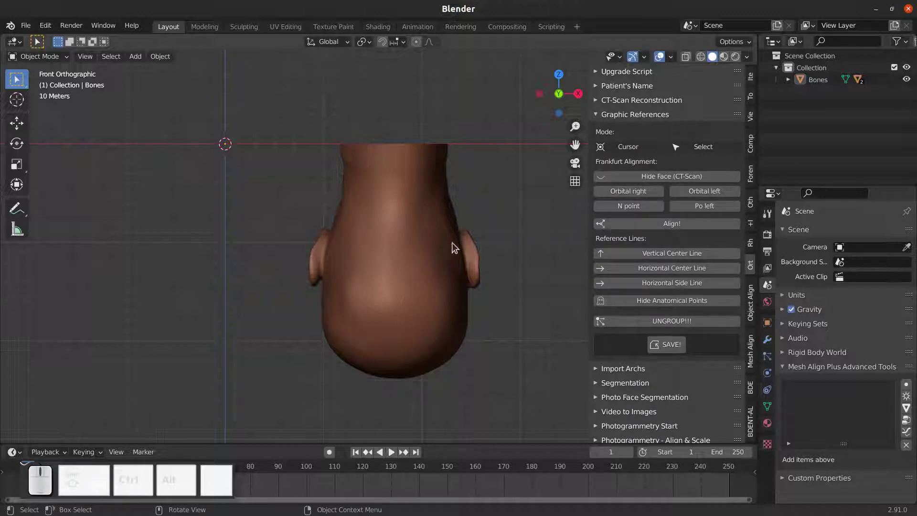
pyautogui.click(682, 176)
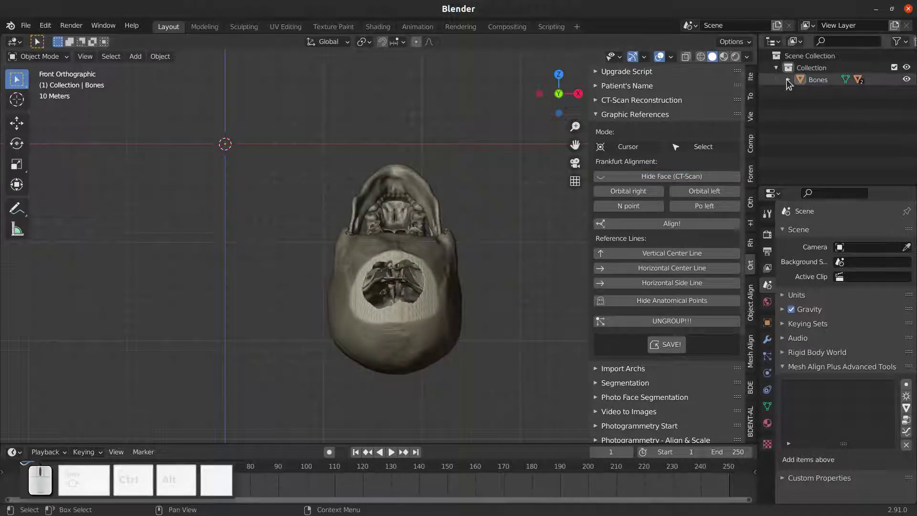
# In Cursor mode, mark the Orbital right and Orbital left points on the lower rims of the skull's eye sockets.
pyautogui.moveTo(382, 144); pyautogui.dragTo(419, 277, button='middle')
pyautogui.scroll(3, 382, 248)
pyautogui.scroll(-2, 415, 258)
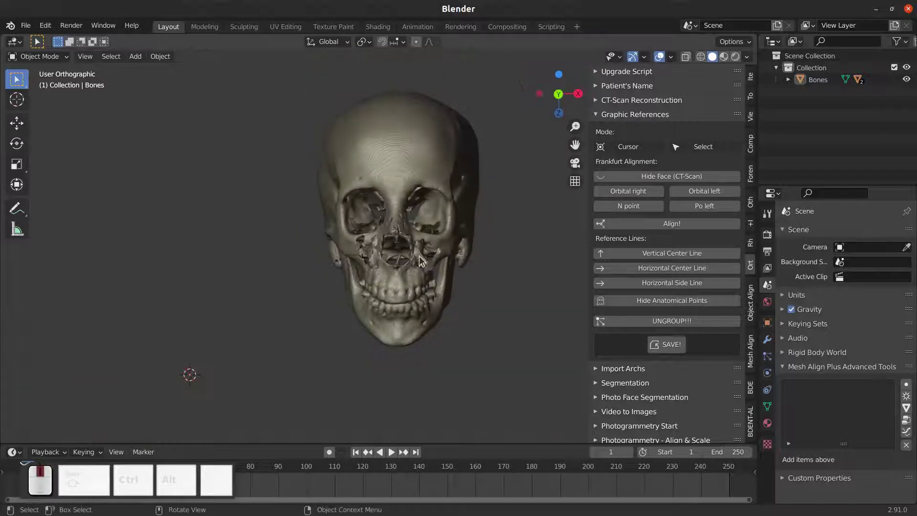
pyautogui.scroll(3, 419, 277)
pyautogui.click(623, 148)
pyautogui.keyDown('shift'); pyautogui.moveTo(377, 243); pyautogui.dragTo(352, 268, button='middle'); pyautogui.keyUp('shift')
pyautogui.scroll(1, 273, 278)
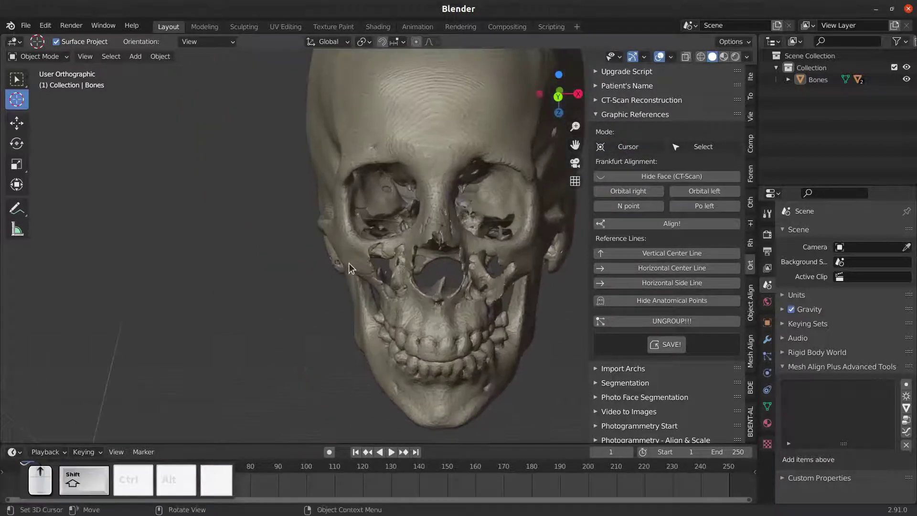
pyautogui.scroll(2, 349, 243)
pyautogui.click(351, 237)
pyautogui.moveTo(422, 255); pyautogui.dragTo(478, 229, button='middle')
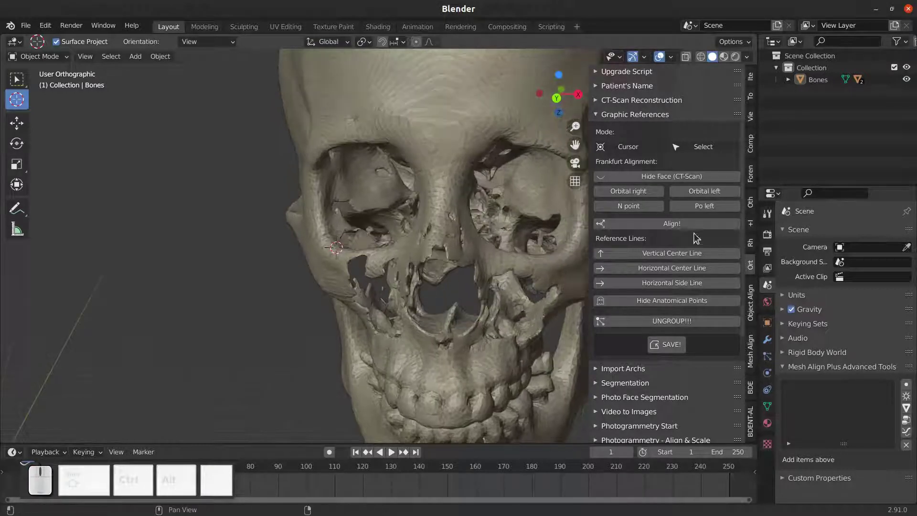
pyautogui.click(628, 191)
pyautogui.keyDown('shift'); pyautogui.moveTo(572, 209); pyautogui.dragTo(416, 268, button='middle'); pyautogui.keyUp('shift')
pyautogui.click(713, 193)
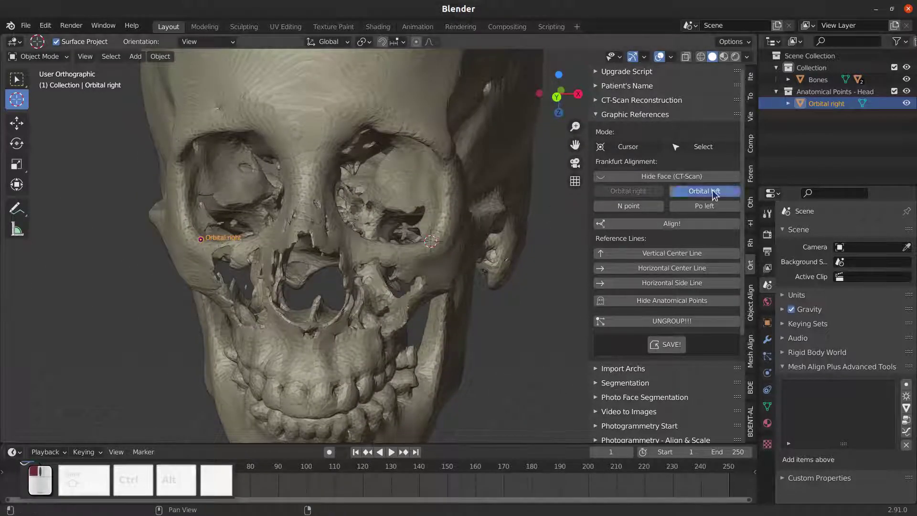
# Place the 3D cursor on the nasal bridge between the orbits and mark the N point there.
pyautogui.moveTo(454, 206); pyautogui.dragTo(406, 215, button='middle')
pyautogui.keyDown('shift'); pyautogui.moveTo(325, 220); pyautogui.dragTo(330, 294, button='middle'); pyautogui.keyUp('shift')
pyautogui.moveTo(315, 296); pyautogui.dragTo(352, 296, button='middle')
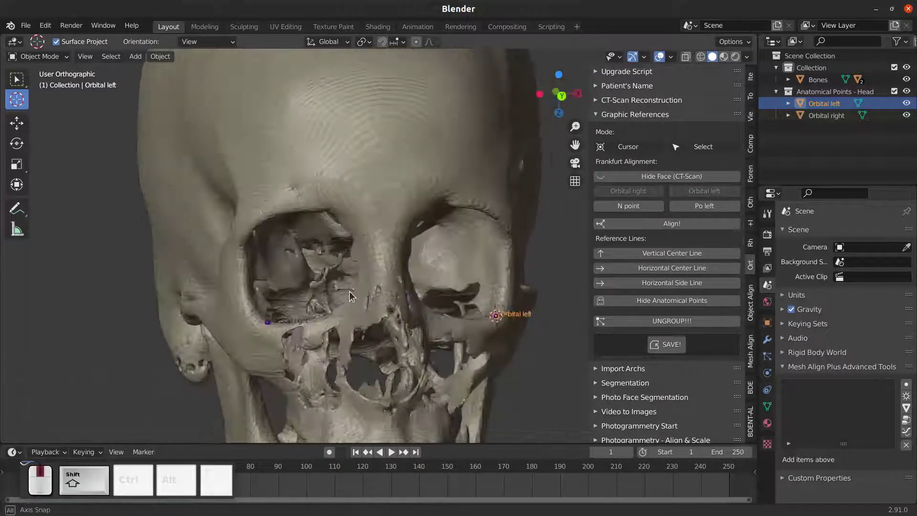
pyautogui.click(385, 237)
pyautogui.moveTo(442, 272); pyautogui.dragTo(441, 238, button='middle')
pyautogui.scroll(1, 340, 223)
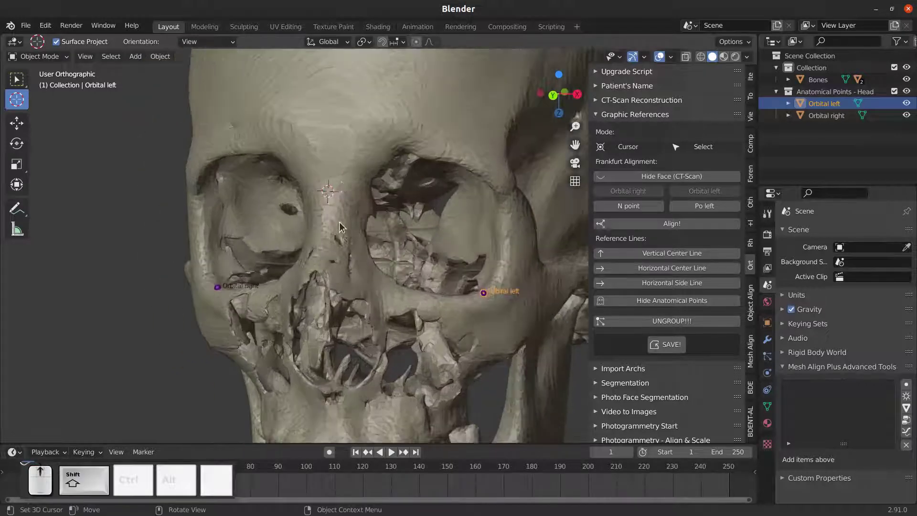
pyautogui.click(628, 205)
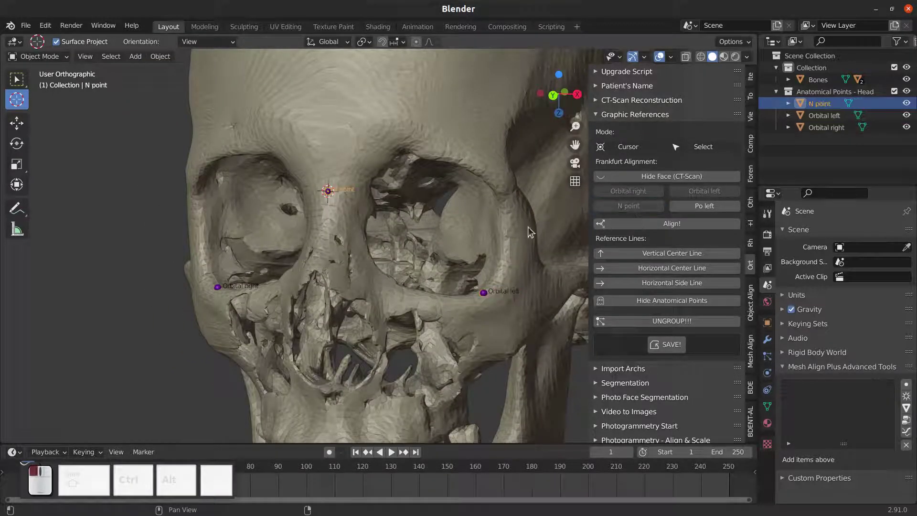
# Mark the Po left point at the upper edge of the skull's left ear canal.
pyautogui.moveTo(363, 217); pyautogui.dragTo(425, 222, button='middle')
pyautogui.scroll(5, 449, 227)
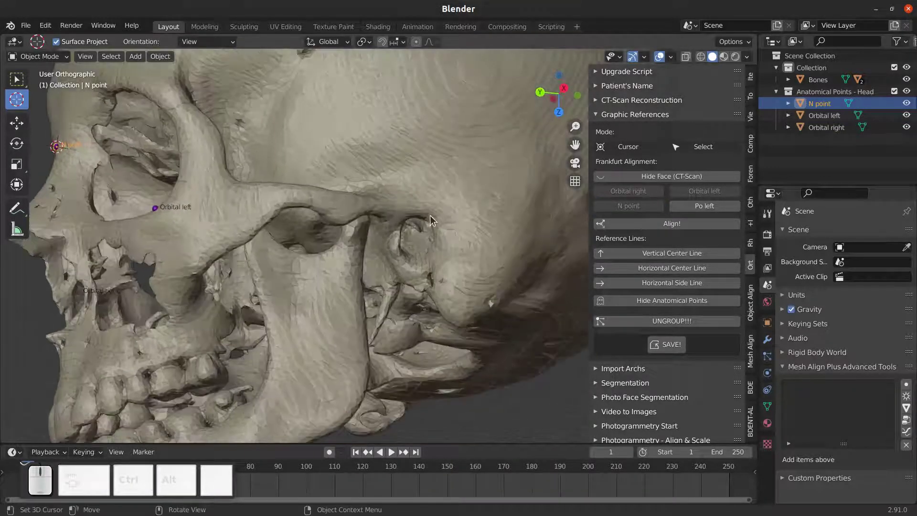
pyautogui.click(704, 206)
pyautogui.scroll(-5, 430, 212)
pyautogui.moveTo(387, 265); pyautogui.dragTo(365, 262, button='middle')
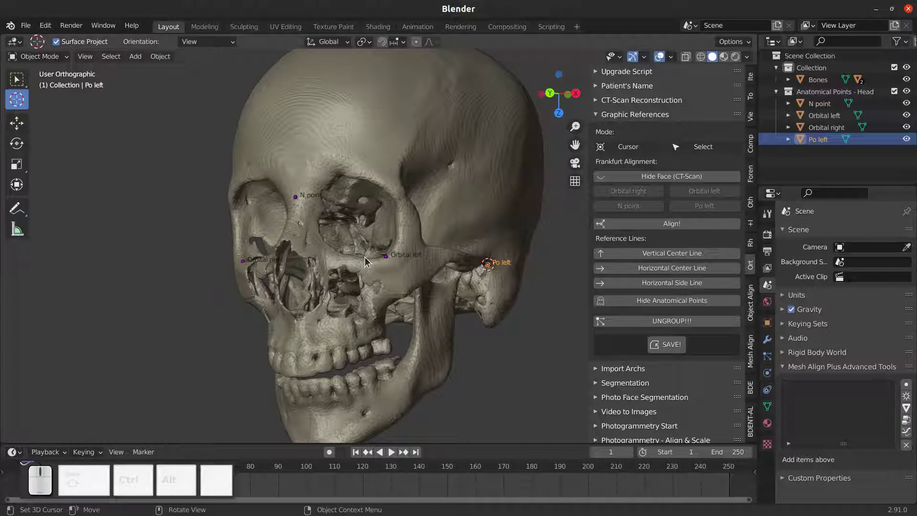
# Align the skull to the Frankfurt plane using the four marked points and hide the anatomical points.
pyautogui.press('KP_1')
pyautogui.scroll(-4, 365, 257)
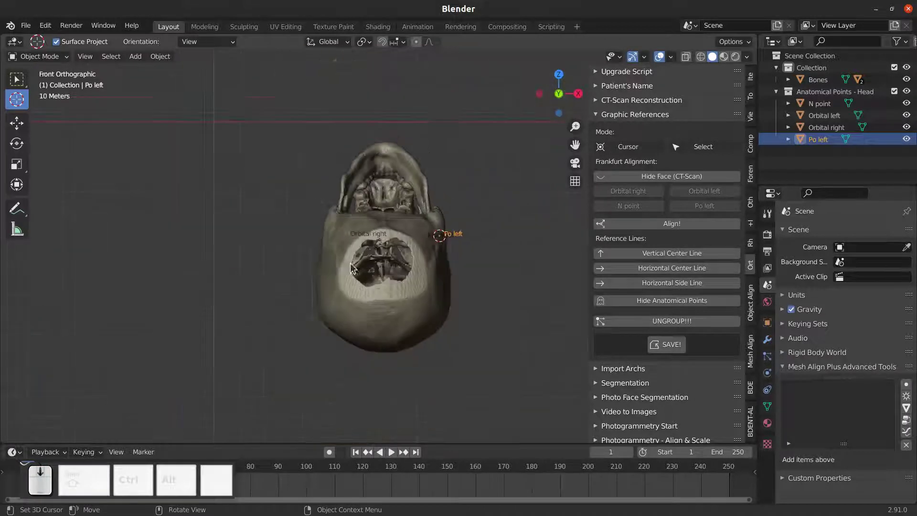
pyautogui.keyDown('shift'); pyautogui.moveTo(393, 234); pyautogui.dragTo(421, 273, button='middle'); pyautogui.keyUp('shift')
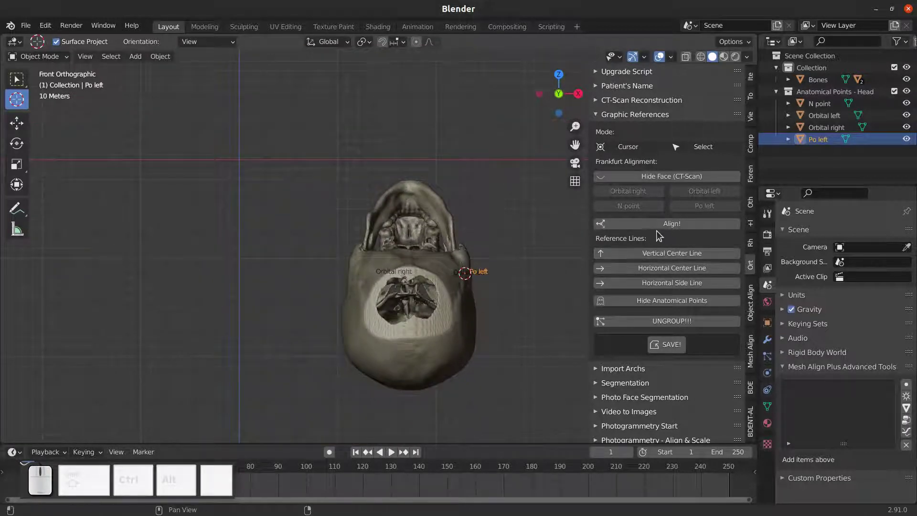
pyautogui.click(672, 223)
pyautogui.keyDown('shift'); pyautogui.moveTo(492, 305); pyautogui.dragTo(426, 325, button='middle'); pyautogui.keyUp('shift')
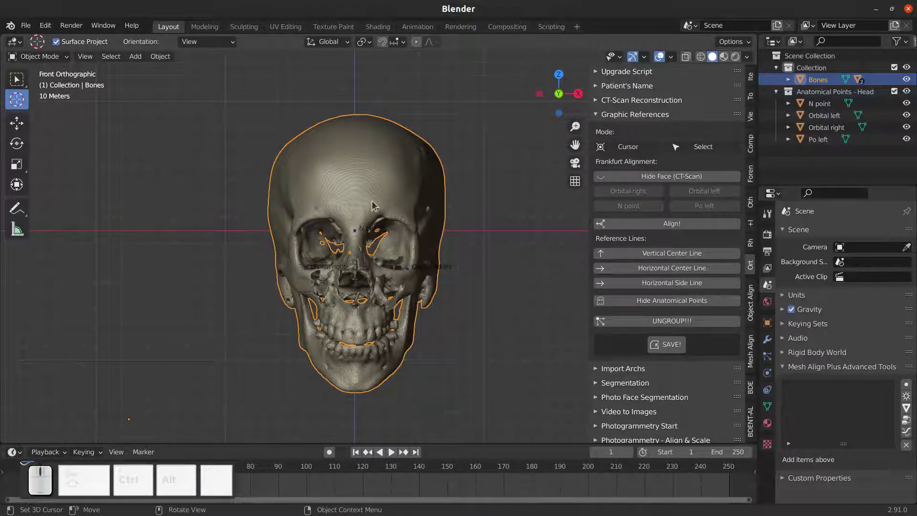
pyautogui.moveTo(372, 206); pyautogui.dragTo(387, 246, button='middle')
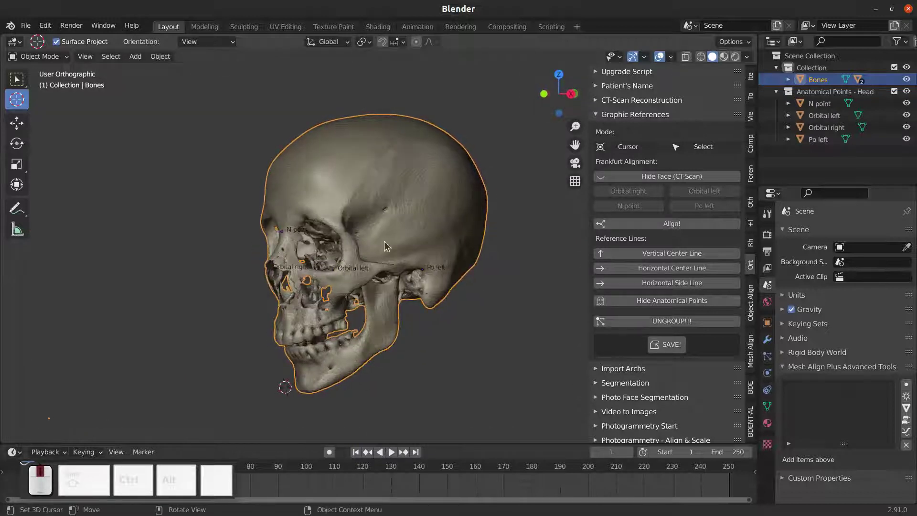
pyautogui.click(658, 302)
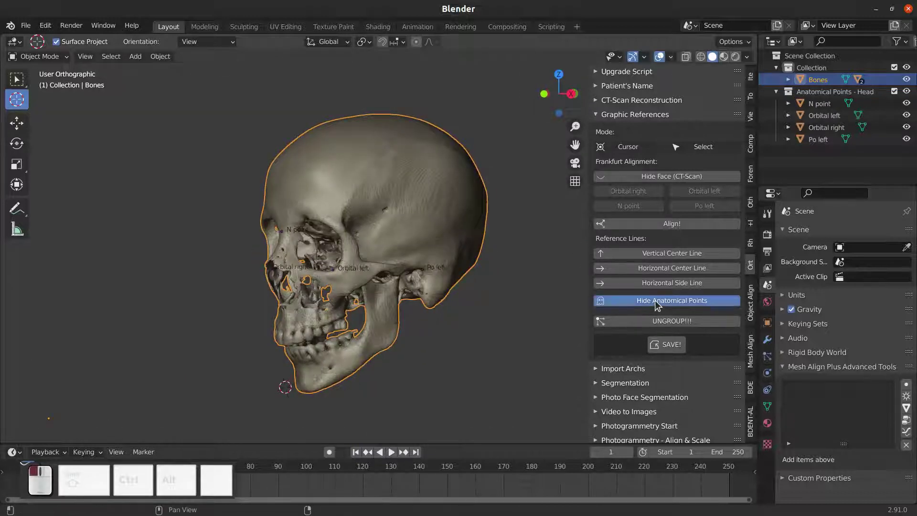
pyautogui.click(628, 302)
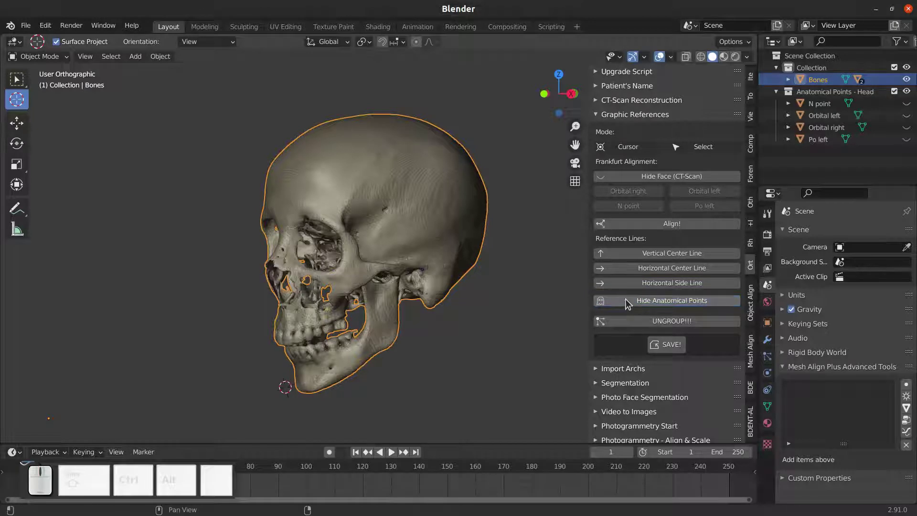
# Ungroup the aligned CT-scan reconstruction into separate Bones, SoftTissue and Teeth objects.
pyautogui.moveTo(292, 199); pyautogui.dragTo(302, 201, button='middle')
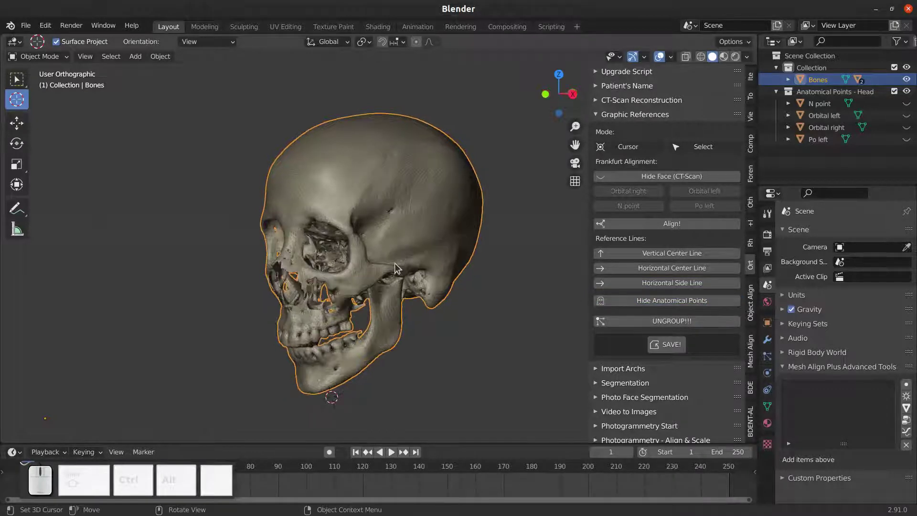
pyautogui.moveTo(395, 240); pyautogui.dragTo(397, 251, button='middle')
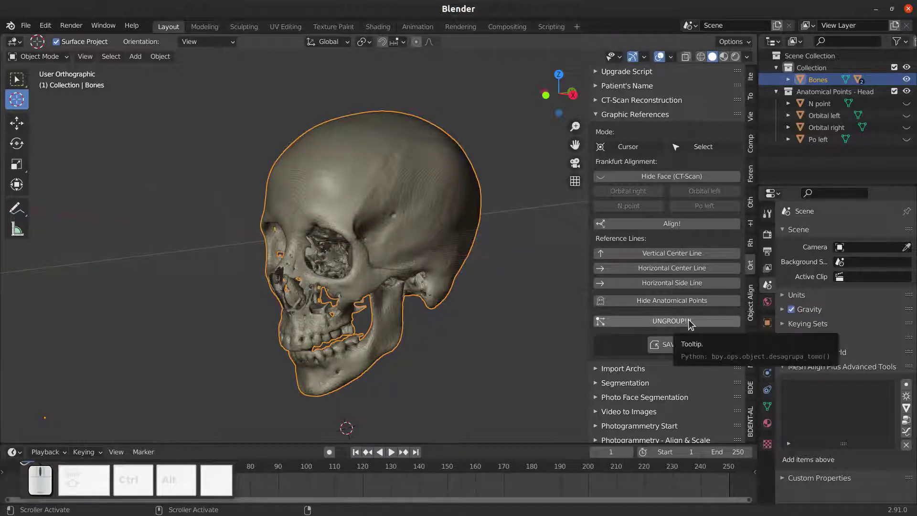
pyautogui.moveTo(392, 246); pyautogui.dragTo(400, 249, button='middle')
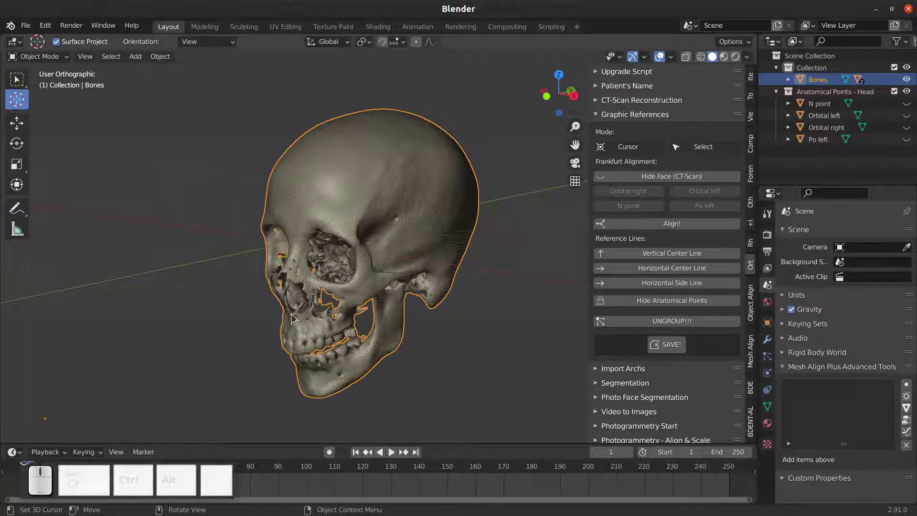
pyautogui.moveTo(388, 211); pyautogui.dragTo(332, 260, button='middle')
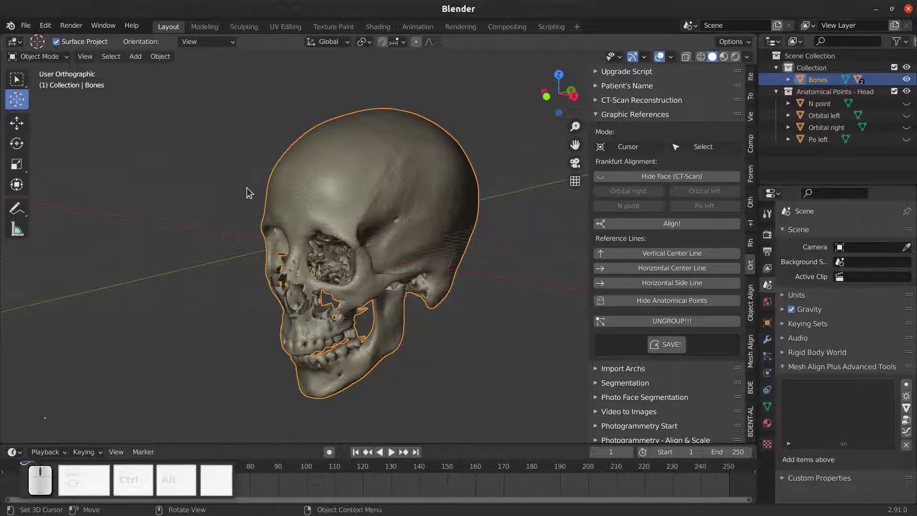
pyautogui.scroll(1, 246, 187)
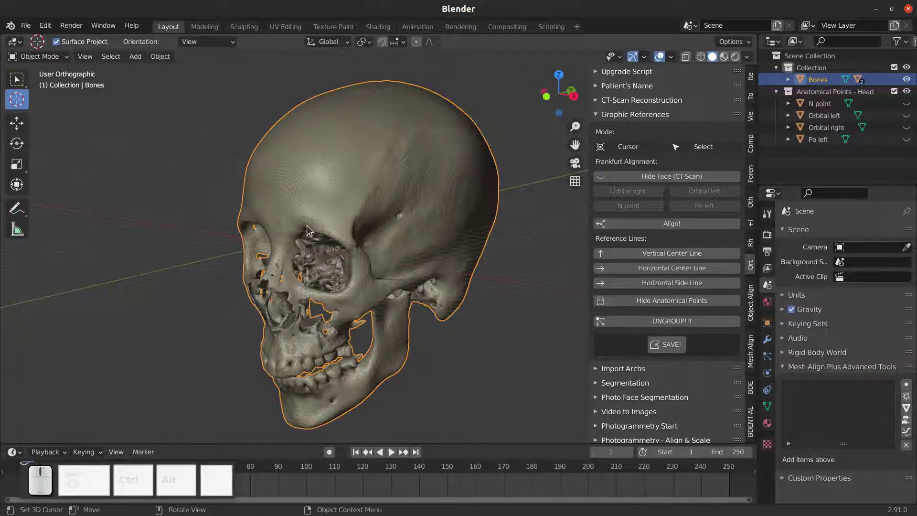
pyautogui.click(608, 322)
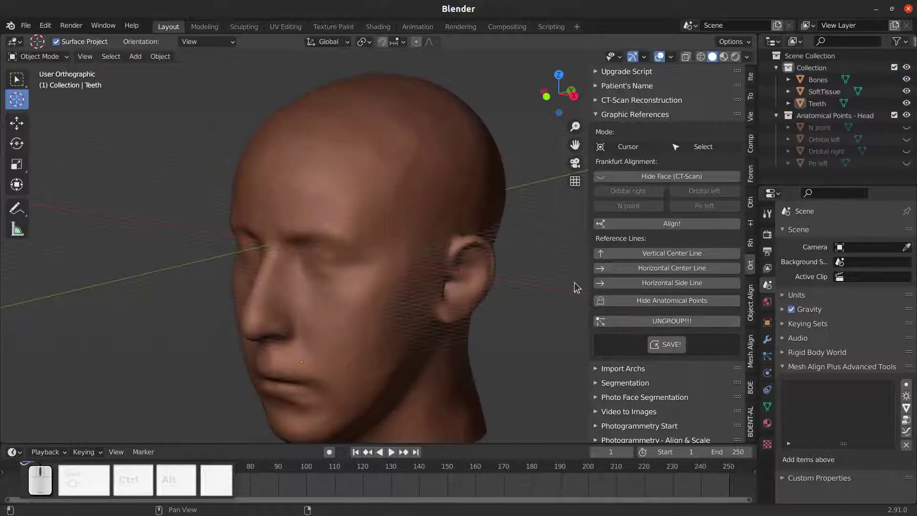
# Test that the ungrouped meshes are independent by starting and cancelling a move on Bones and on SoftTissue.
pyautogui.moveTo(577, 287); pyautogui.dragTo(373, 156, button='middle')
pyautogui.click(394, 345)
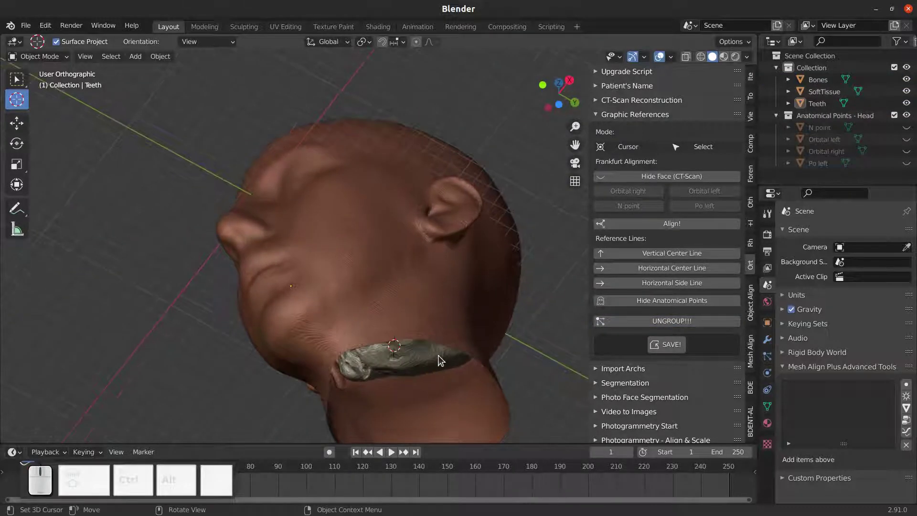
pyautogui.moveTo(399, 352); pyautogui.dragTo(335, 315, button='middle')
pyautogui.click(17, 78)
pyautogui.click(398, 355)
pyautogui.press('g')
pyautogui.rightClick(256, 306)
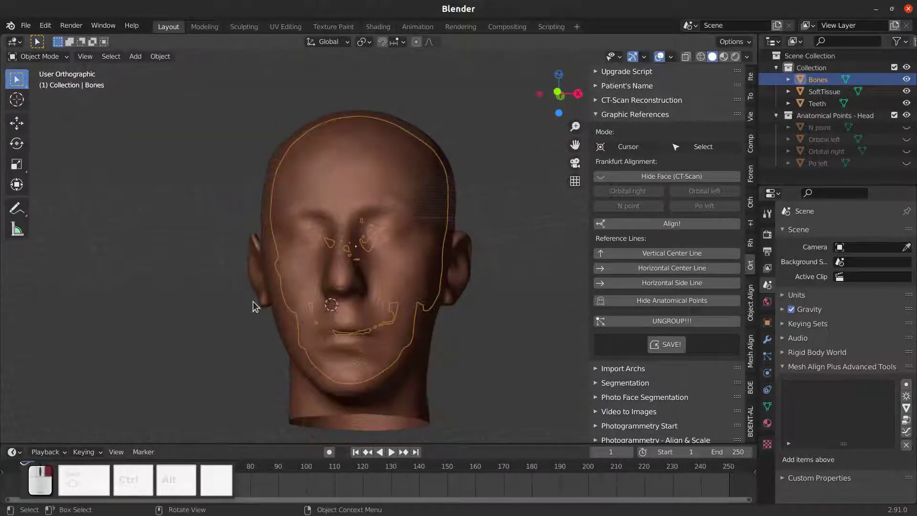
pyautogui.moveTo(404, 294); pyautogui.dragTo(382, 313, button='middle')
pyautogui.click(383, 314)
pyautogui.press('g')
pyautogui.rightClick(434, 317)
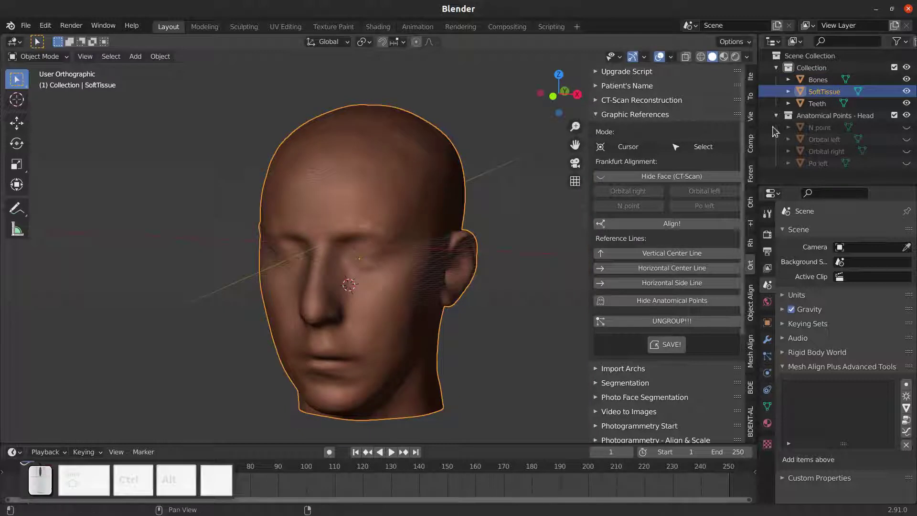
# Hide the SoftTissue and Bones objects and examine the isolated teeth up close.
pyautogui.click(906, 91)
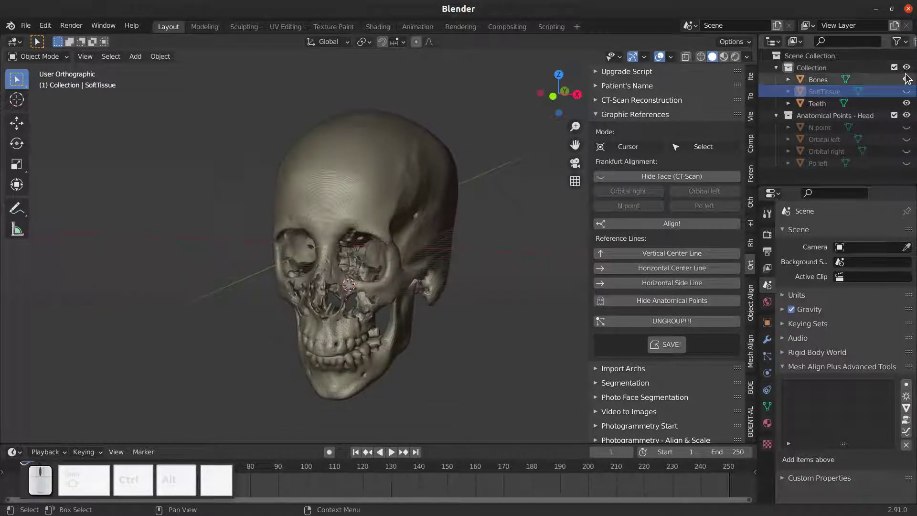
pyautogui.click(906, 79)
pyautogui.keyDown('shift'); pyautogui.moveTo(368, 289); pyautogui.dragTo(364, 249, button='middle'); pyautogui.keyUp('shift')
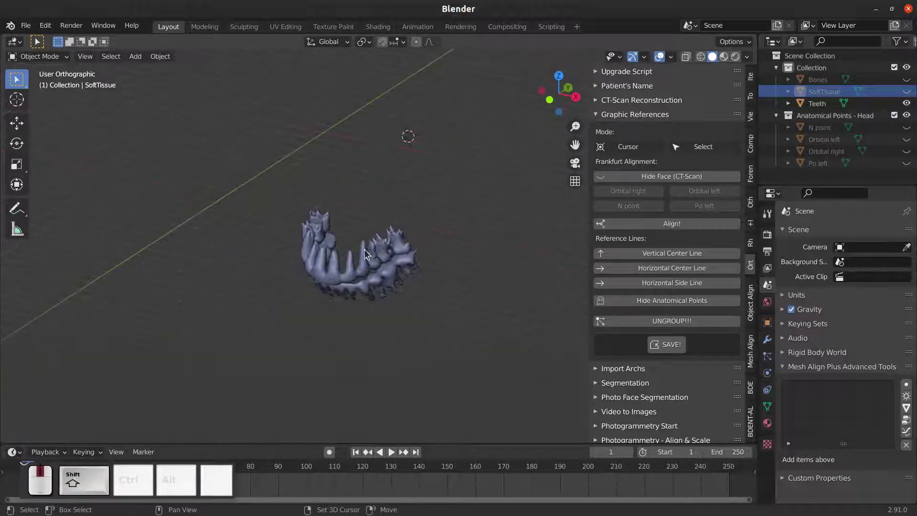
pyautogui.scroll(7, 364, 249)
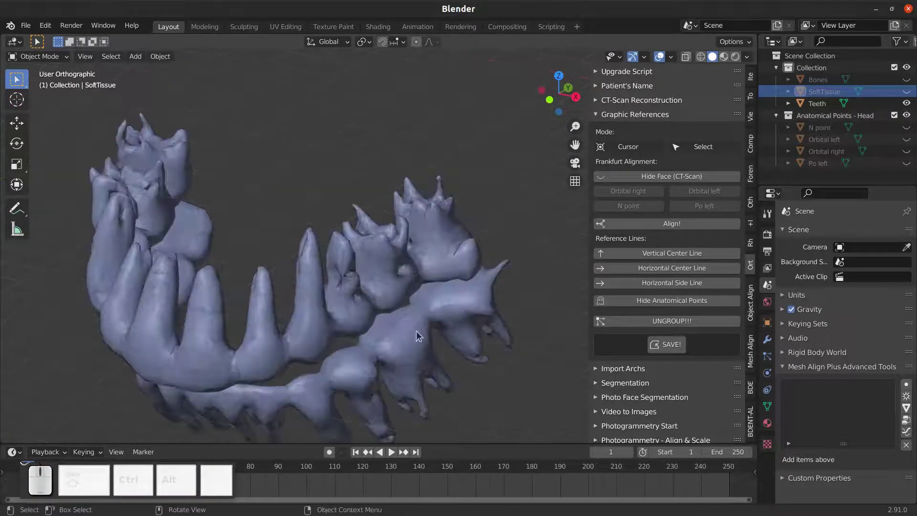
pyautogui.scroll(-6, 416, 331)
pyautogui.moveTo(416, 331); pyautogui.dragTo(336, 256, button='middle')
pyautogui.scroll(3, 315, 277)
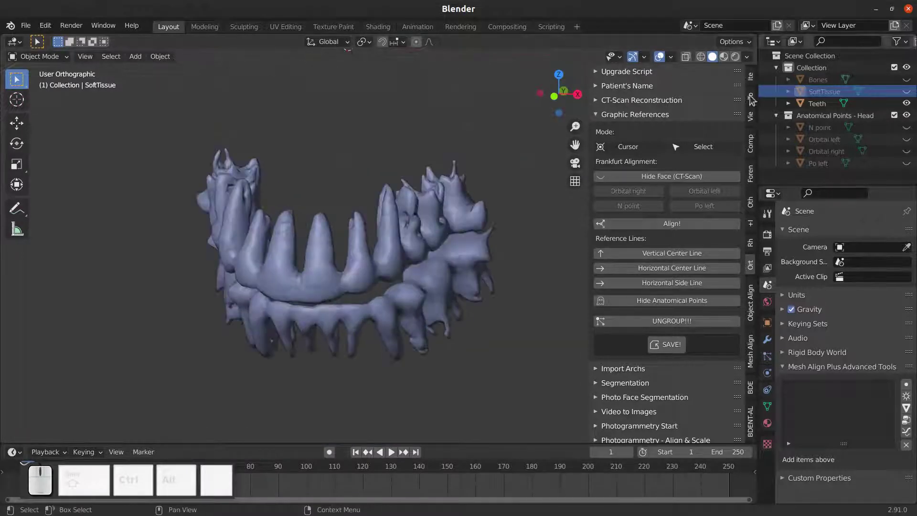
pyautogui.moveTo(328, 303); pyautogui.dragTo(260, 278, button='middle')
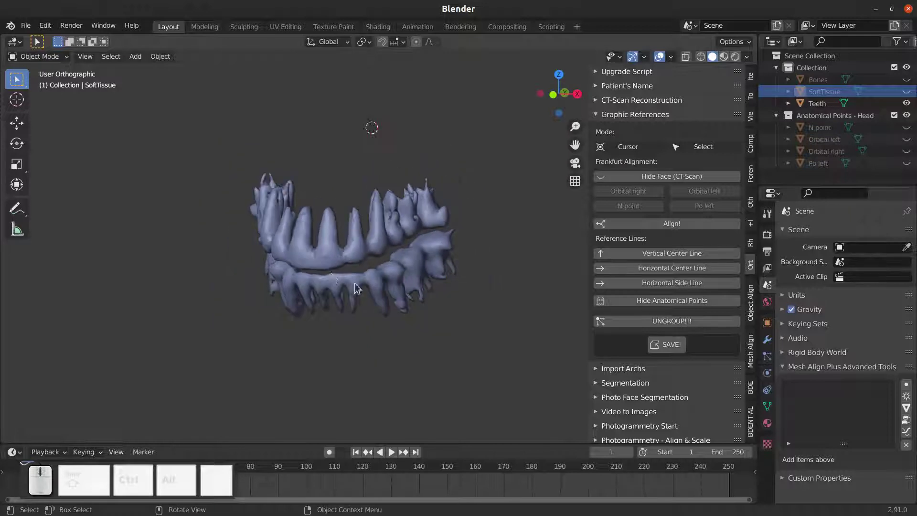
pyautogui.moveTo(249, 287); pyautogui.dragTo(274, 281, button='middle')
# Start a new General file.
pyautogui.hotkey('ctrl', 'n')
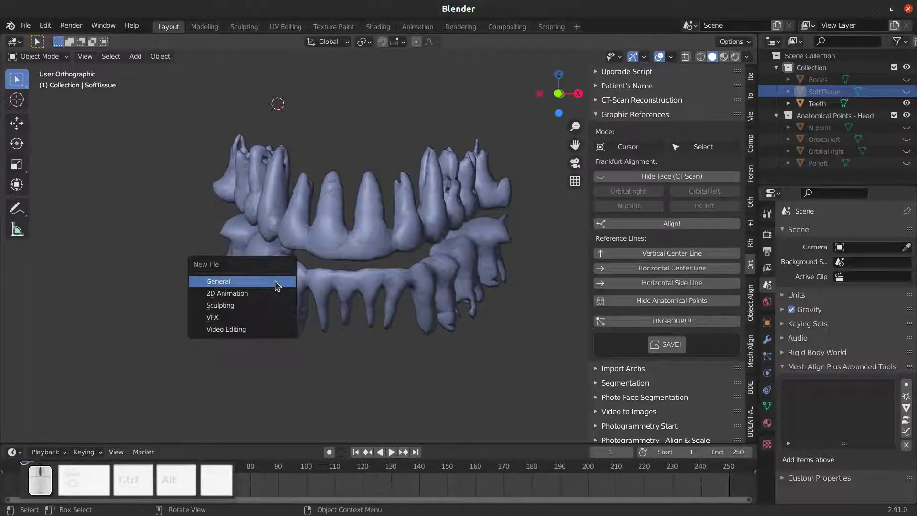
pyautogui.press('Return')
pyautogui.click(403, 287)
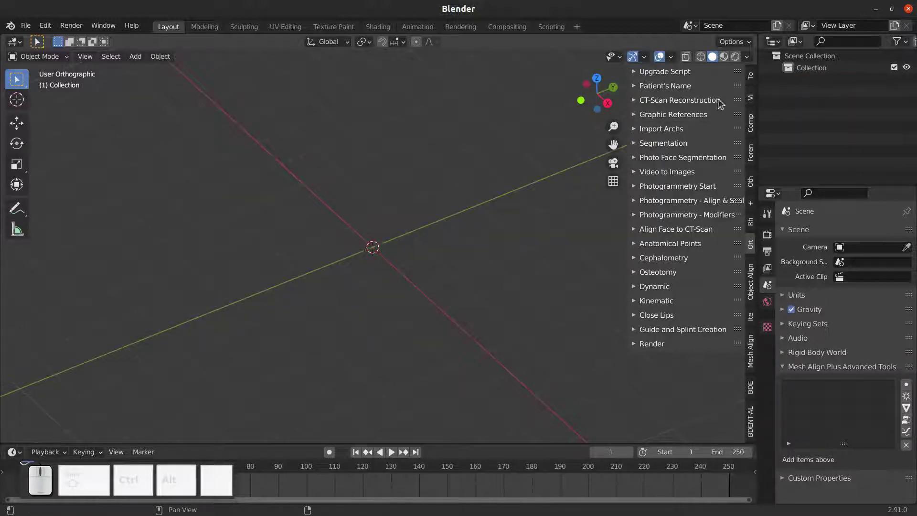
# Show the Compare Points tools and switch the landmark set to 17 Points.
pyautogui.click(750, 123)
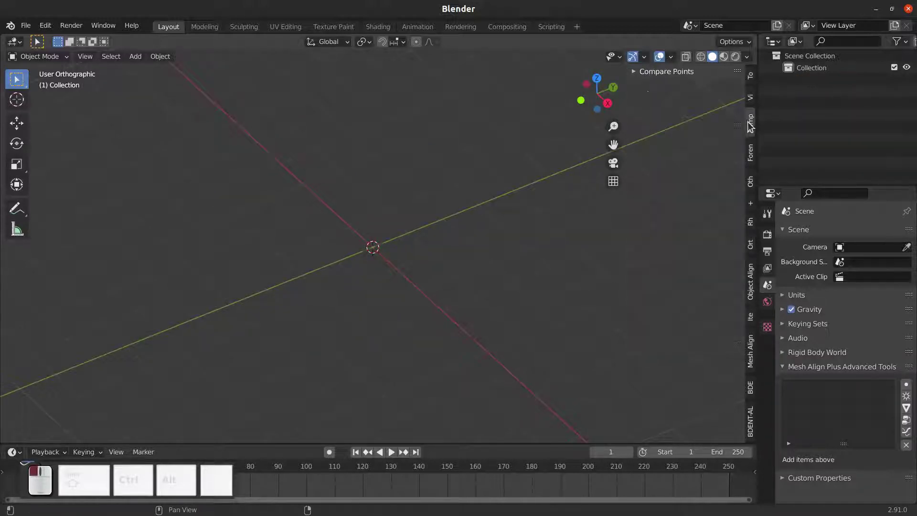
pyautogui.click(637, 71)
pyautogui.click(690, 89)
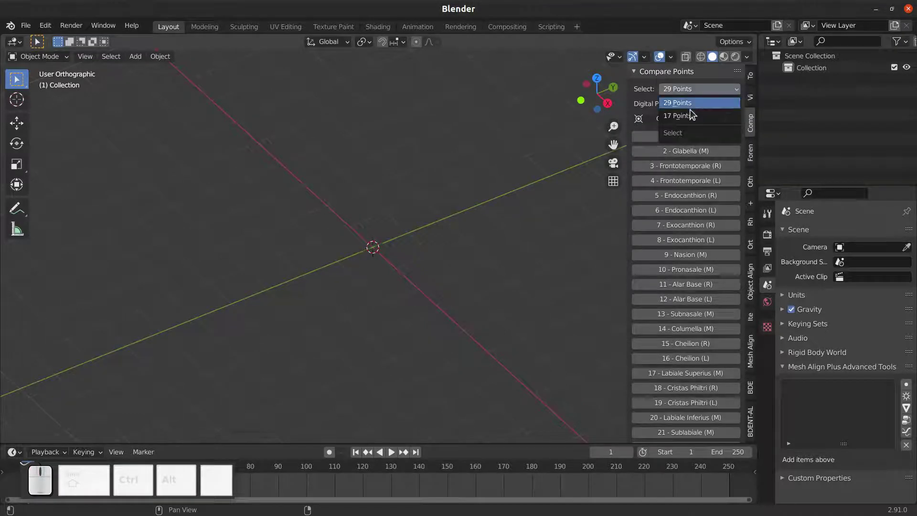
pyautogui.click(691, 117)
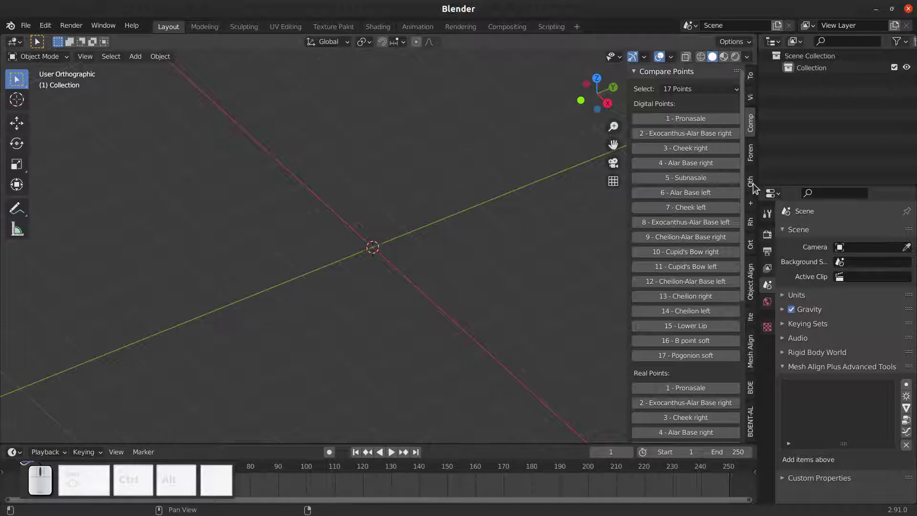
# Look over the forensic tools, including Upgrade Script and Reconstruction Data, and the rhinoplasty add-on's Upgrade Script.
pyautogui.click(750, 153)
pyautogui.click(633, 72)
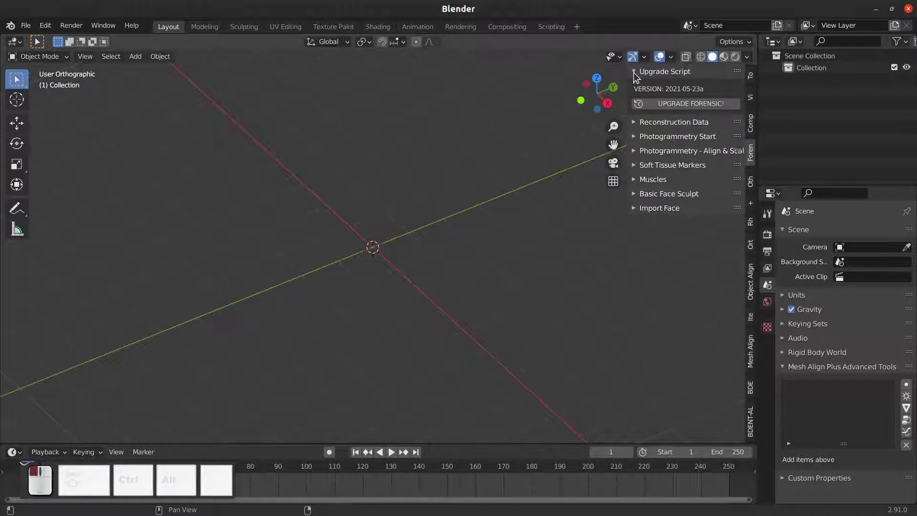
pyautogui.click(633, 71)
pyautogui.click(639, 87)
pyautogui.click(639, 86)
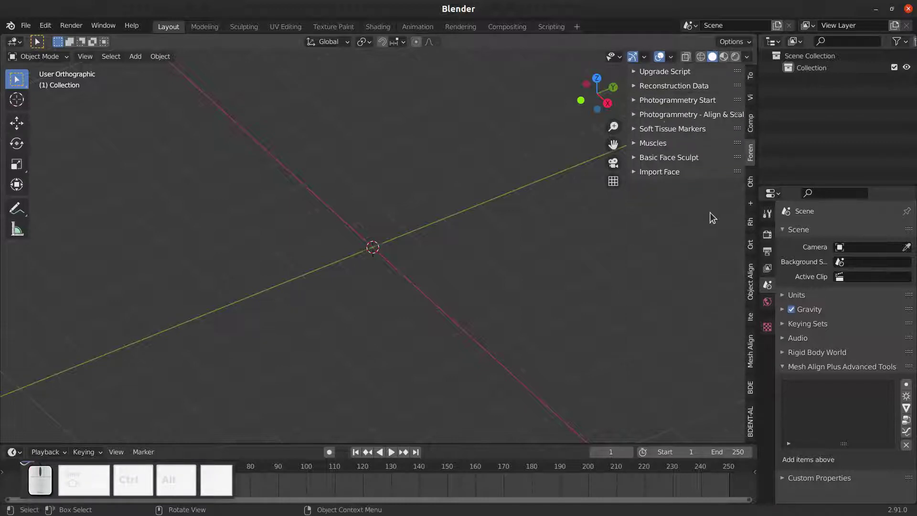
pyautogui.click(750, 221)
pyautogui.click(633, 72)
pyautogui.click(634, 73)
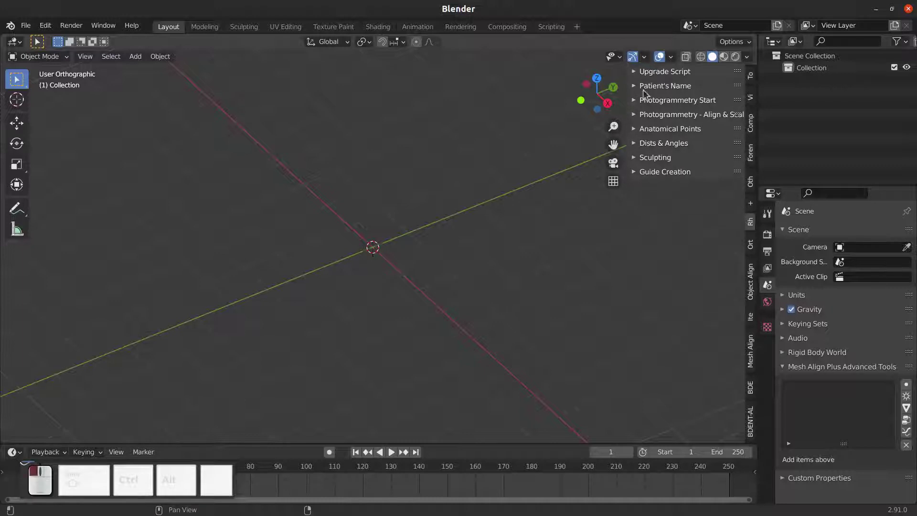
# Look over the other add-on tools, including Images to CT-Scan, 3D Object to CT-Scan and Teeth Auto Segmentation.
pyautogui.click(750, 181)
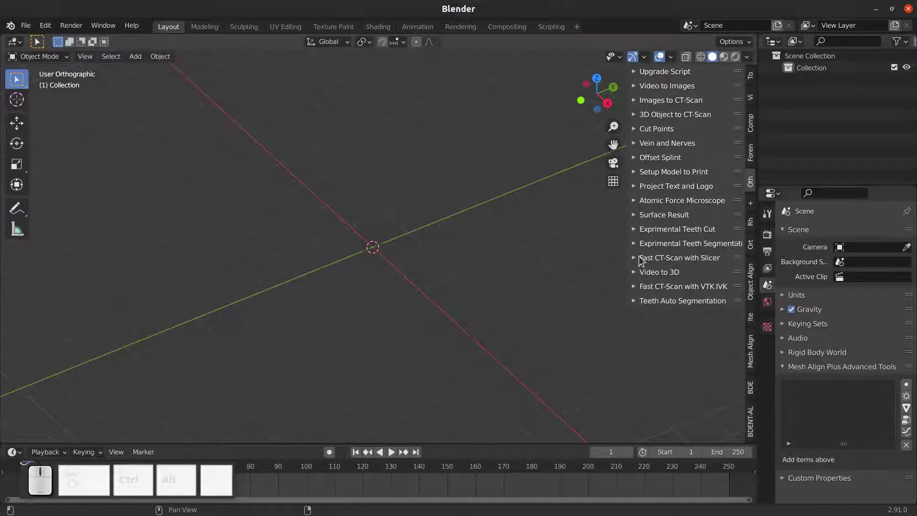
pyautogui.click(634, 101)
pyautogui.click(634, 100)
pyautogui.click(634, 116)
pyautogui.click(635, 302)
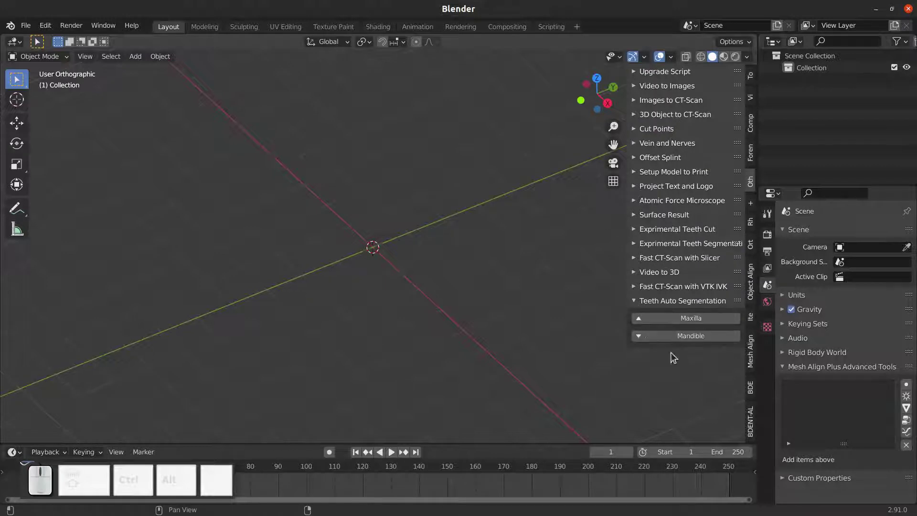
pyautogui.click(636, 302)
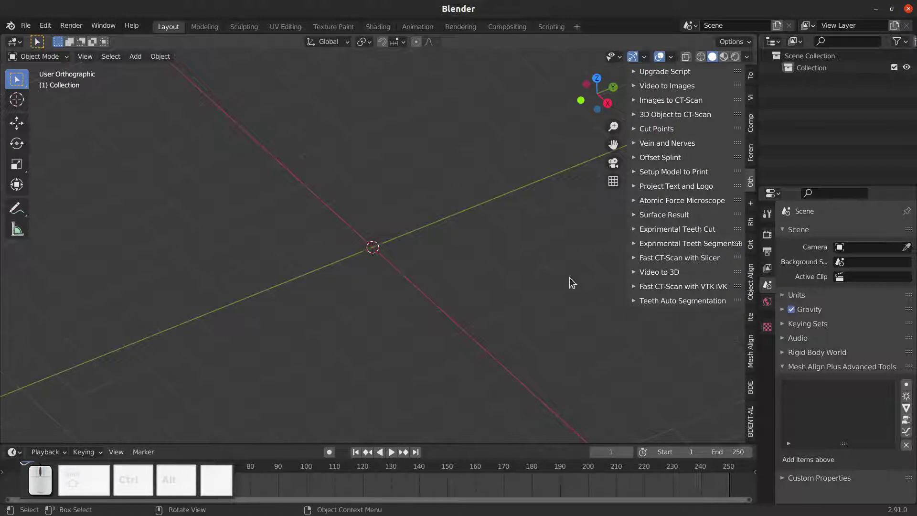